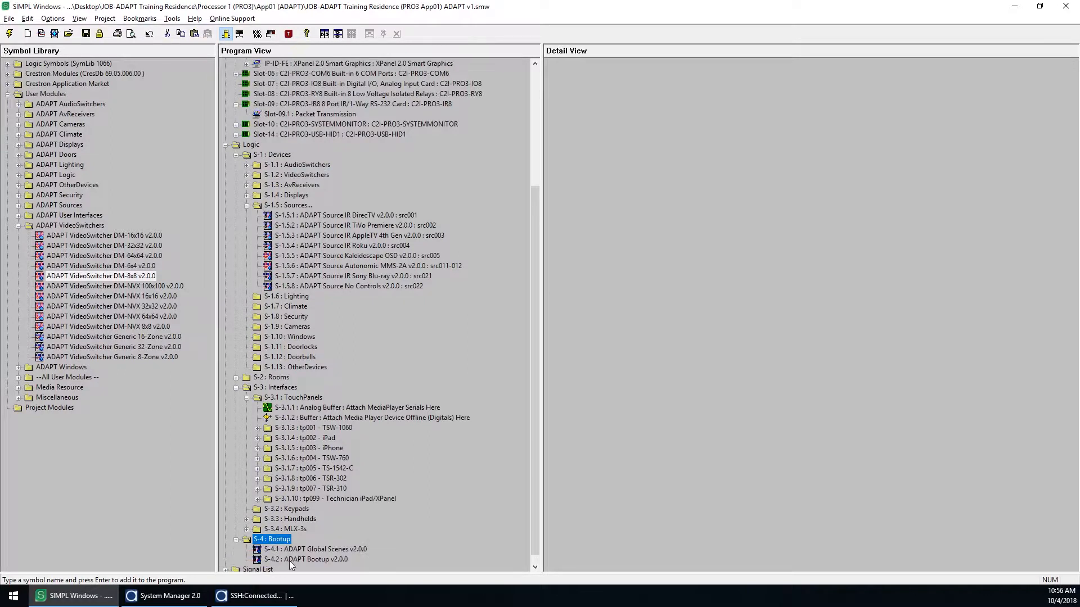
Step: Open the ADAPT Bootup v2.0.0 symbol under S-4 Bootup and check its JOB Number parameter
double_click(290, 561)
double_click(773, 175)
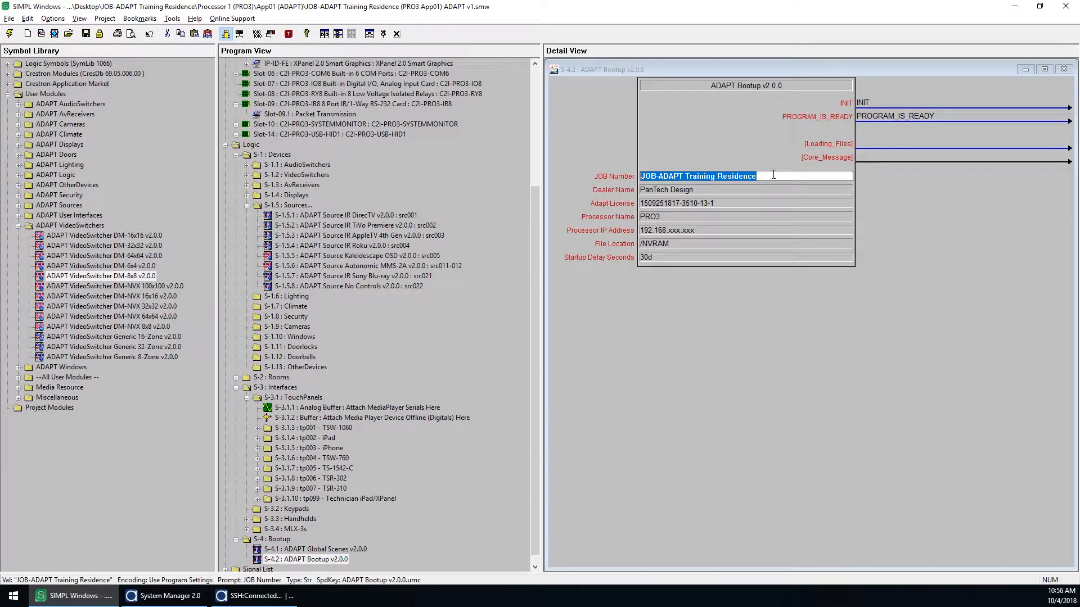
key(Return)
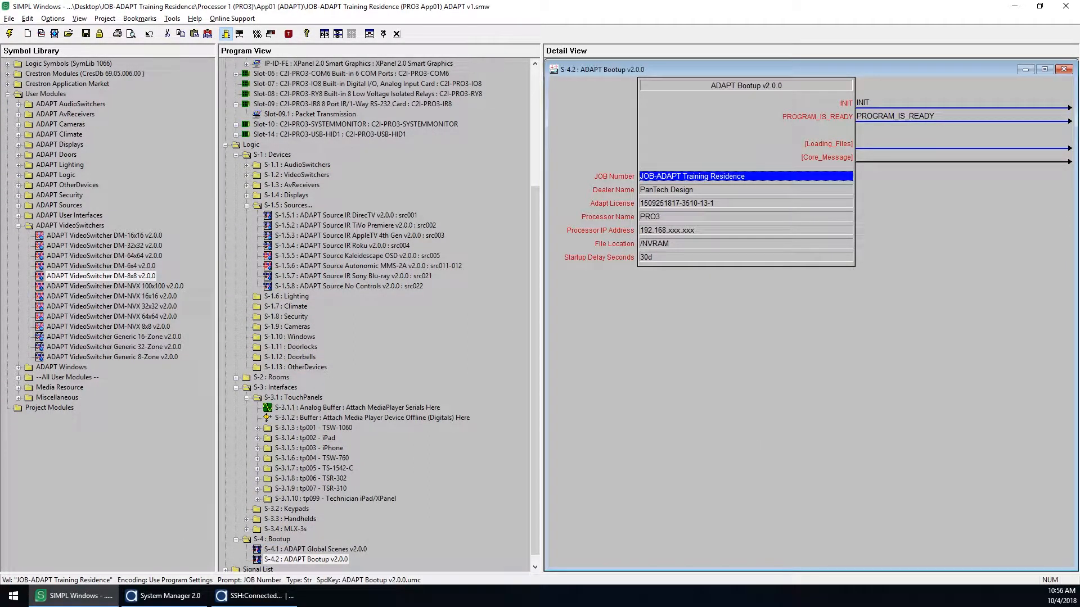
Step: Switch to the SSH console and examine the ADAPT startup log, including module initialization, total time and license mode messages
click(236, 605)
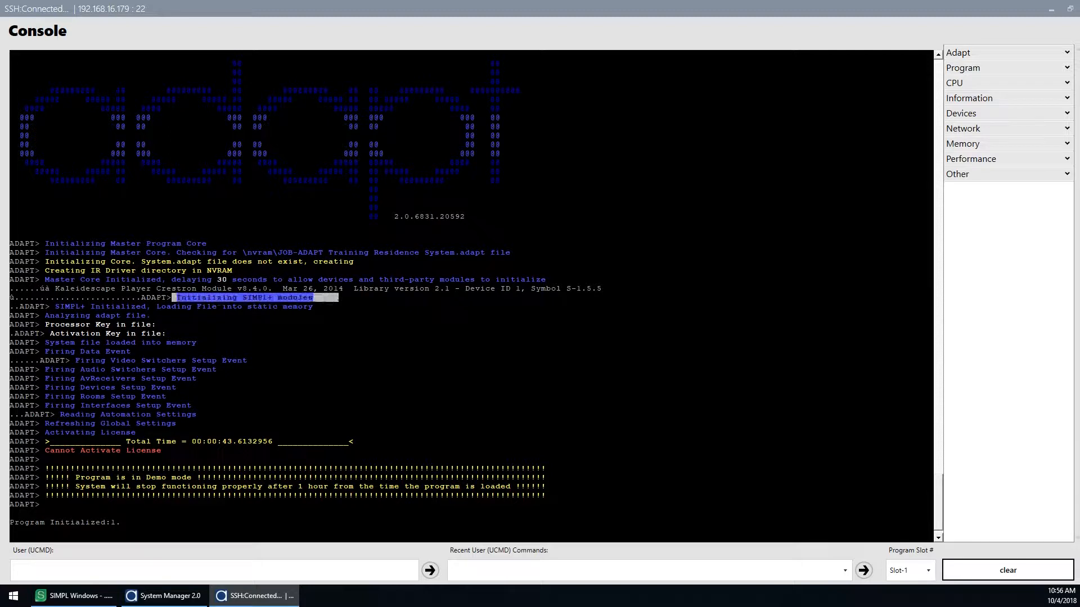
drag(338, 298, 330, 298)
drag(140, 352, 14, 352)
click(111, 353)
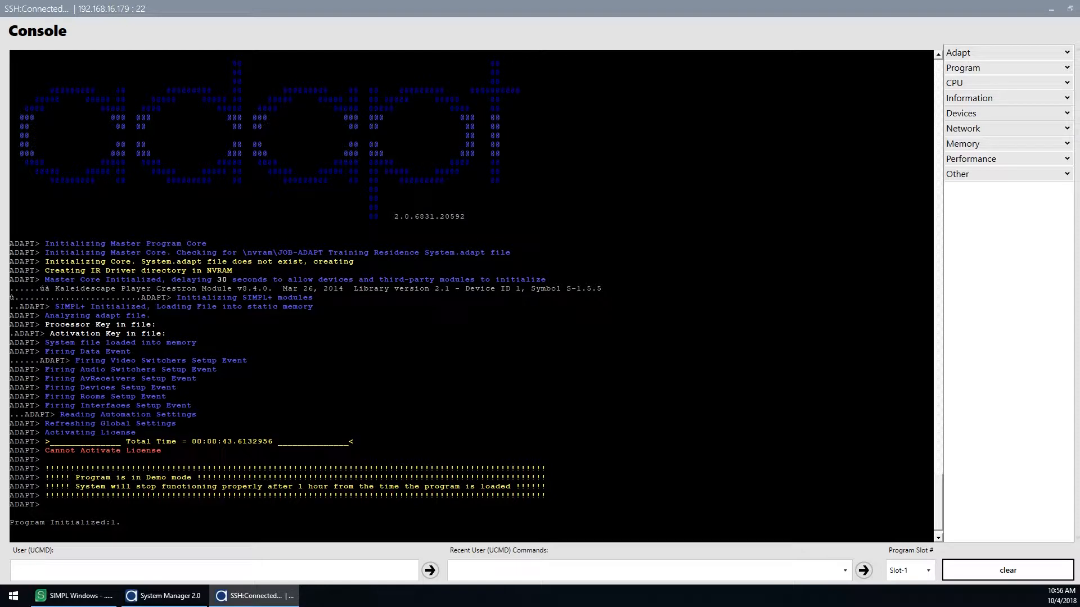
drag(121, 442, 286, 442)
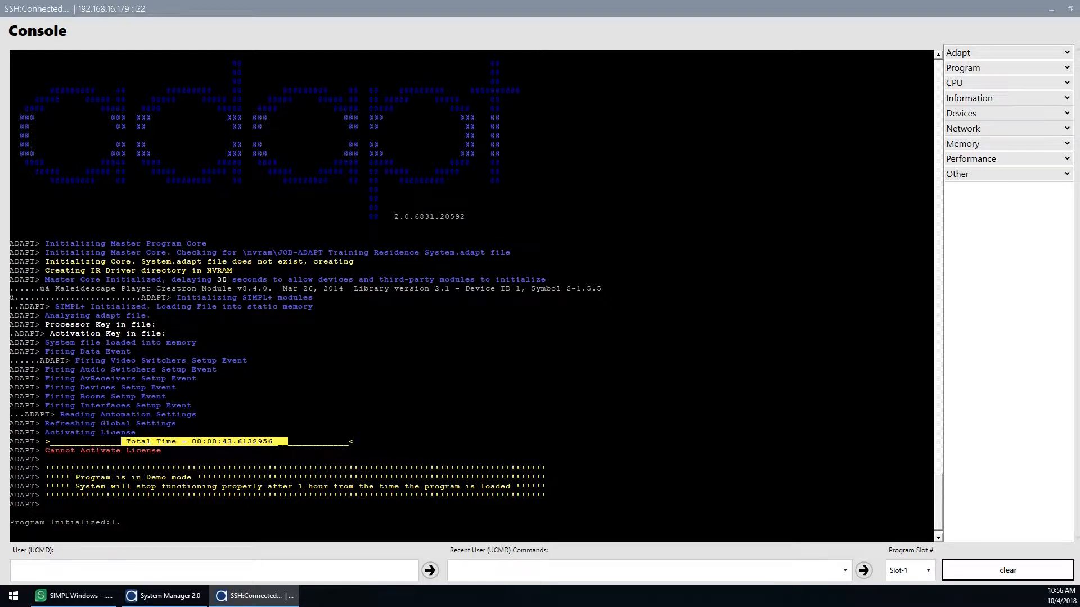
drag(45, 469, 238, 496)
click(238, 496)
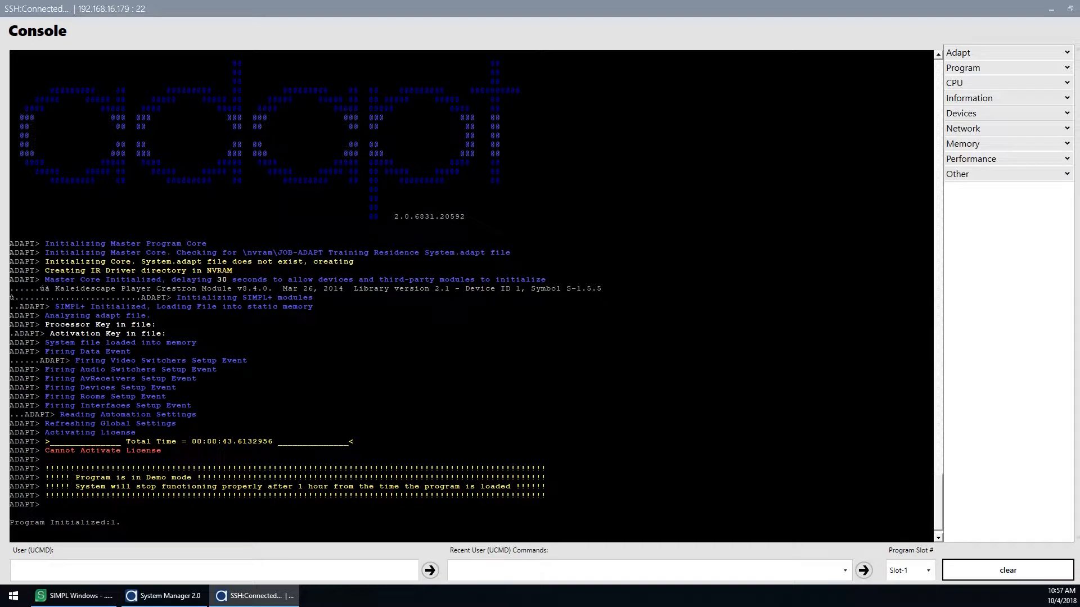
Step: Switch to System Manager and load JOB-ADAPT Training Residence System.adapt from the processor
click(177, 601)
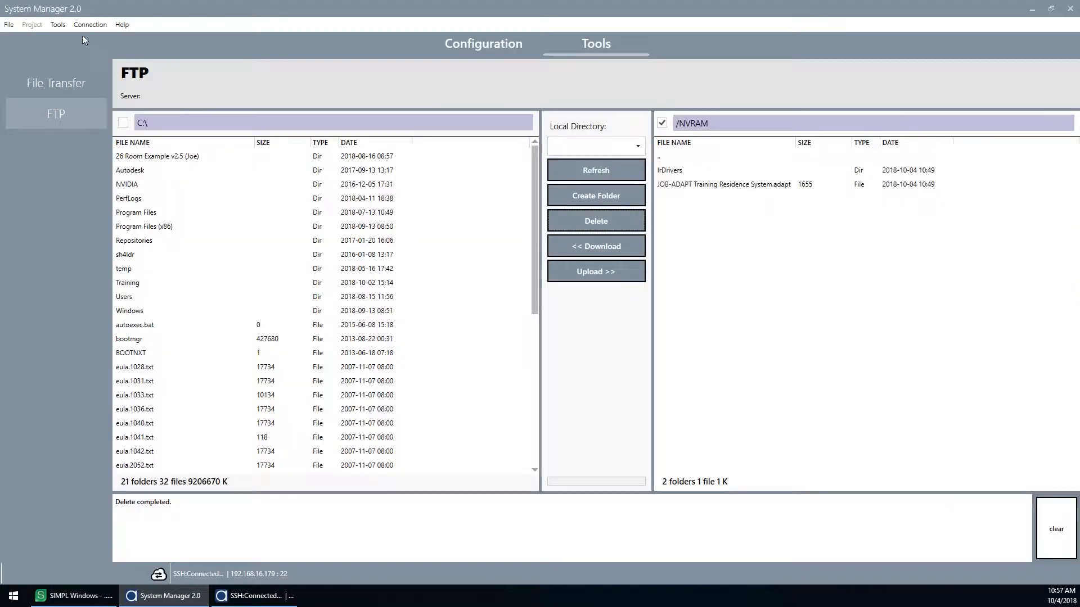
click(9, 24)
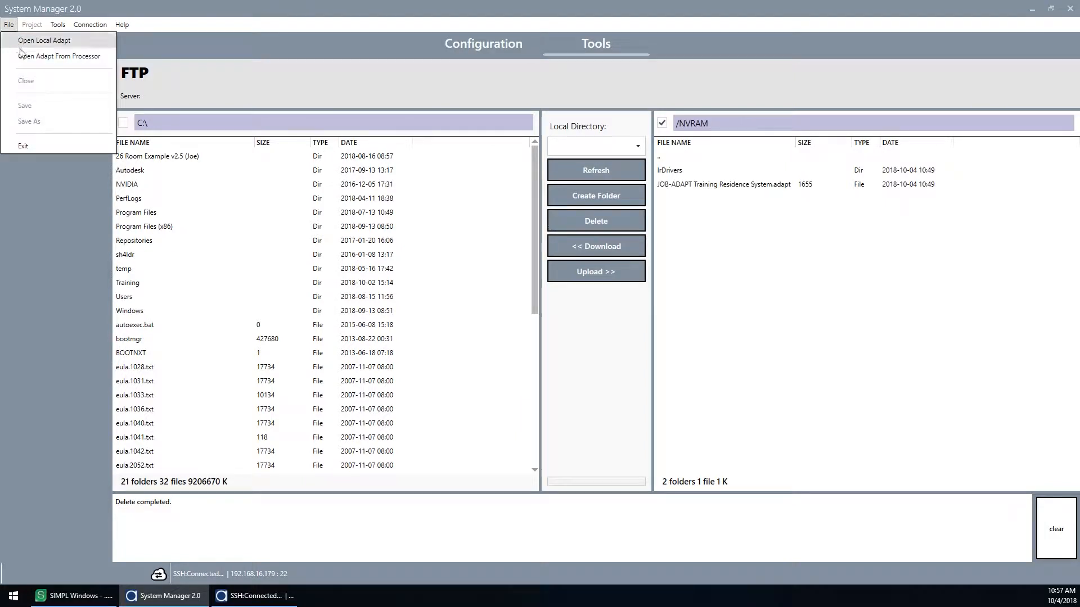
click(54, 58)
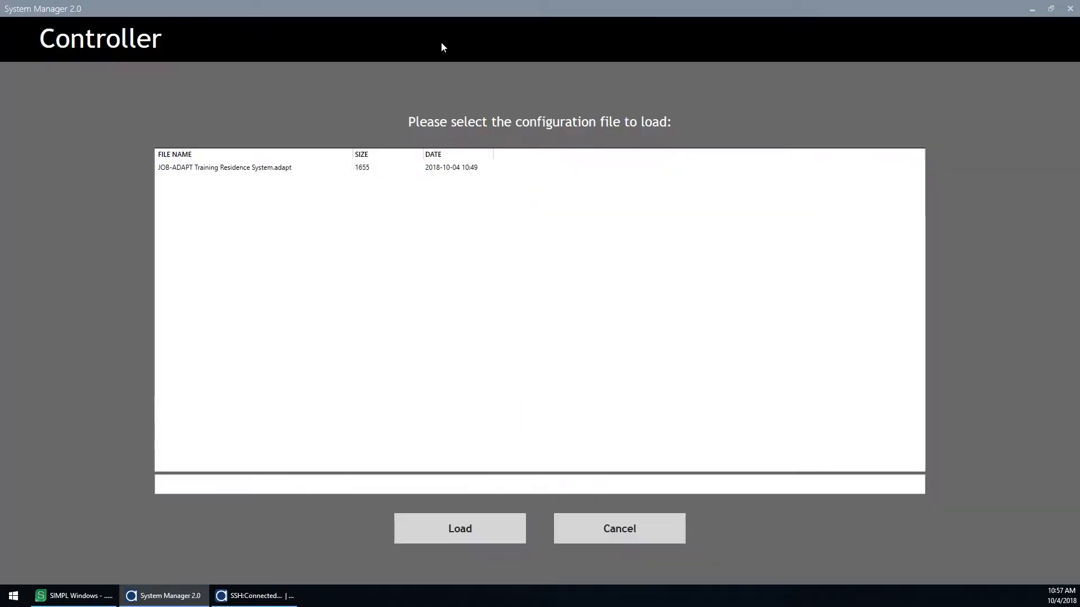
click(248, 172)
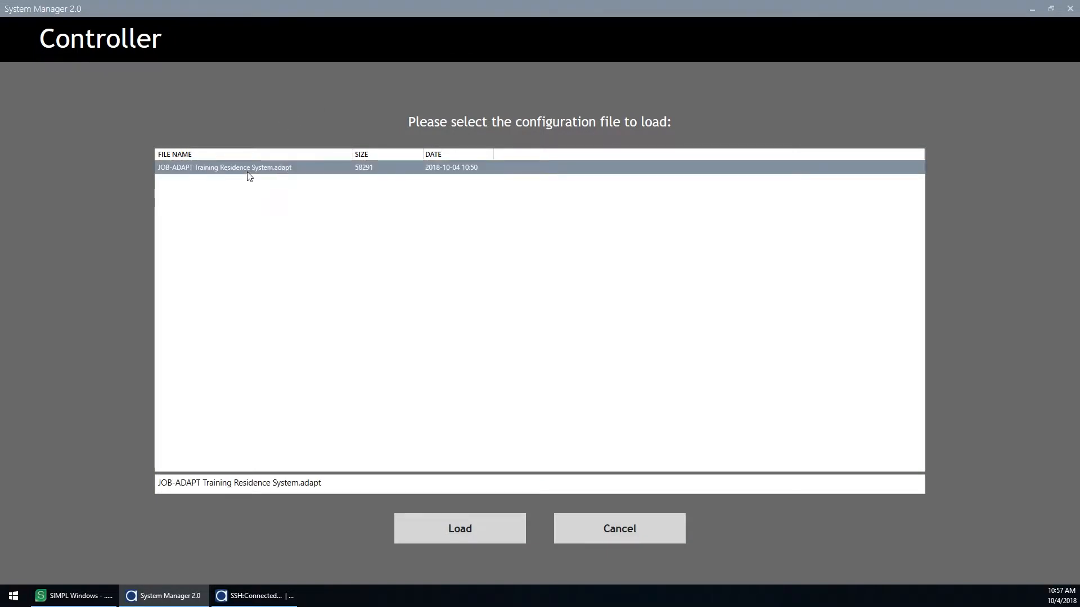
double_click(292, 169)
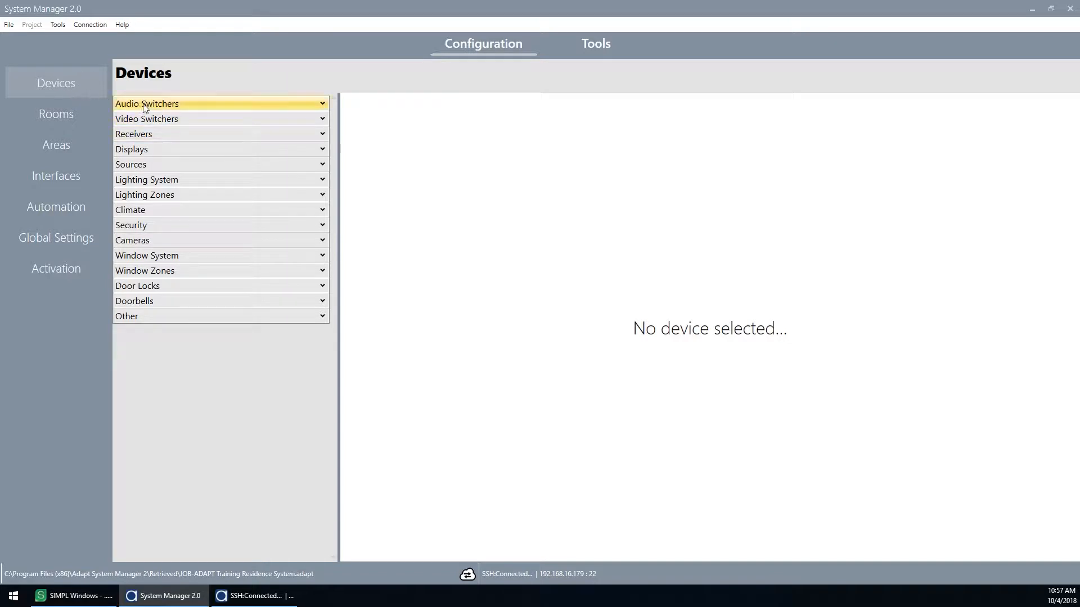
Step: Look through the loaded device categories from audio switchers to sources and return to the audio switchers
click(167, 107)
click(167, 147)
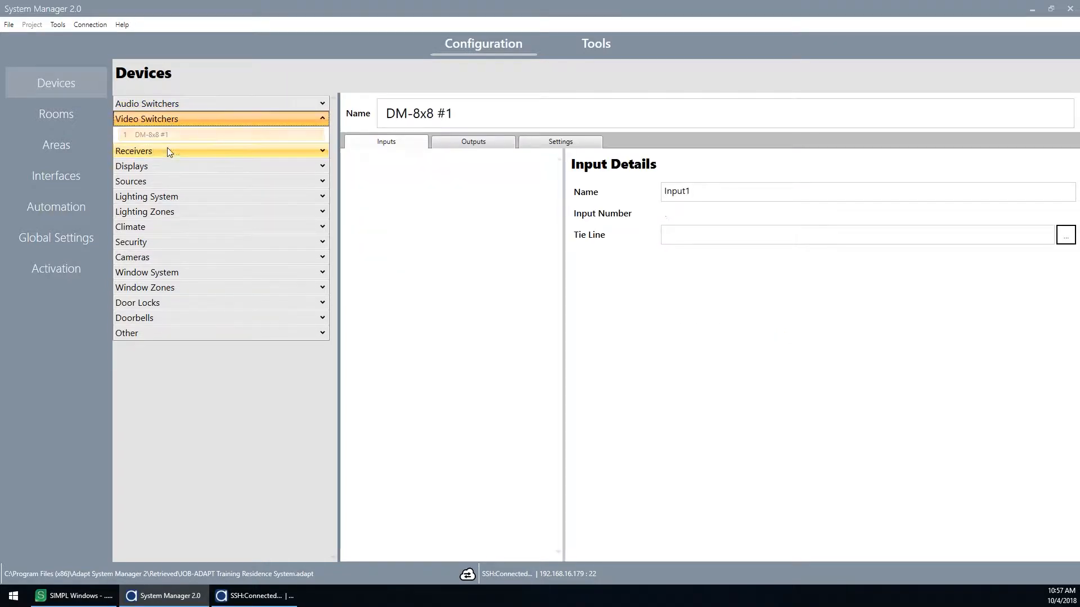
click(170, 153)
click(169, 181)
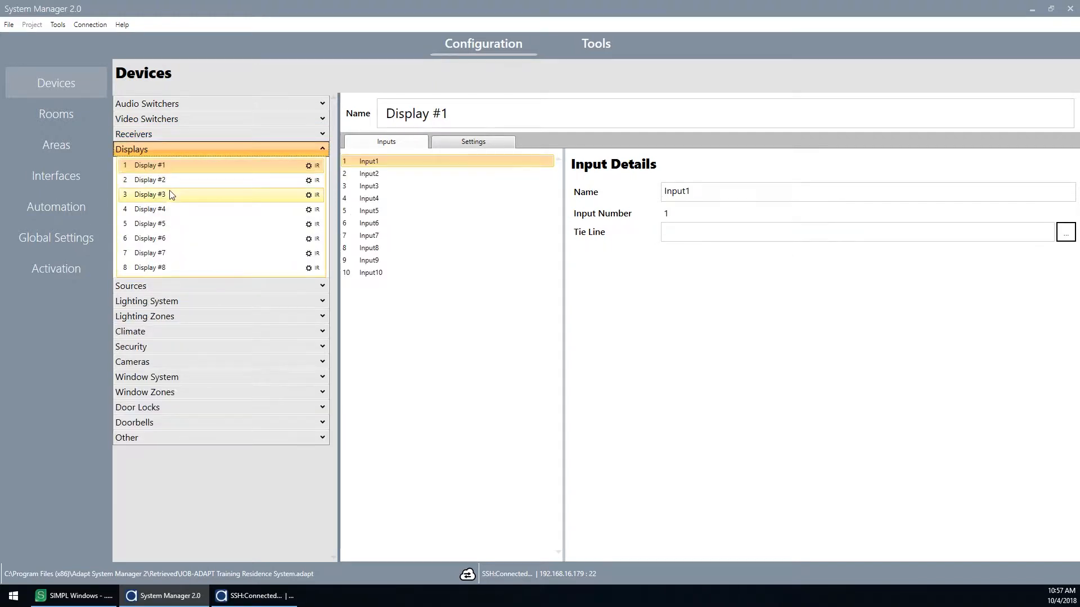
click(171, 284)
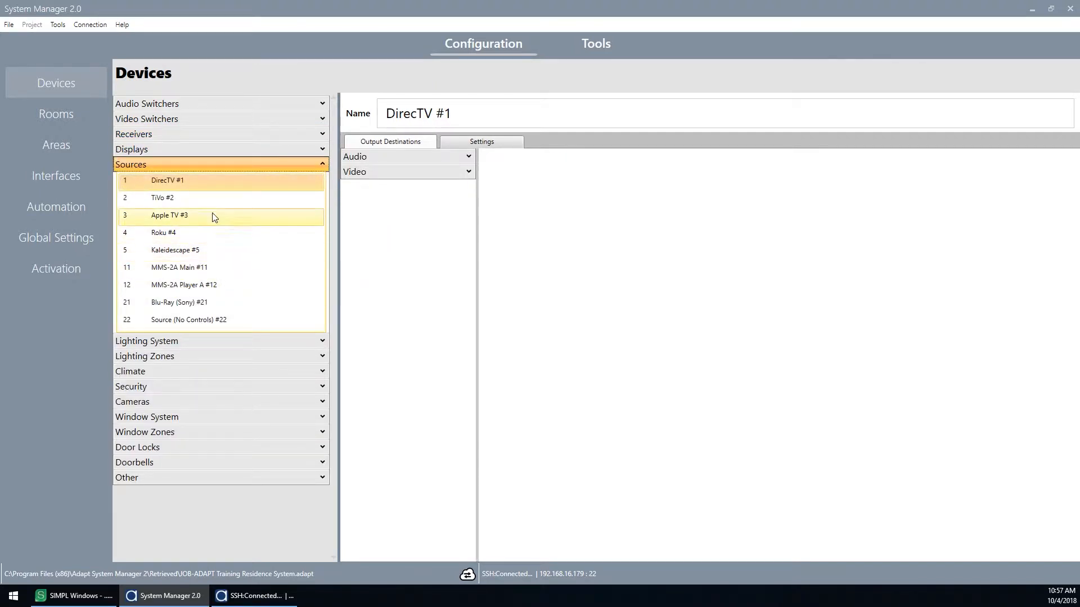
click(173, 150)
click(172, 133)
click(172, 119)
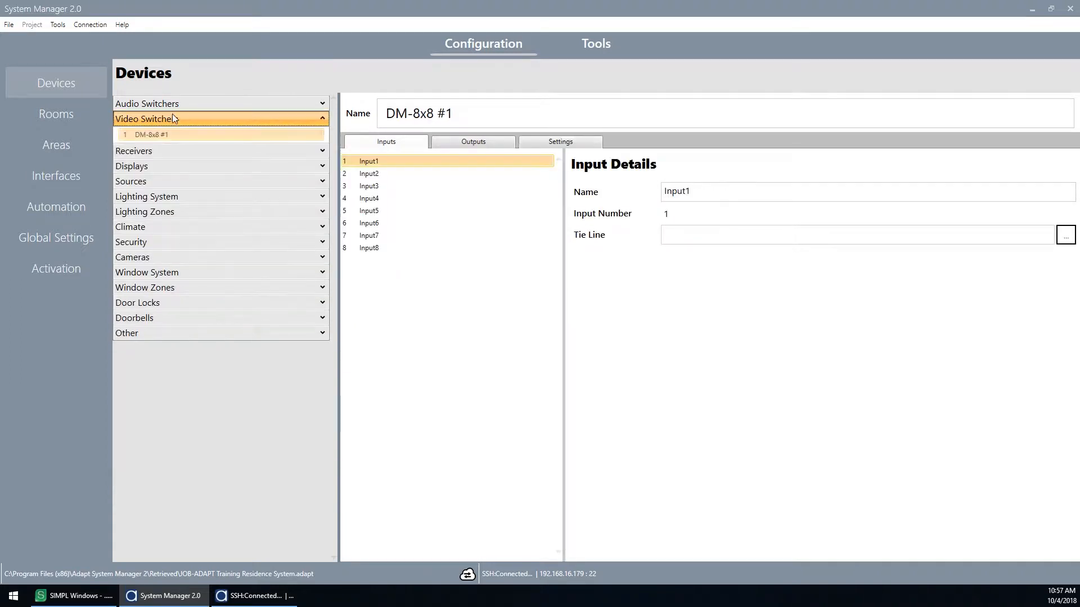
click(171, 104)
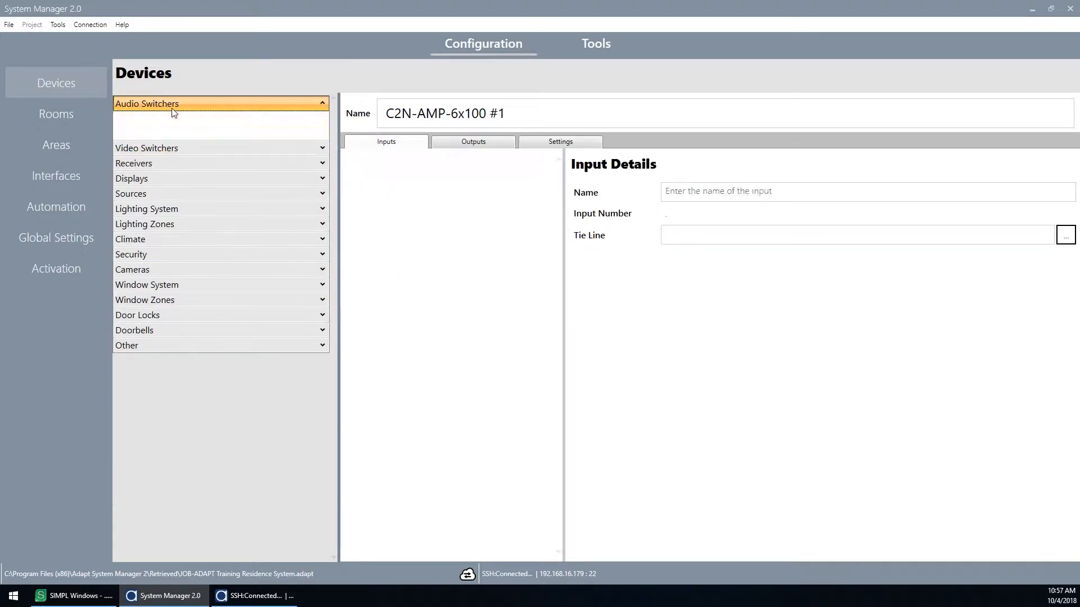
Step: Review the video switchers, receivers and displays, plus the MMS-2A, Blu-Ray and no-controls entries among the sources
click(203, 150)
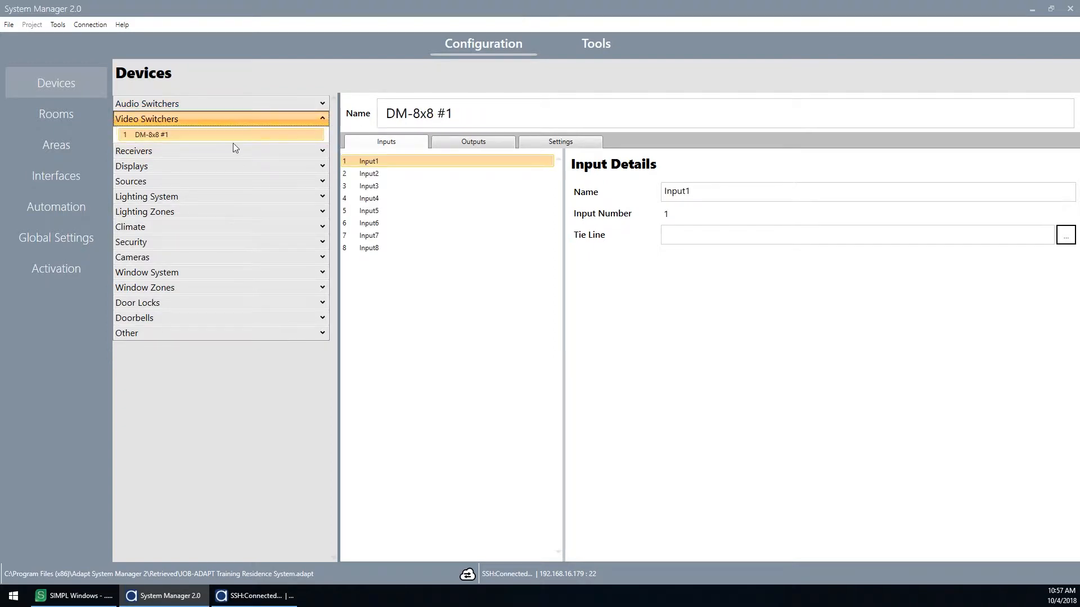
click(207, 153)
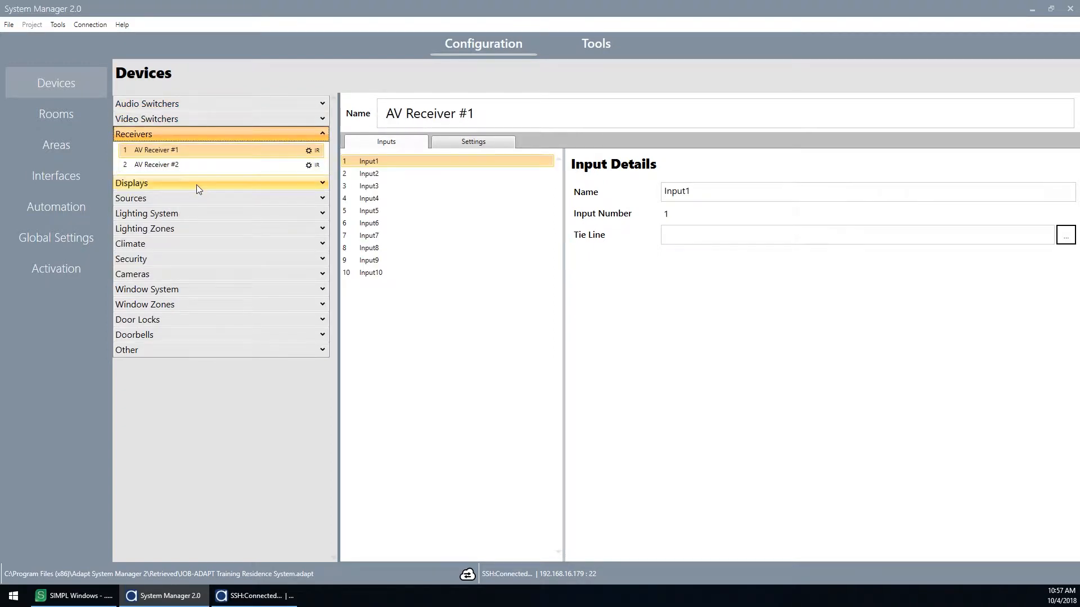
click(197, 185)
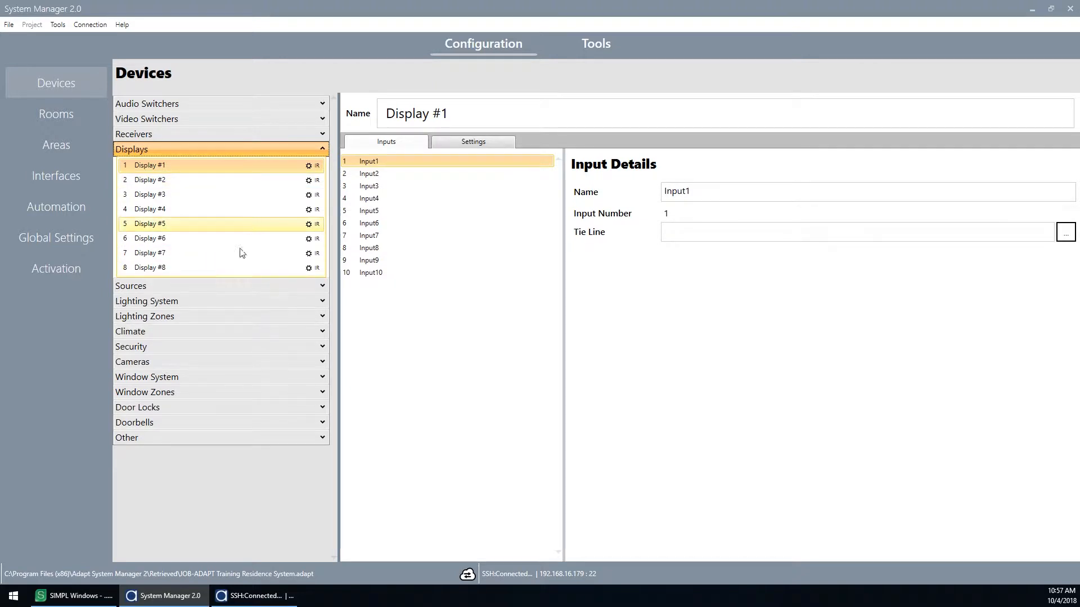
click(228, 286)
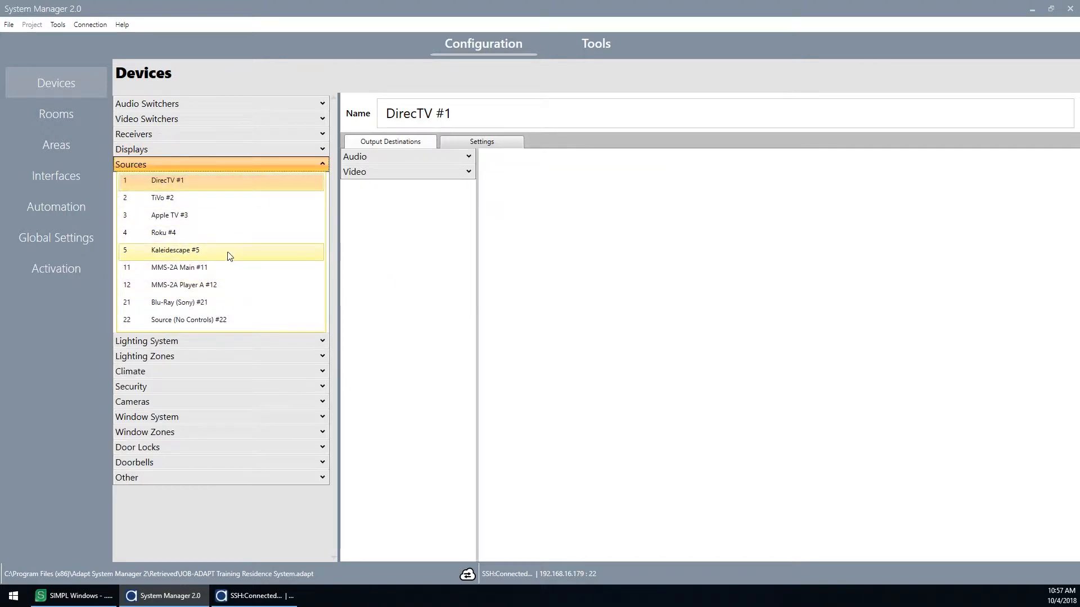
click(227, 269)
click(223, 285)
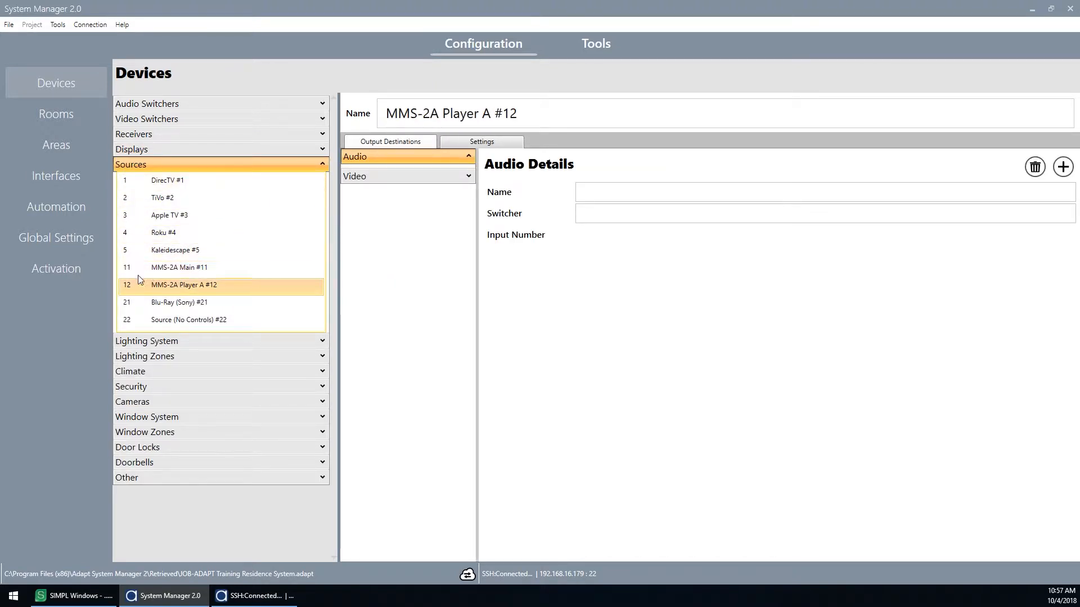
click(143, 303)
click(152, 320)
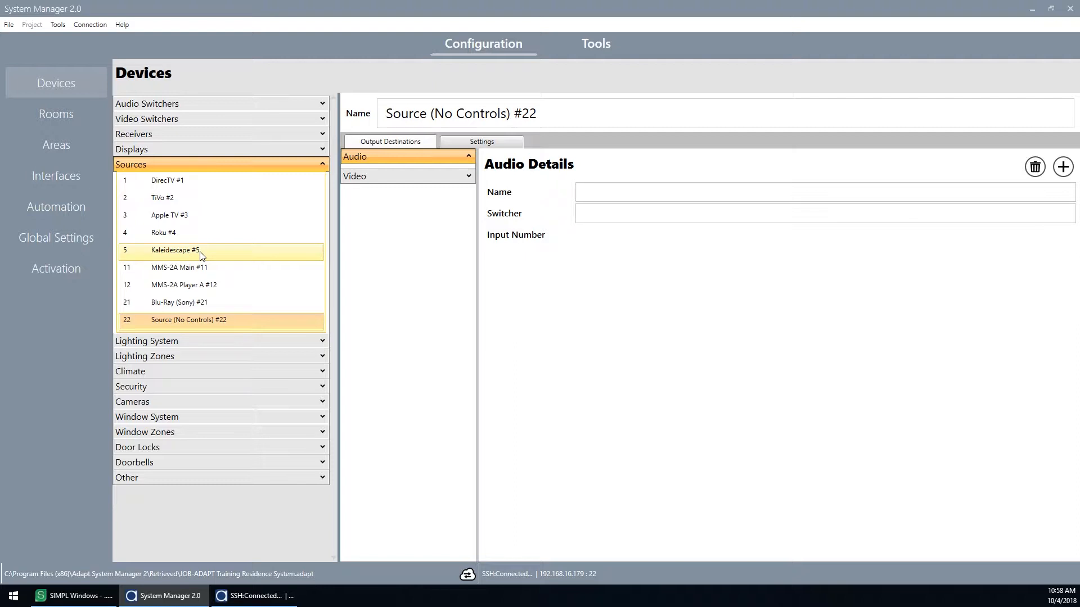
Step: Check the inputs of audio switcher C2N-AMP-6x100 #1 against the sources from DirecTV #1 through MMS-2A Player A #12
click(150, 105)
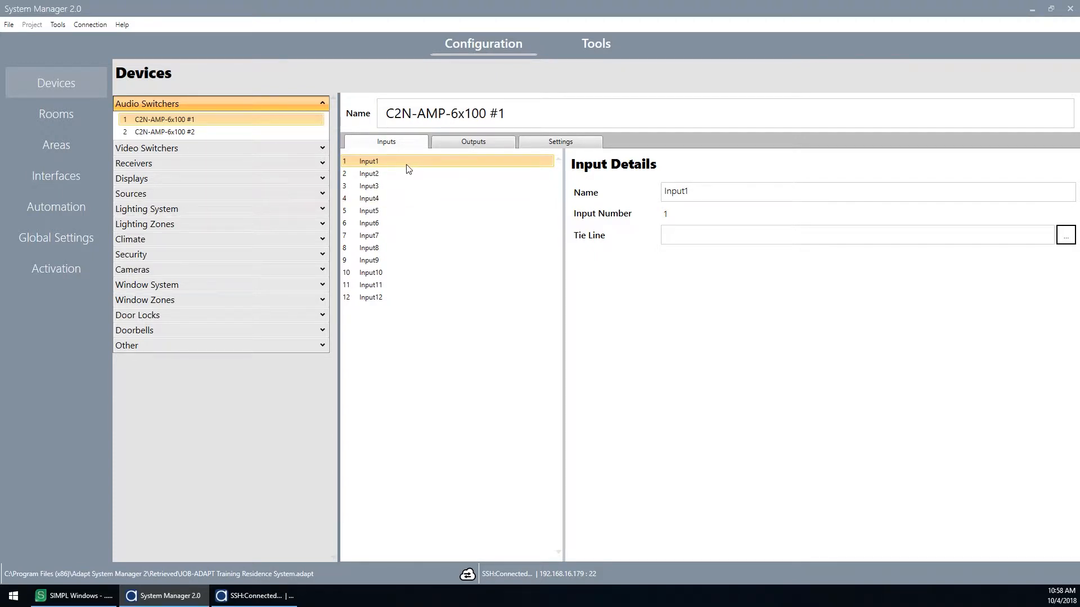
click(305, 193)
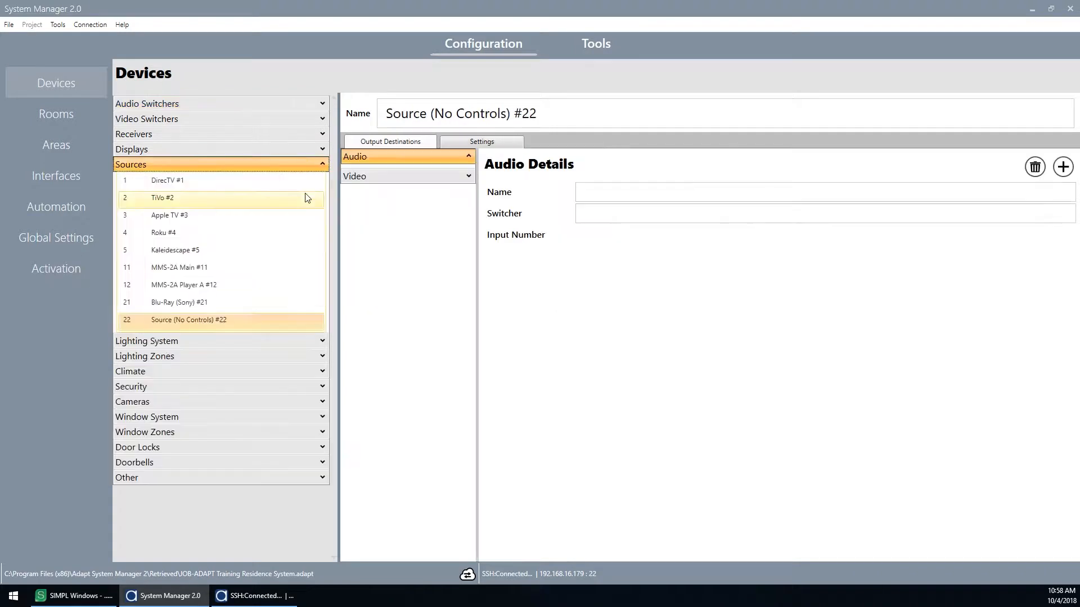
click(215, 180)
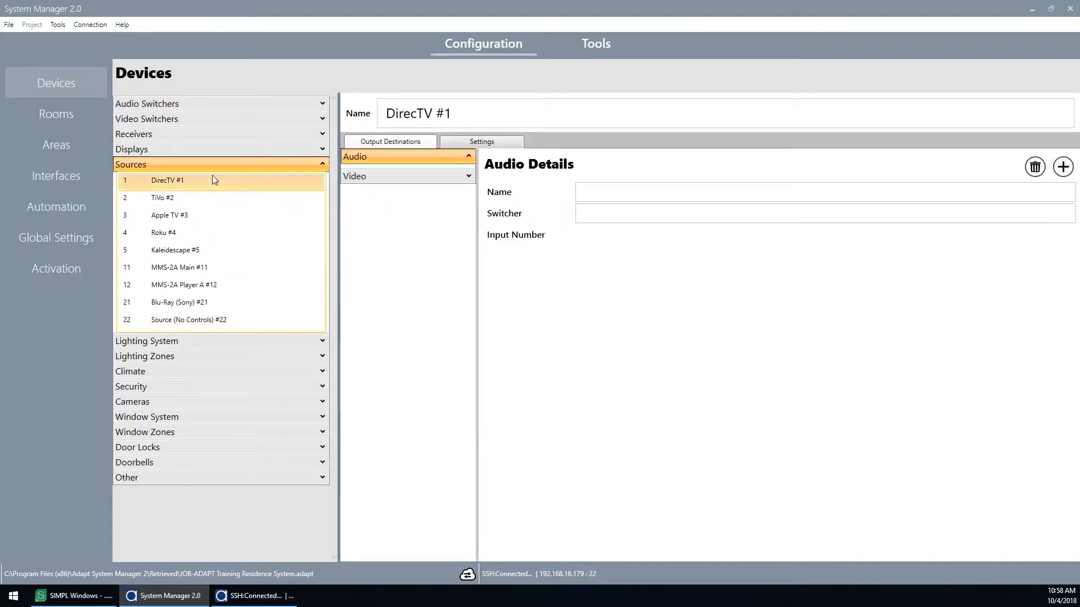
click(216, 198)
click(218, 215)
click(223, 232)
click(225, 250)
click(229, 268)
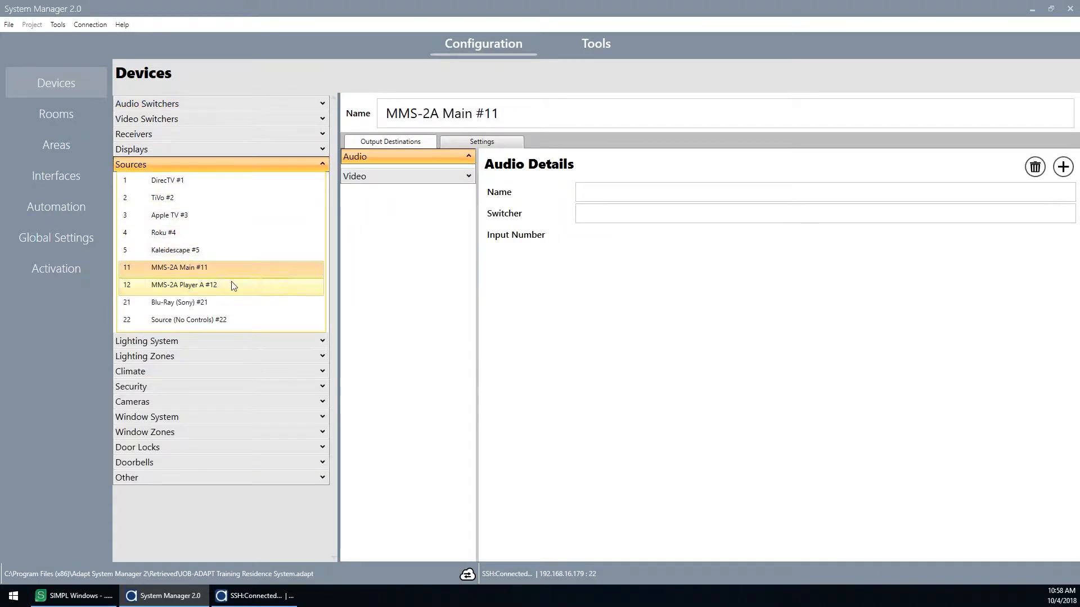
click(233, 285)
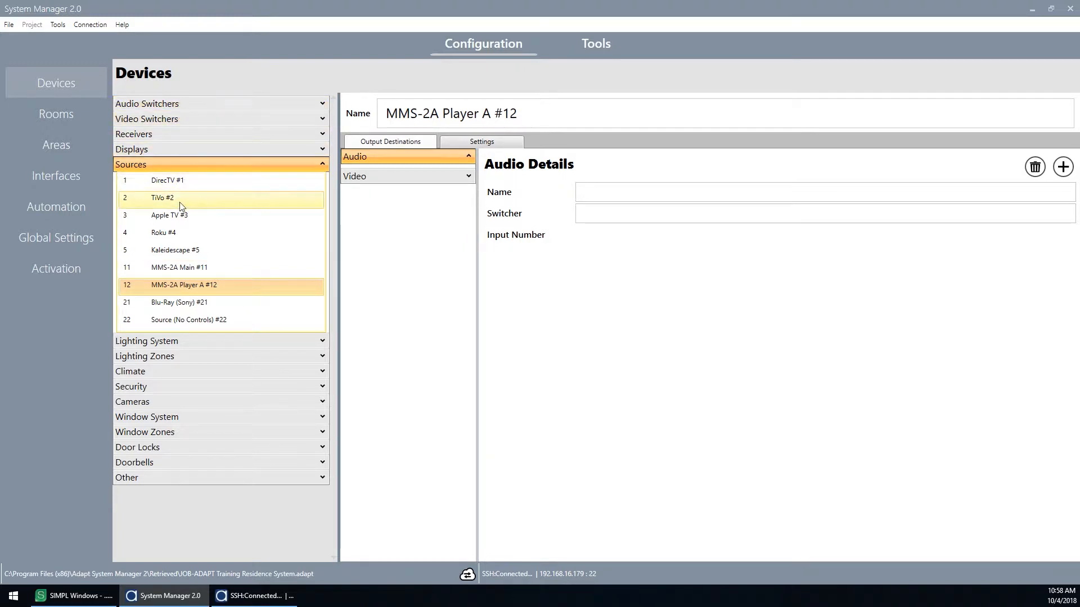
Step: Rename input 1 of audio switcher C2N-AMP-6x100 #1 as DirecTV
click(197, 101)
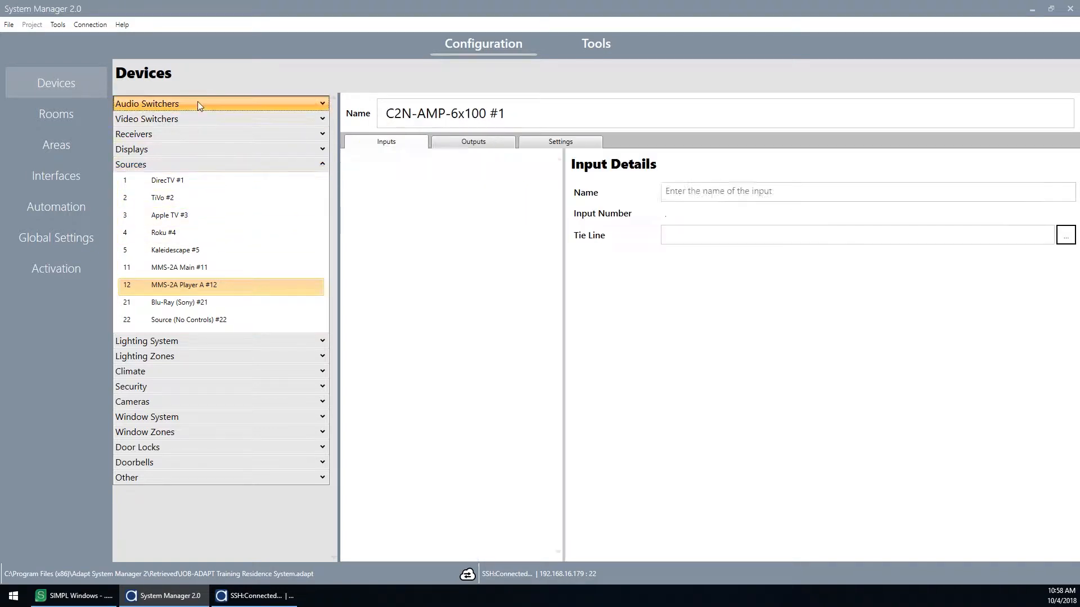
click(665, 192)
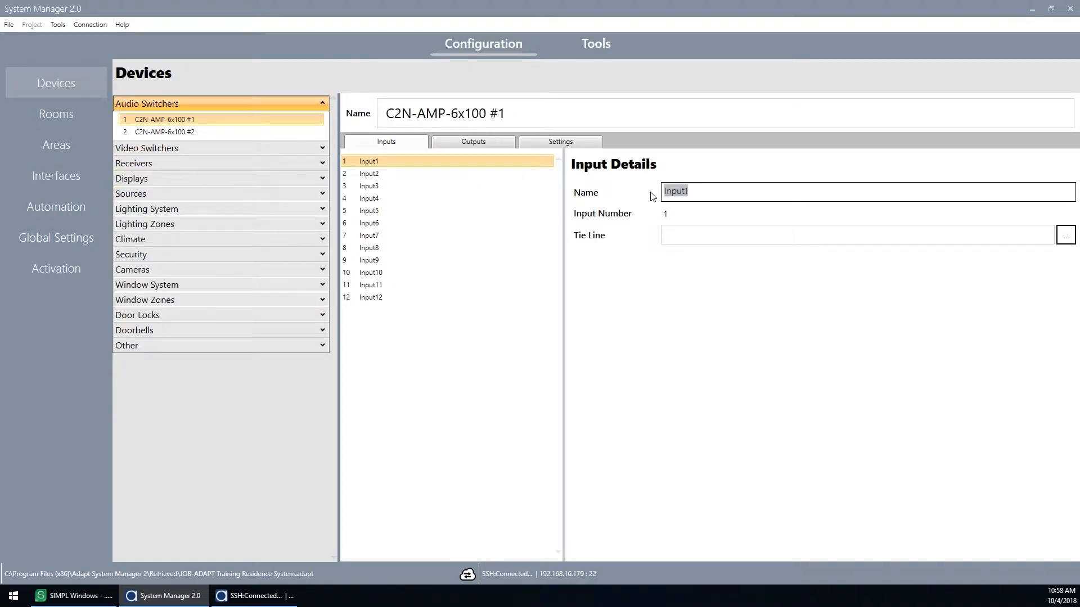
text(DirecTV)
drag(746, 193, 643, 199)
click(724, 194)
key(Return)
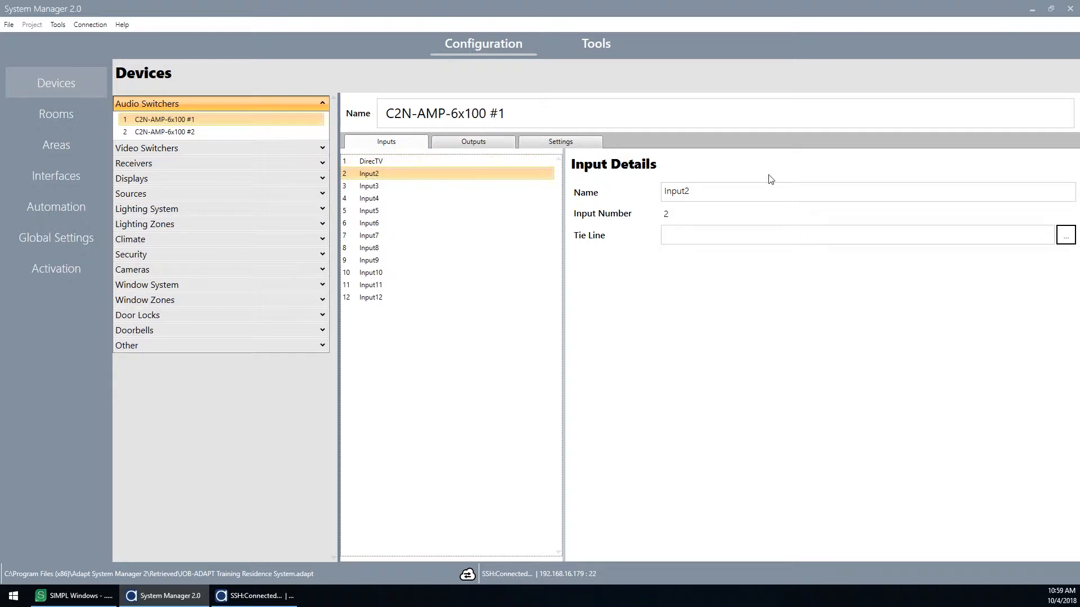
Step: Rename input 2 of C2N-AMP-6x100 #1 as Tivo and input 3 as AppleTV
key(Tab)
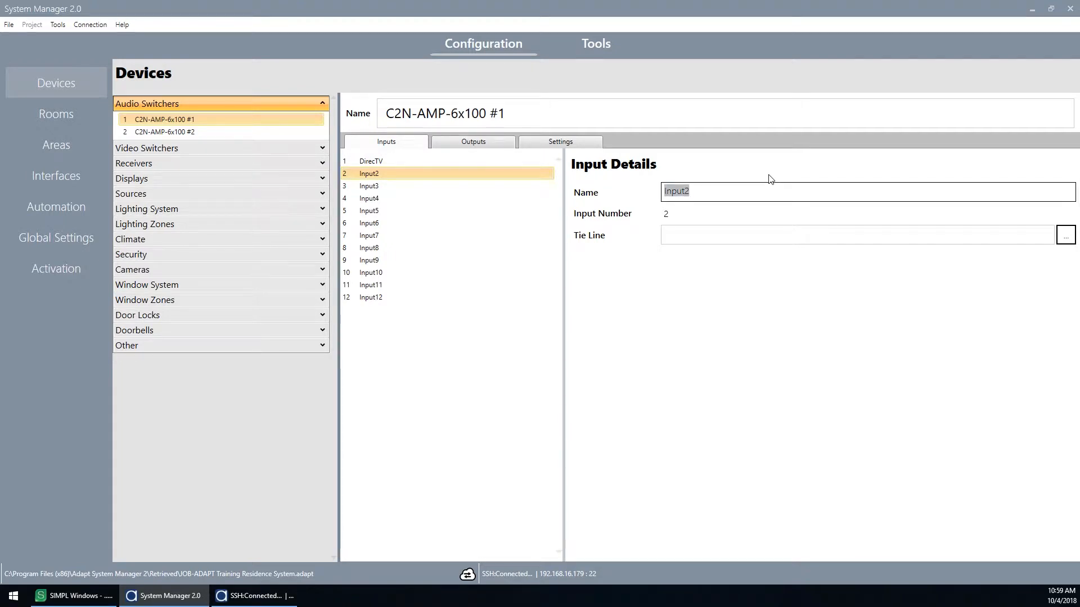
text(Tivo)
key(shift+Tab)
key(Down)
key(Tab)
text(ApleTV)
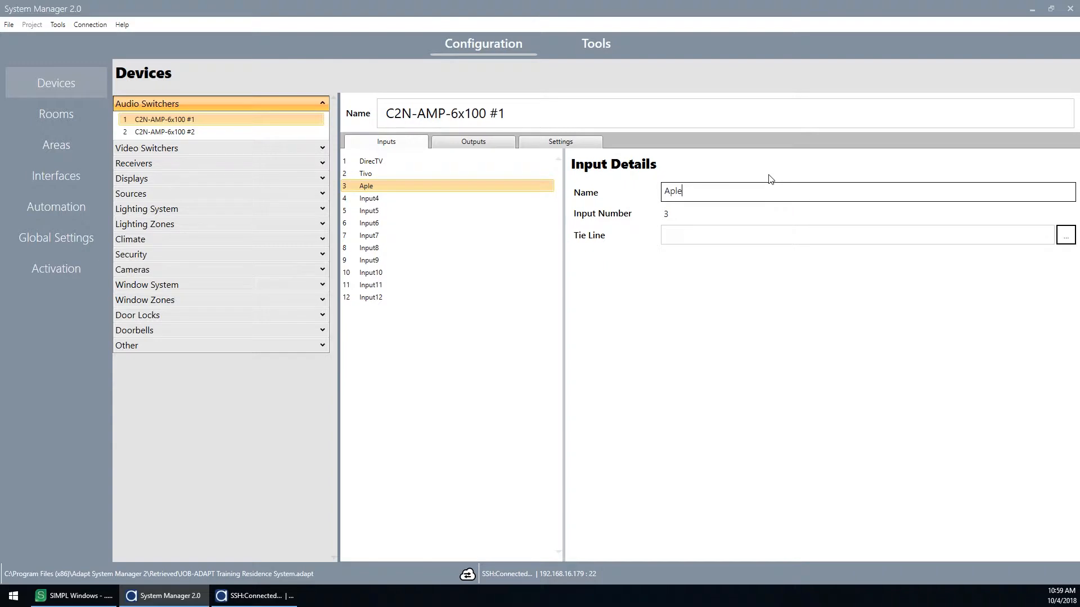
key(BackSpace)
key(BackSpace)
key(BackSpace)
key(BackSpace)
text(pleTV)
Step: Rename input 4 of C2N-AMP-6x100 #1 as Roku and input 5 as KScape
key(shift+Tab)
key(Down)
key(Tab)
text(Roku)
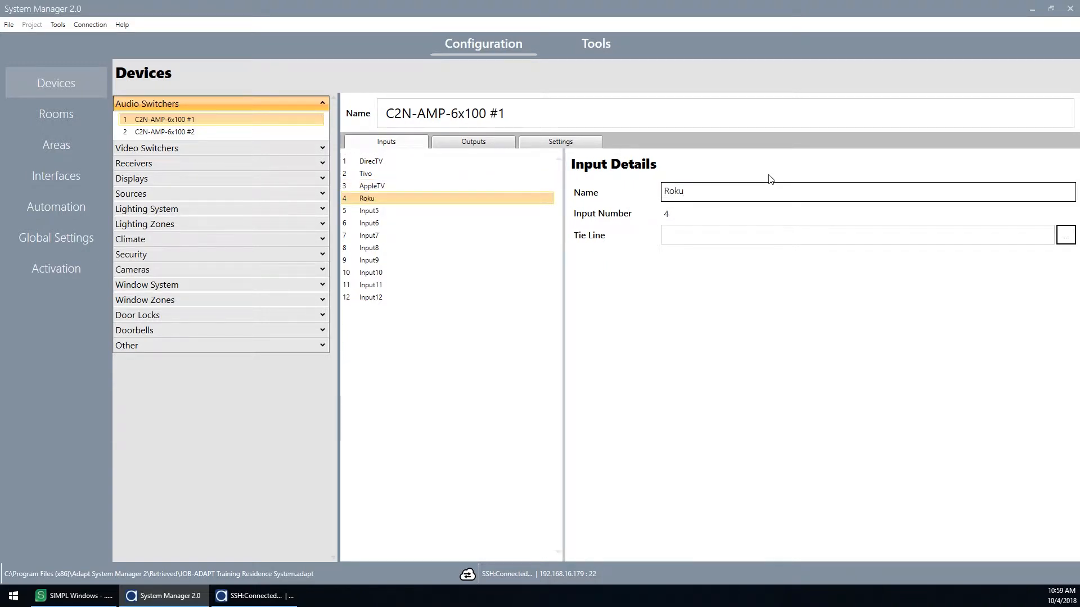
key(shift+Tab)
key(Down)
key(Tab)
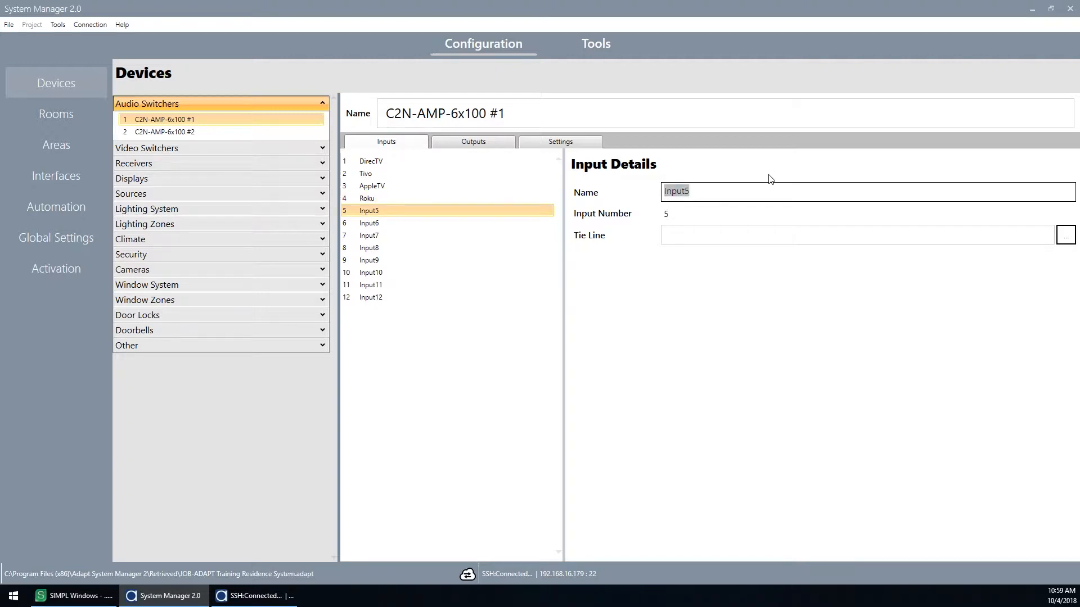
text(KScape)
Step: Rename input 6 of audio switcher C2N-AMP-6x100 #1 as Music 1 (MMS-Main)
key(shift+Tab)
key(Down)
key(Tab)
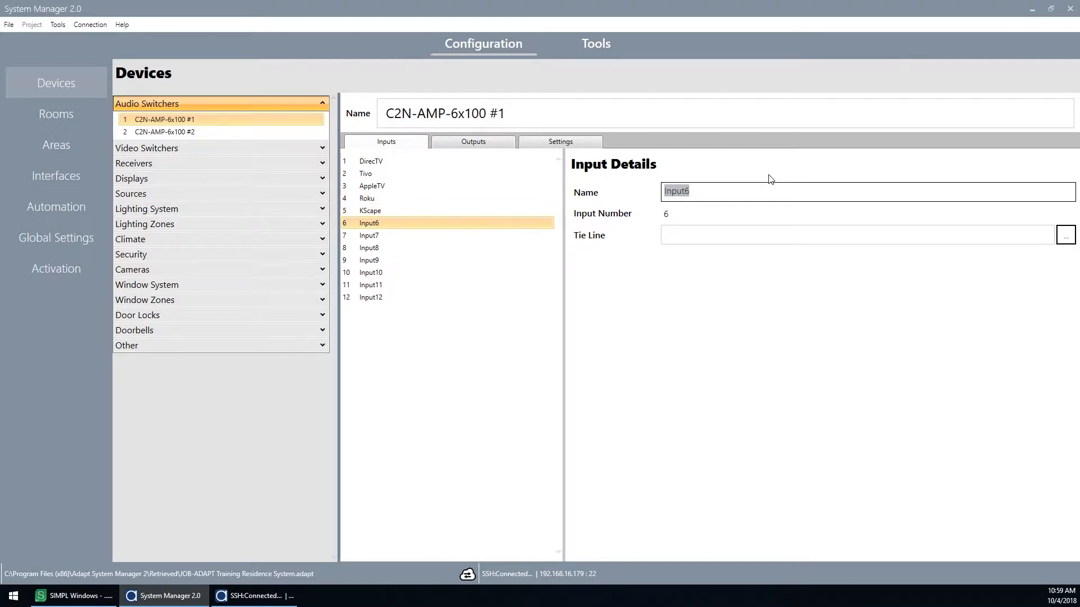
text(Music 1 ()
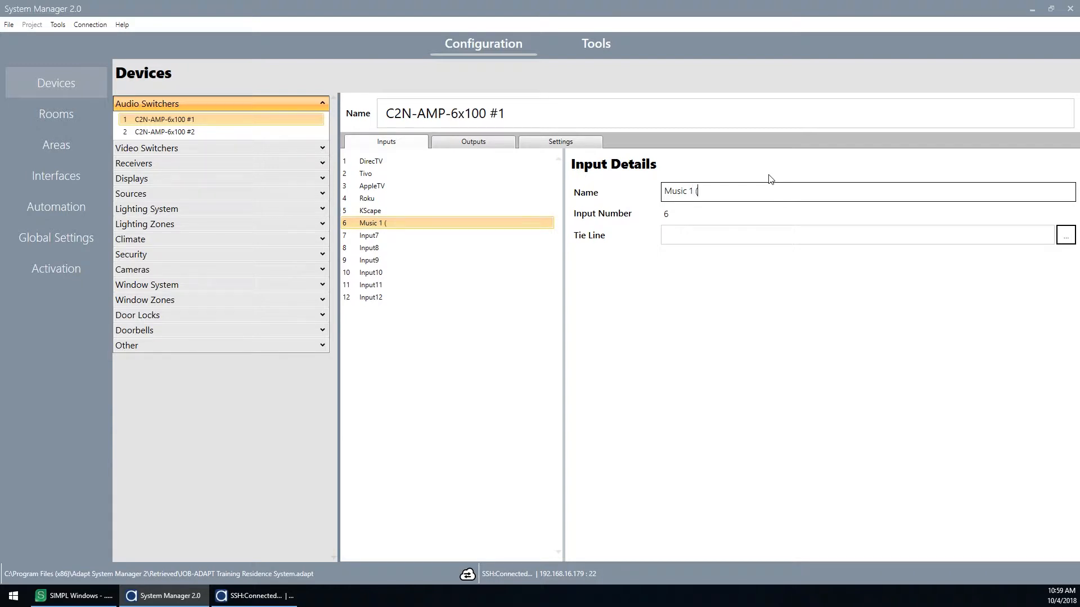
text(MMS-Main))
key(Return)
Step: Rename input 7 of audio switcher C2N-AMP-6x100 #1 as Music 2 (MMS-Player A)
text(Mu)
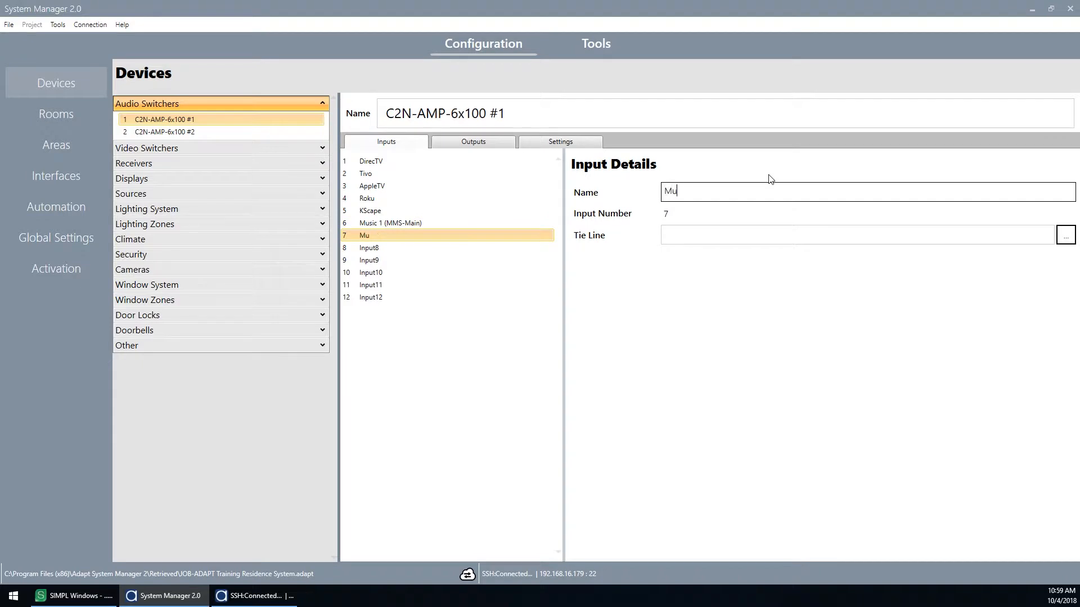
text(sic 2 (MMS-Au)
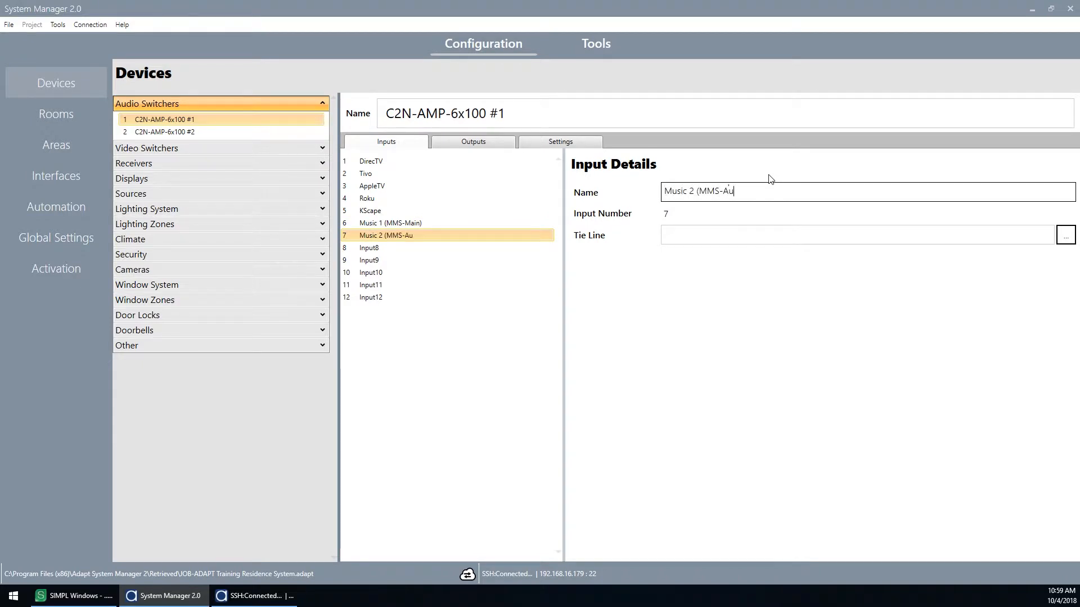
key(BackSpace)
key(BackSpace)
text(Player A)
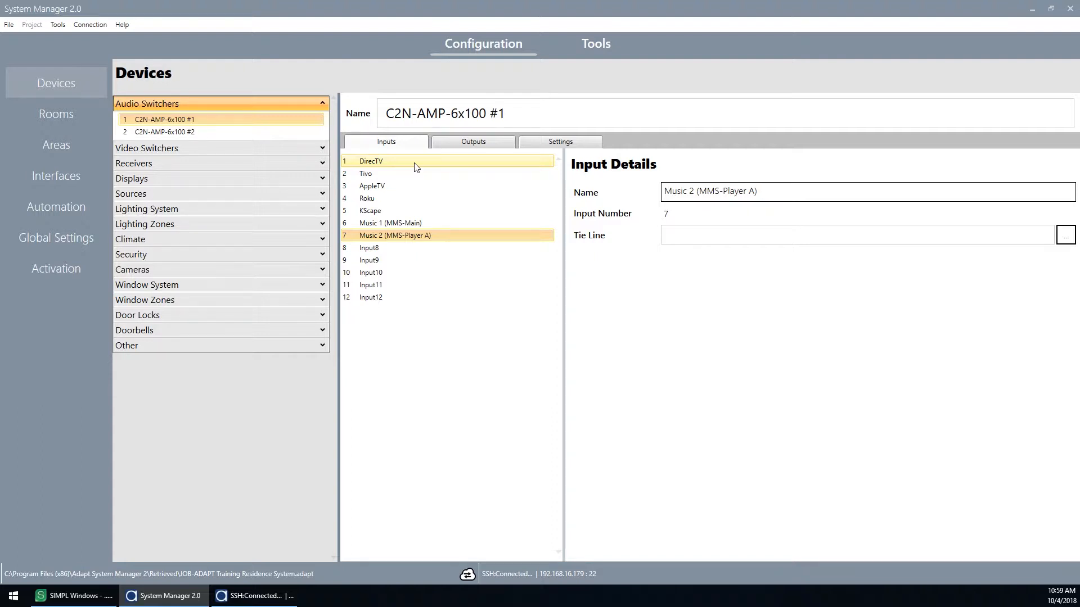
Step: Rename output 1 of C2N-AMP-6x100 #1 as Living Room and output 2 as Master Bed
click(462, 144)
click(629, 188)
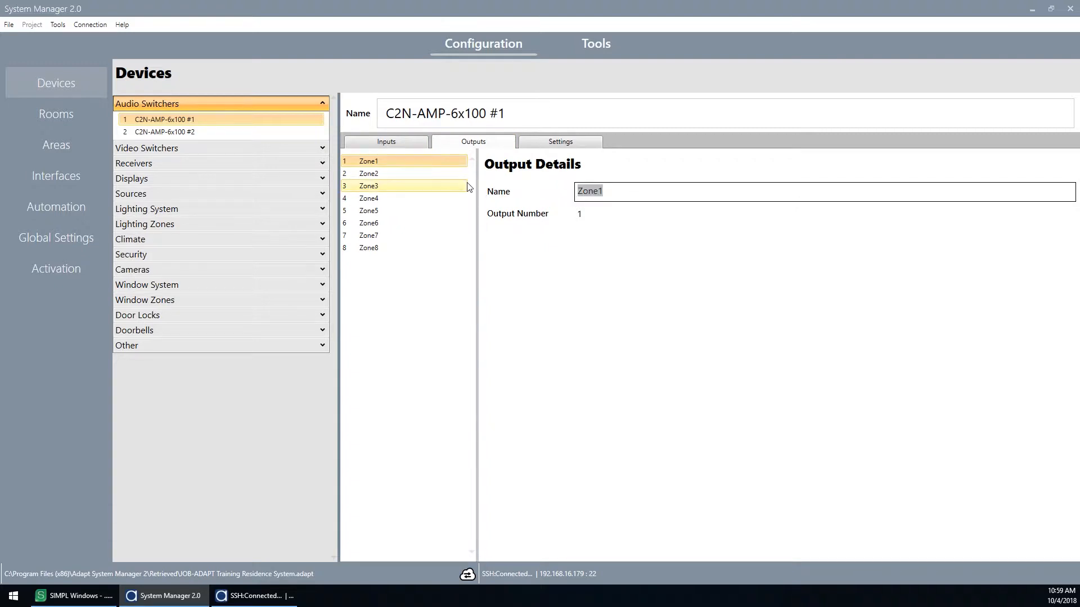
text(Living Room)
key(Return)
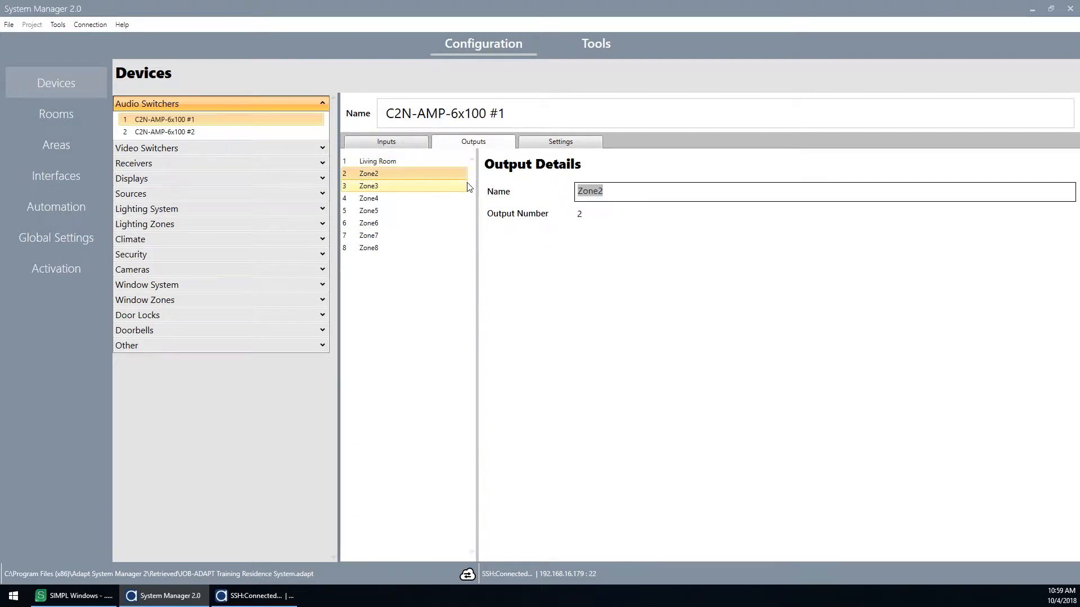
text(Master Bed)
key(Return)
Step: Rename output 3 of C2N-AMP-6x100 #1 as Master Bath and output 4 as Kitchen
text(M)
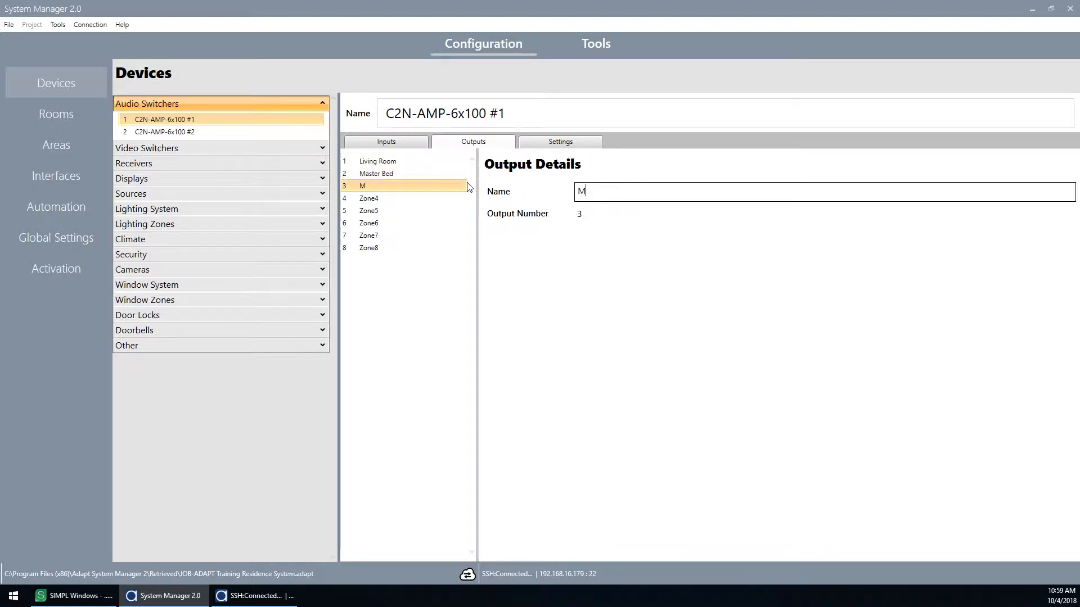
text(aster Bath)
key(Return)
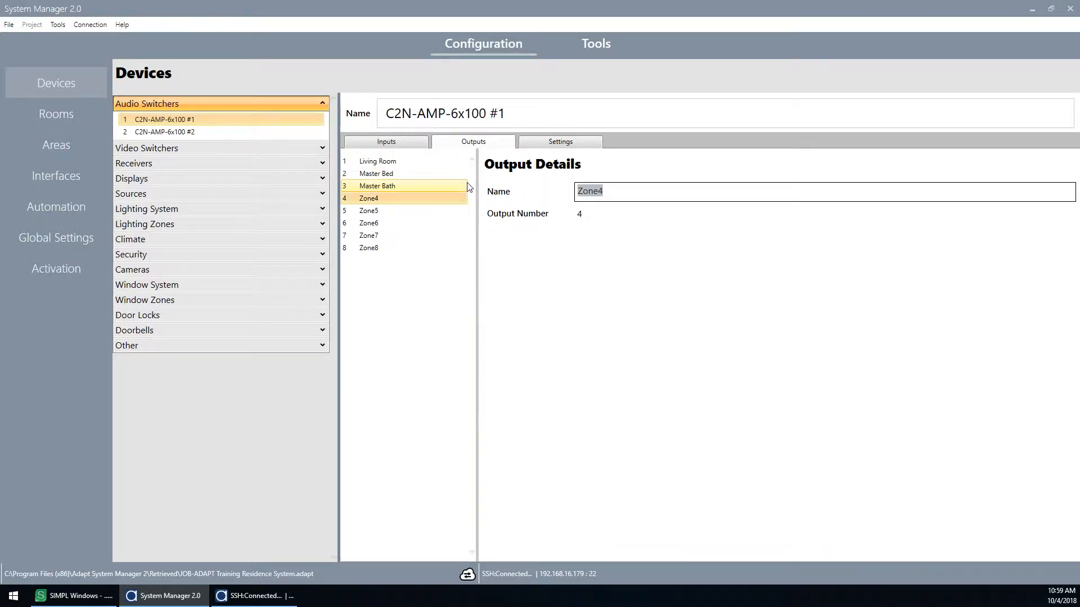
text(Kitchen)
key(Return)
Step: Rename outputs 5, 6 and 7 of C2N-AMP-6x100 #1 as Patio, Guest Room and Theater (Line-Level)
text(Patio)
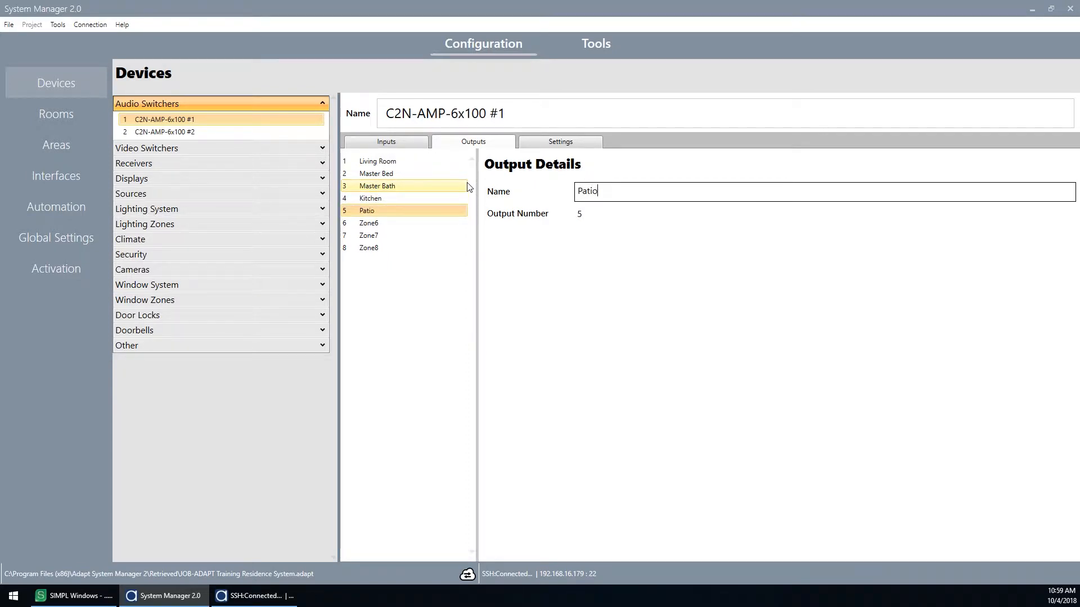
key(Return)
text(Guest Room)
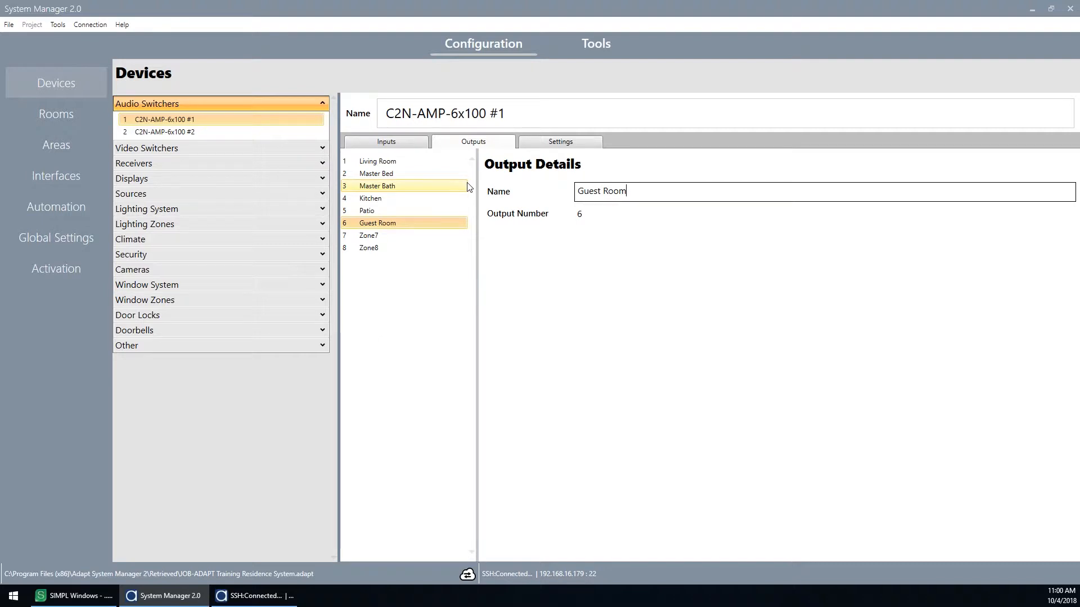
key(Return)
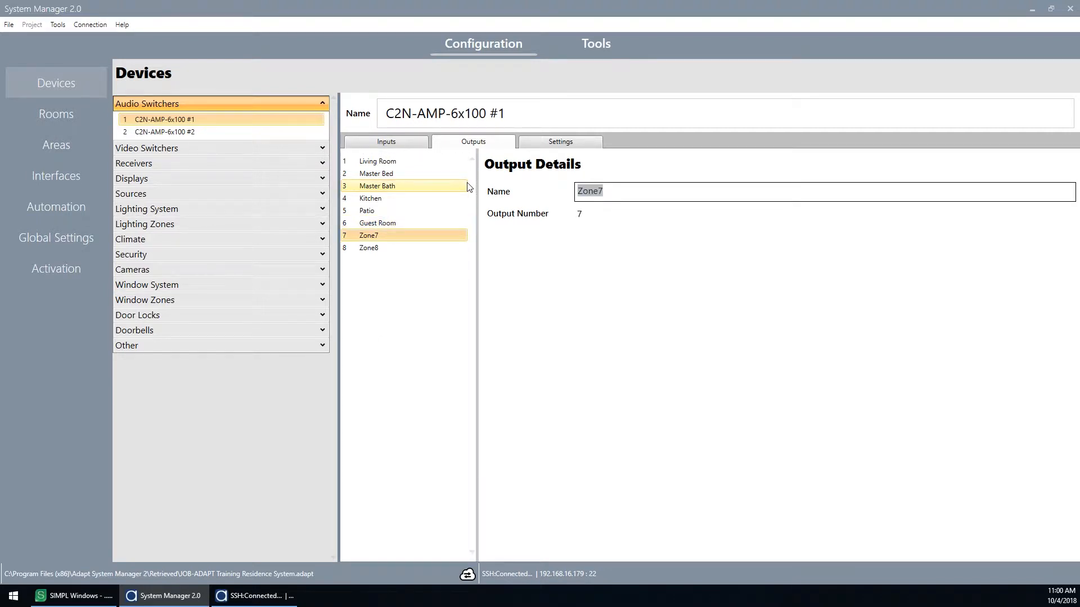
text(Theater (Line-Level)
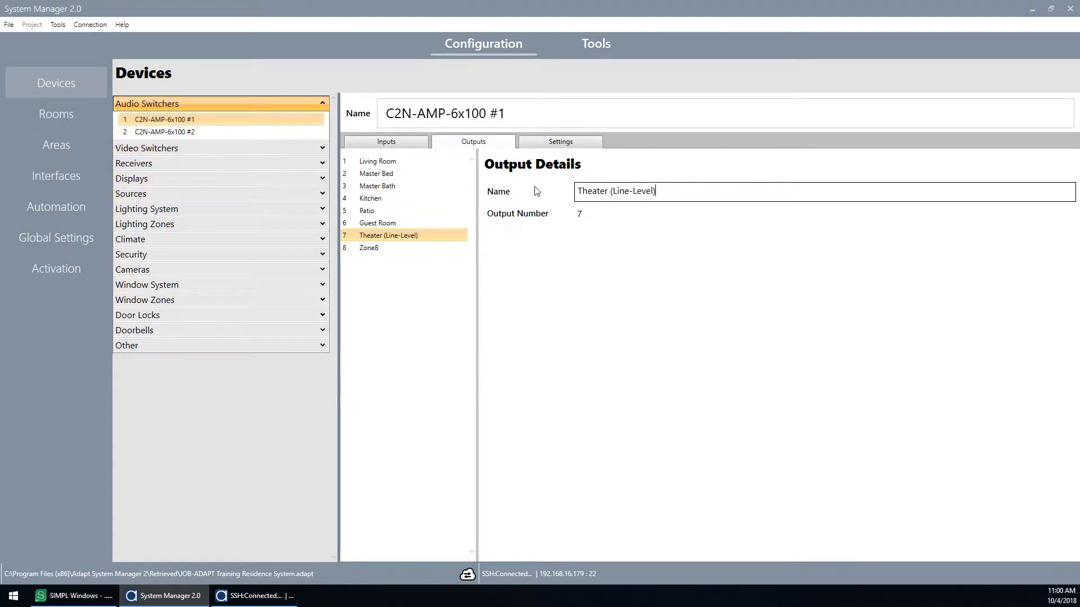
Step: Copy the input names of audio switcher C2N-AMP-6x100 #1 and paste them onto C2N-AMP-6x100 #2
click(398, 143)
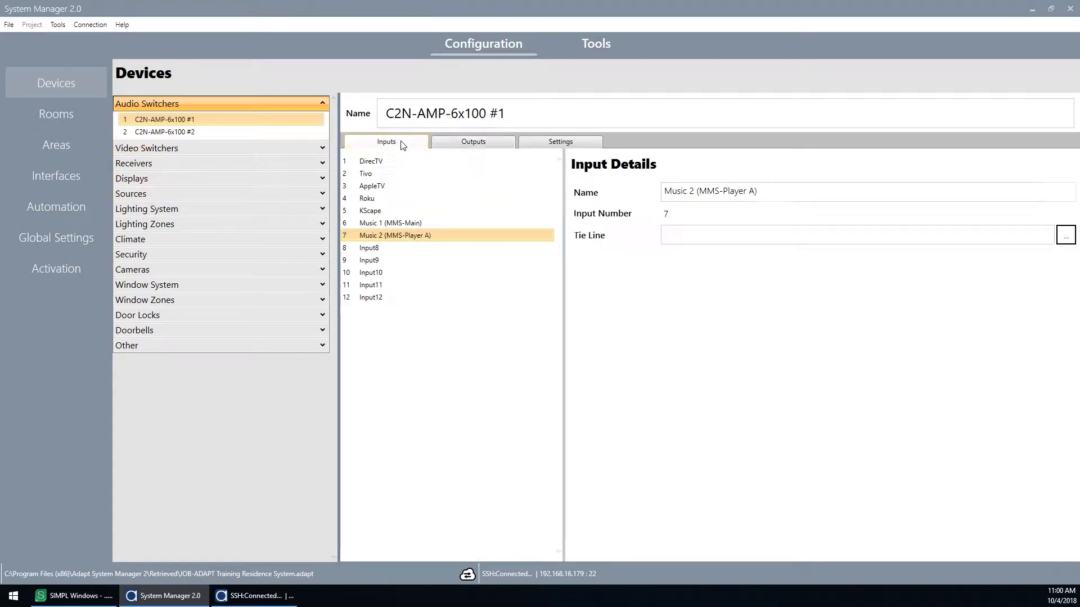
click(215, 132)
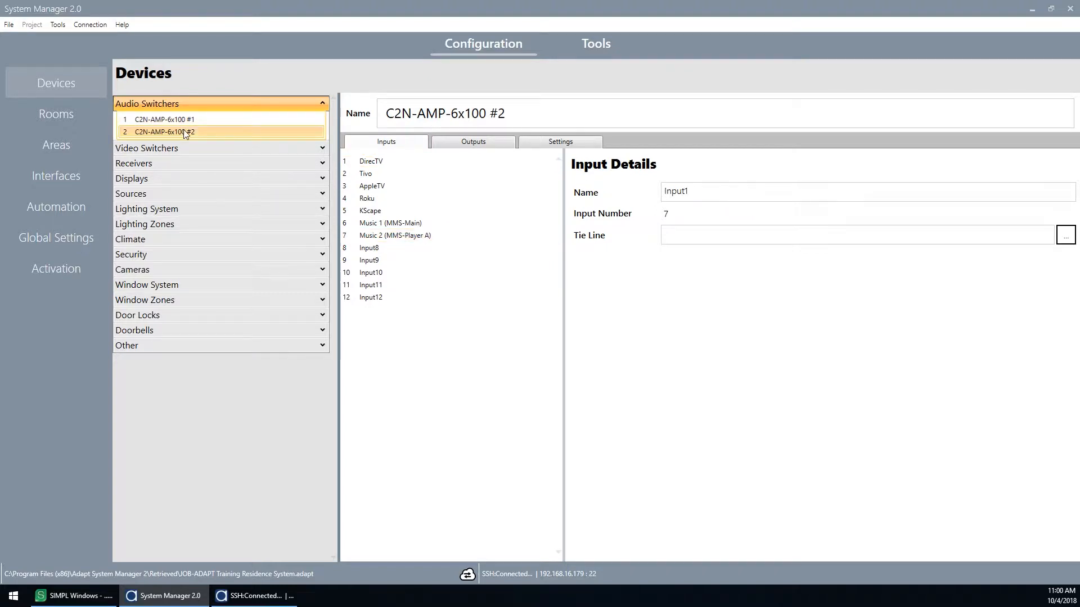
click(214, 123)
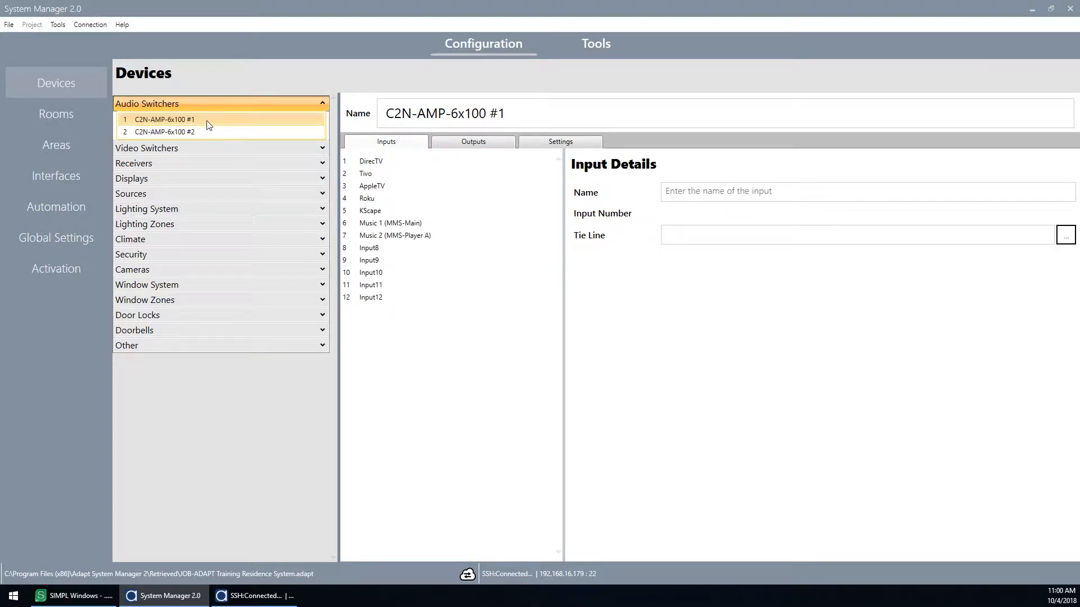
right_click(198, 124)
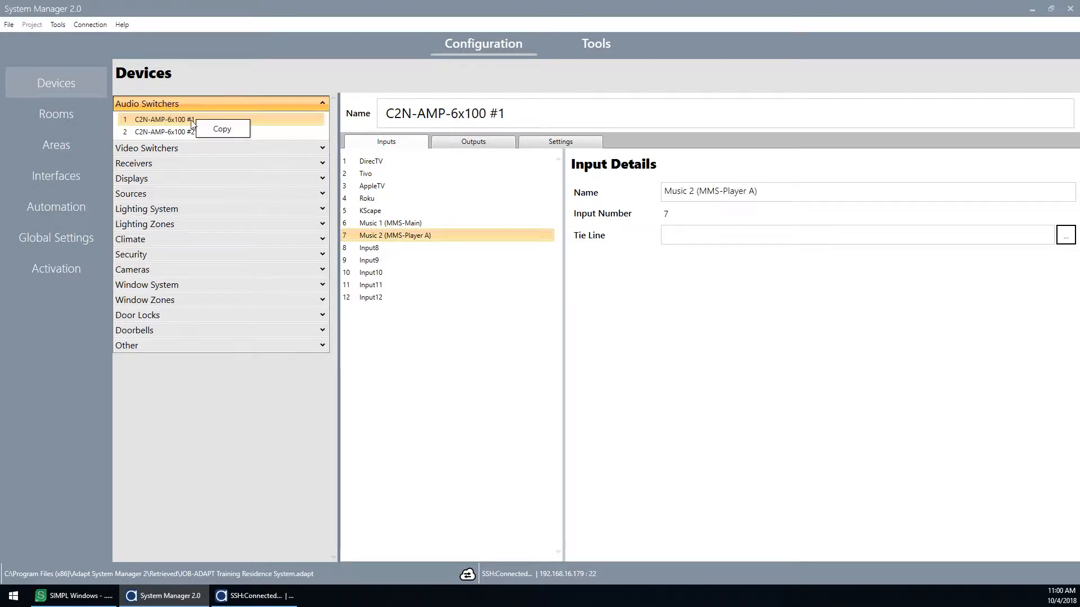
click(227, 130)
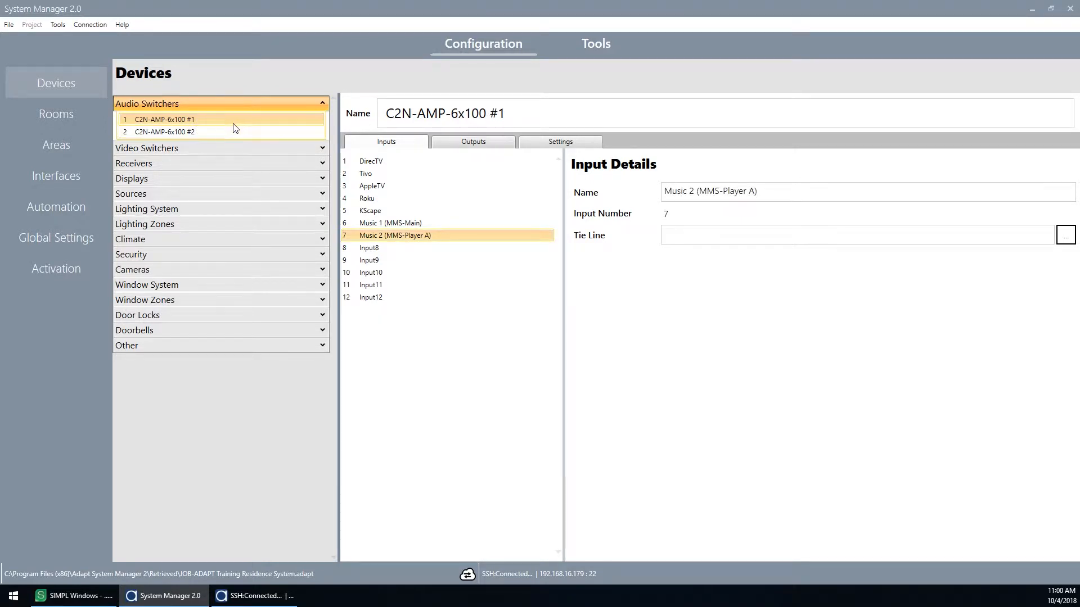
right_click(192, 132)
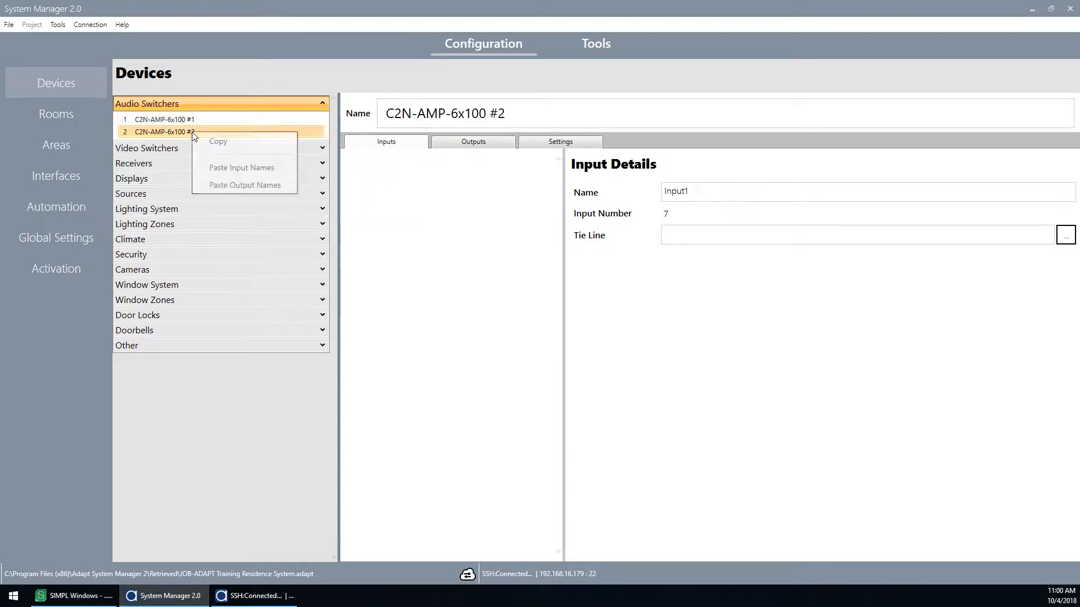
click(276, 177)
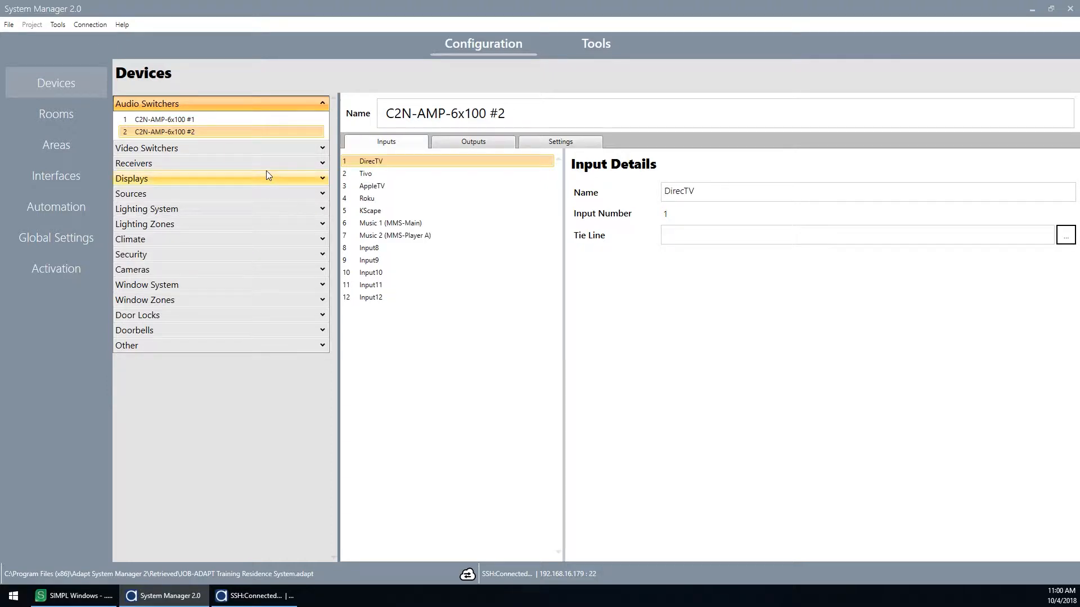
Step: Compare the input names of audio switchers C2N-AMP-6x100 #1 and #2
click(205, 120)
click(207, 129)
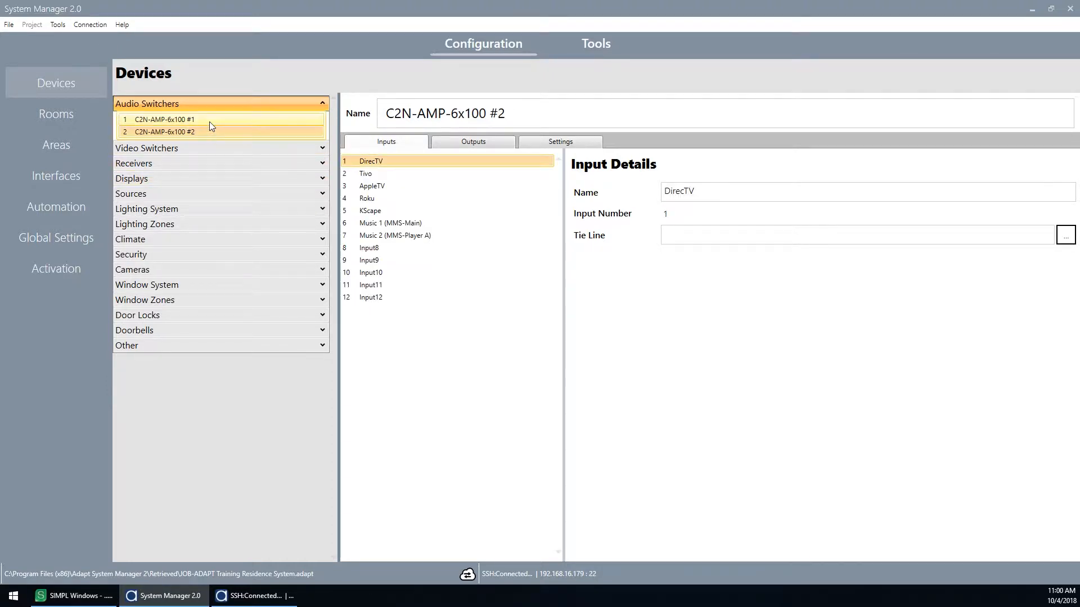
click(209, 121)
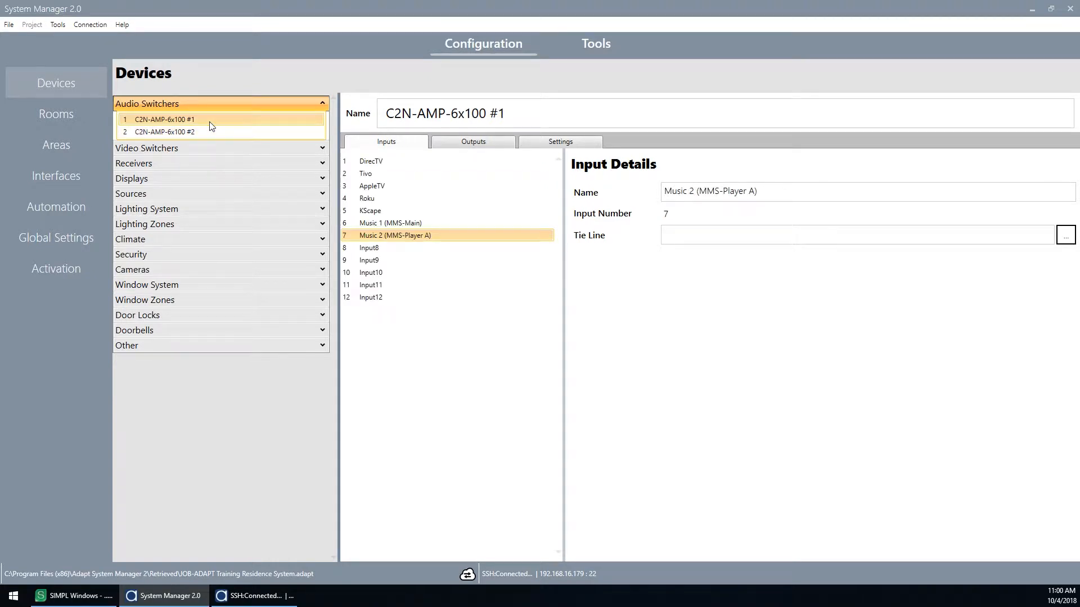
click(209, 132)
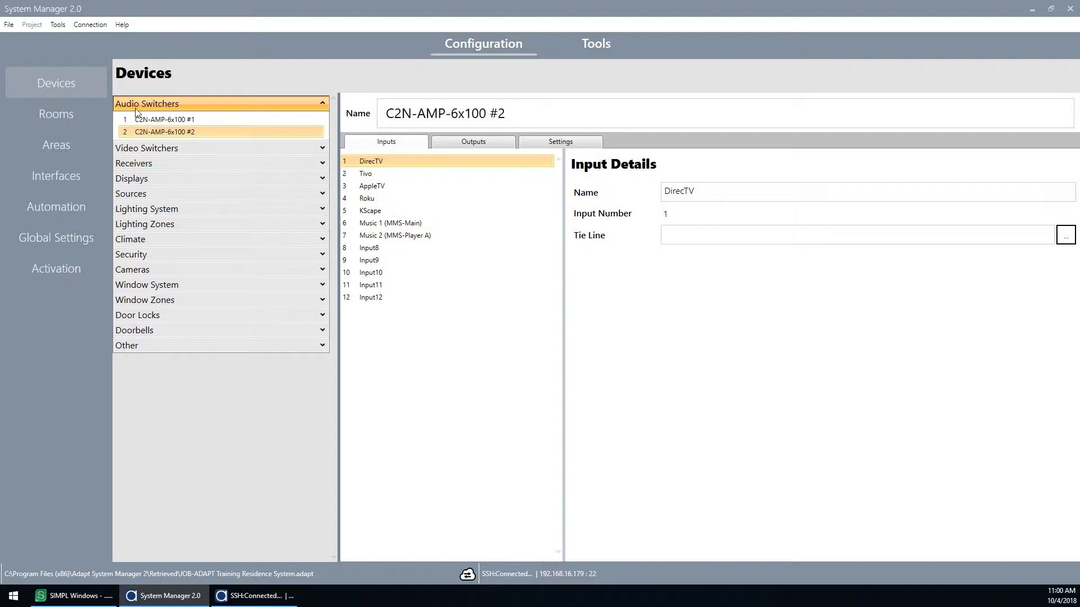
click(162, 122)
click(164, 132)
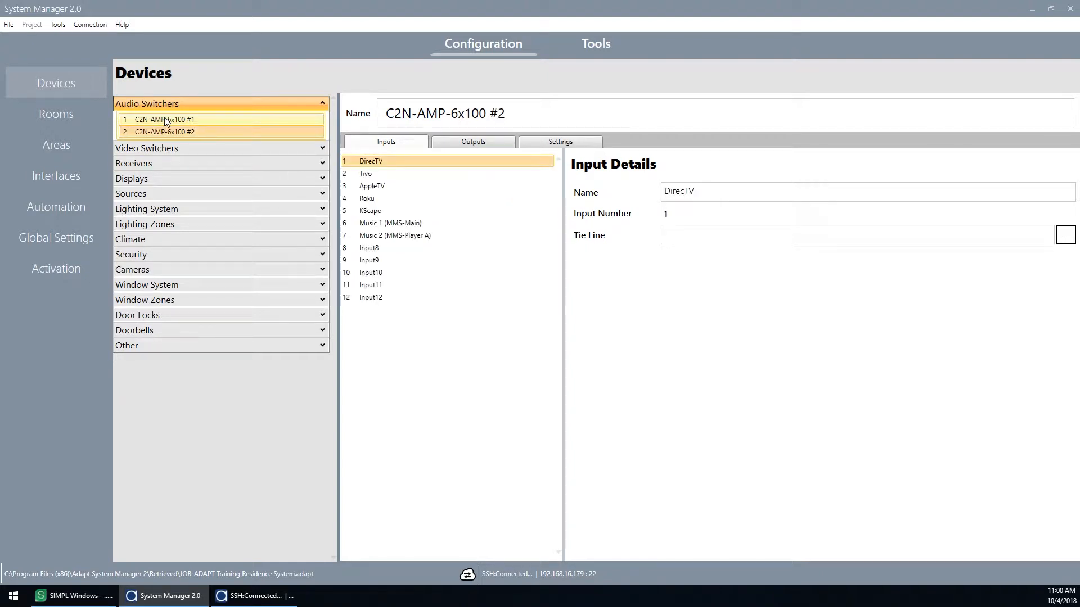
click(164, 118)
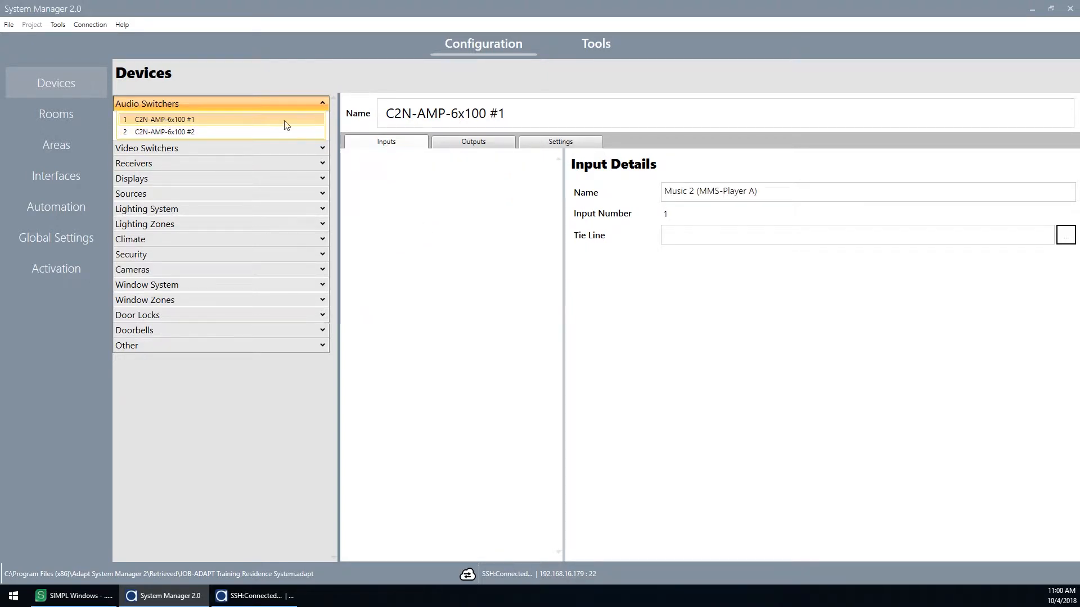
Step: Compare the output names of both audio switchers and check the copy and paste options for C2N-AMP-6x100 #1
click(473, 142)
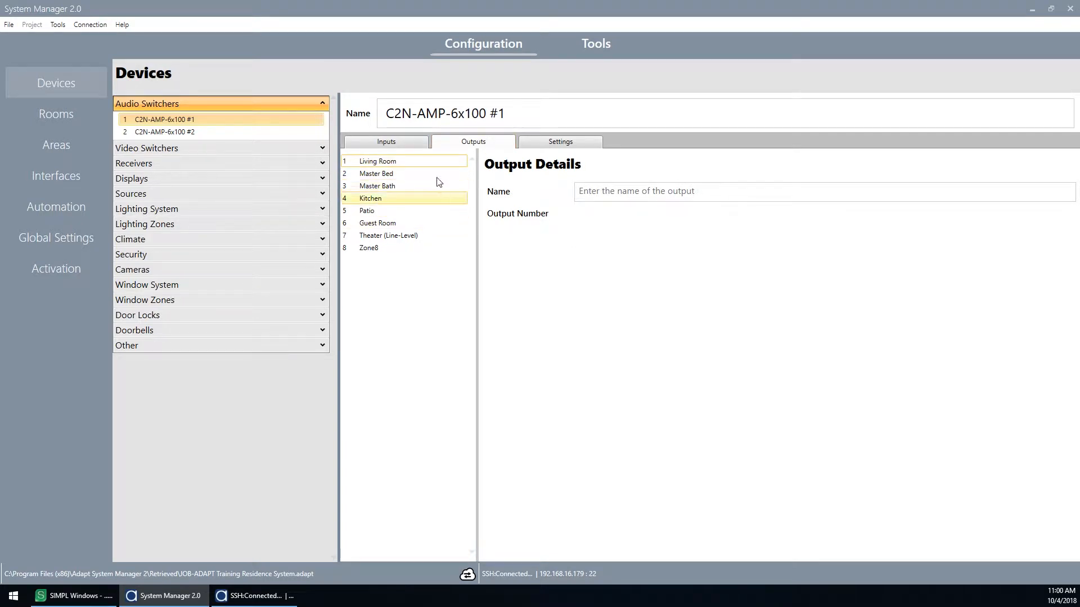
click(271, 135)
click(403, 158)
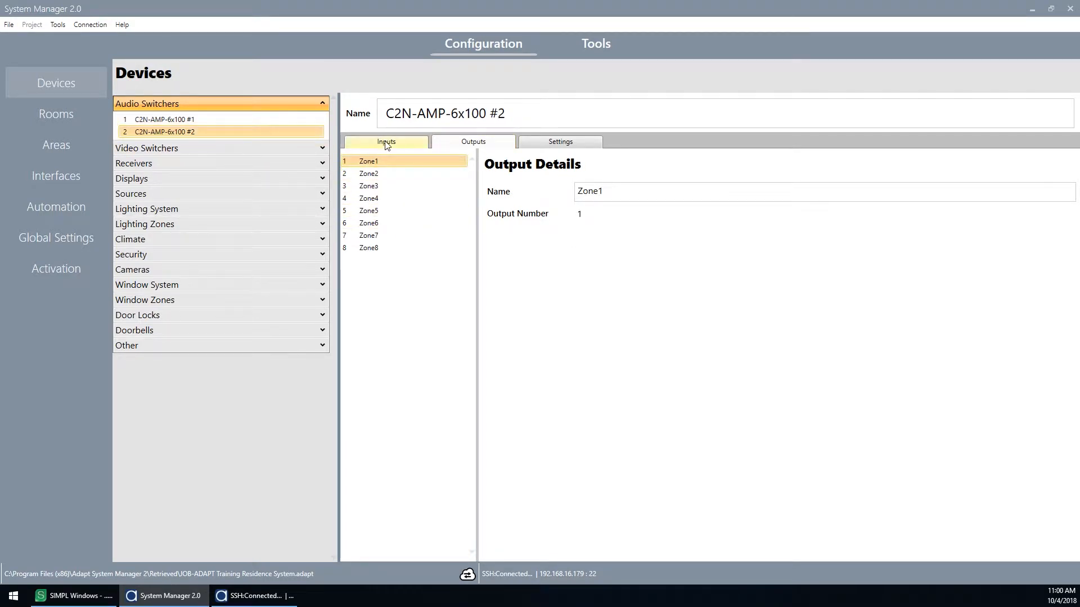
click(387, 144)
click(450, 143)
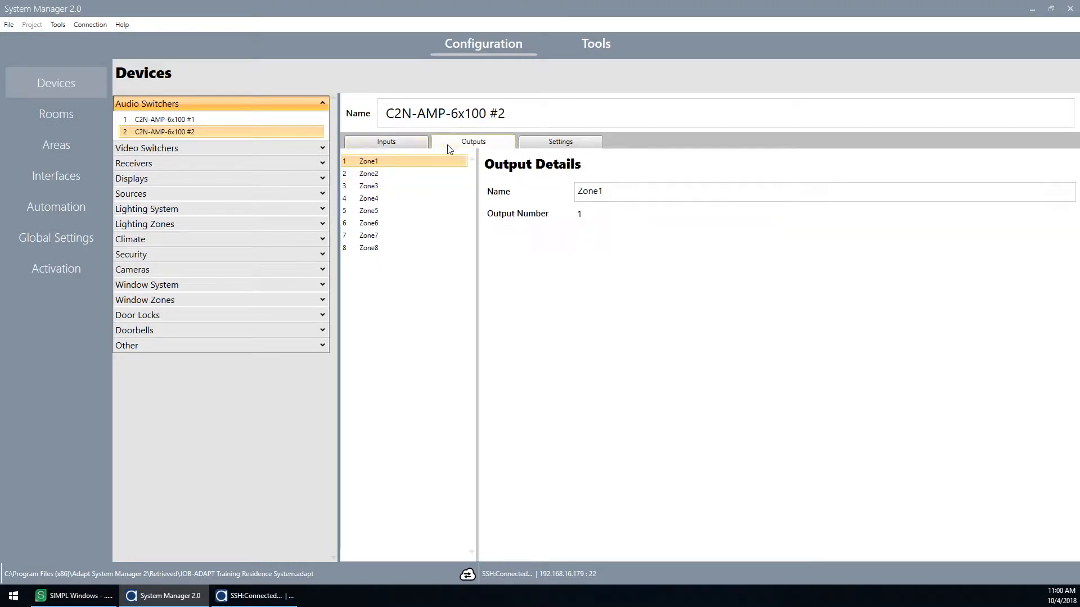
click(259, 121)
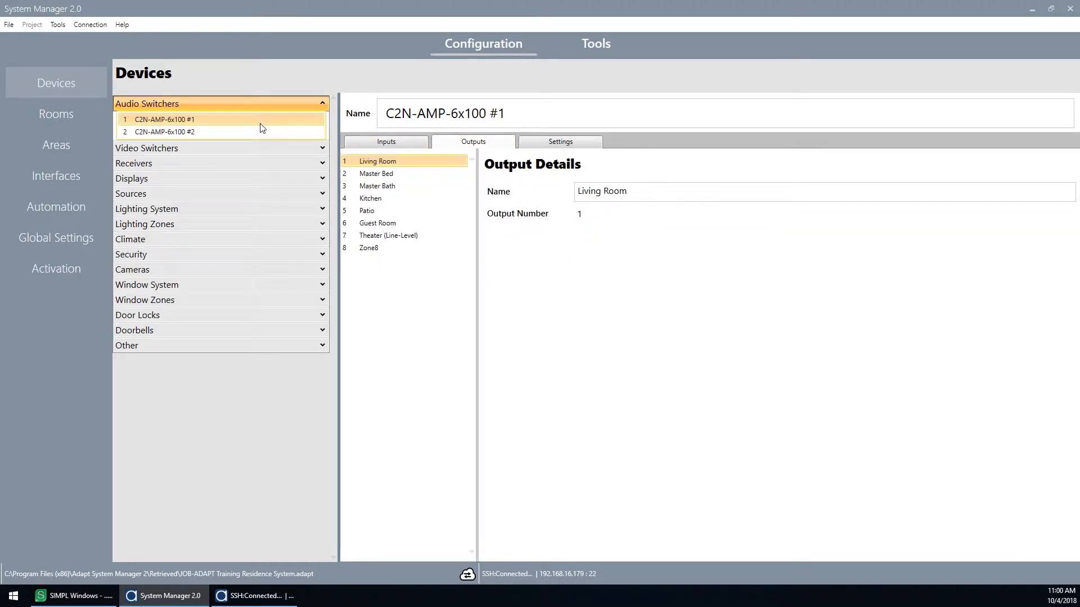
right_click(261, 124)
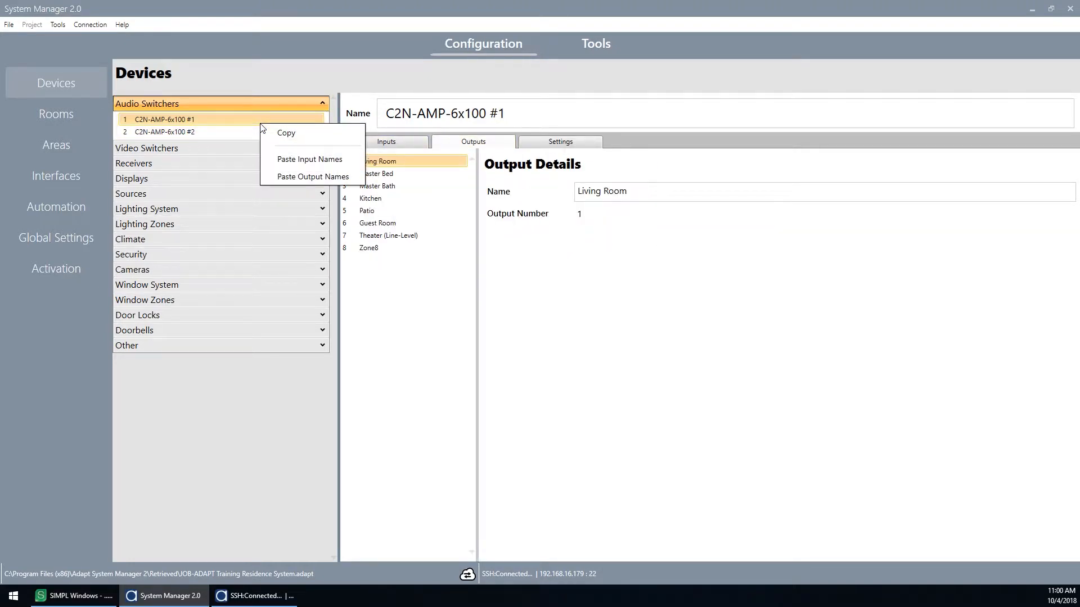
click(456, 342)
click(398, 144)
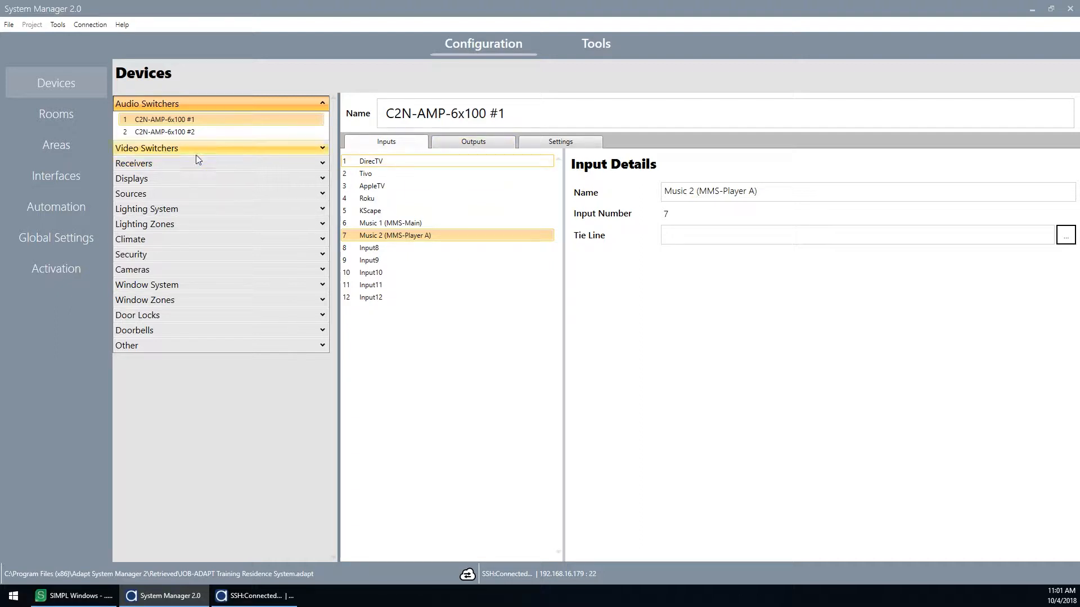
Step: Rename input 1 of video switcher DM-8x8 #1 as DirecTV
click(181, 150)
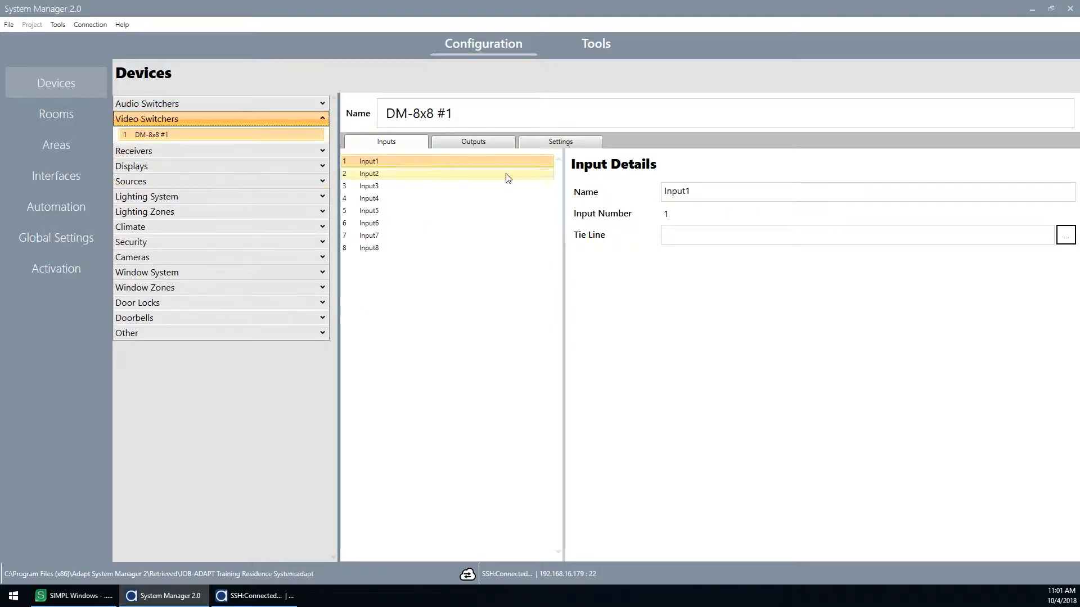
double_click(677, 192)
text(Dire)
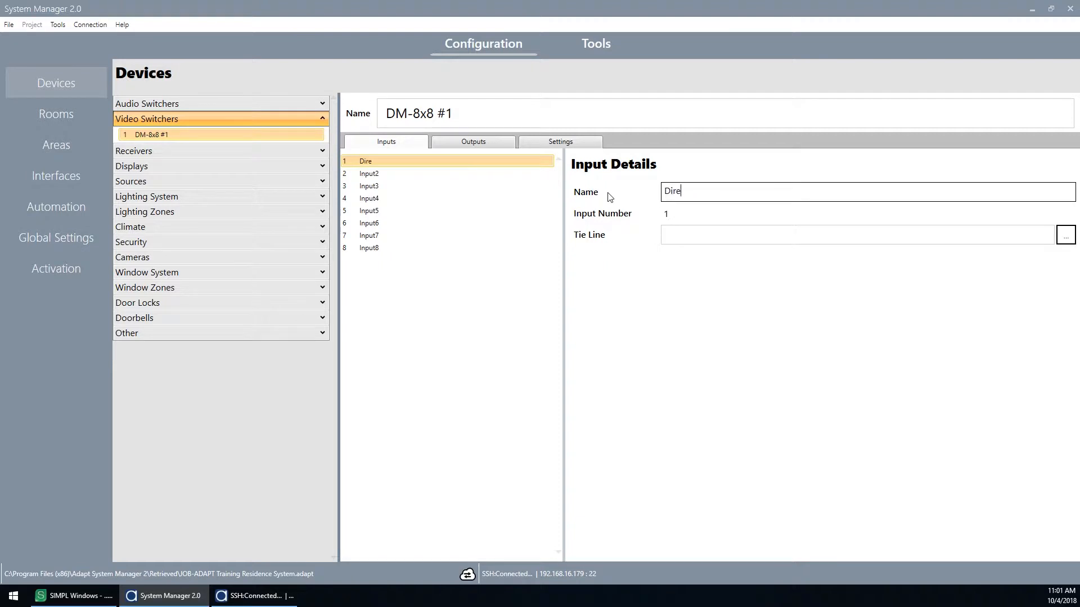
text(cTV)
key(Return)
Step: Rename input 2 of video switcher DM-8x8 #1 as Tivo and input 3 as AppleTV
text(Tivo)
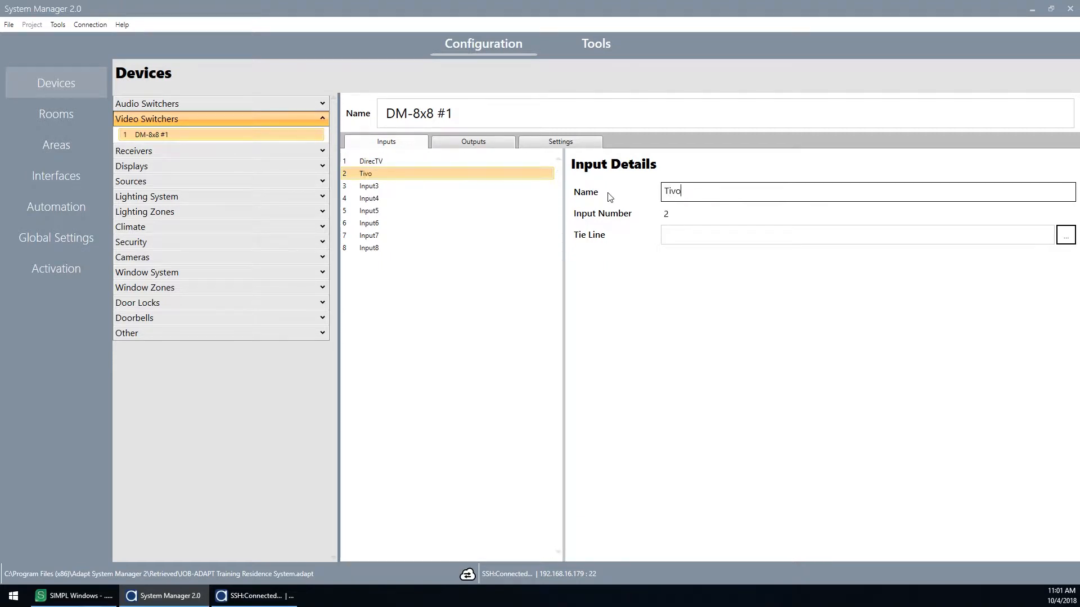
key(Return)
text(AppleTV)
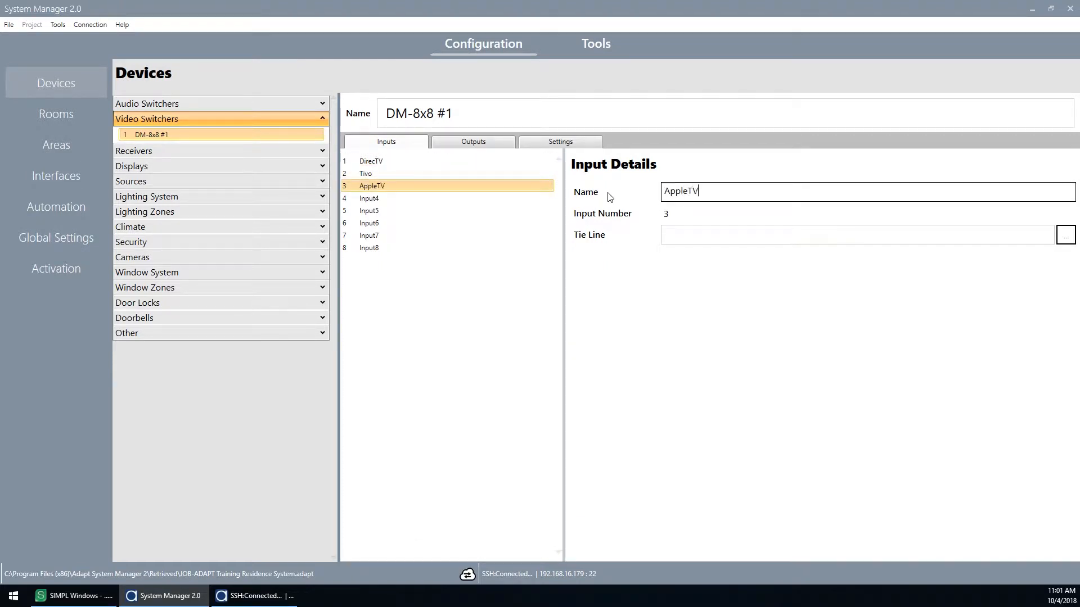
Step: Rename input 4 of video switcher DM-8x8 #1 as Roku and input 5 as KScape
key(Return)
text(Roku)
key(Return)
text(K)
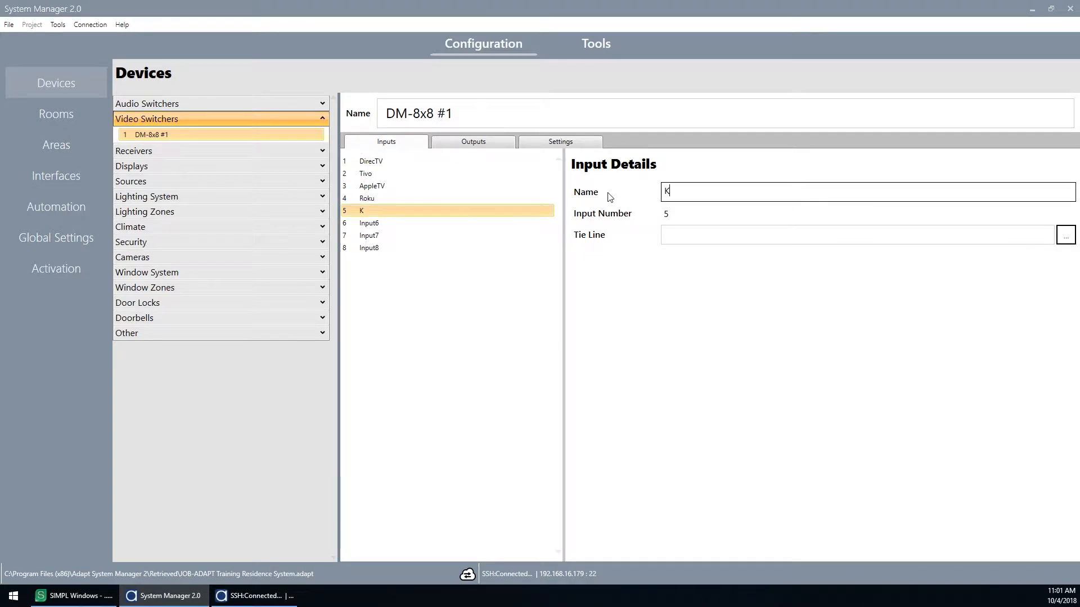
text(Scape)
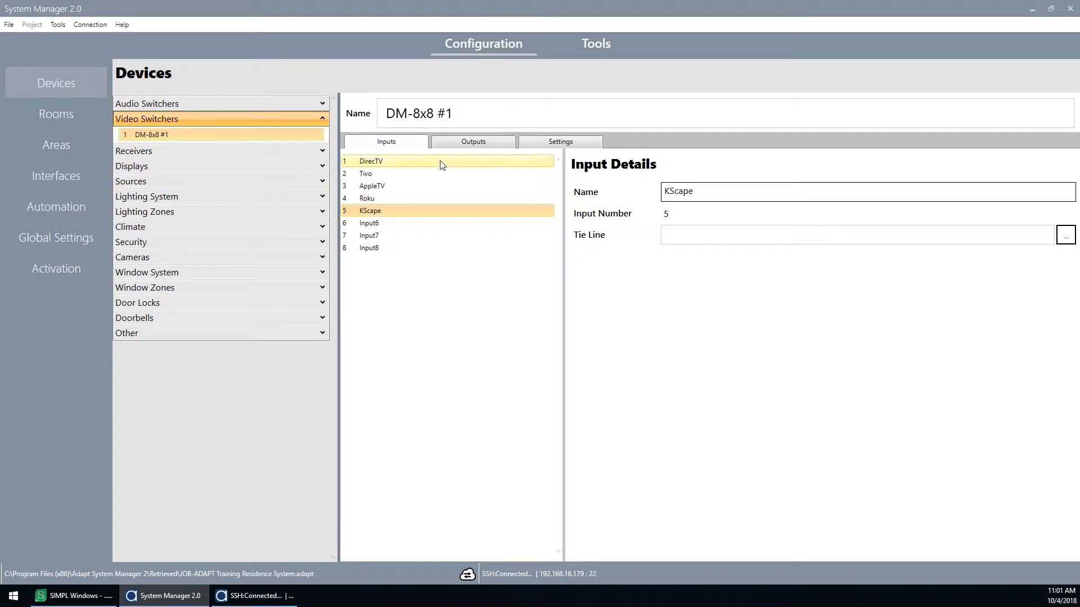
Step: Rename output 1 of video switcher DM-8x8 #1 as Living Room
click(473, 143)
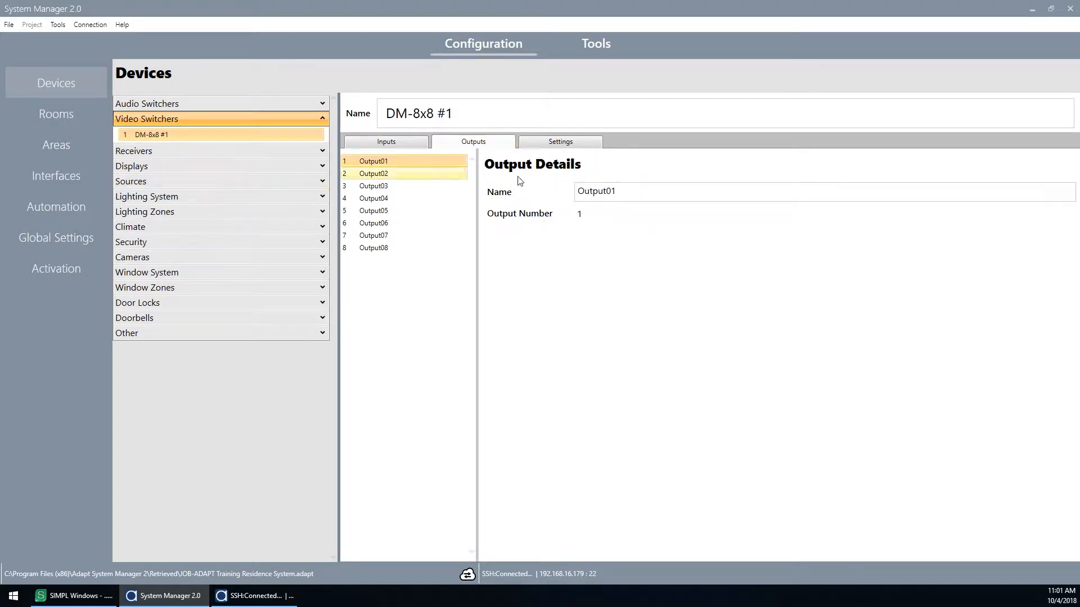
click(657, 193)
text(T)
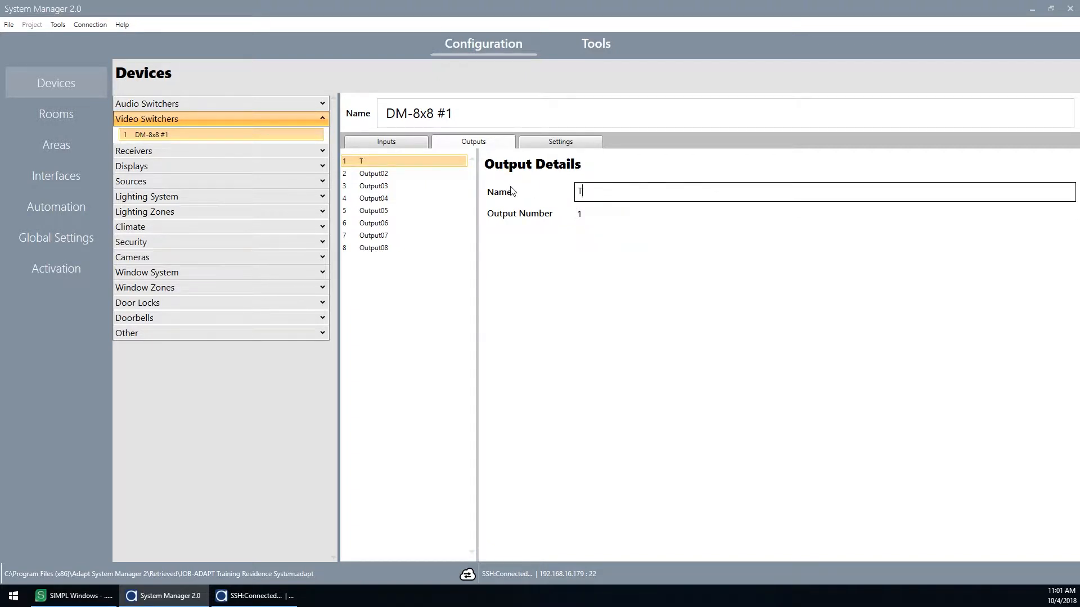
text(heater)
key(ctrl+a)
text(Living Room)
key(Return)
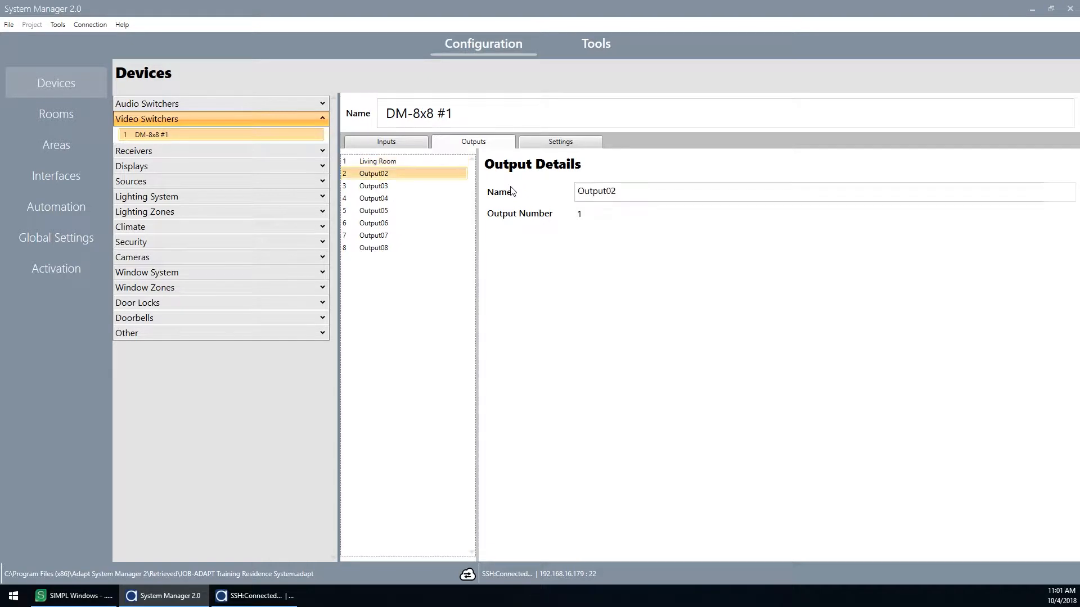
Step: Rename output 2 of DM-8x8 #1 as Master Bed and output 3 as Master Bath
text(Master Bed)
key(Return)
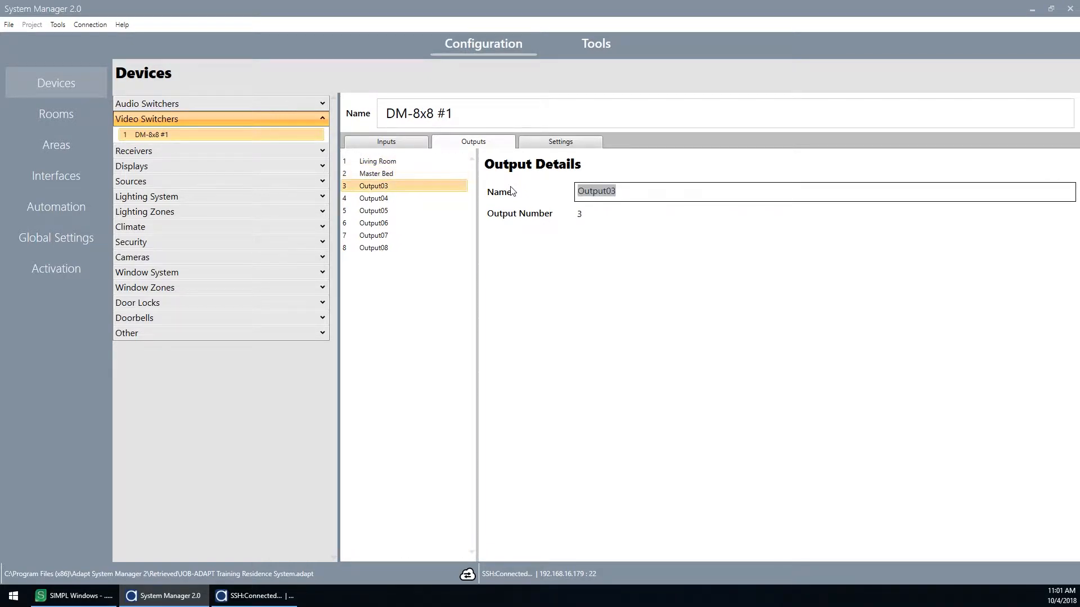
text(Bed)
key(BackSpace)
key(BackSpace)
key(BackSpace)
text(Master Bath)
key(Return)
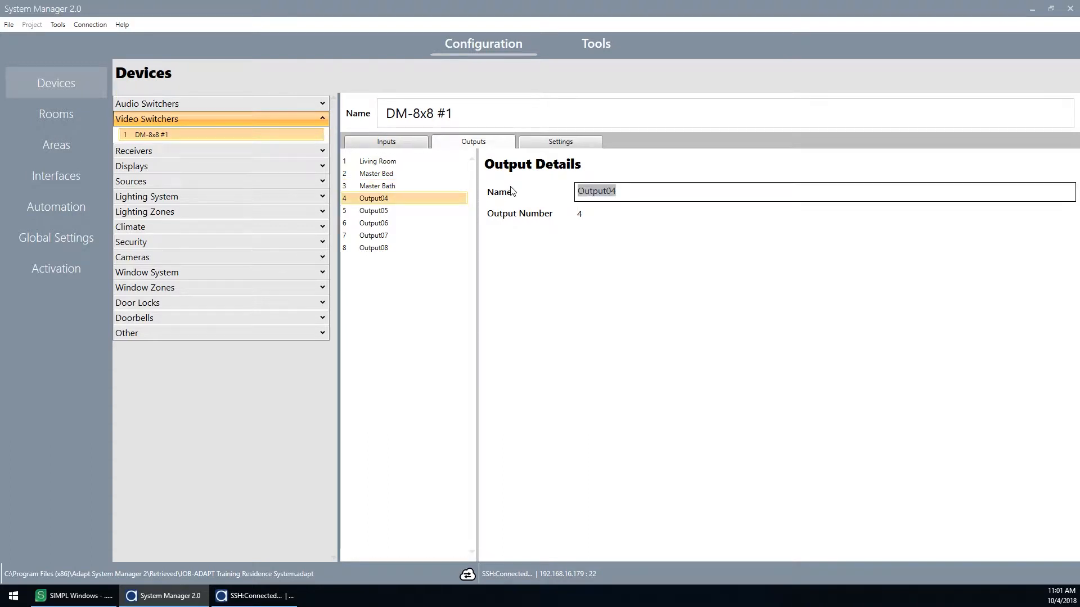
Step: Rename output 4 of DM-8x8 #1 as Kitchen and output 5 as Patio
text(Kitchen)
key(Return)
text(Patio)
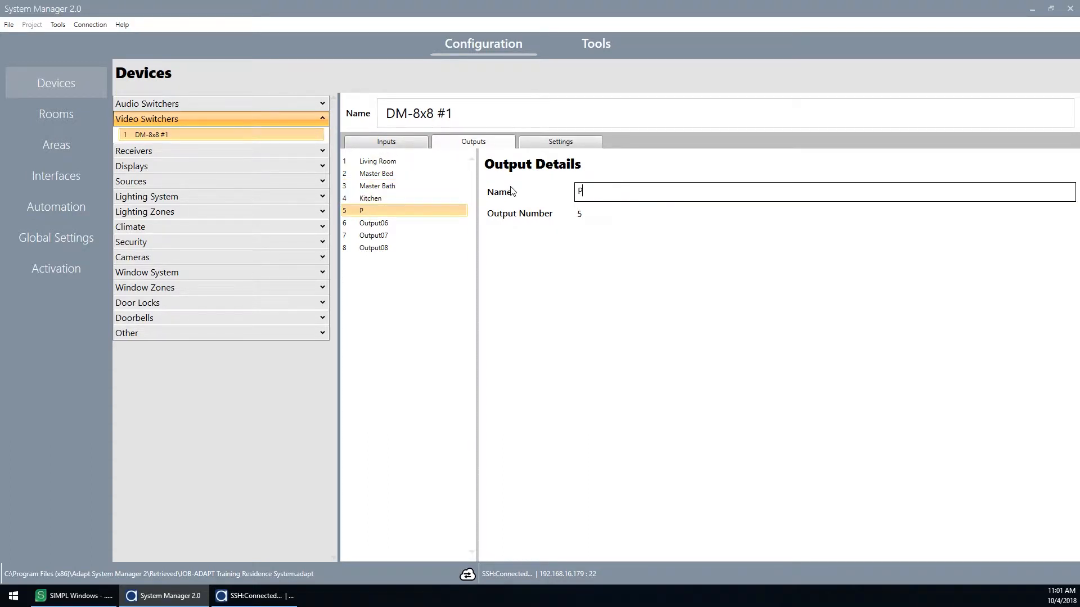
key(Return)
Step: Rename output 6 of DM-8x8 #1 as Guest Room and output 7 as Theater
text(Guest Room)
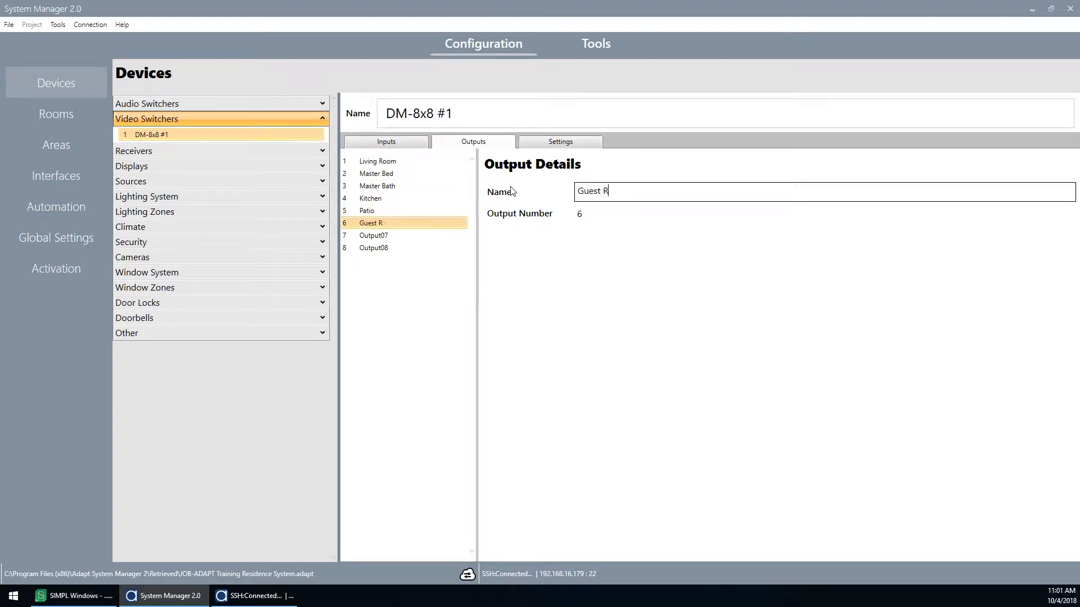
key(Return)
text(Theat)
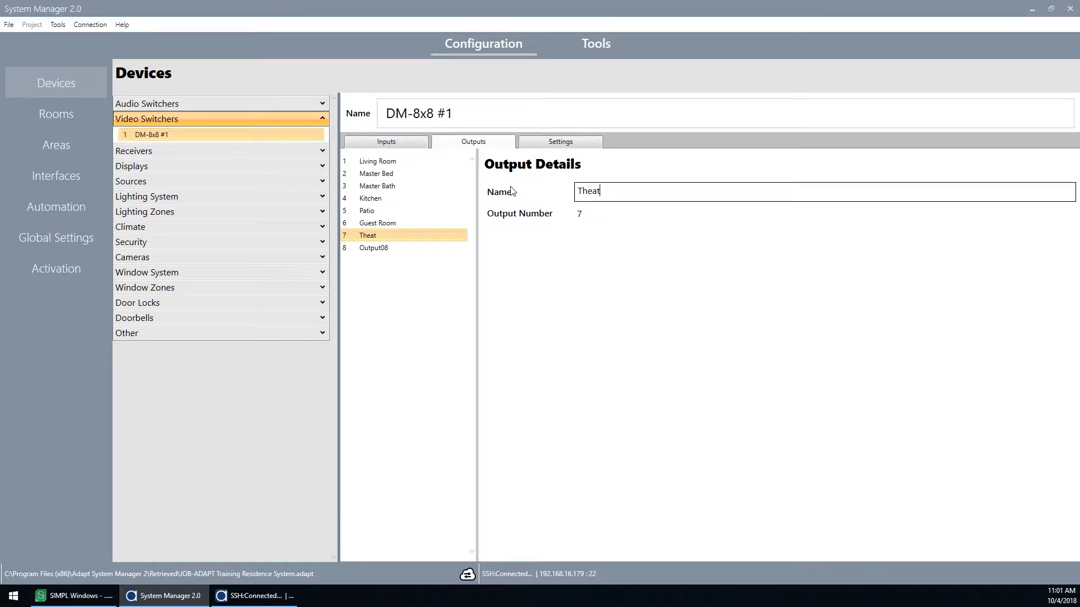
text(er)
click(399, 163)
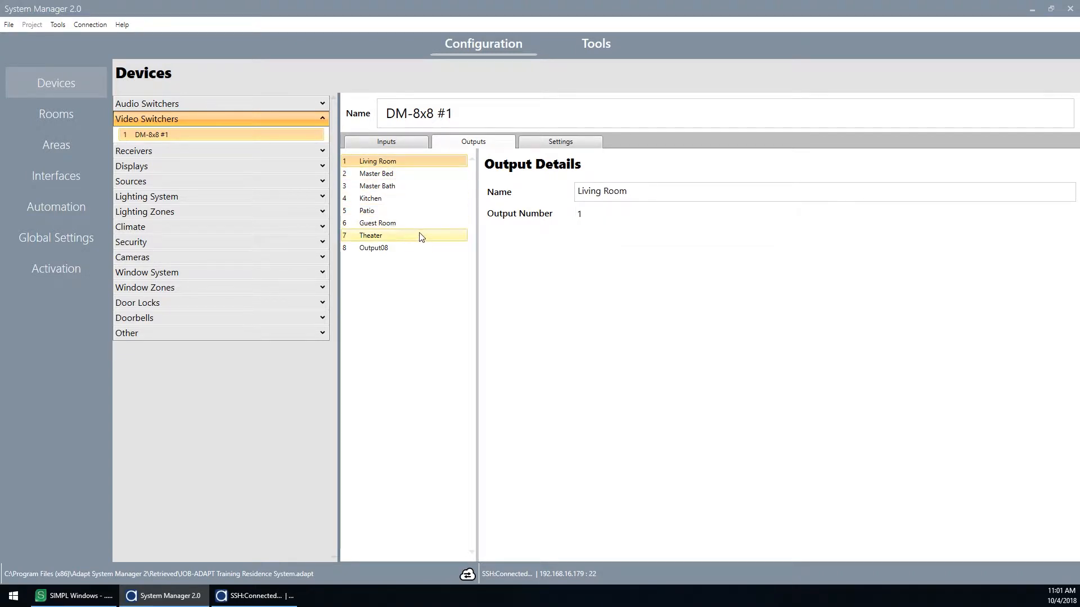
Step: Compare the input names of video switcher DM-8x8 #1 with those of audio switcher C2N-AMP-6x100 #1
click(378, 146)
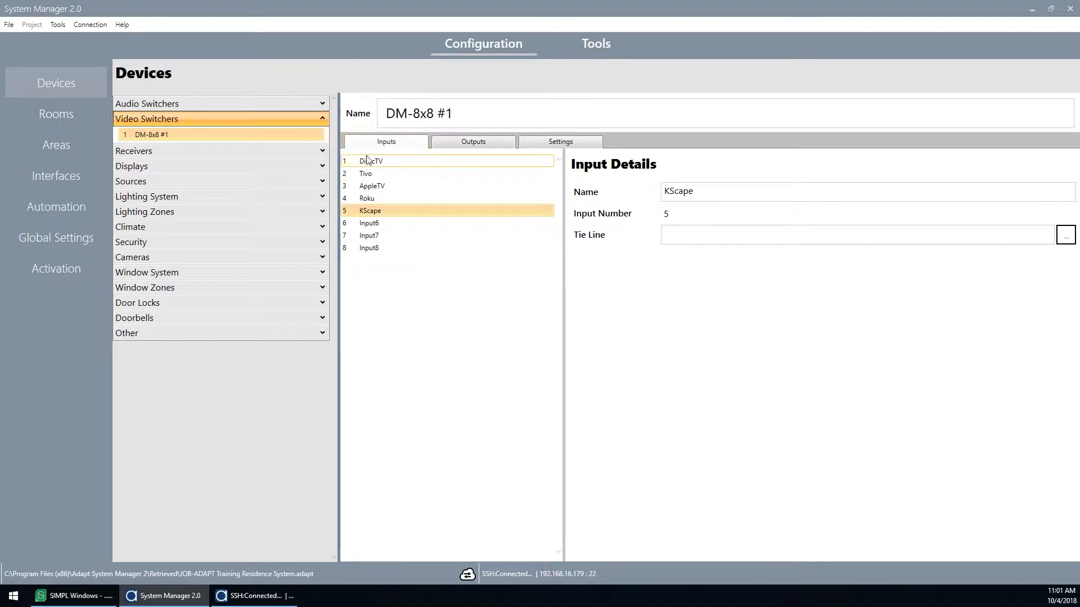
click(203, 181)
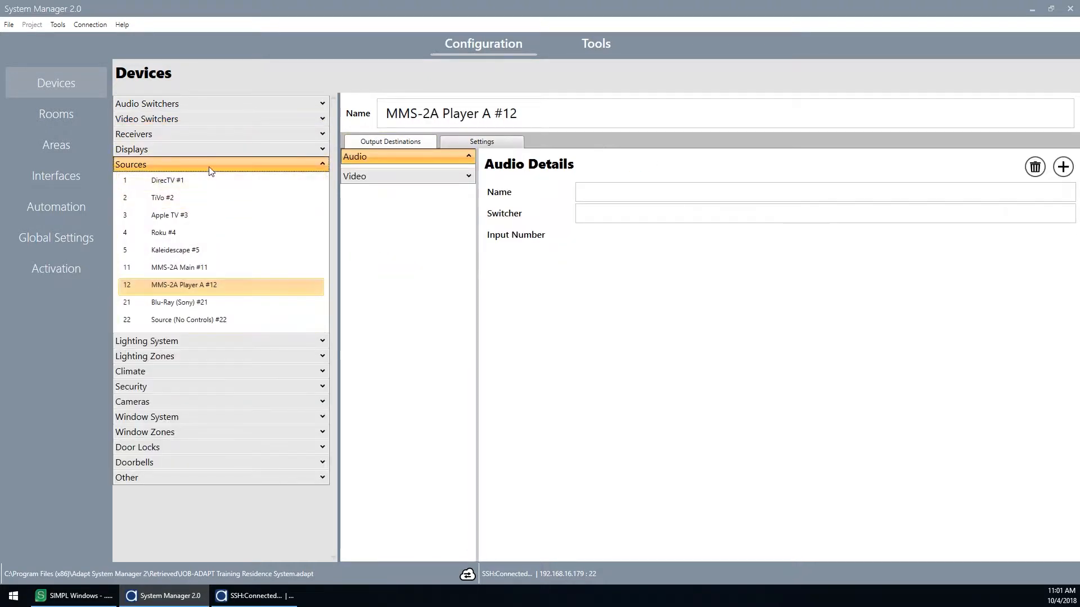
click(216, 103)
click(391, 162)
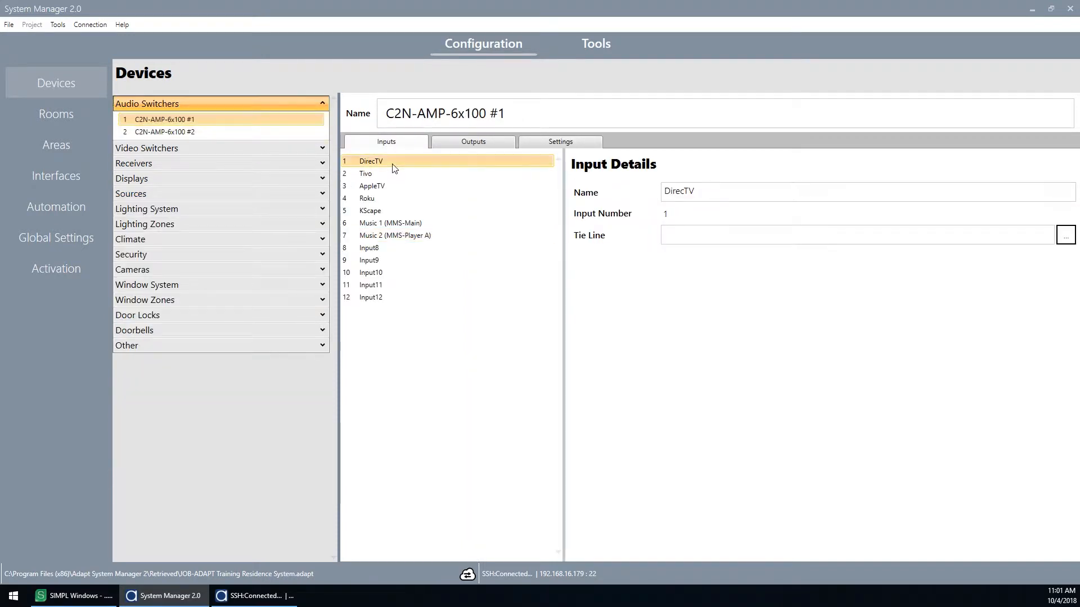
click(391, 173)
click(391, 198)
click(392, 211)
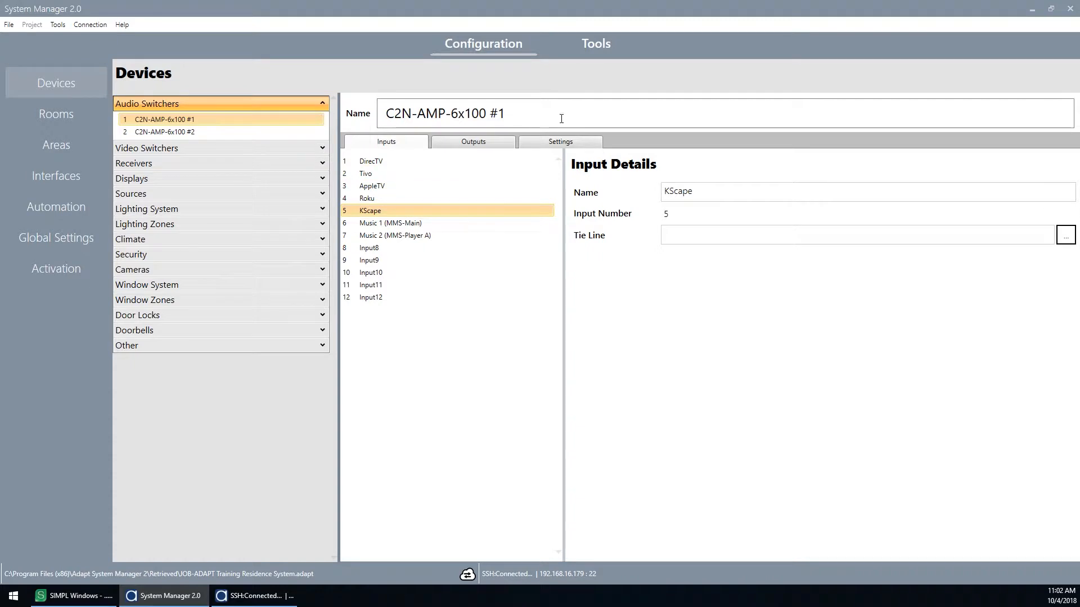
click(212, 148)
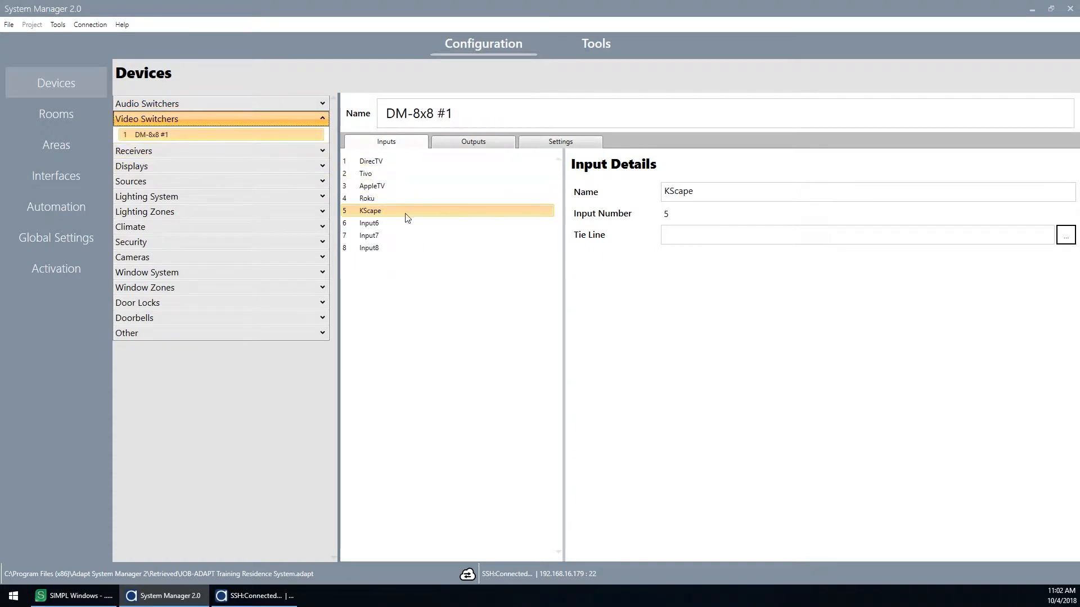
Step: Compare the output names of video switcher DM-8x8 #1 with those of audio switcher C2N-AMP-6x100 #1
click(480, 145)
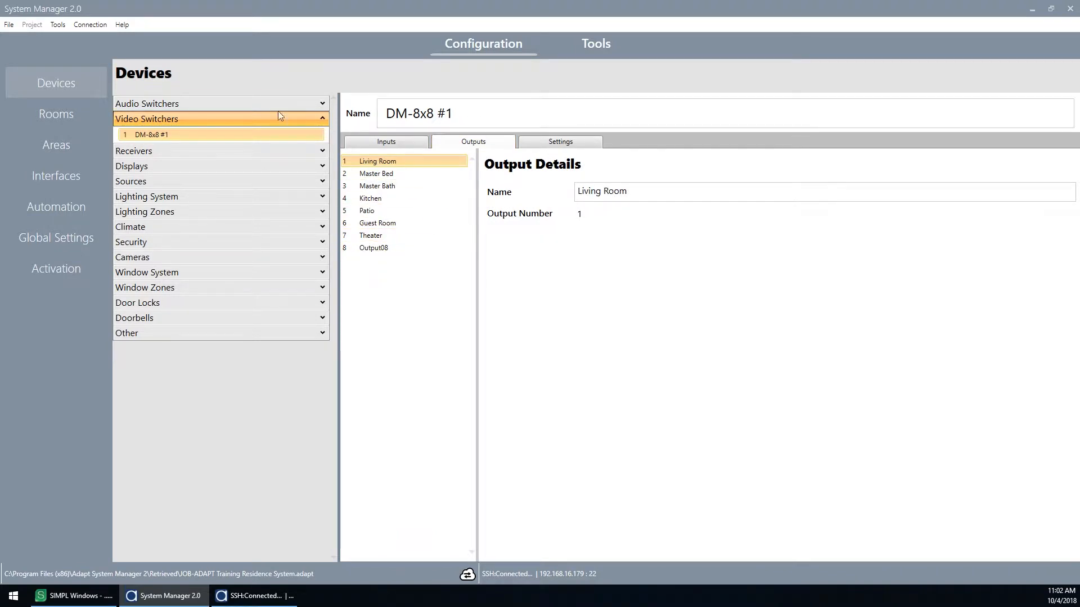
click(265, 104)
click(474, 142)
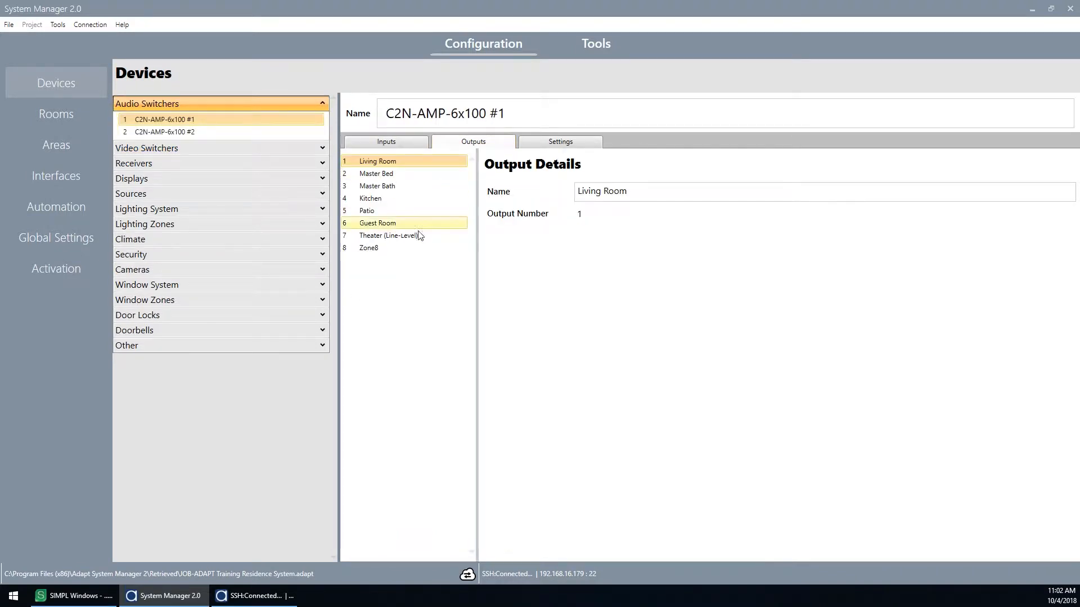
click(293, 149)
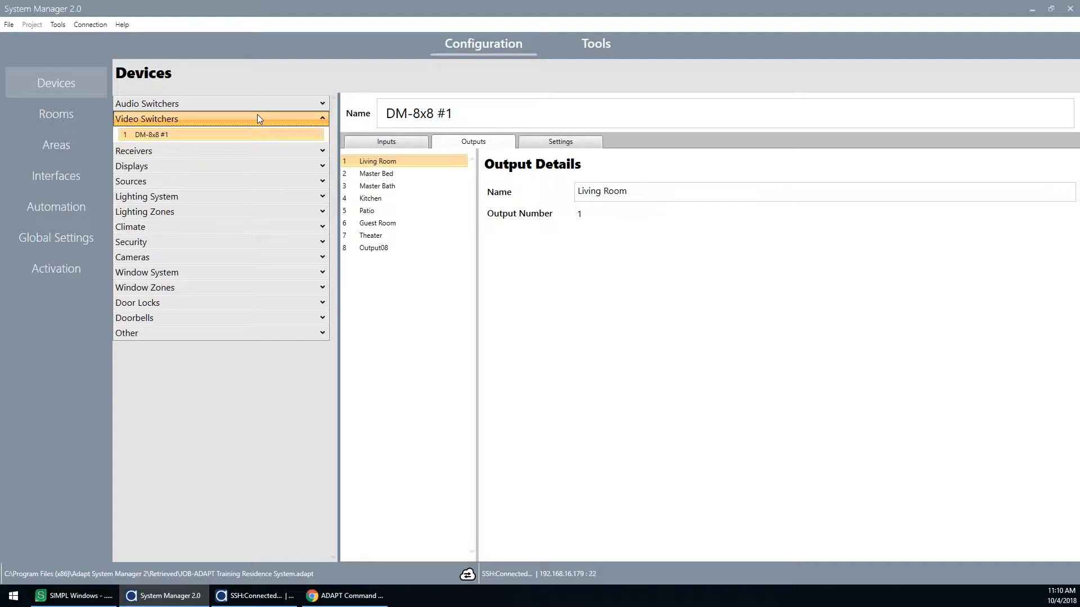
Step: Rename AV Receiver #1 as Theater Receiver
click(252, 150)
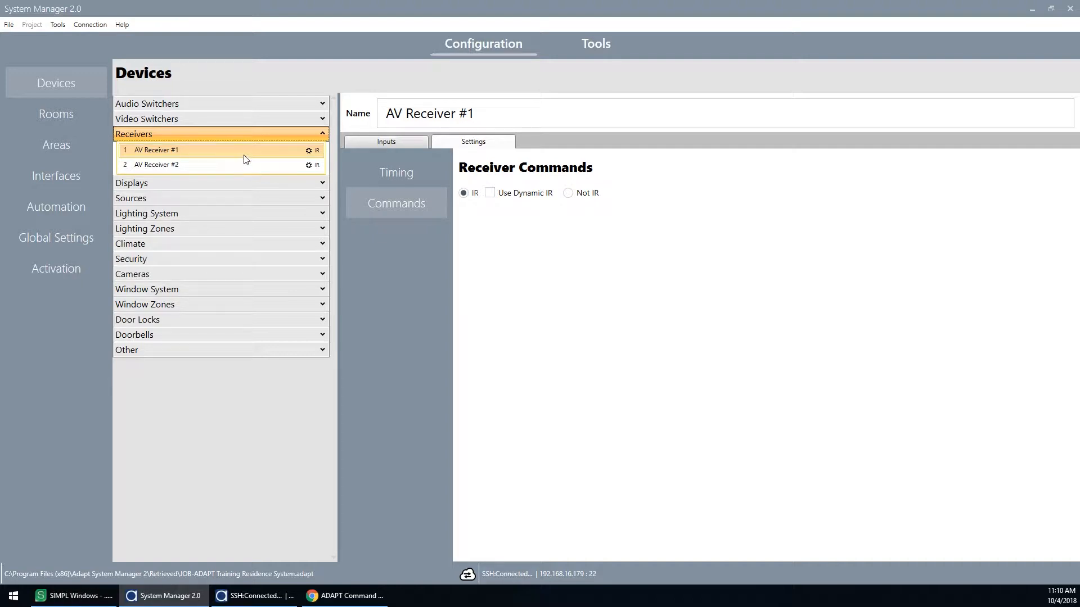
drag(518, 113, 339, 112)
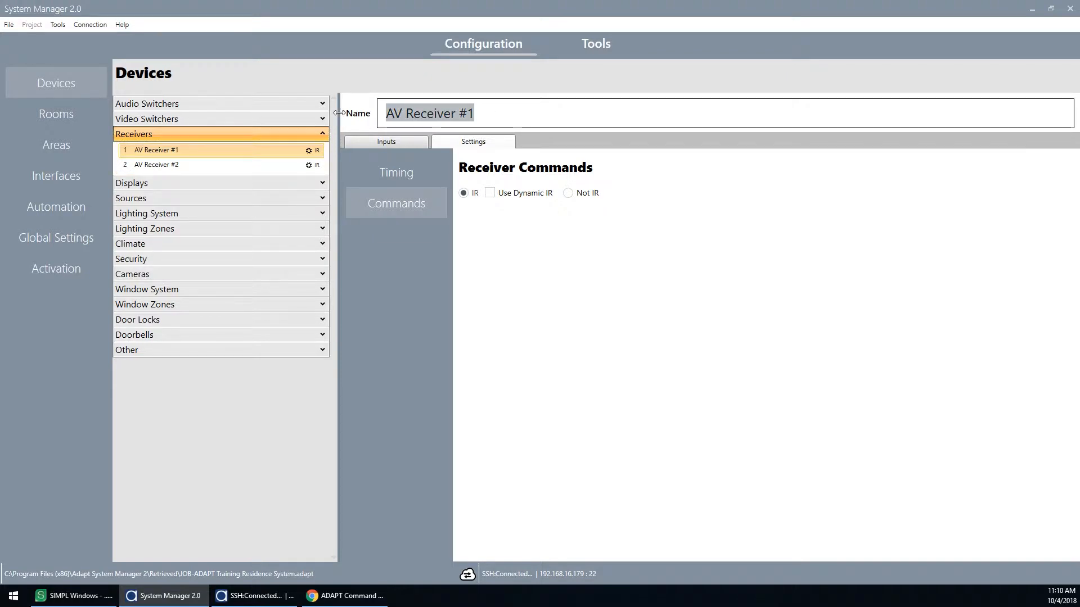
text(The)
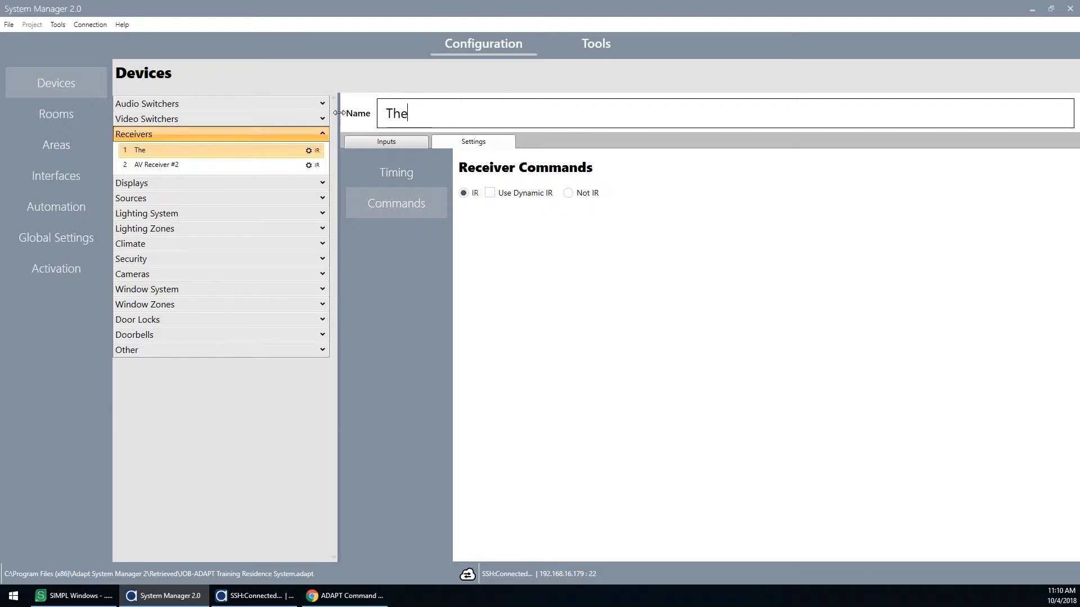
text(ater Receiver)
Step: Rename AV Receiver #2 as "-"
click(273, 164)
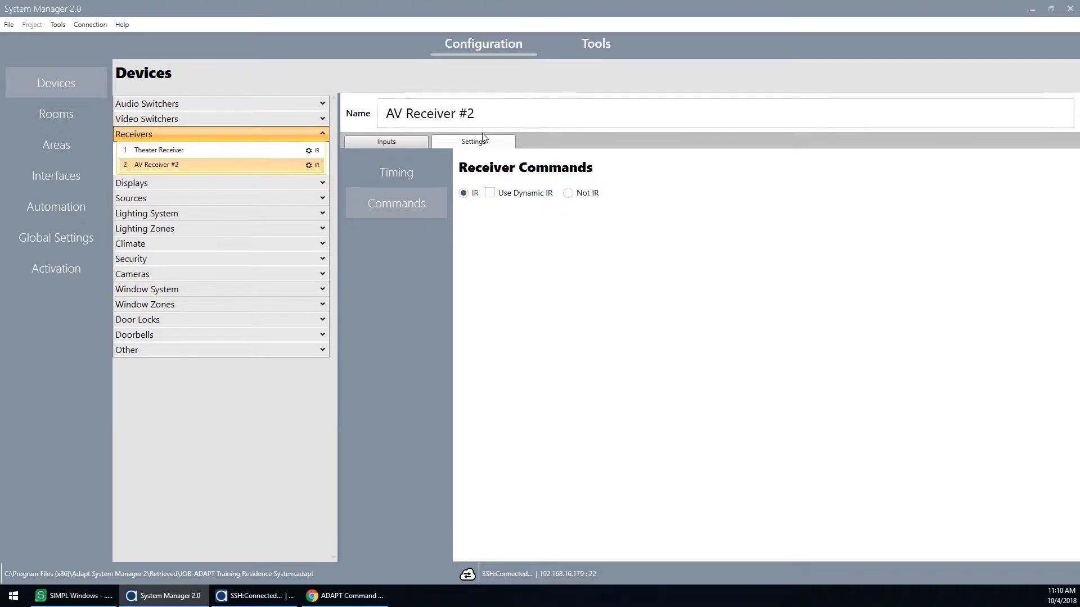
drag(483, 113, 355, 112)
key(BackSpace)
Step: Set the Theater Receiver's commands to Not IR and look up the Denon / Marantz strings in the browser's ADAPT Command Strings sheet
click(256, 151)
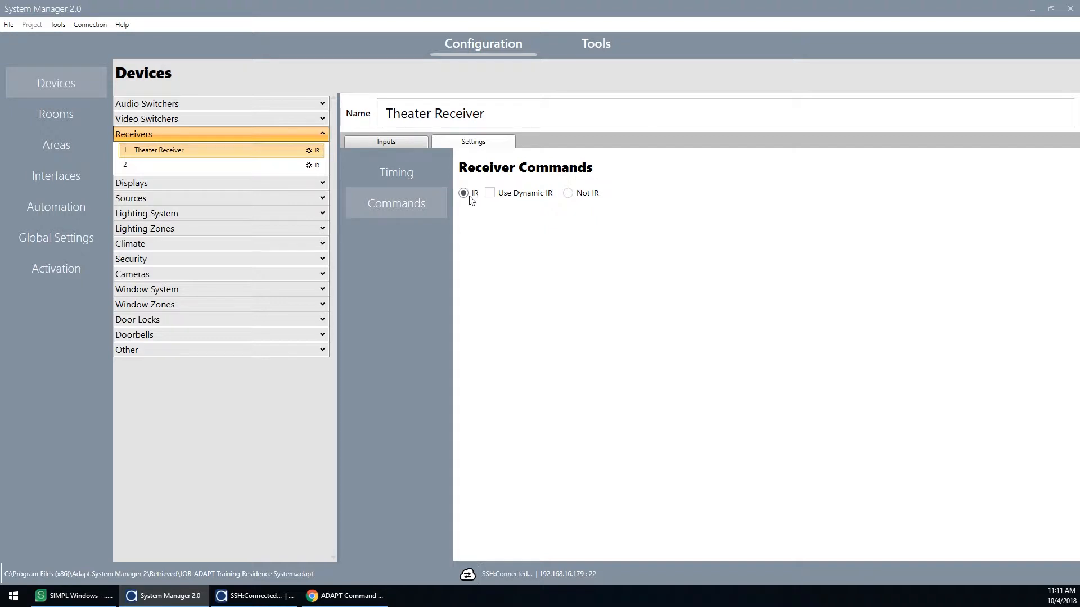
click(569, 195)
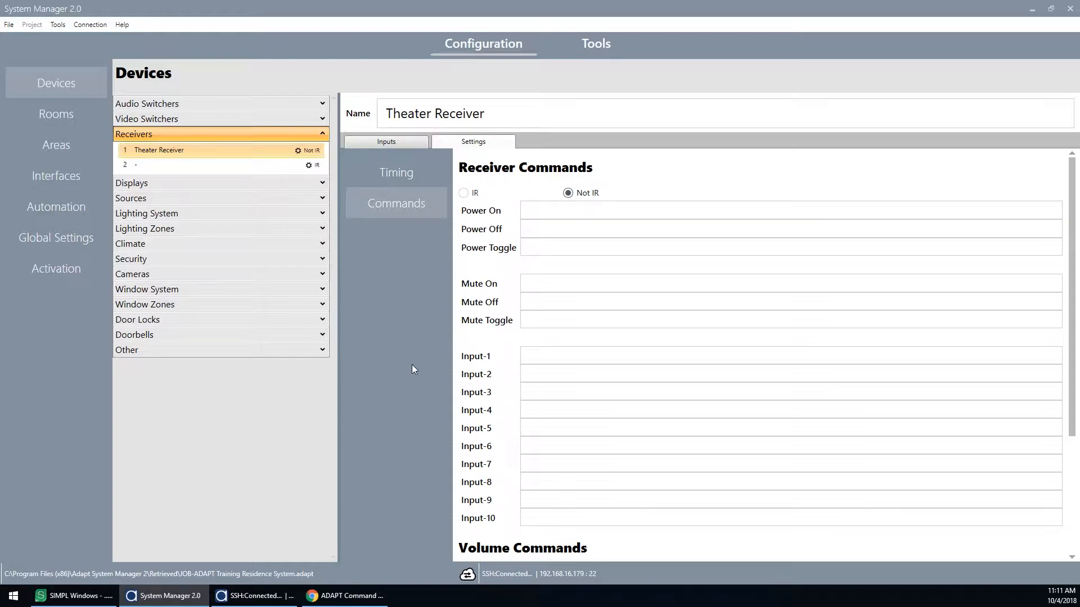
click(344, 596)
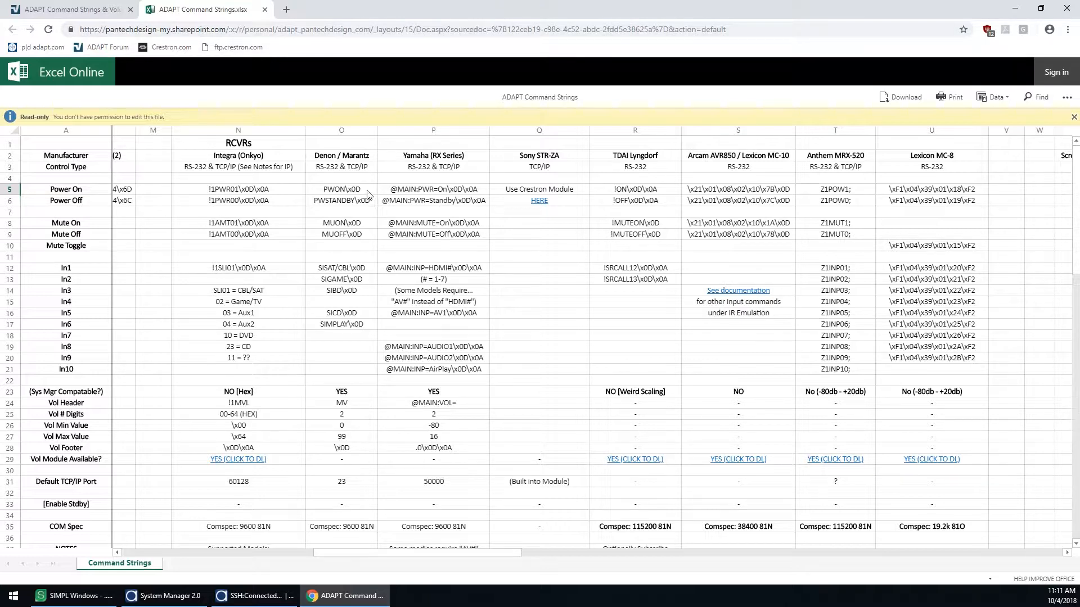
drag(369, 192, 369, 478)
click(368, 475)
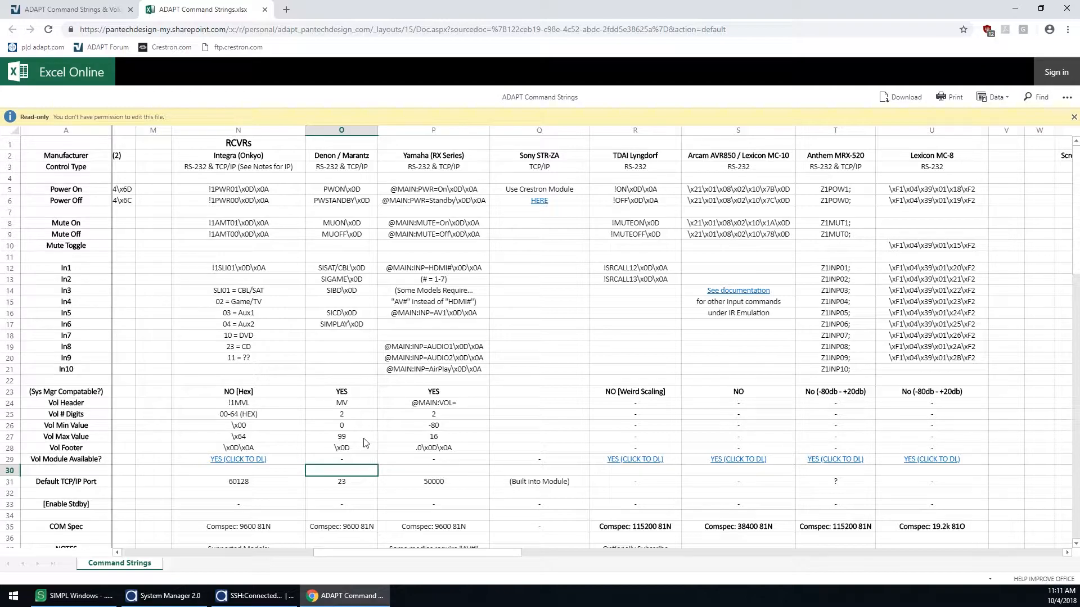
Step: Back in System Manager, set the Theater Receiver's Power On command to PWON\x0D and Power Off to PWSTANDBY\x0D
key(alt+Tab)
click(552, 210)
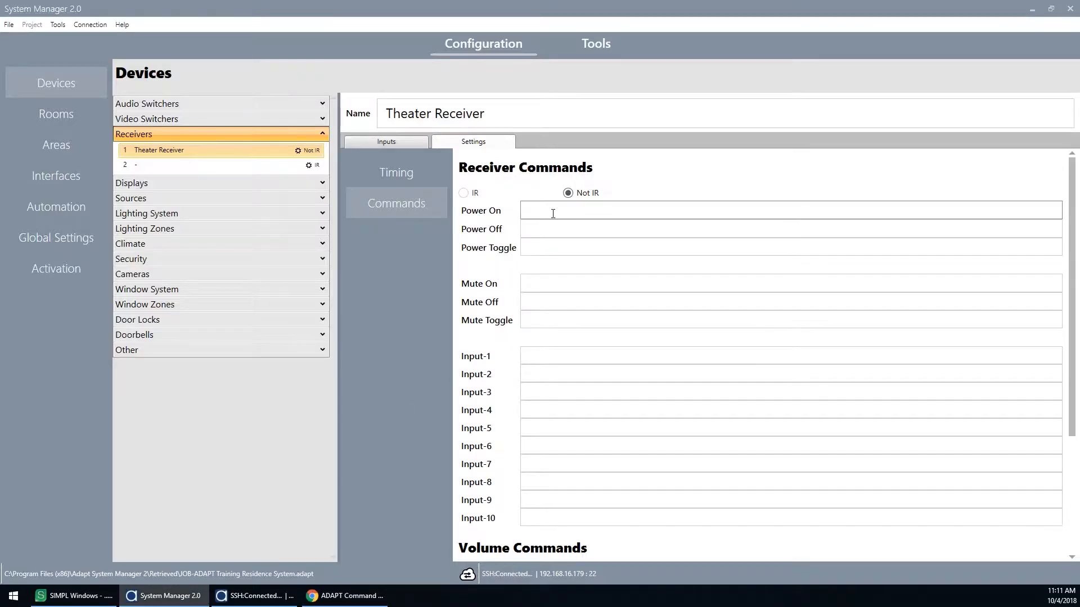
text(PWON\x0D)
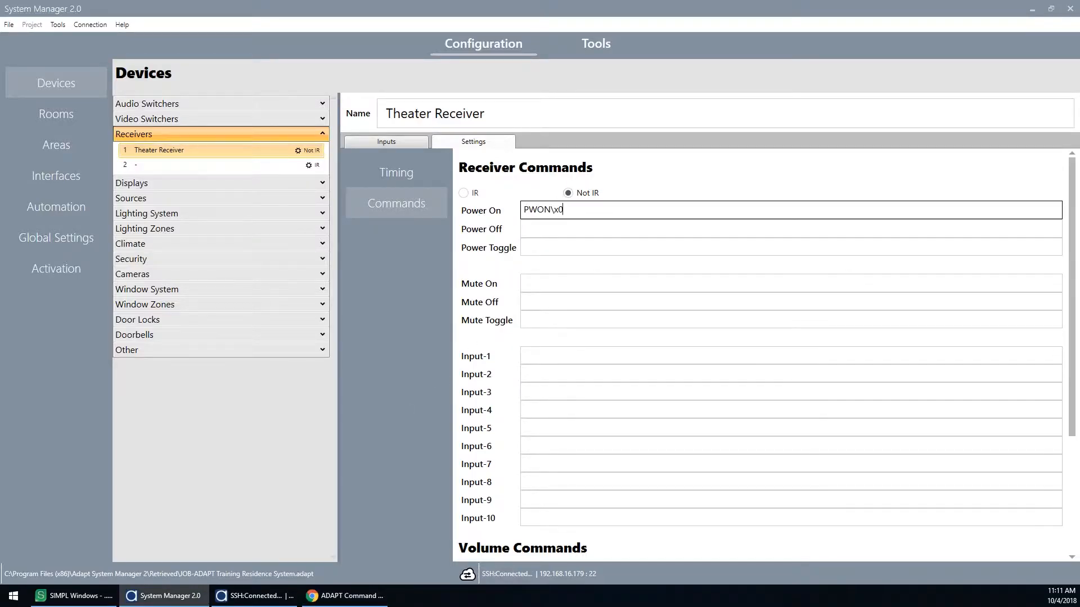
key(Tab)
text(PWSTAND)
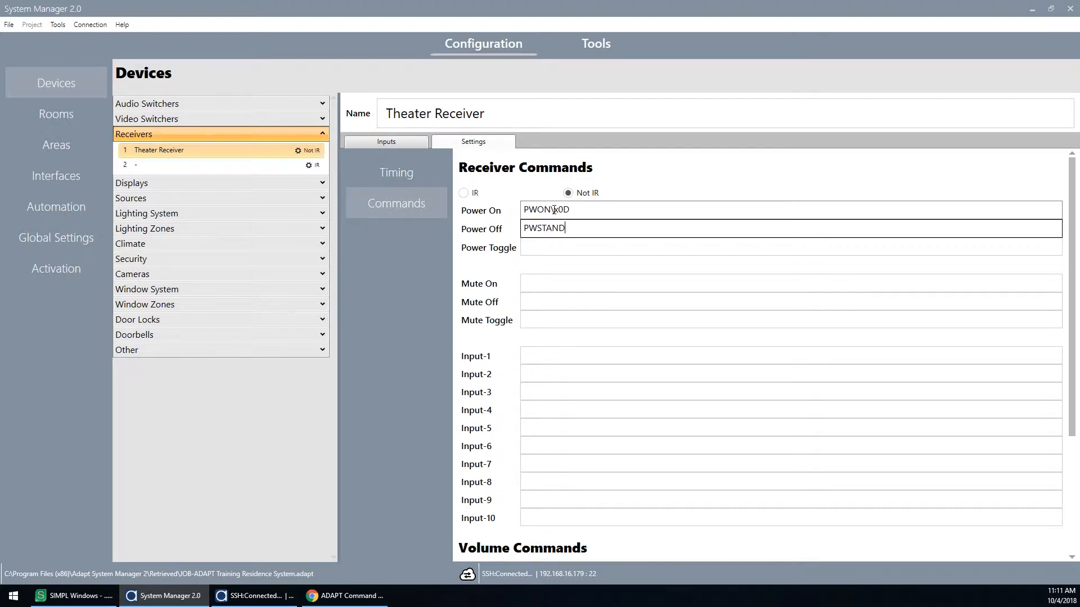
text(BY\x0D)
Step: Set the Theater Receiver's Mute On command to MUON\x0D and Mute Off to MUOFF\x0D
click(558, 283)
text(MUON\x0D)
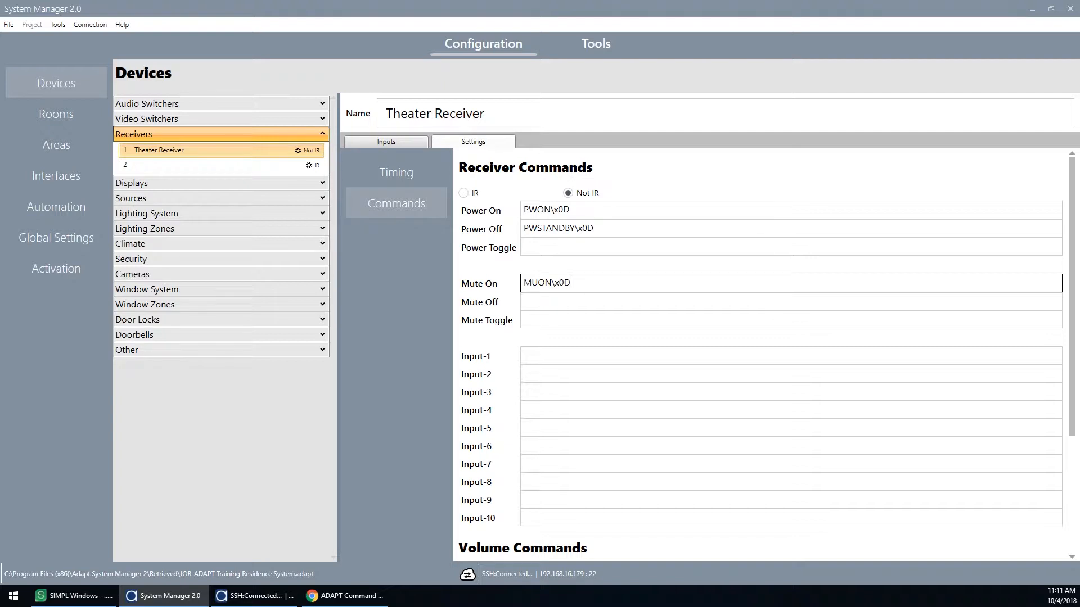
key(Tab)
text(MUO)
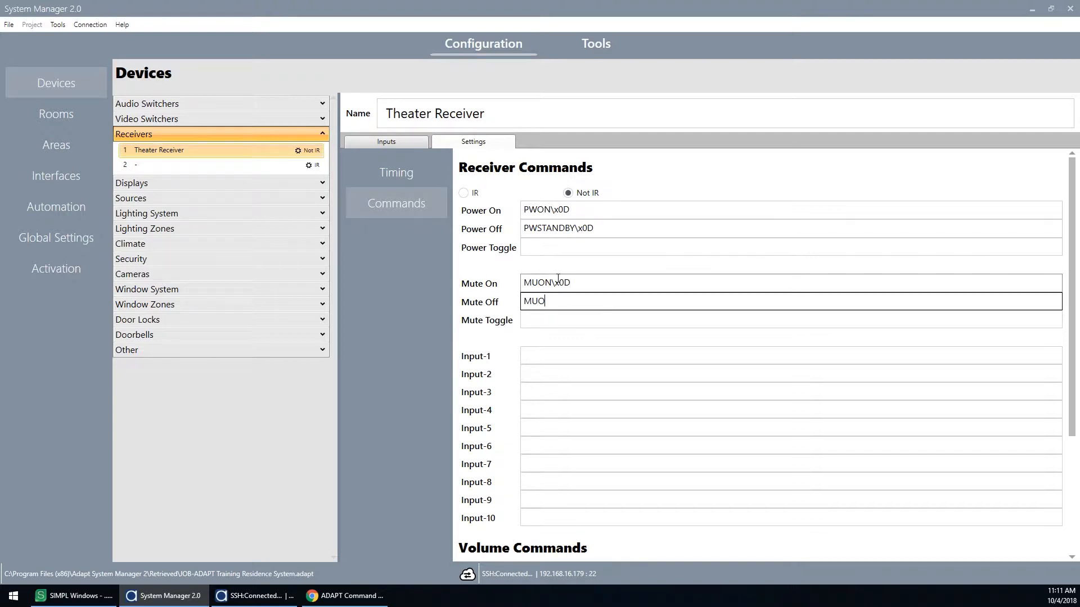
text(FF\x0D)
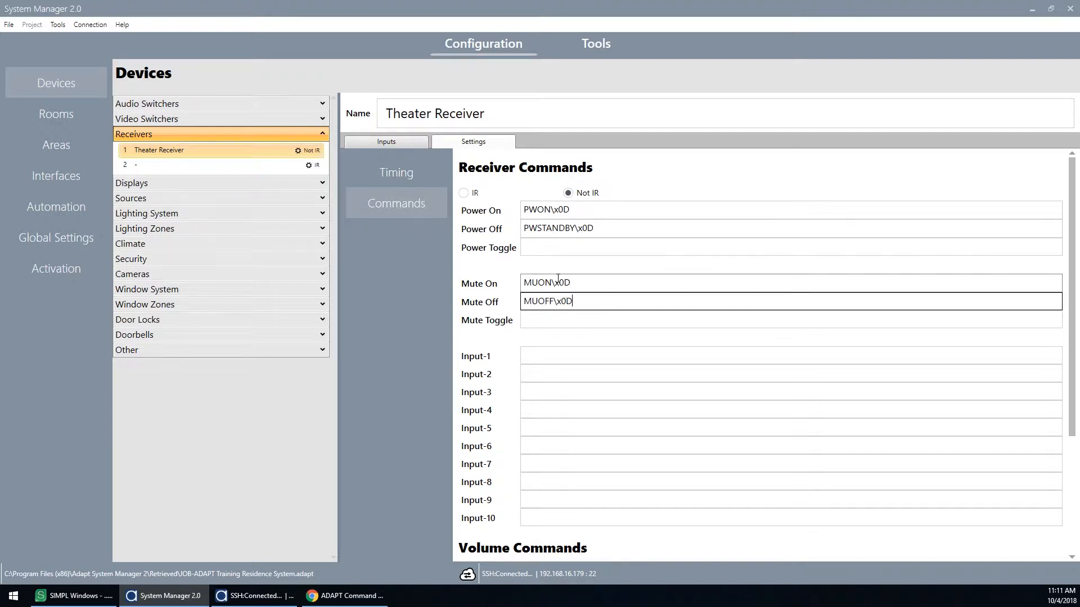
Step: Set the Theater Receiver's Input-1 command to SISAT/CBL\x0D
click(548, 356)
text(SISAT/CBL)
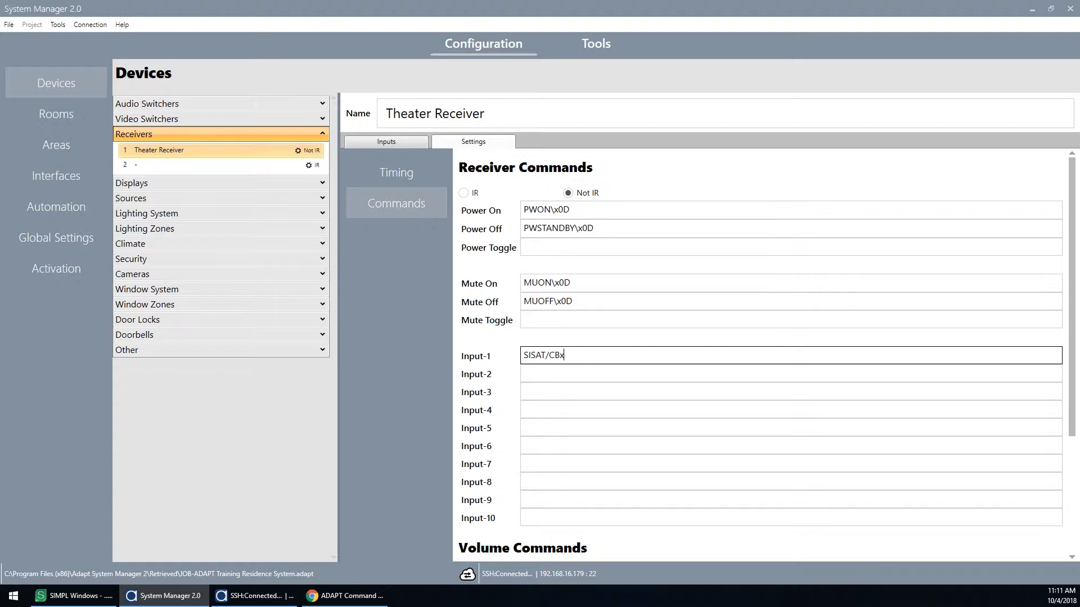
text(\x0D)
key(Tab)
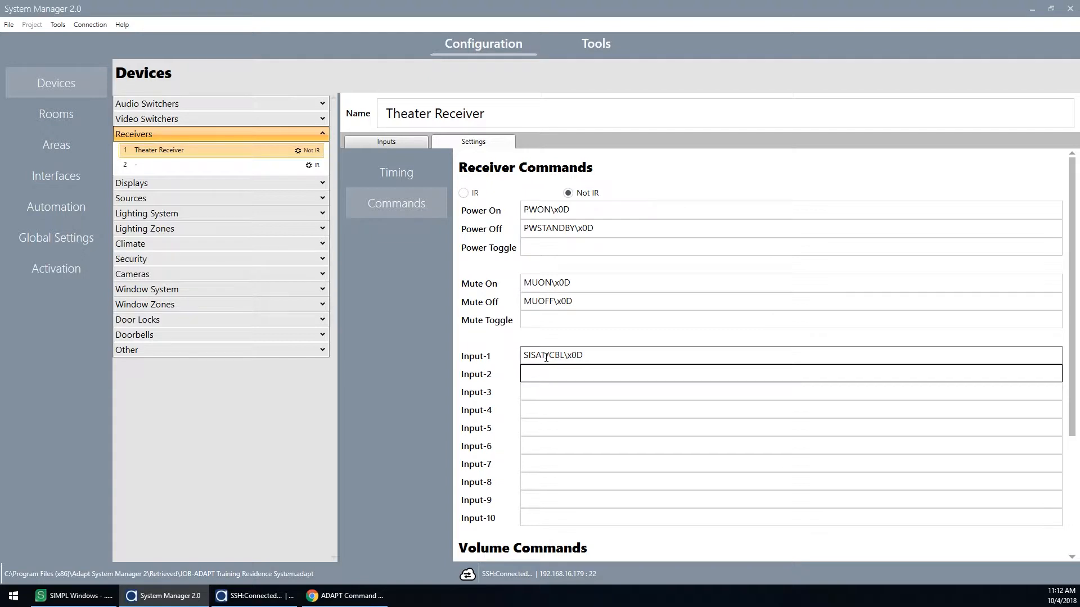
Step: Set the Theater Receiver's Input-2 command to SIBD\x0D and its Input-10 command to SICD\x0D
text(SIBD\x0D)
click(537, 517)
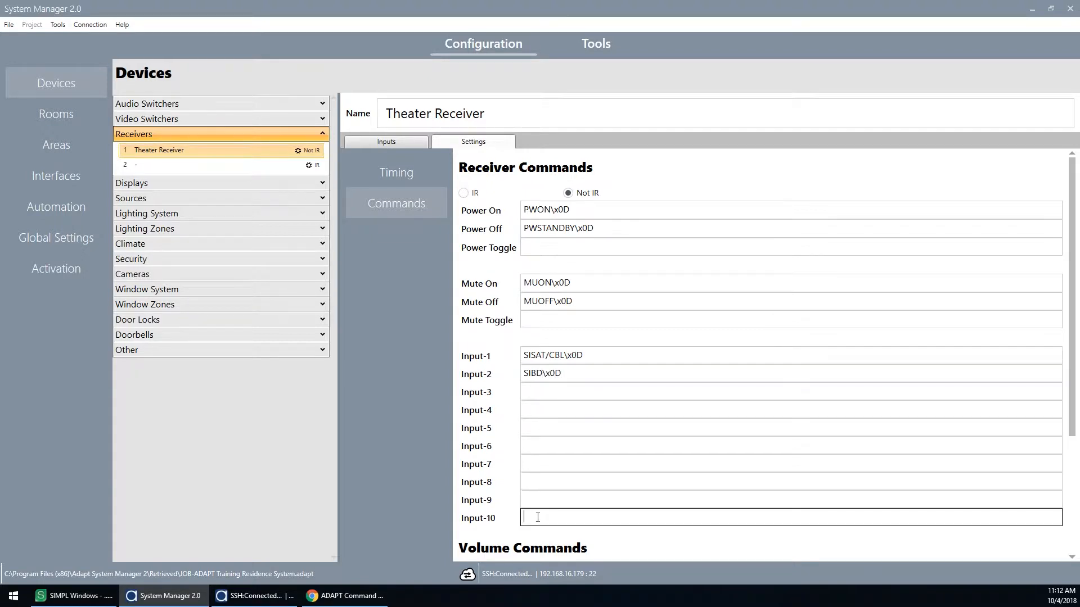
text(SICD\x0D)
click(609, 357)
click(609, 357)
drag(609, 357, 464, 360)
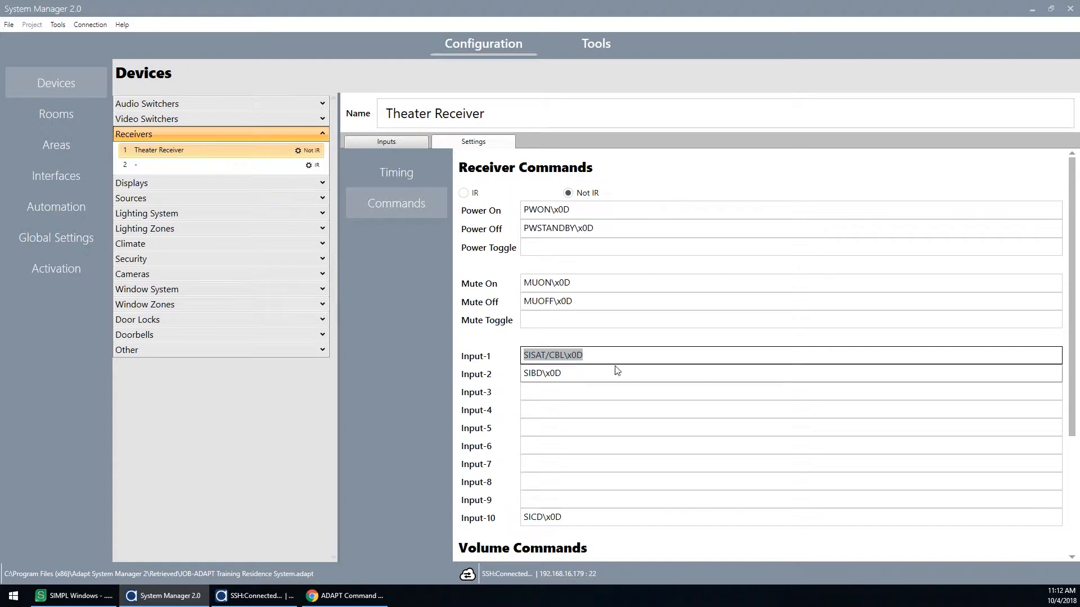
click(618, 354)
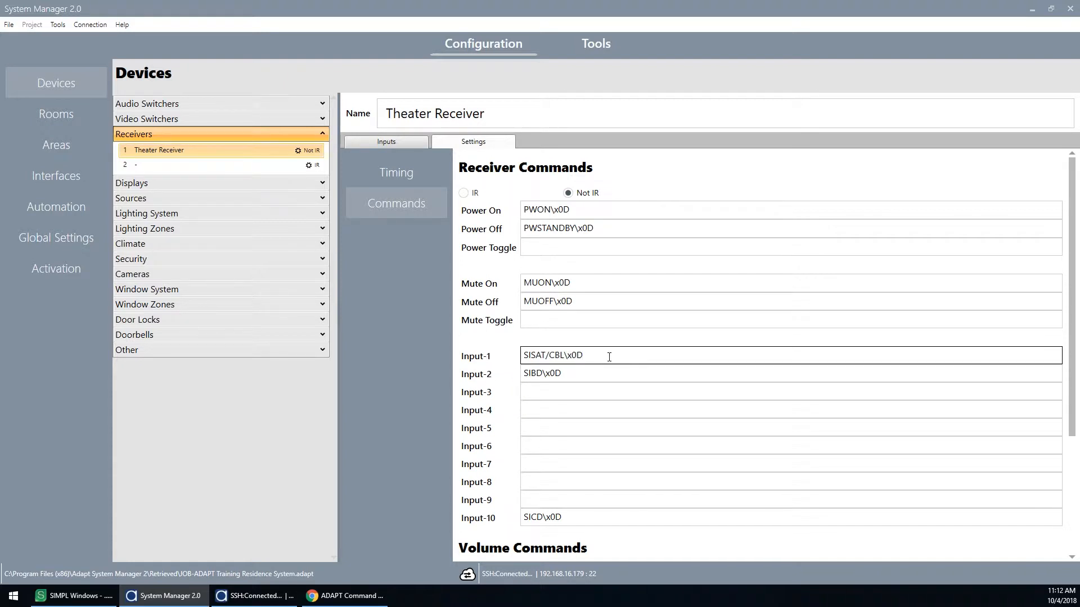
drag(609, 357, 466, 352)
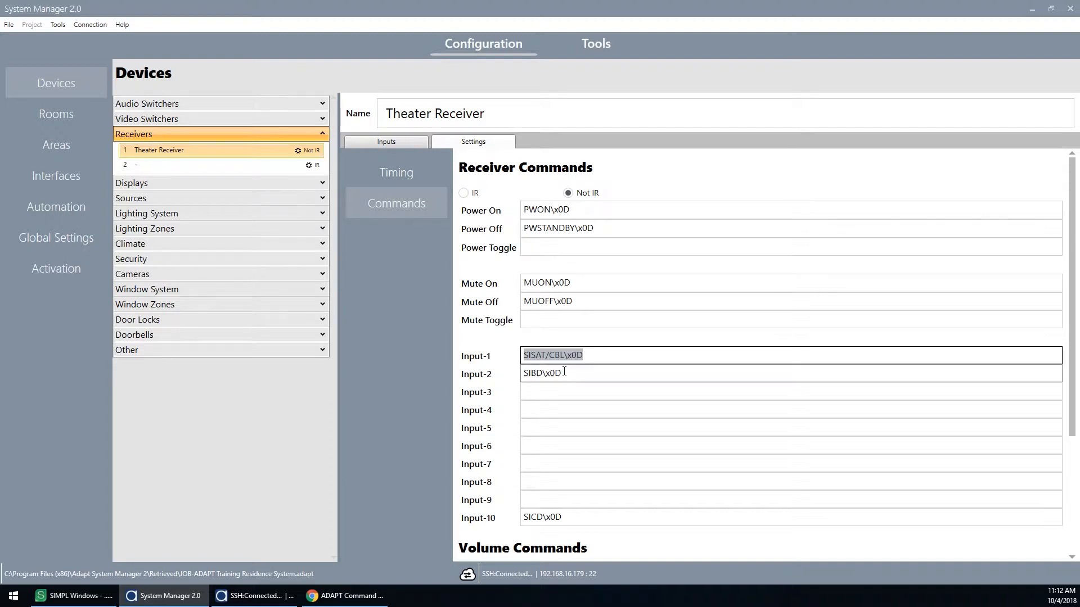
drag(568, 374, 474, 378)
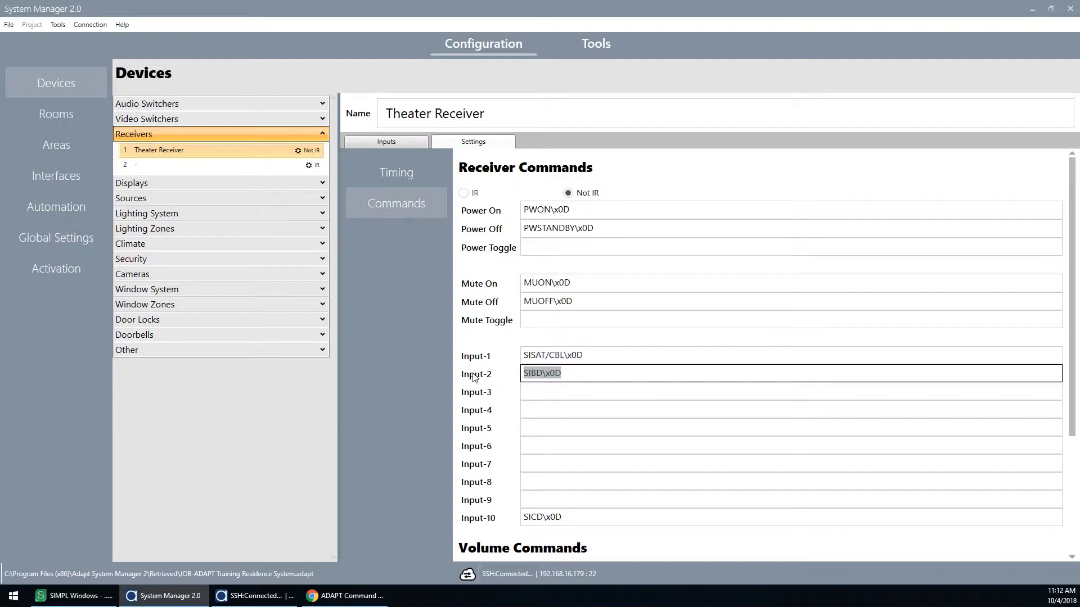
Step: Set the Theater Receiver's Input-3 command to SIGAME\x0D
click(551, 391)
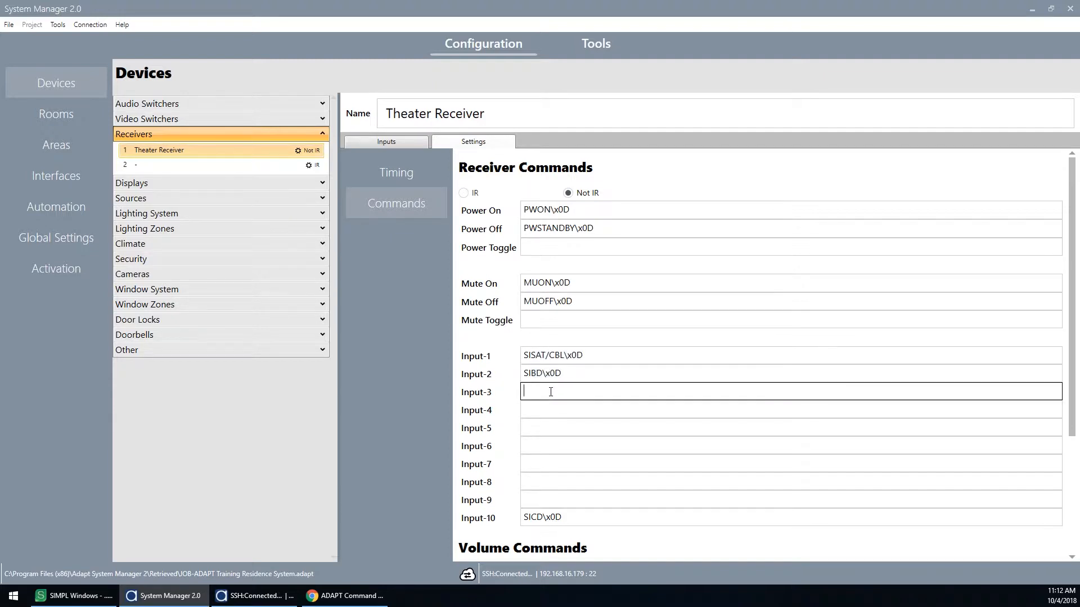
text(SIGAME\x0D)
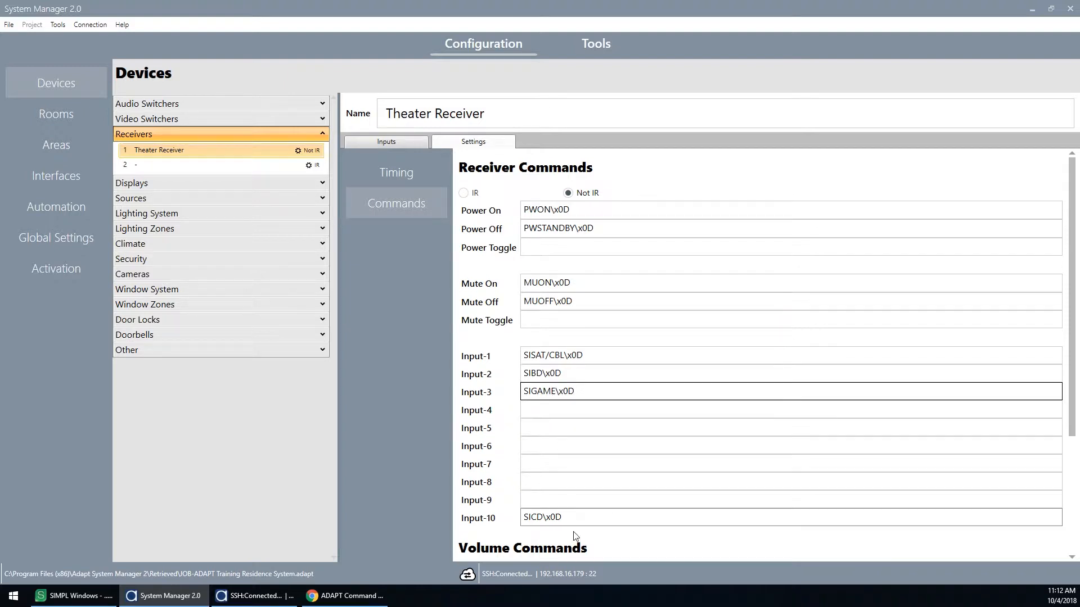
drag(594, 516, 509, 520)
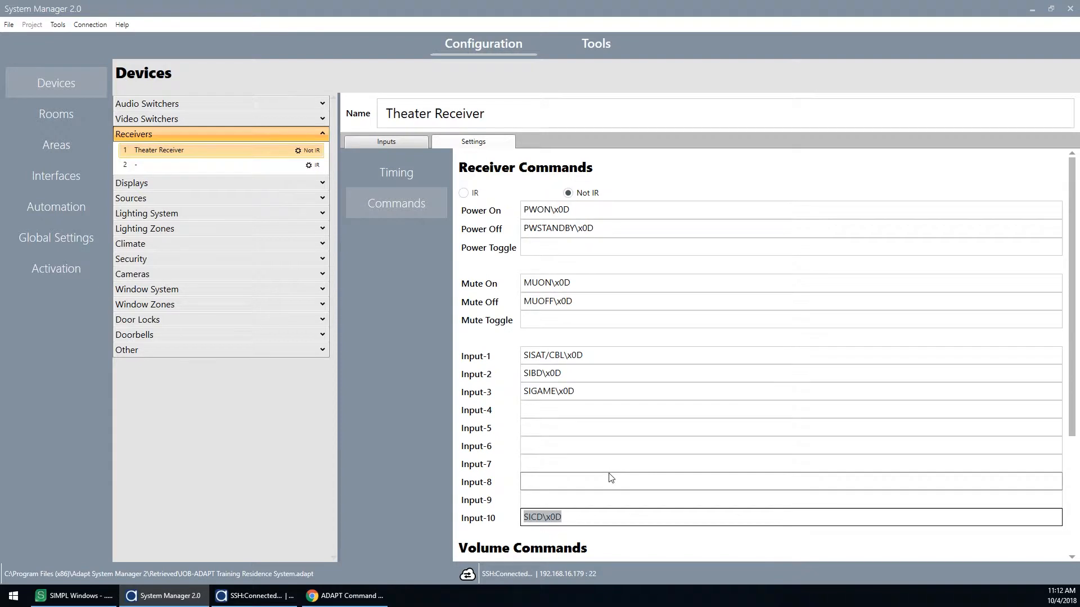
Step: Set the Command Header of the Theater Receiver's volume commands to MV
scroll(608, 472, down, 5)
click(597, 455)
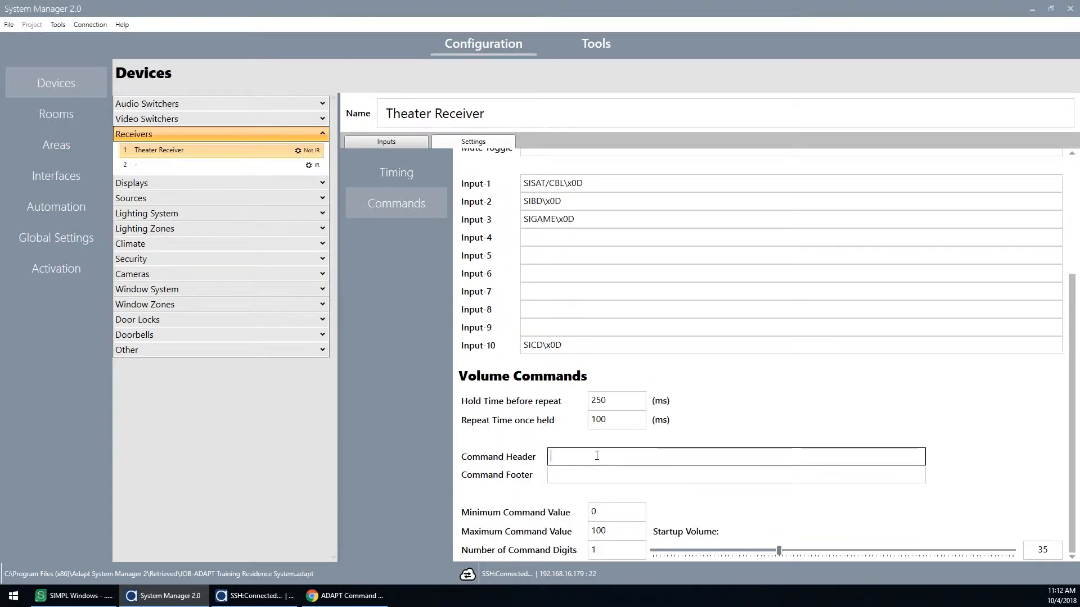
text(MV)
Step: Write the sample volume string MV35\x0D in the Input-7 command and highlight its ending part
click(599, 291)
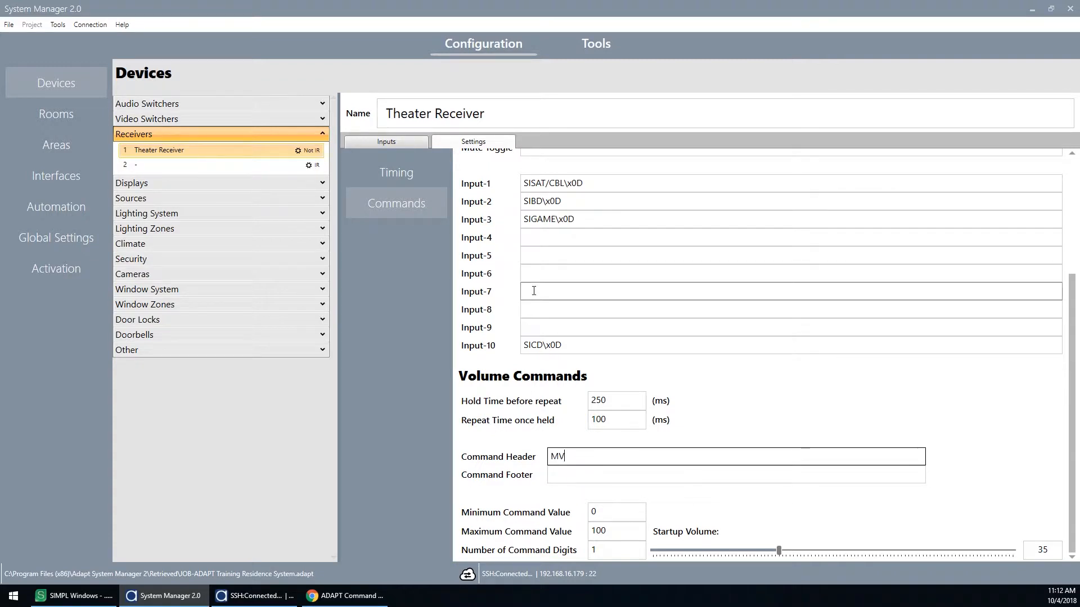
text(MV35\x0D)
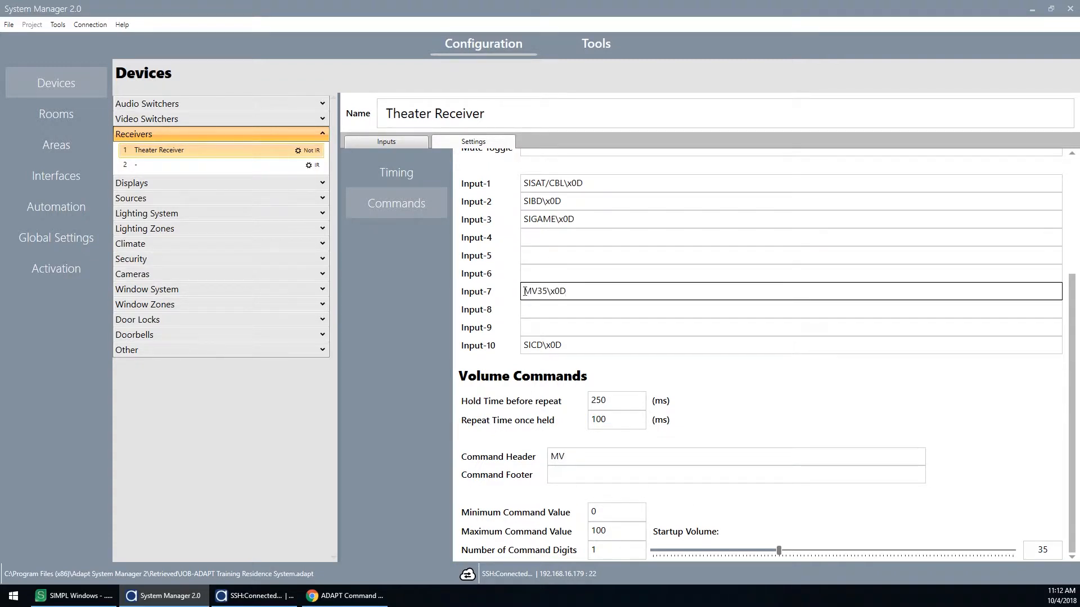
drag(525, 292, 568, 292)
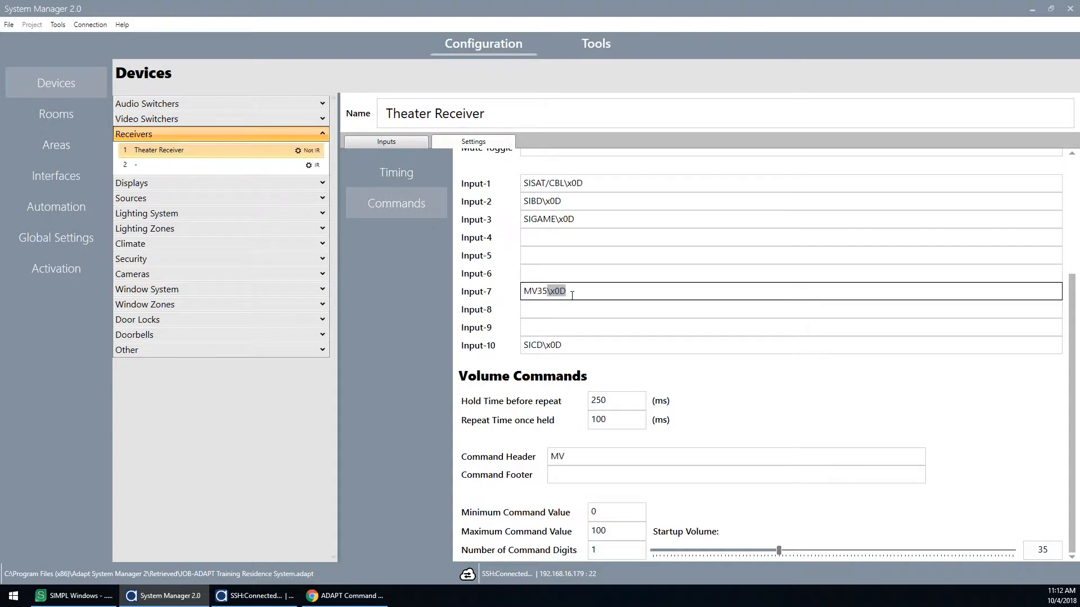
Step: Set the Command Footer of the Theater Receiver's volume commands to \x0D
double_click(588, 459)
click(586, 477)
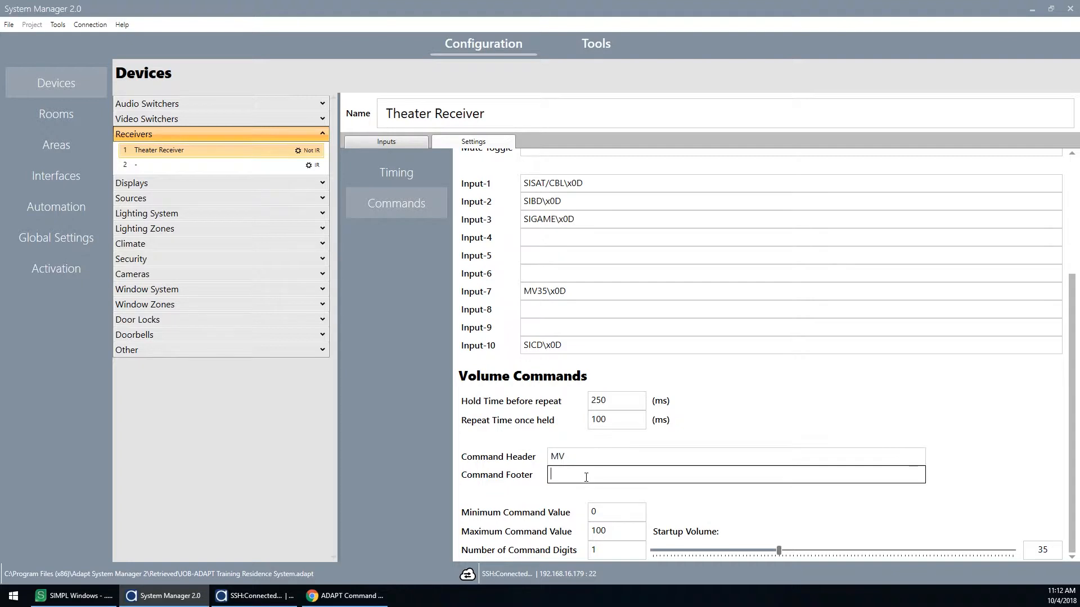
text(\x0D)
Step: Set the volume commands' Number of Command Digits to 2 and Maximum Command Value to 99
drag(629, 553, 559, 553)
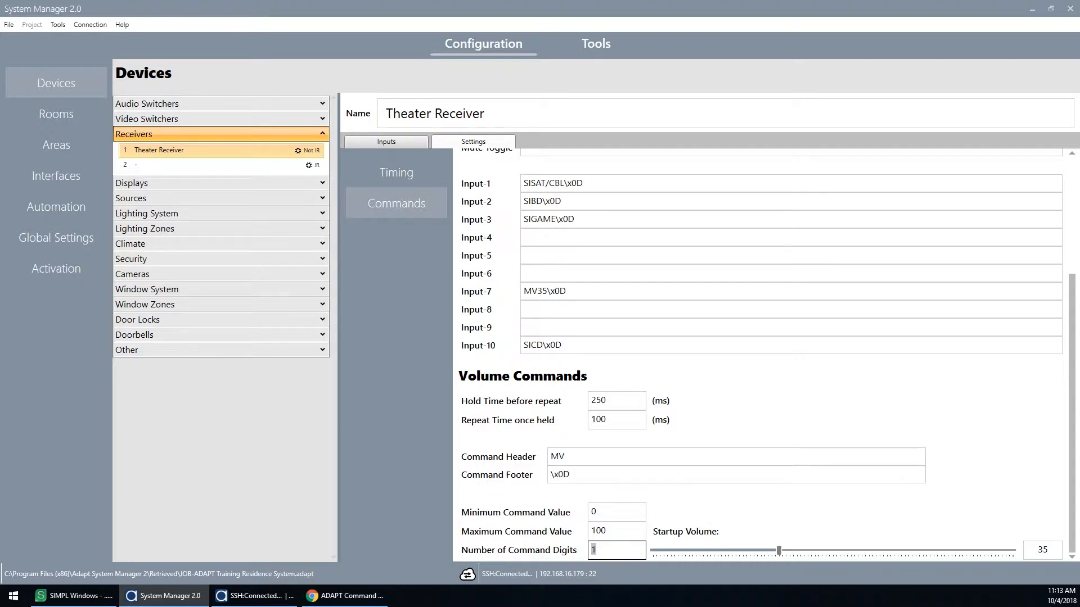
text(2)
drag(629, 531, 571, 530)
text(99)
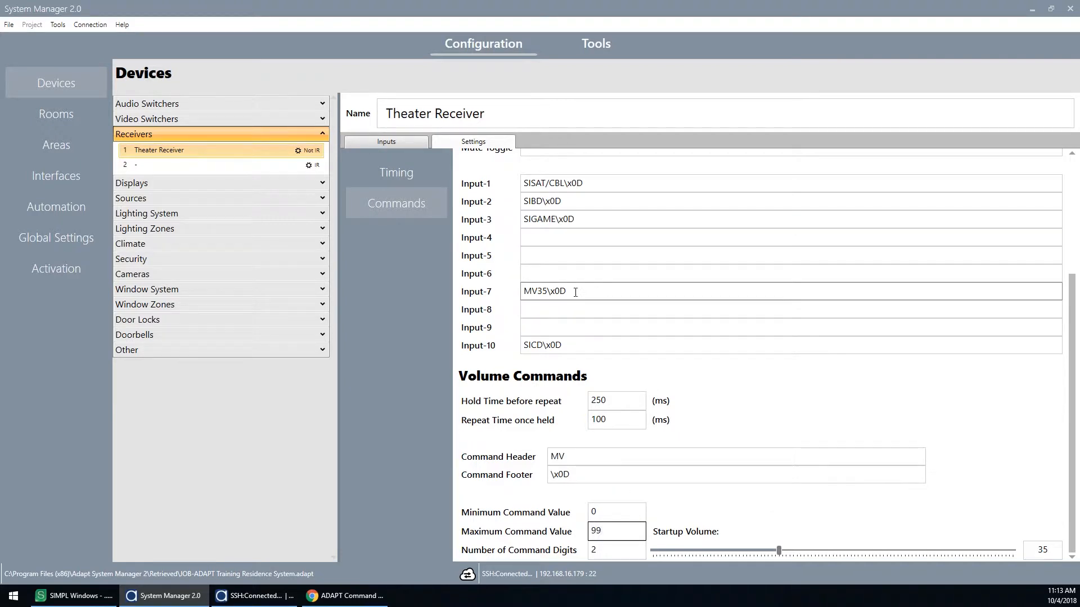
Step: Clear the sample volume string from the Theater Receiver's Input-7 command
drag(709, 292, 446, 292)
key(BackSpace)
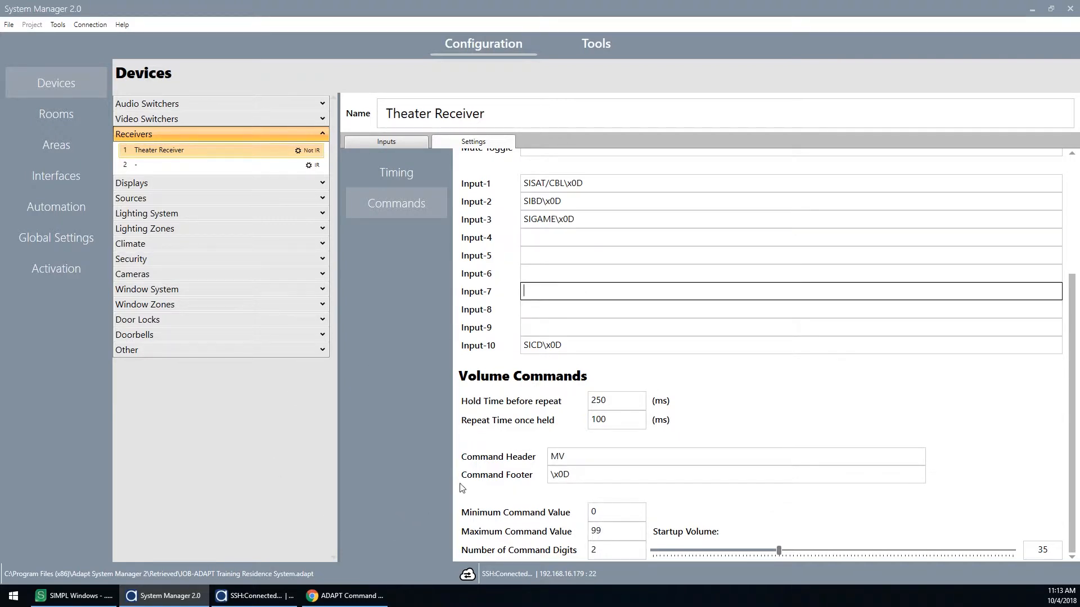
Step: Review the Theater Receiver's timing settings, from Delay After On, After Input and After Off to Delay Before Off and Pulse Length
scroll(495, 456, up, 3)
scroll(495, 457, down, 1)
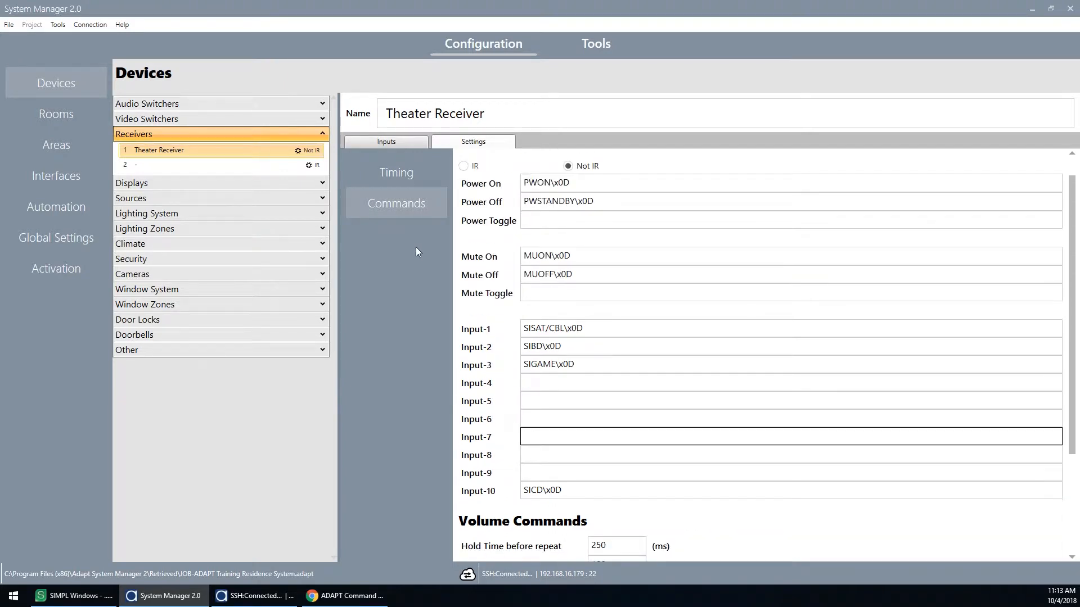
scroll(493, 275, up, 1)
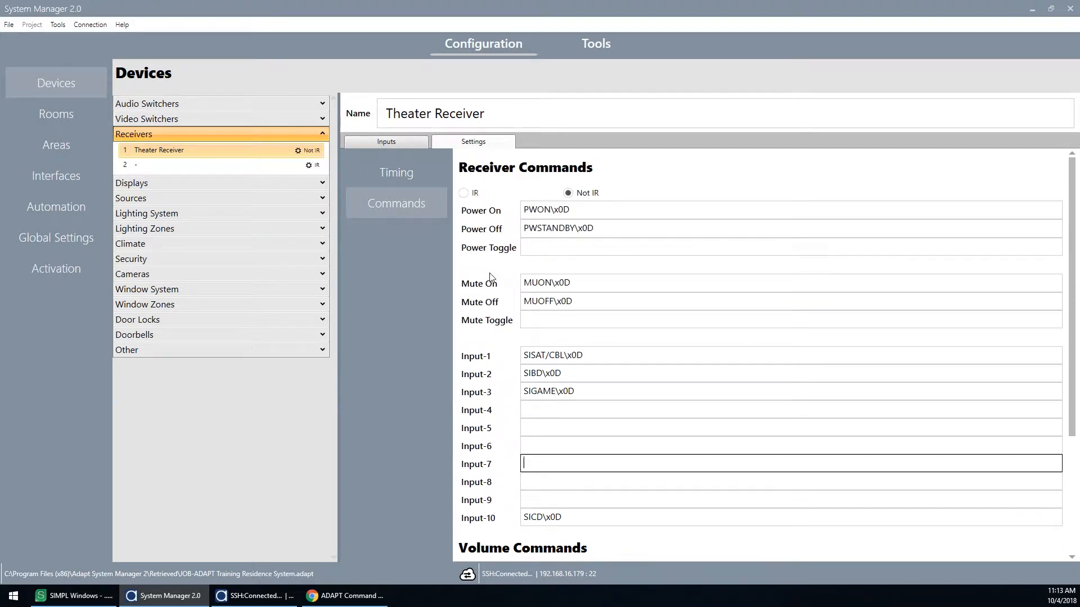
click(403, 174)
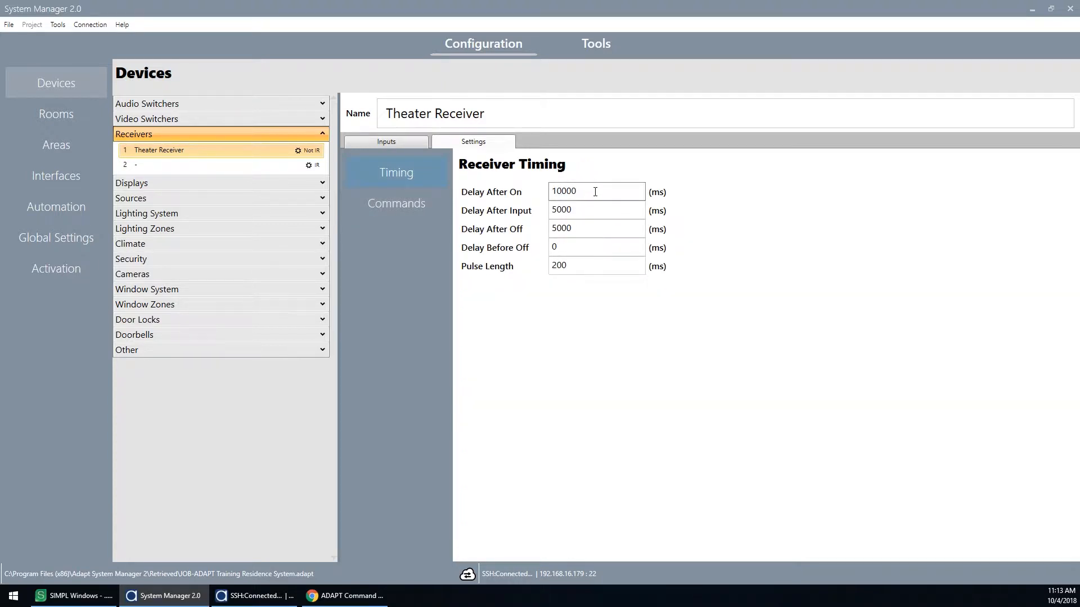
drag(610, 195, 520, 192)
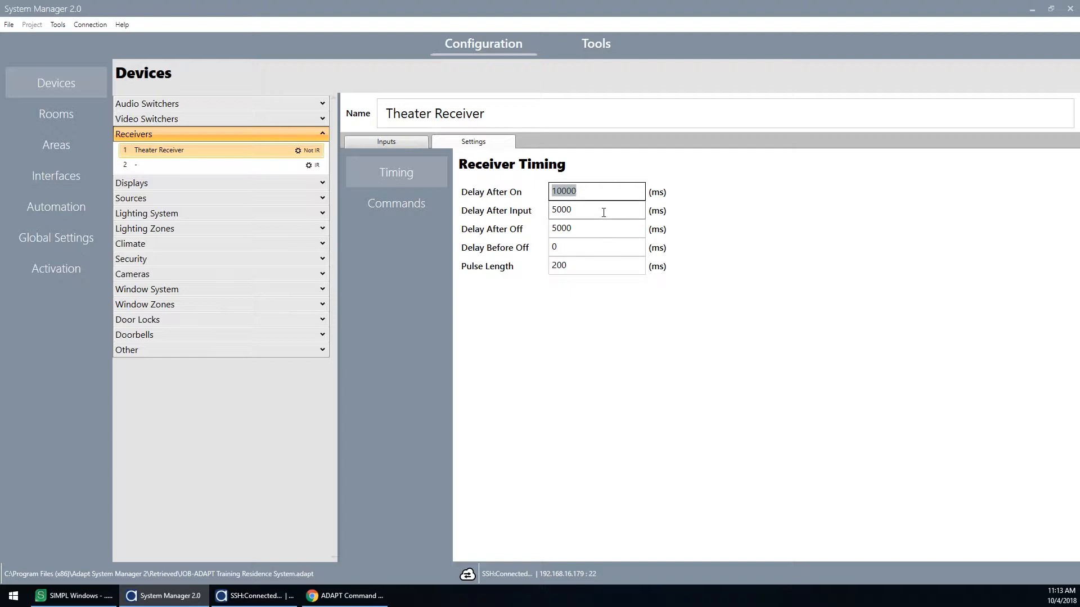
drag(600, 210, 497, 212)
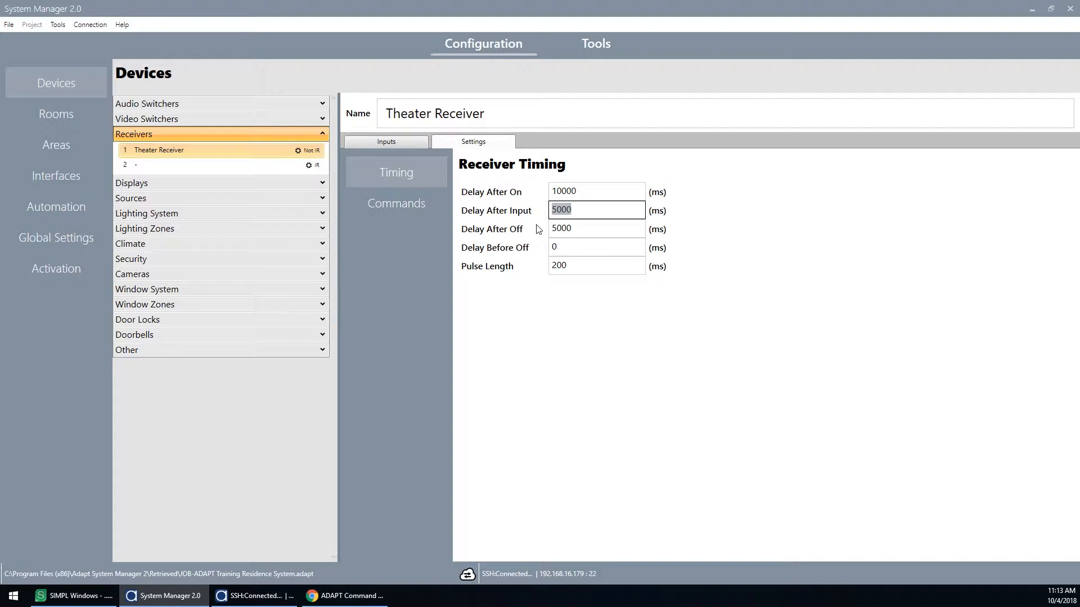
drag(624, 229, 497, 241)
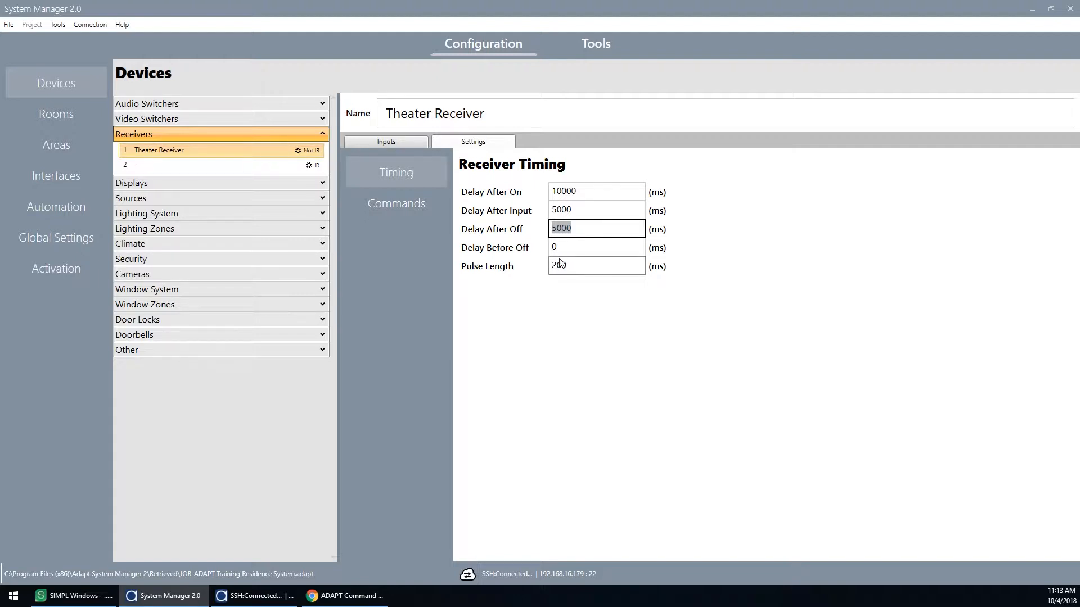
click(583, 248)
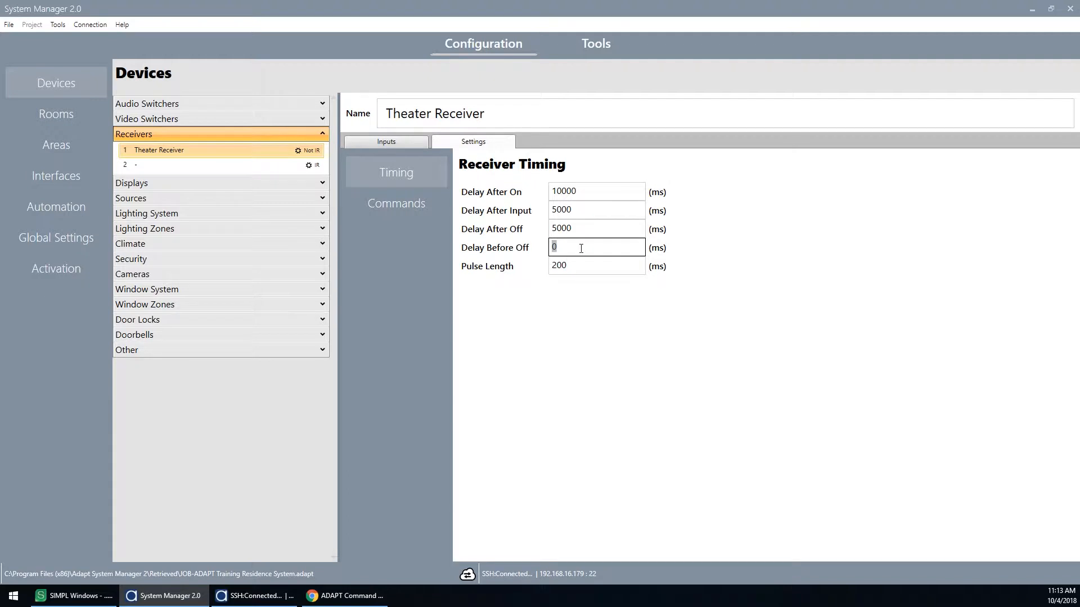
click(541, 290)
click(585, 261)
click(484, 285)
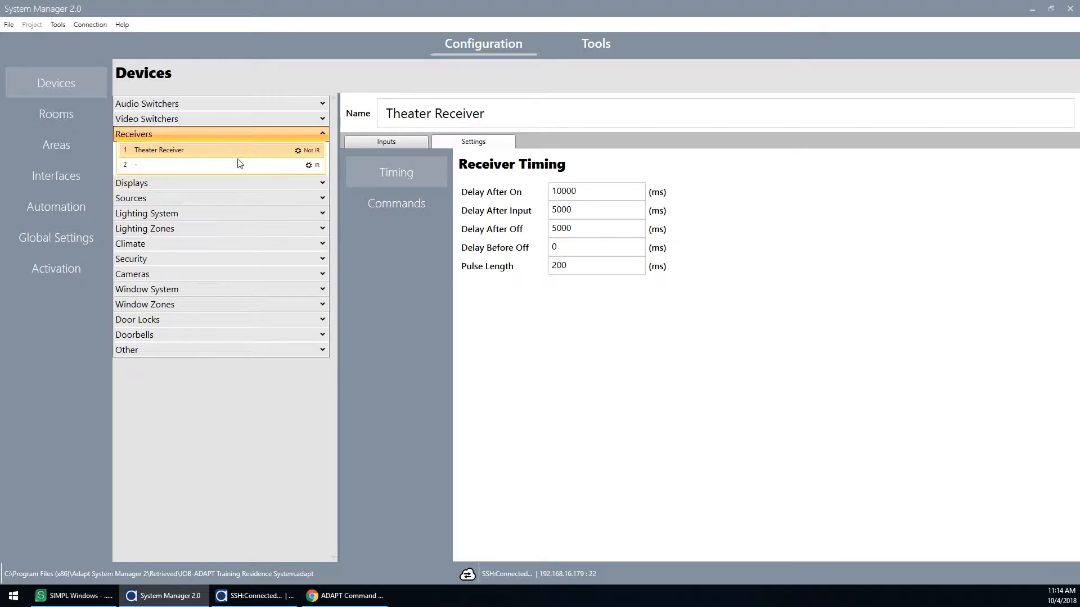
Step: Open the list of displays and rename Display #1 as Living Room
click(215, 184)
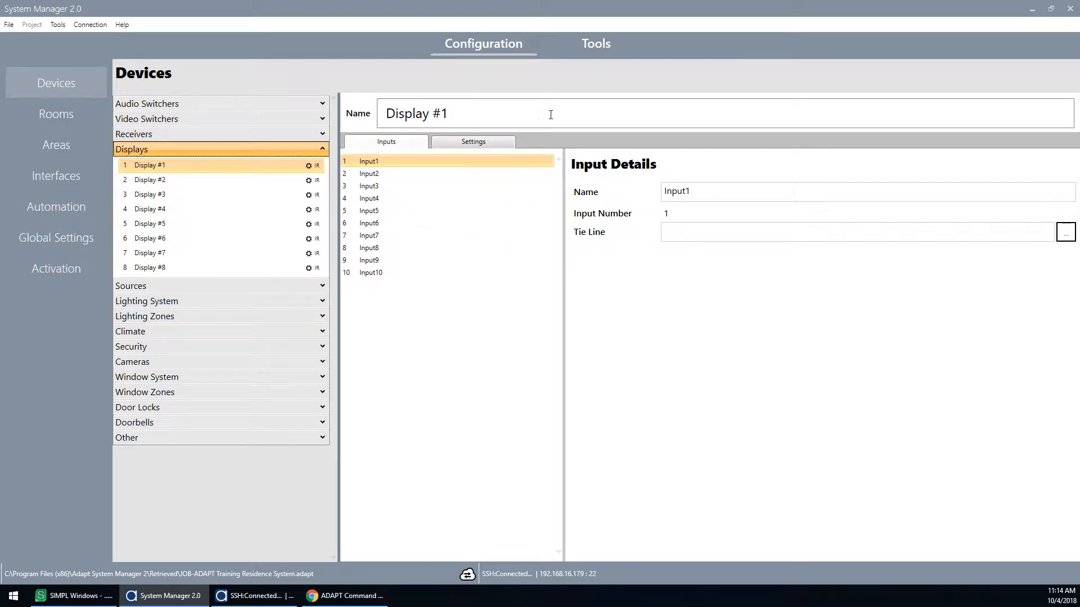
drag(550, 114, 293, 115)
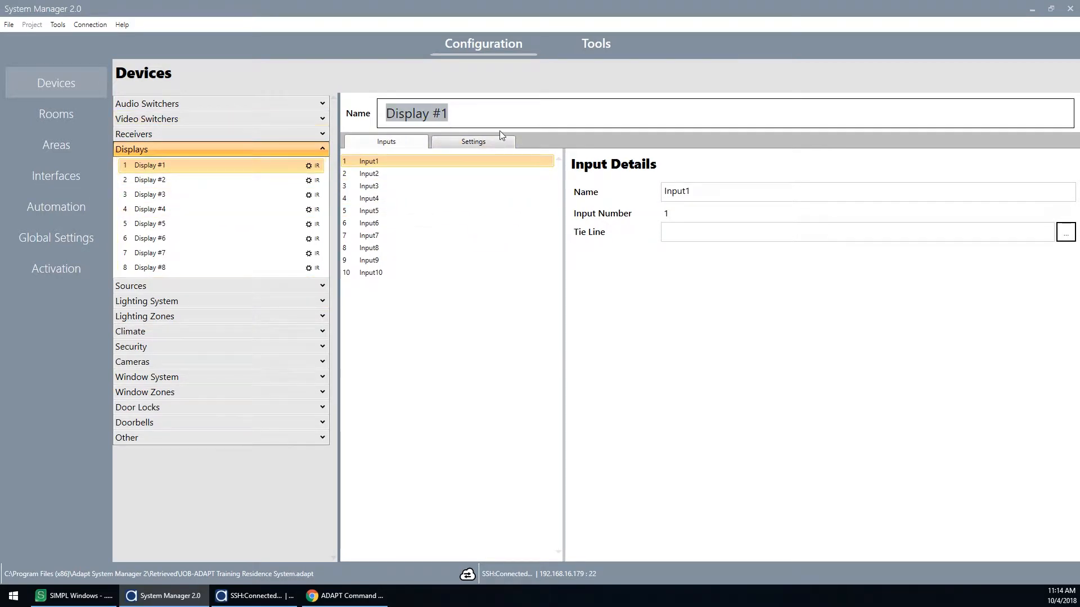
text(Livi)
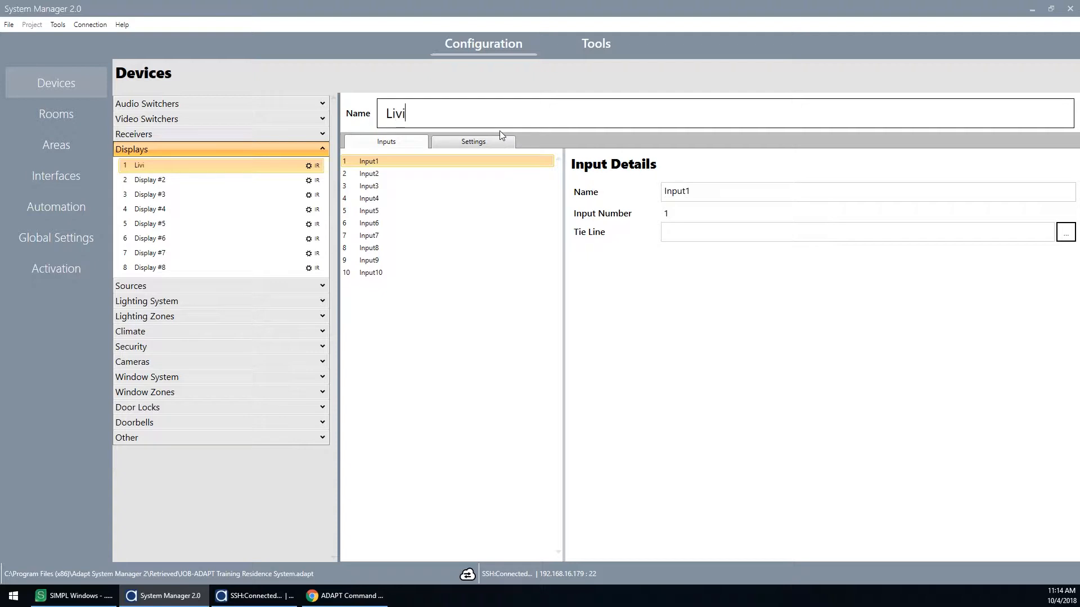
text(ng Room)
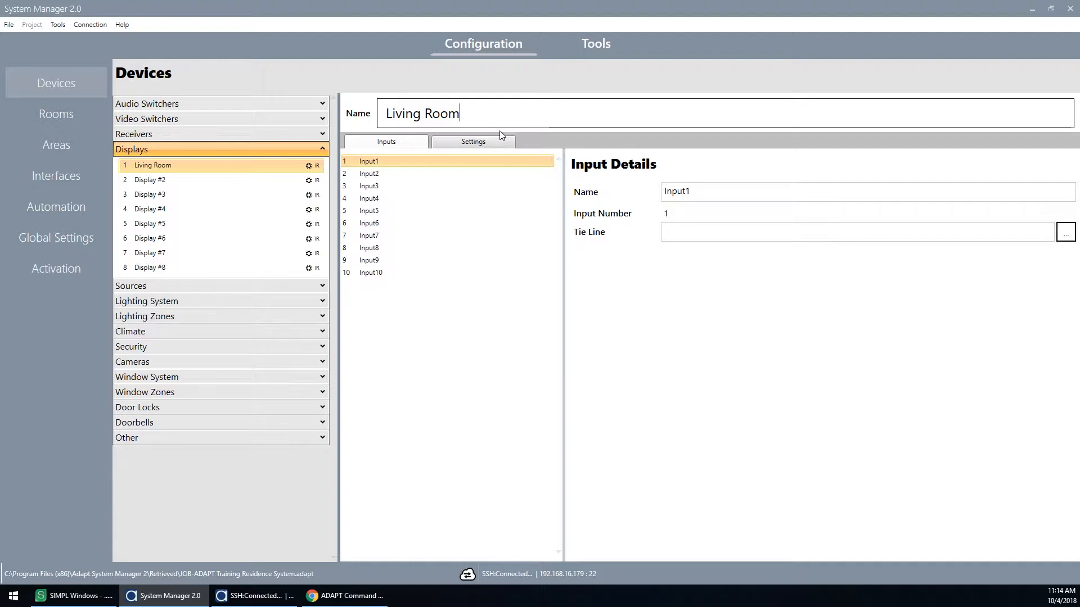
key(Return)
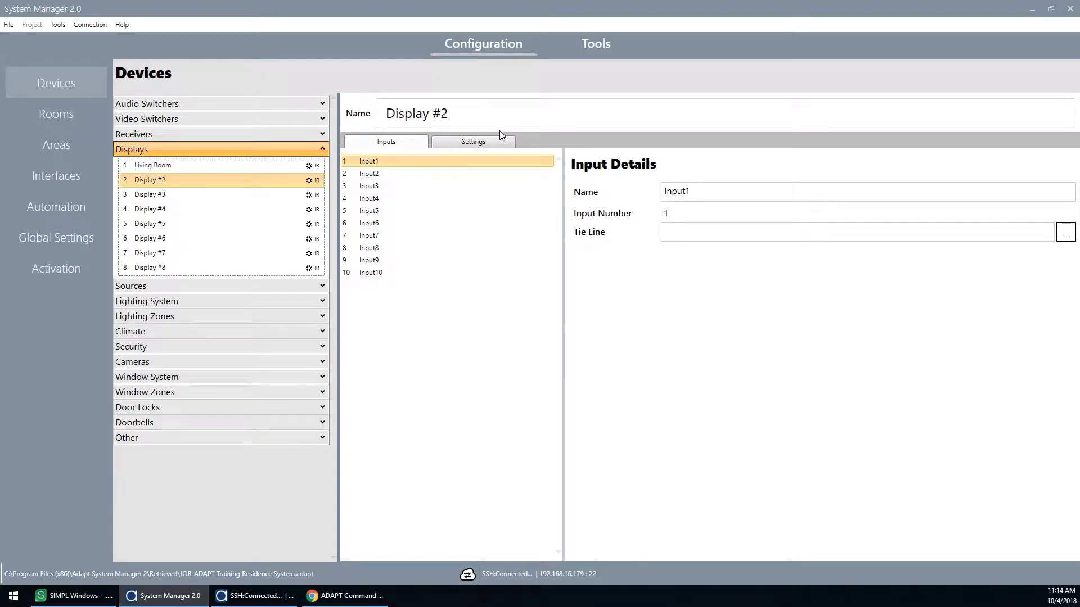
Step: Rename Display #2 as Master Bed and Display #3 as Master Bath
key(Tab)
text(Master)
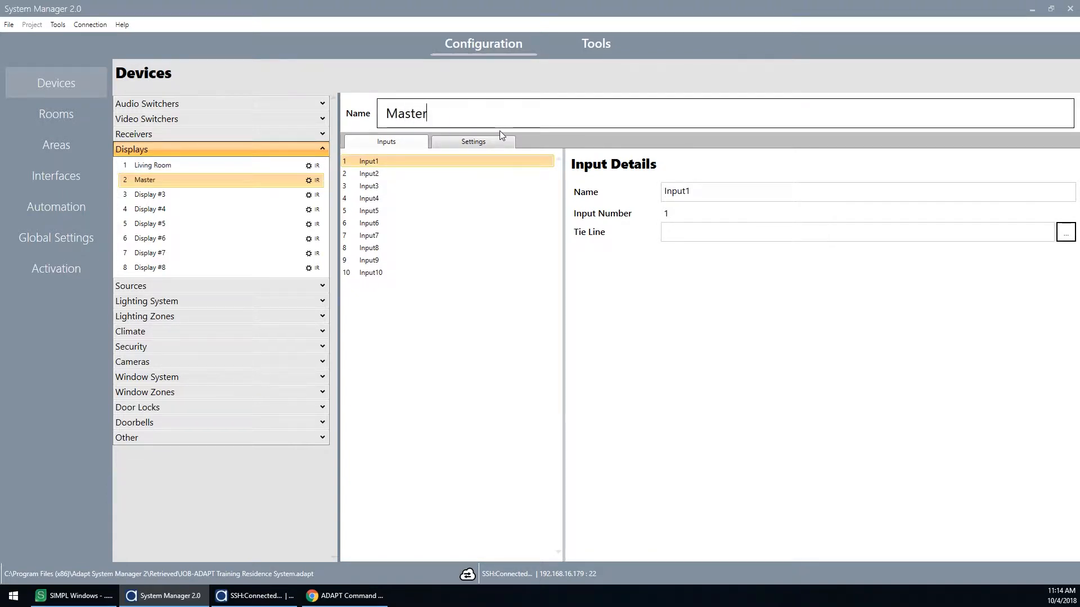
text( Bed)
key(Return)
key(Tab)
text(Mas)
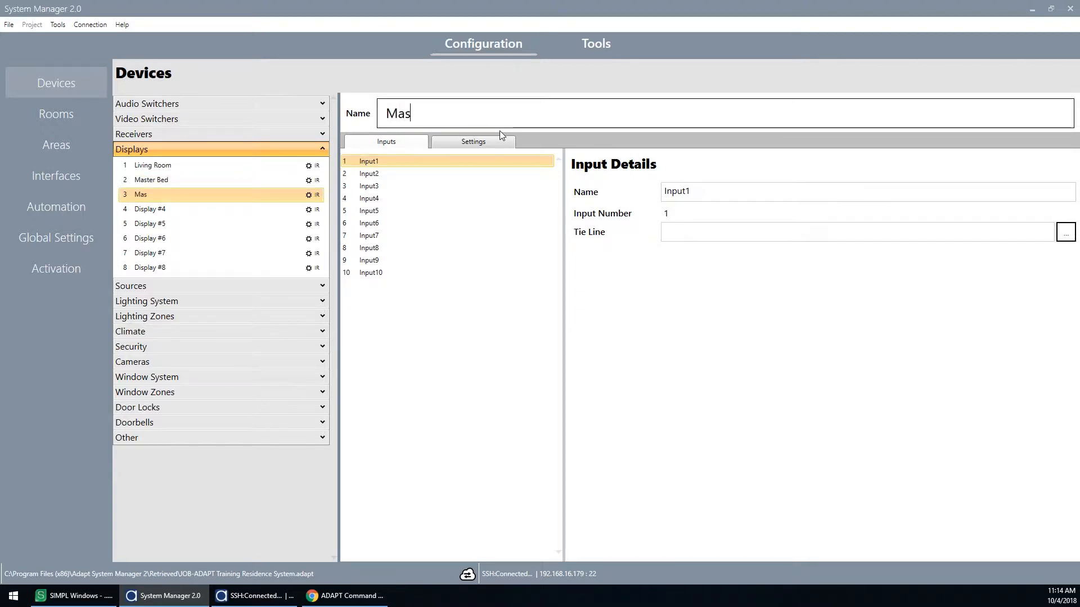
text(ter Bath)
key(Return)
Step: Rename Display #4 as Kitchen and Display #5 as Patio
key(Tab)
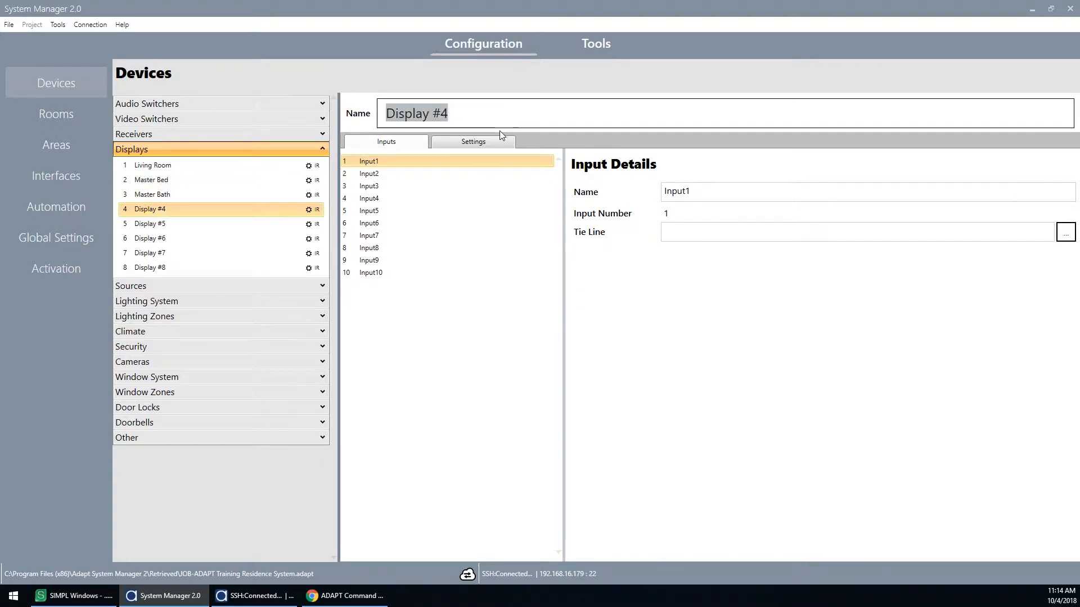
text(Kitchen)
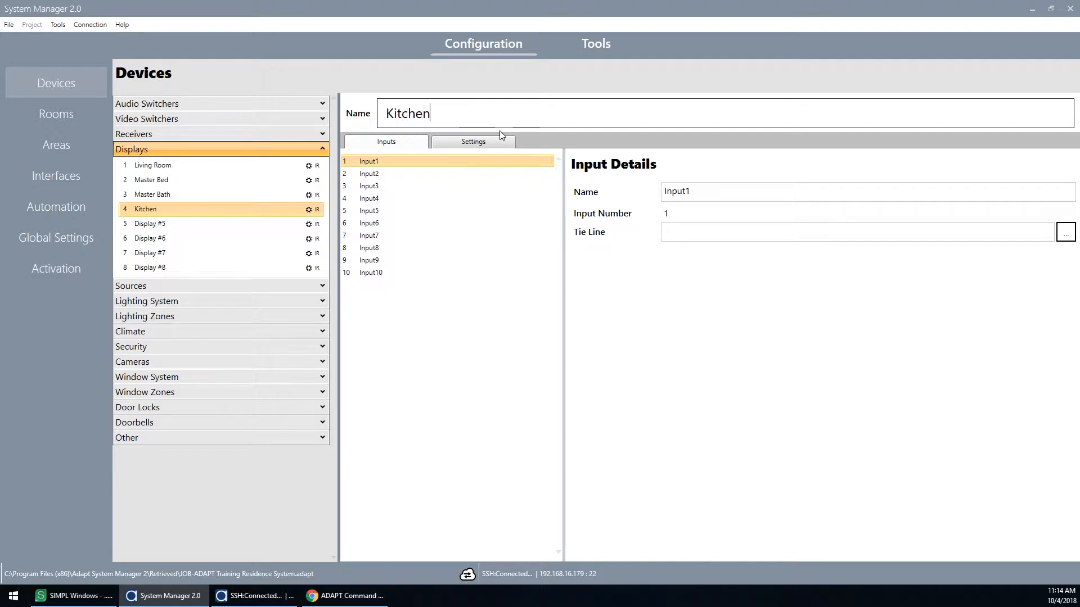
key(Return)
key(Tab)
text(Patio)
key(Return)
Step: Rename Display #6 as Guest Room
key(Tab)
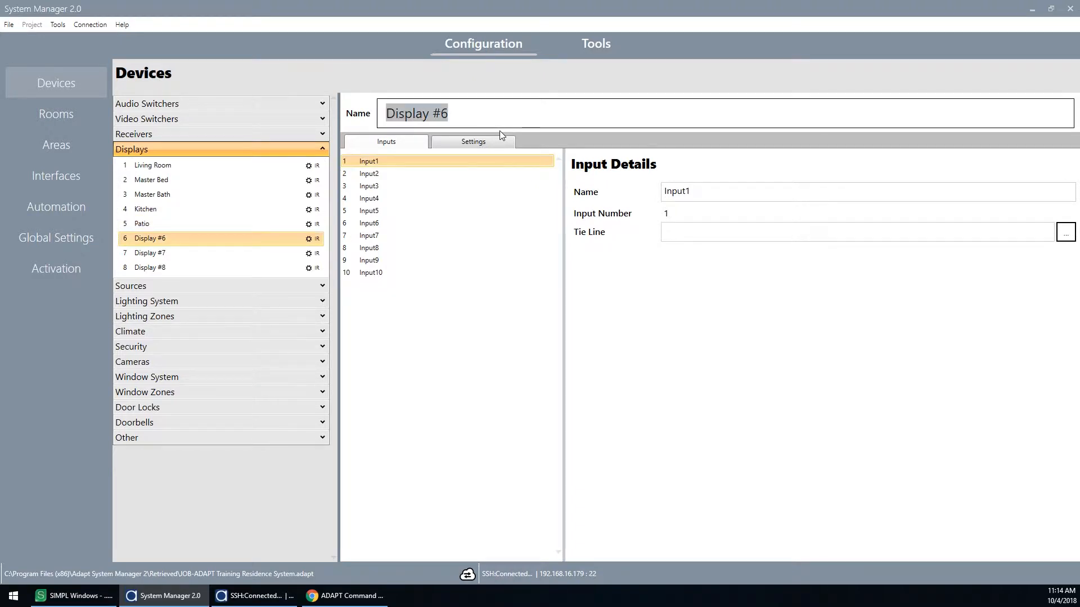
text(Guest Room)
key(Return)
key(Tab)
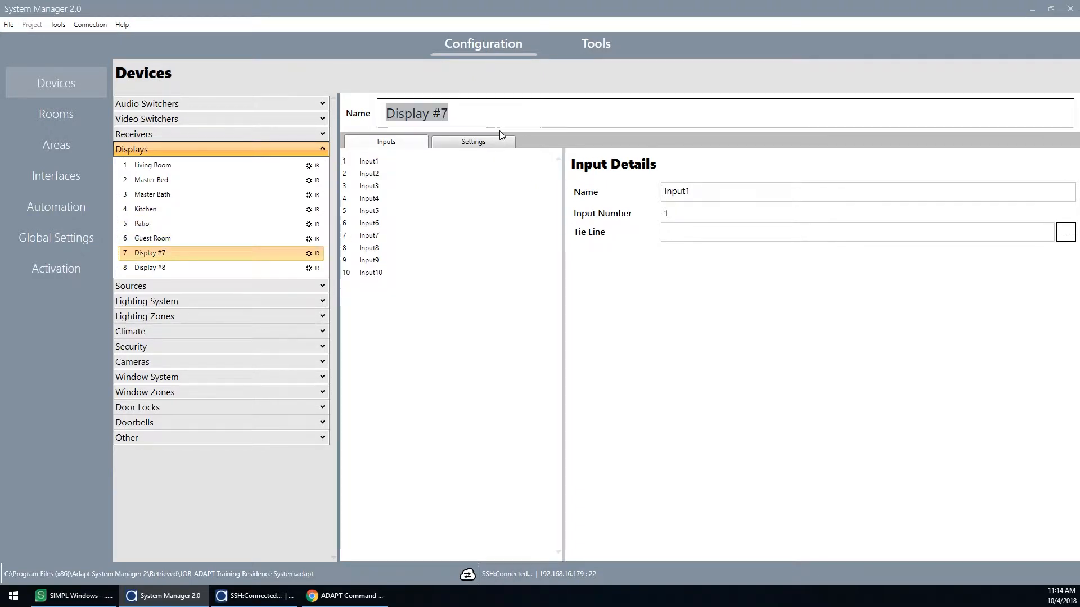
Step: Rename Display #7 as Theater and Display #8 as a single hyphen
text(Theater)
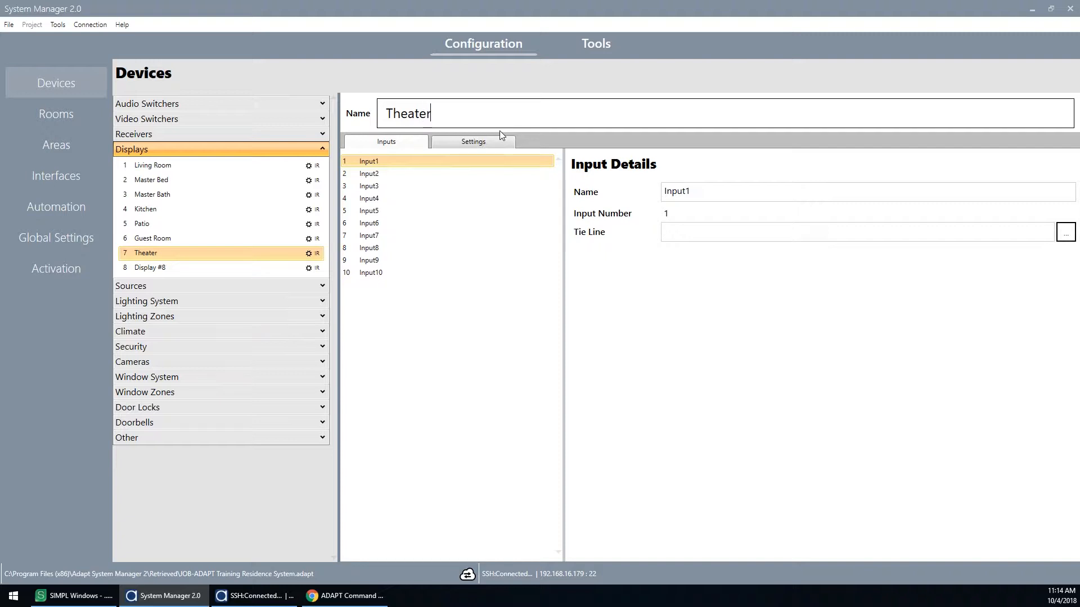
click(262, 272)
key(Tab)
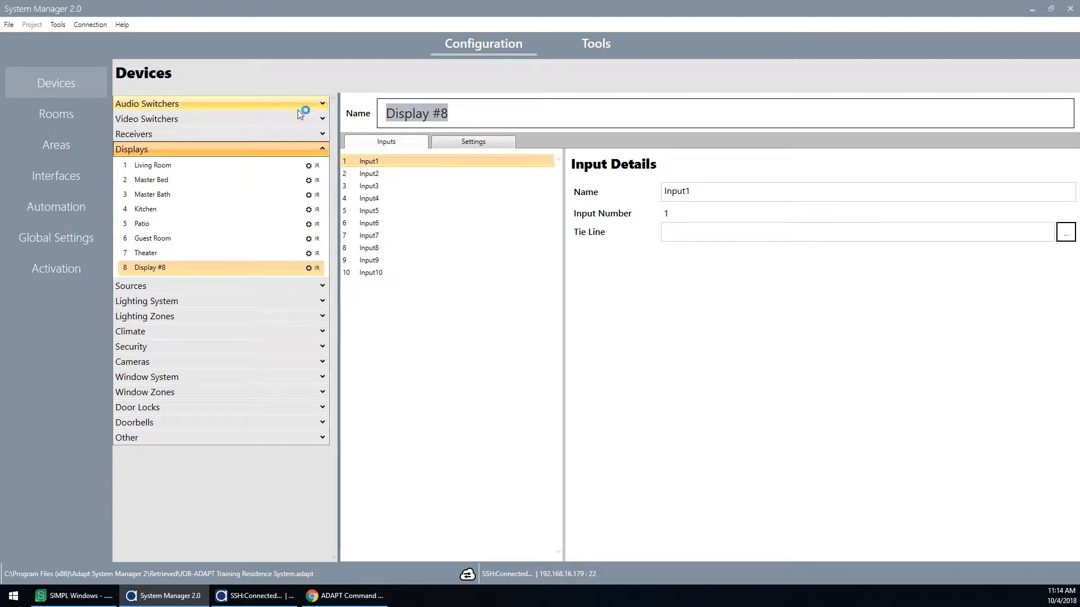
text(-)
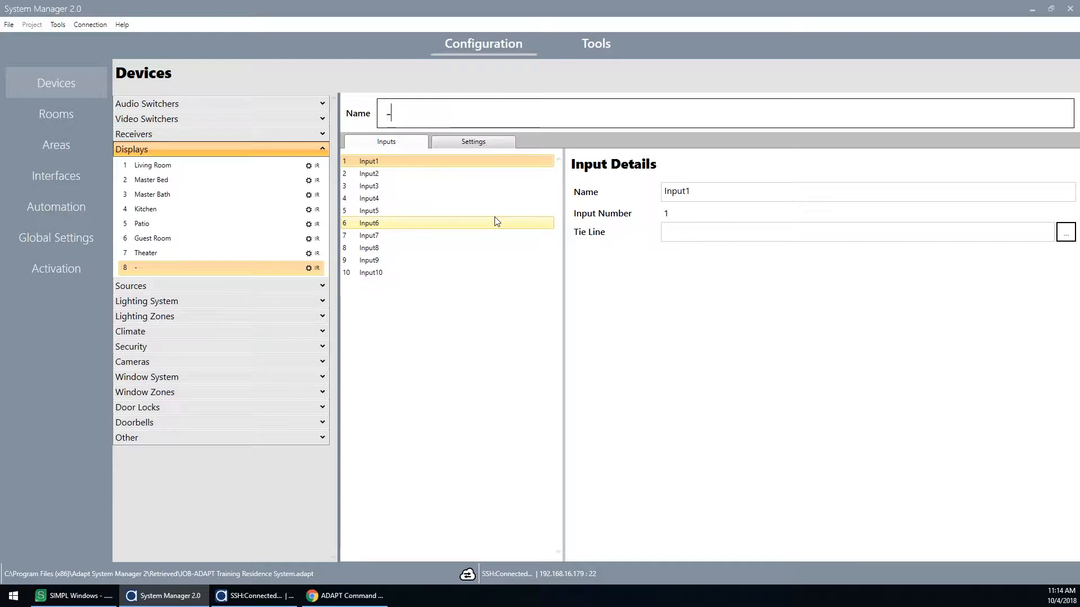
Step: Enable Use Dynamic IR in the command settings of the Living Room display
click(160, 169)
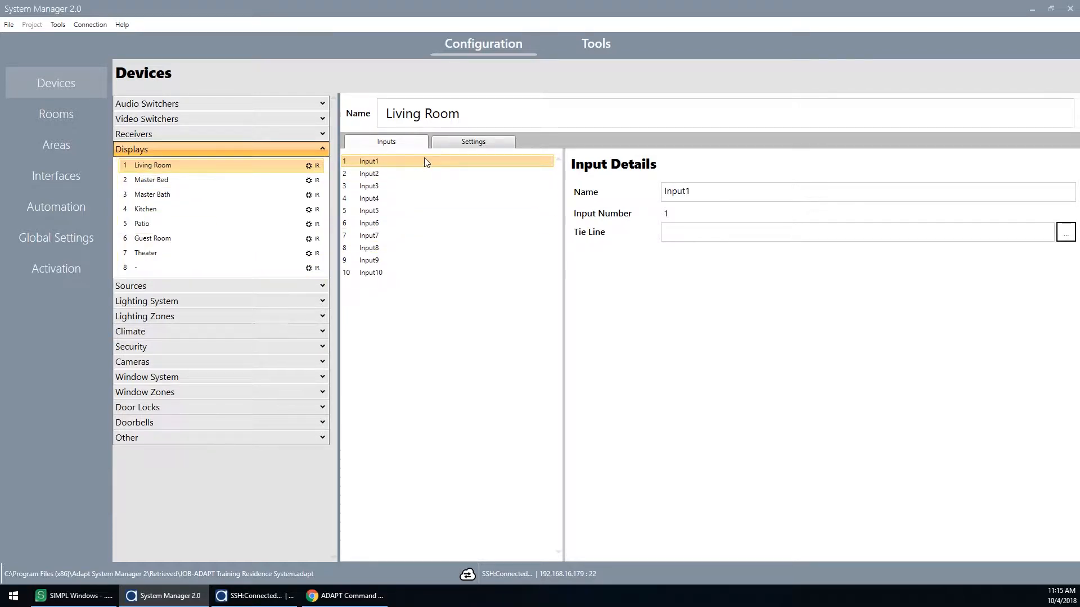
click(459, 148)
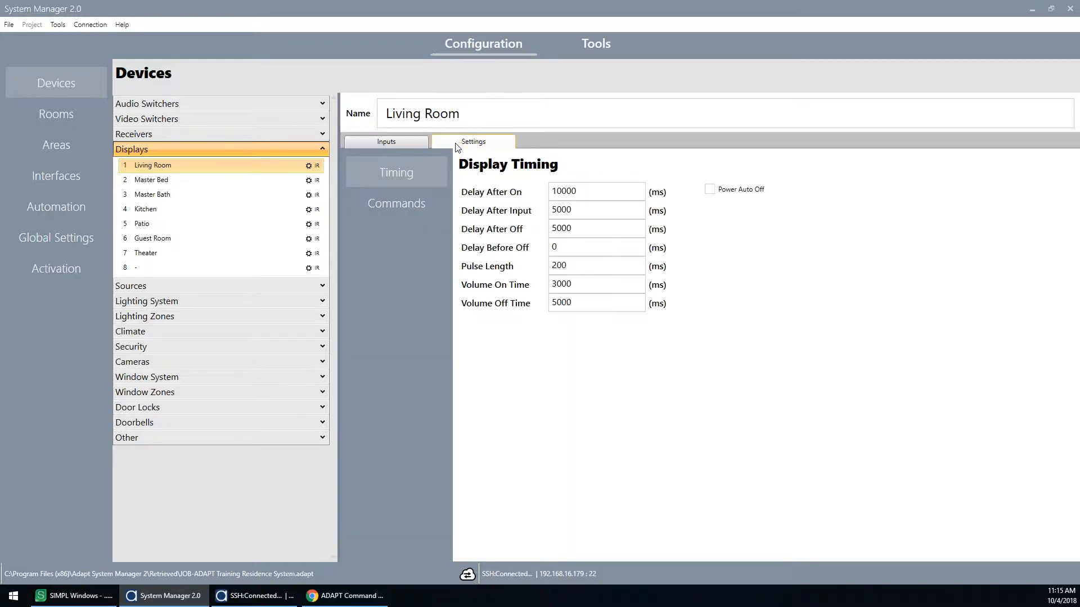
click(404, 209)
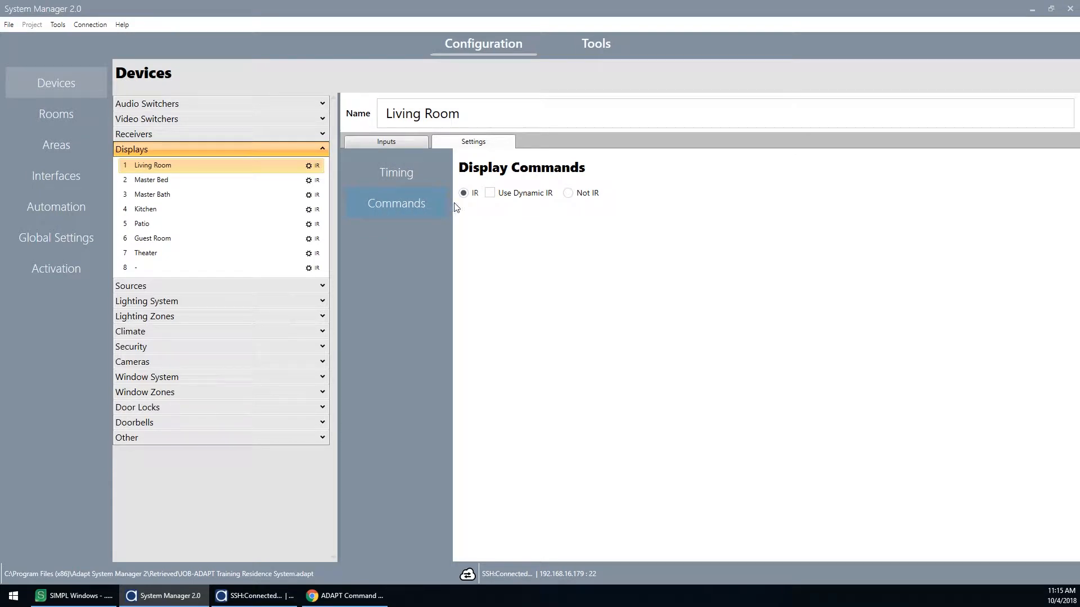
click(490, 194)
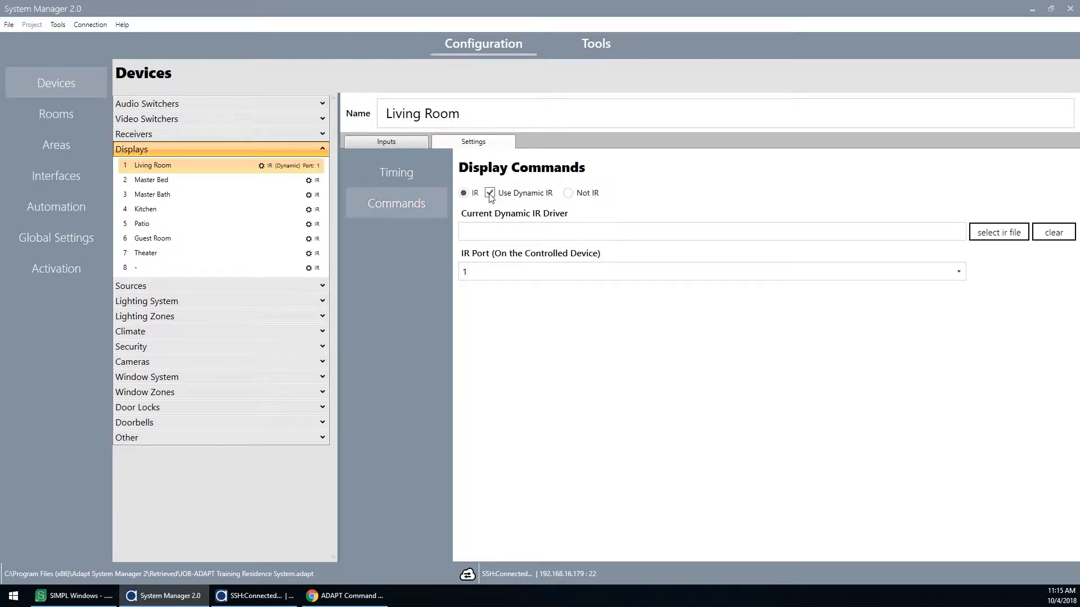
Step: Load ADAPT Sony XBR-X850D.ir from the ADAPT Dynamic IR Files folder, in ADAPT - Suite 2's Examples, as the Living Room display's driver
click(992, 240)
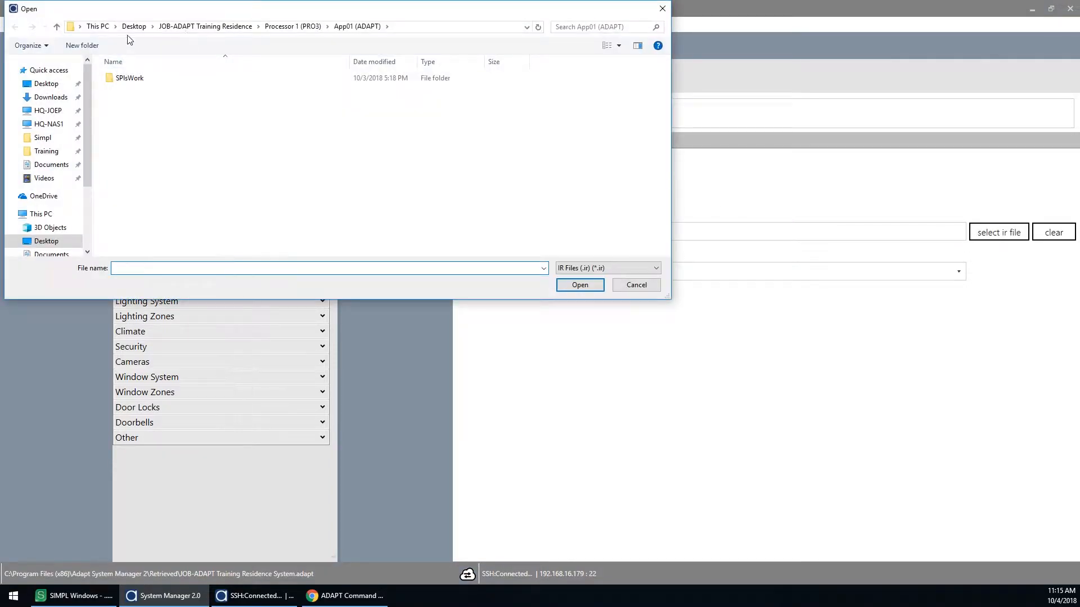
scroll(72, 101, down, 5)
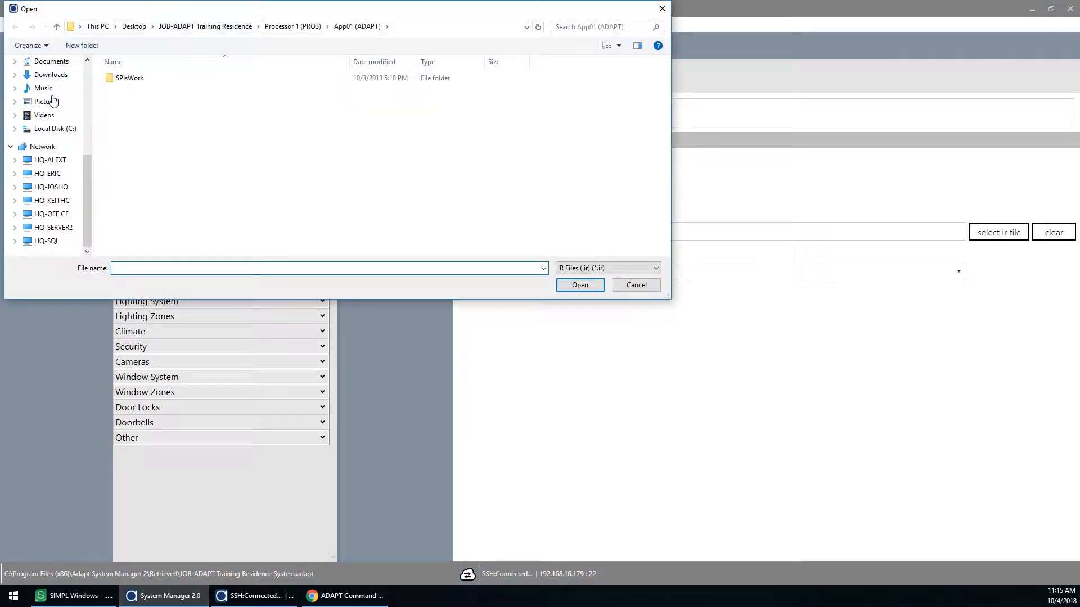
click(51, 62)
double_click(150, 95)
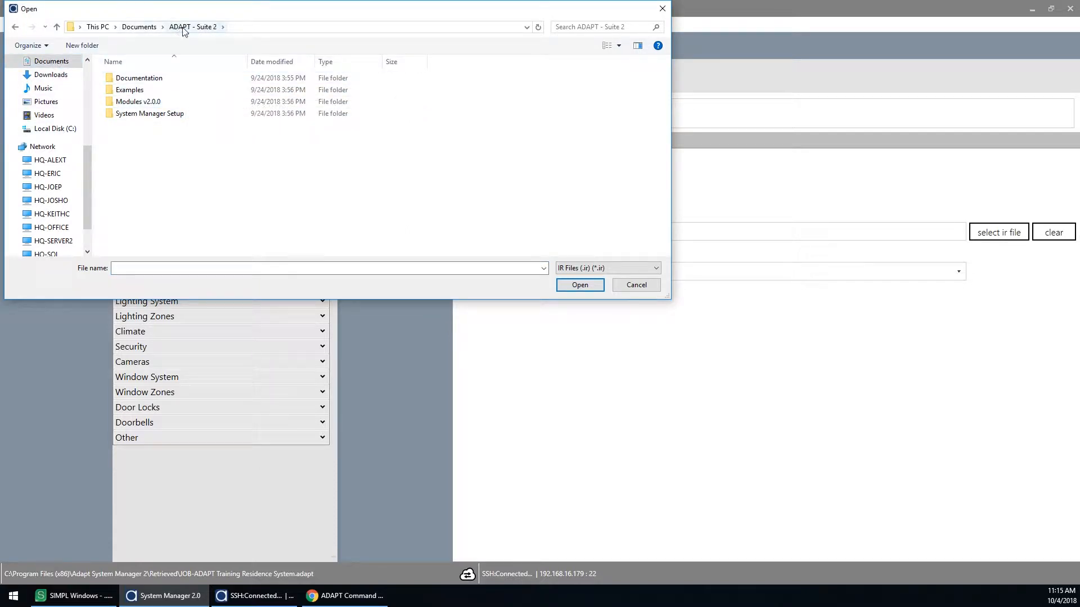
double_click(171, 91)
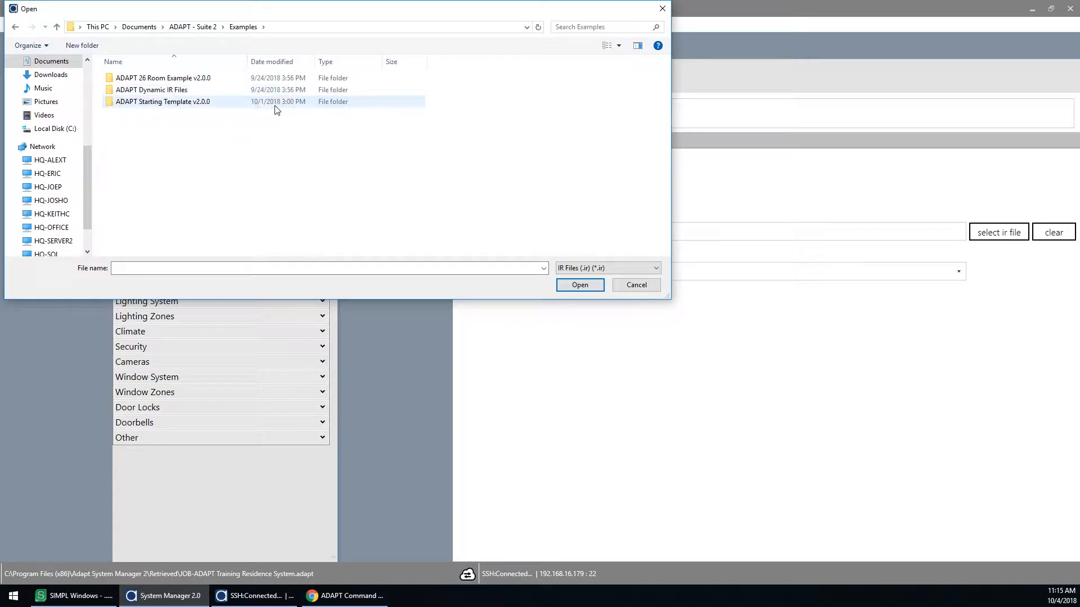
click(201, 93)
double_click(200, 93)
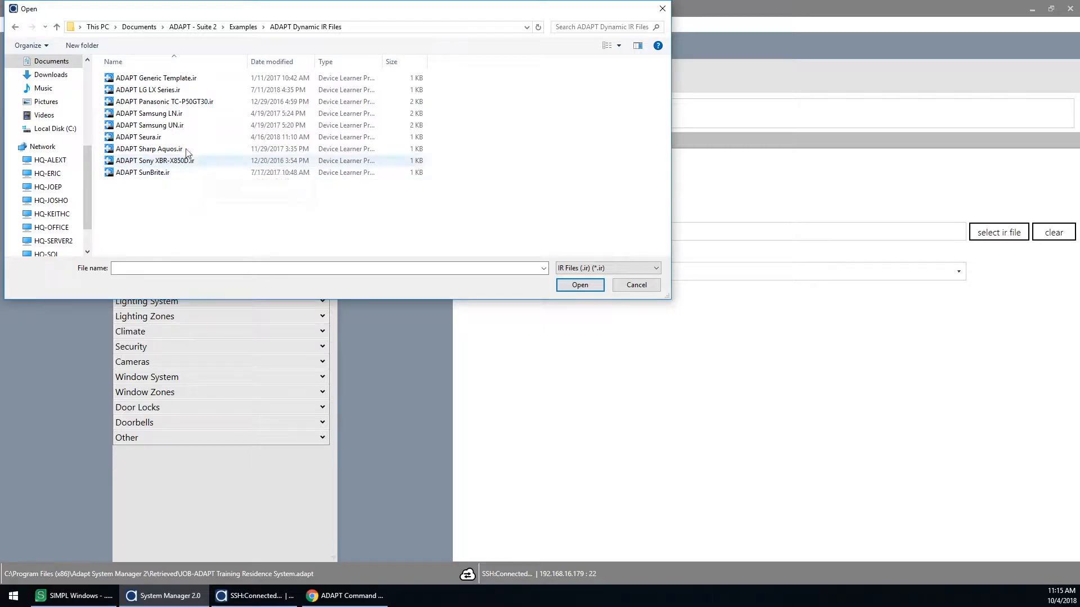
click(190, 163)
double_click(190, 163)
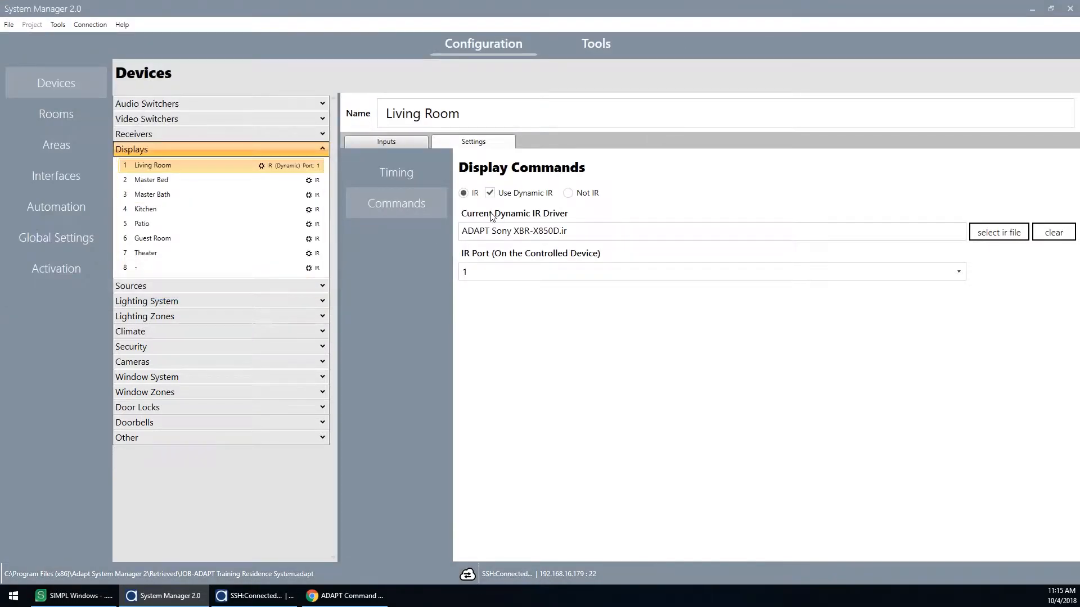
Step: Copy the Living Room display and paste all of its settings onto the Master Bed display
right_click(234, 171)
click(239, 182)
right_click(236, 181)
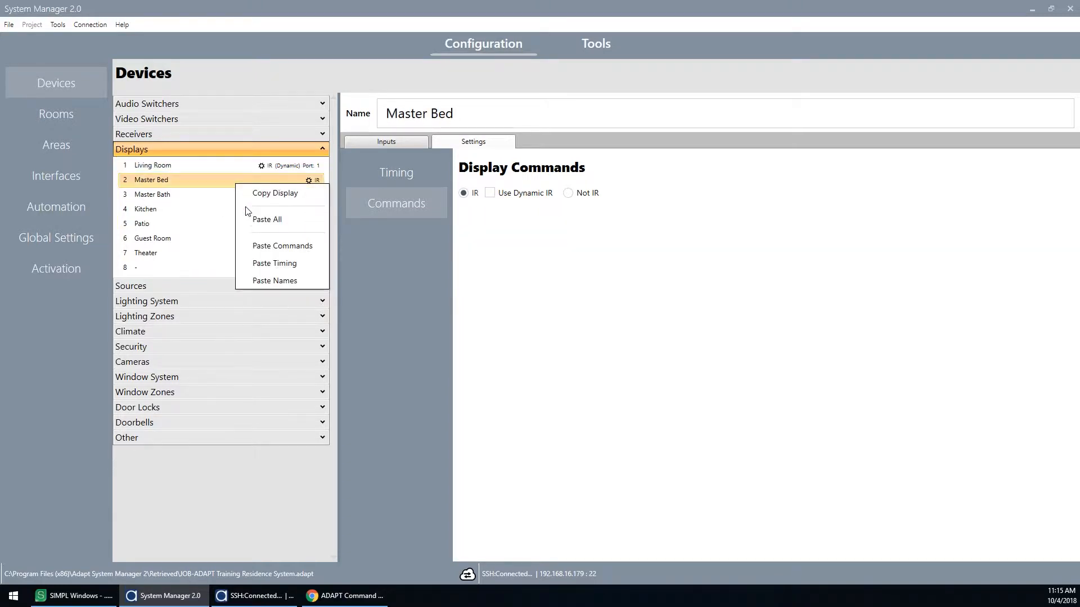
click(253, 220)
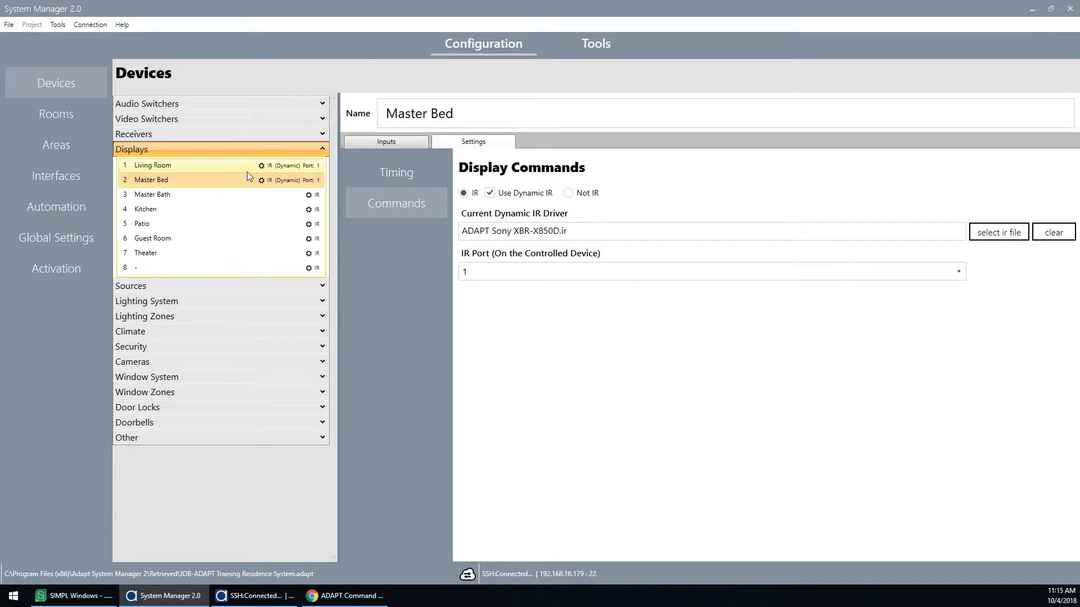
Step: Set the control type of the Master Bath display's commands to Not IR
click(240, 194)
right_click(241, 194)
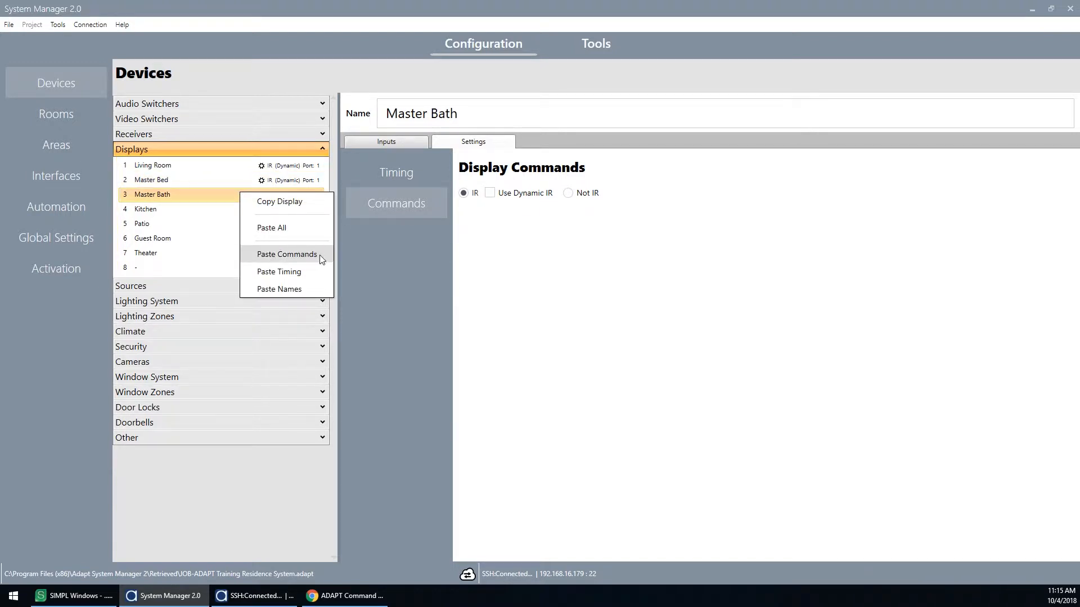
click(215, 199)
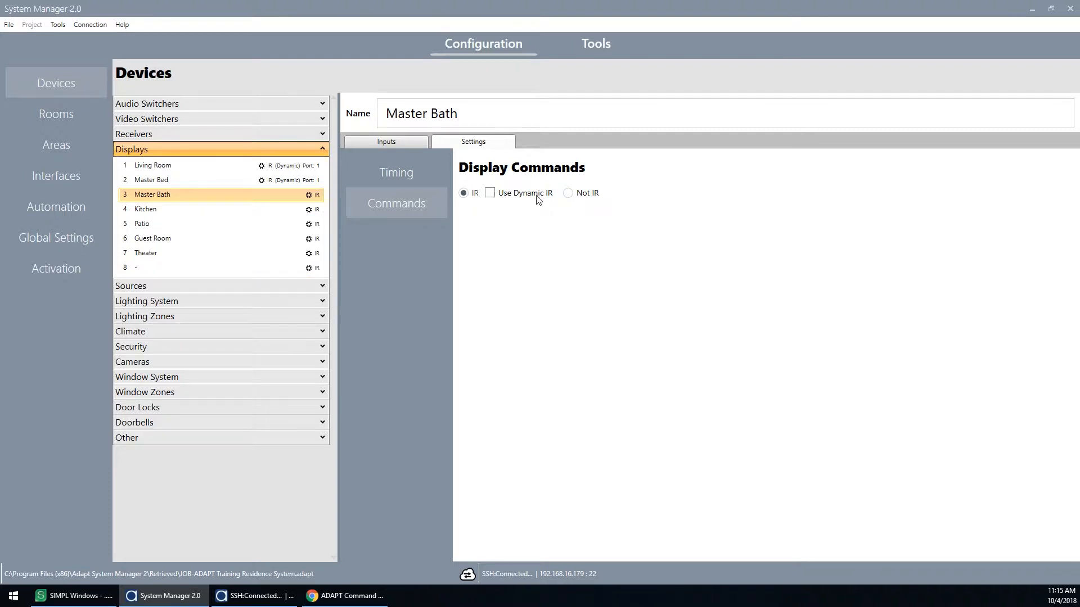
click(568, 194)
Step: Copy the Sony RS-232 Power On string \x8C\x00\x00\x02\x01\x8F from the ADAPT Command Strings workbook into the Master Bath display's Power On command
click(346, 595)
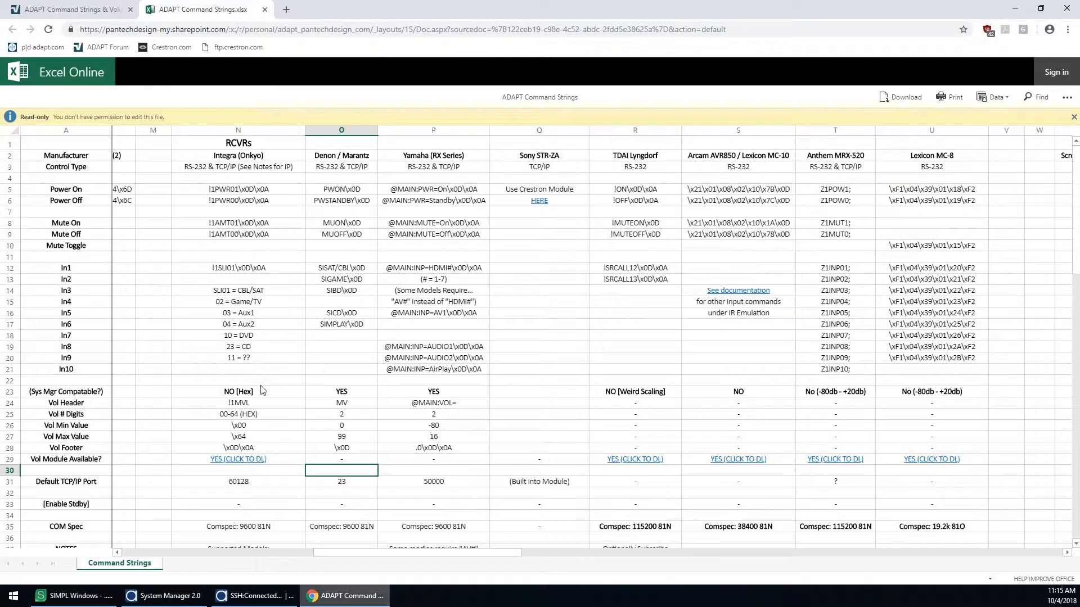
drag(347, 556, 127, 554)
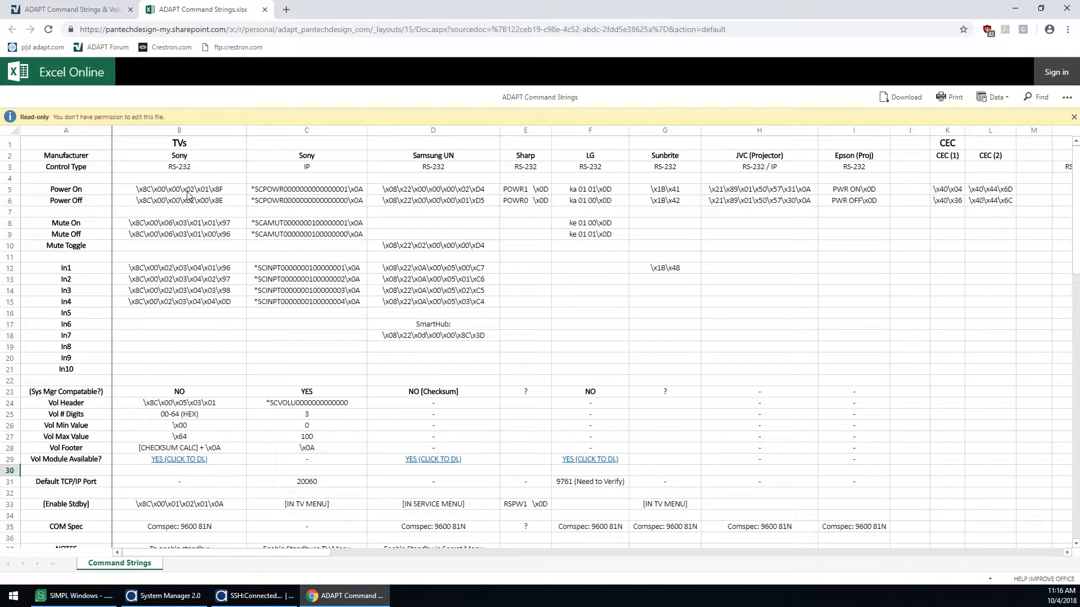
drag(188, 194, 192, 205)
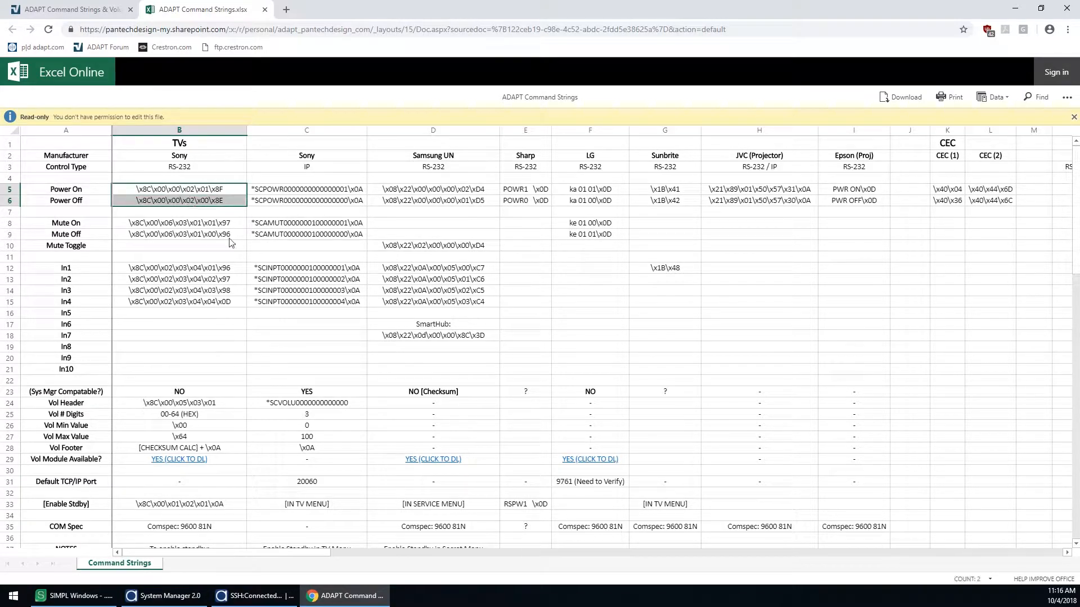
click(203, 194)
click(171, 596)
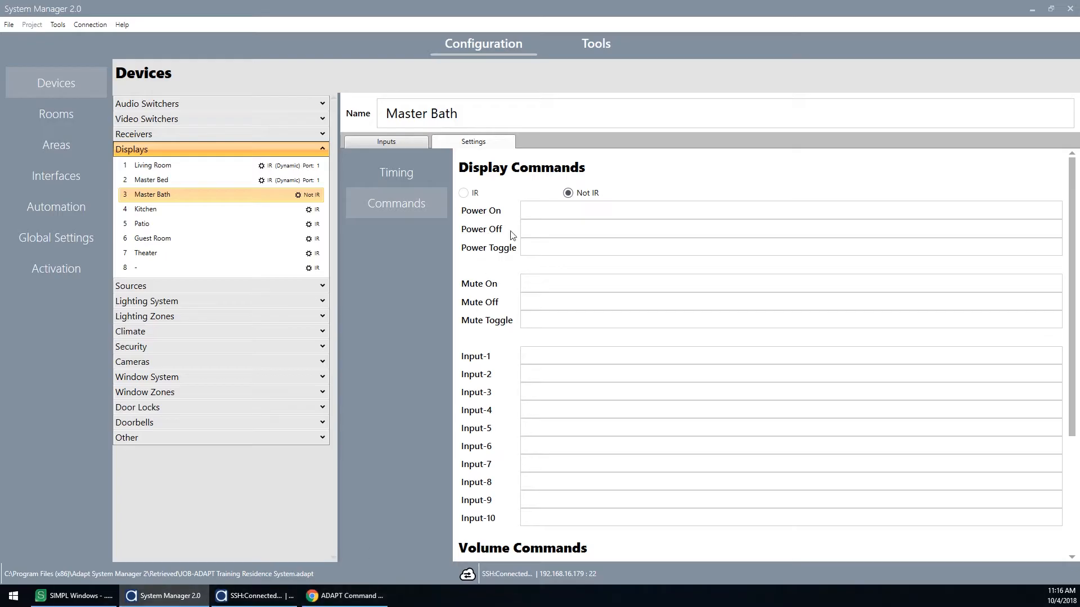
click(537, 208)
key(ctrl+v)
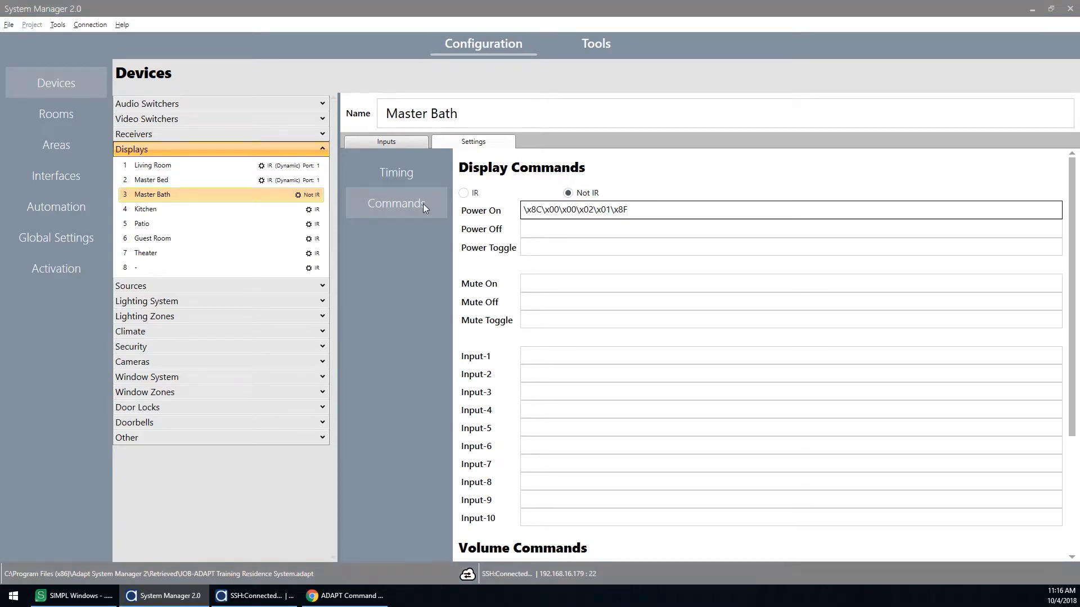
Step: Copy the Sony RS-232 Power Off string \x8C\x00\x00\x02\x00\x8E from the workbook into the Master Bath display's Power Off command
key(alt+Tab)
click(181, 202)
key(alt+Tab)
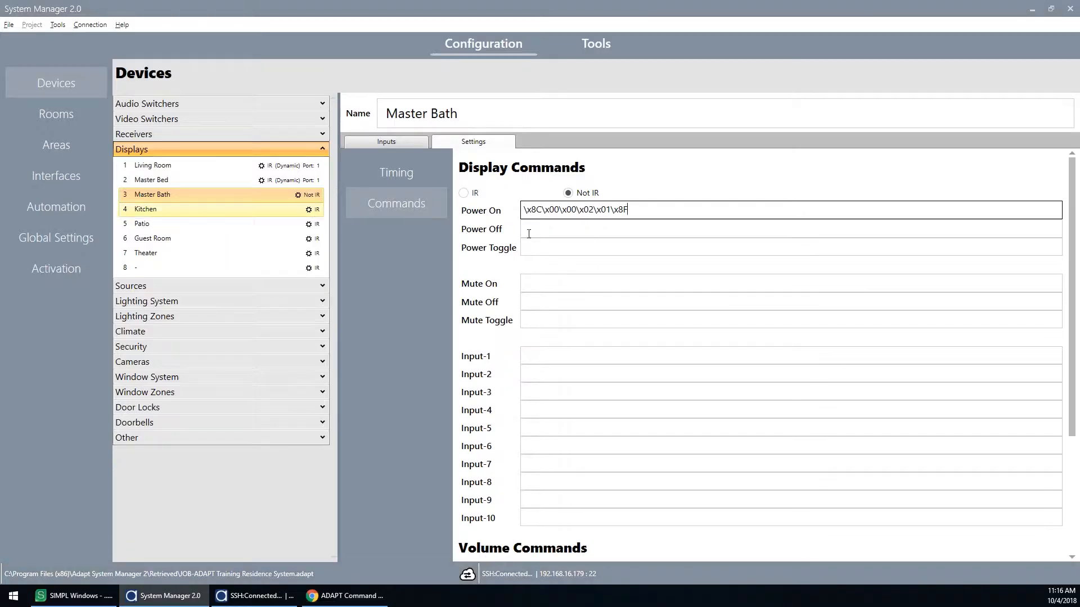
click(528, 228)
key(ctrl+v)
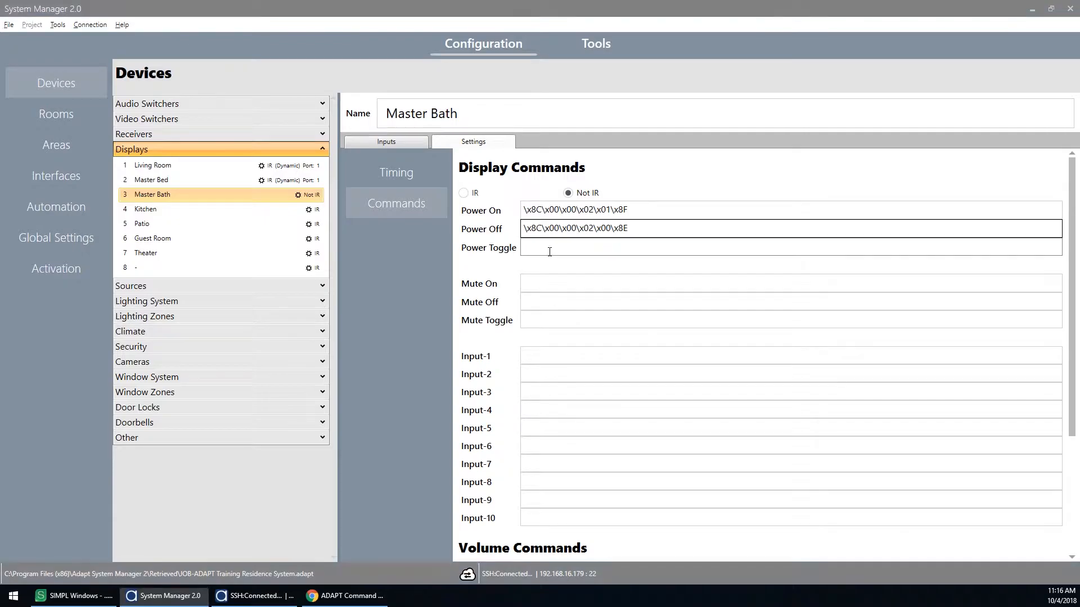
Step: Copy the Sony RS-232 In1 string \x8C\x00\x02\x03\x04\x01\x96 from the workbook into the Master Bath display's Input-1 command
key(alt+Tab)
key(alt+Tab)
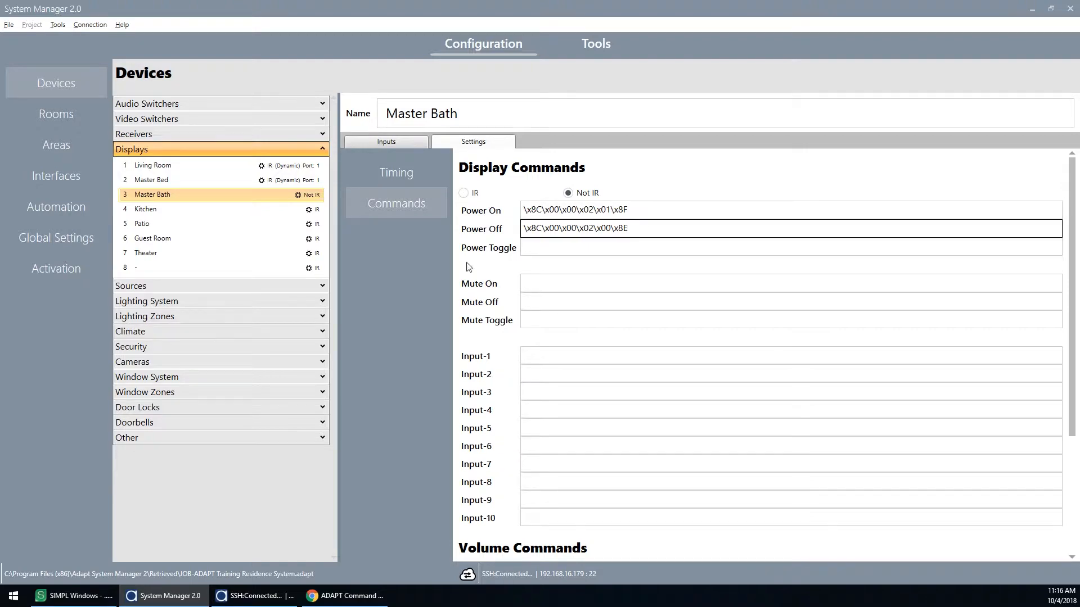
key(alt+Tab)
click(198, 269)
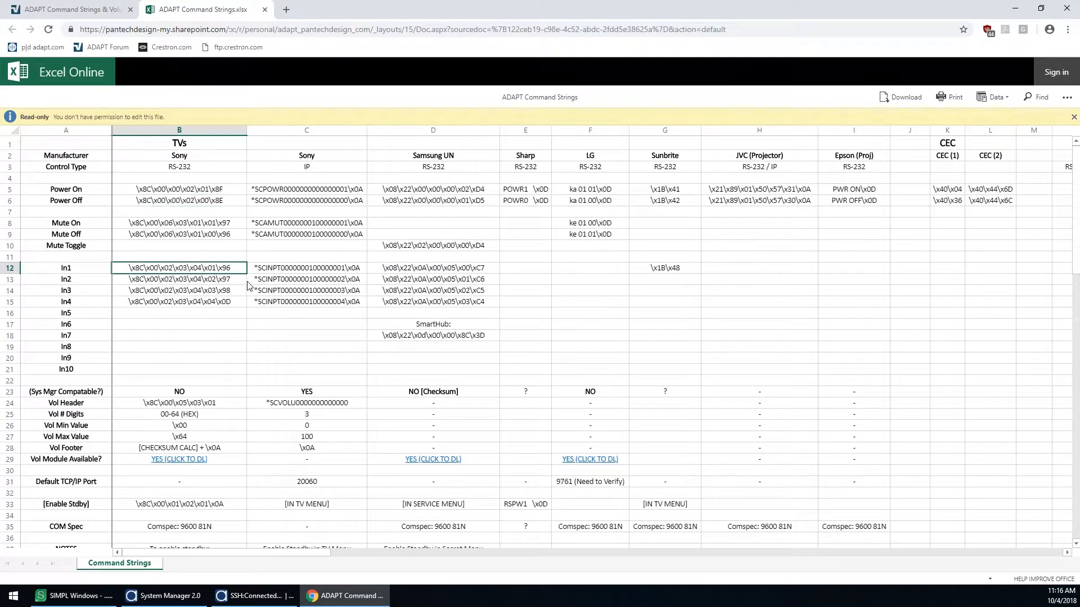
key(ctrl+c)
key(alt+Tab)
click(692, 360)
key(ctrl+v)
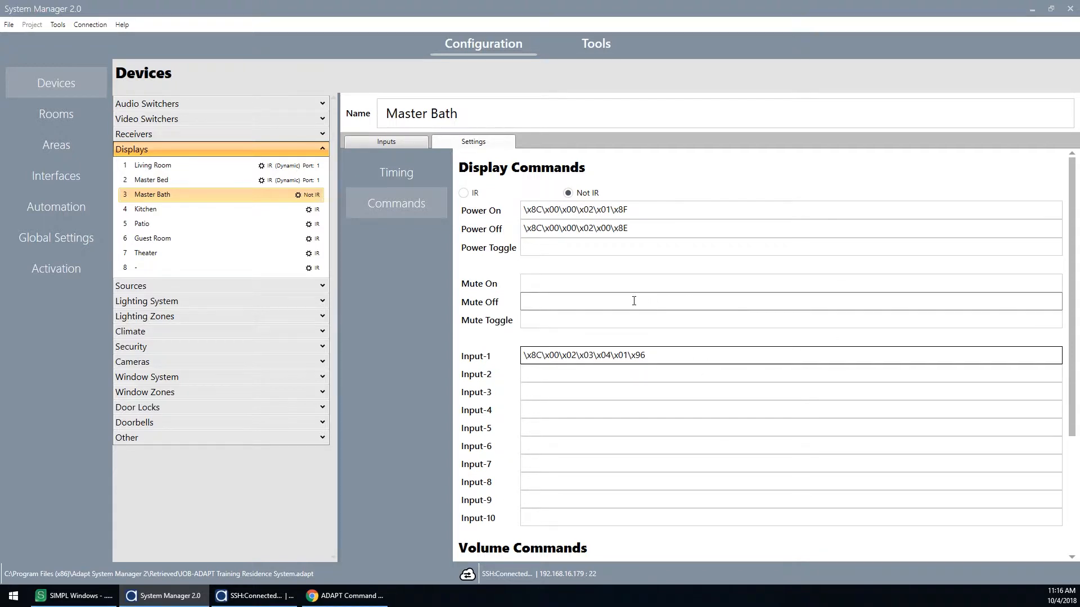
scroll(631, 300, down, 3)
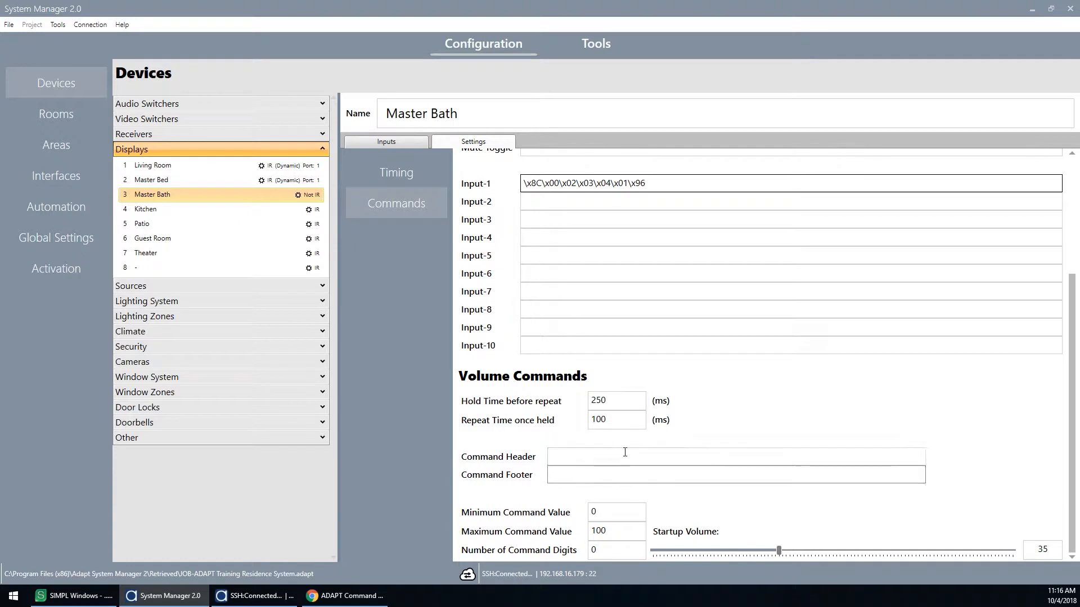
scroll(624, 445, up, 3)
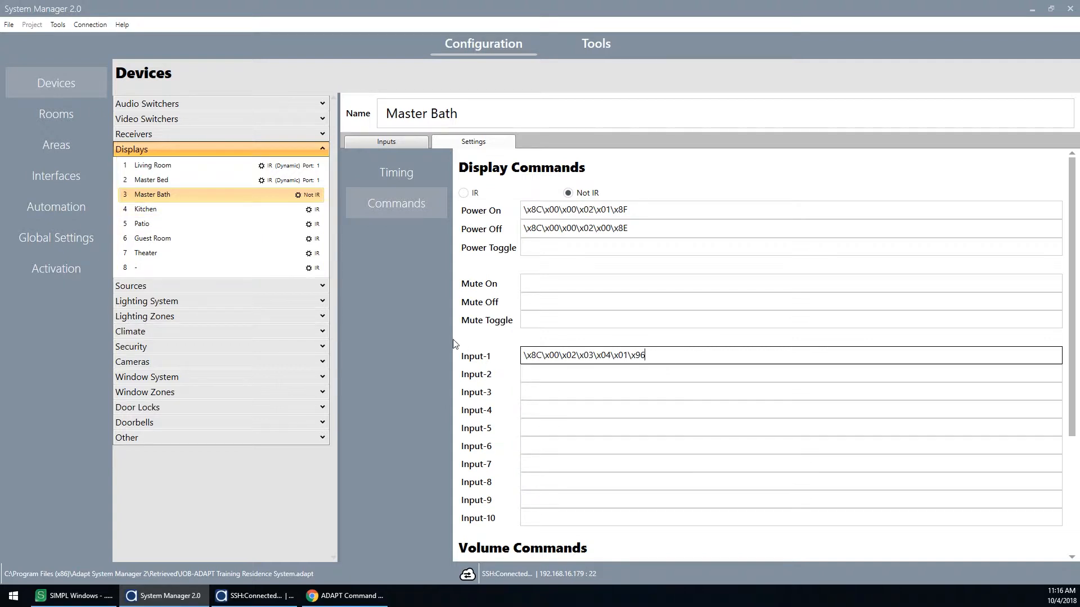
Step: Set the Kitchen display to Not IR, with the Samsung UN string \x08\x22\x00\x00\x00\x02\xD4 from the workbook as its Power On command
key(alt+Tab)
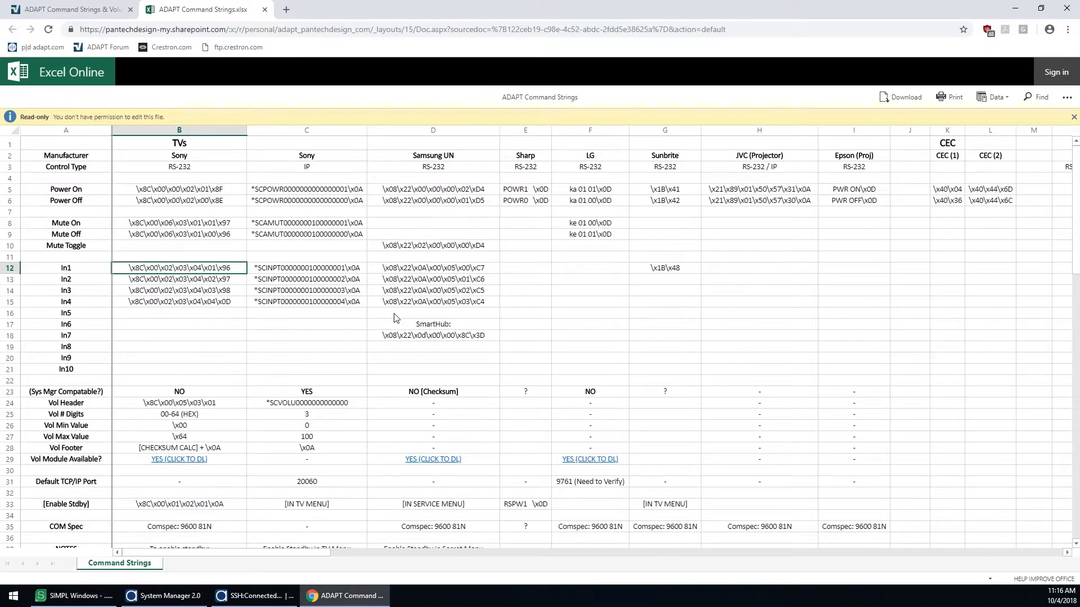
click(432, 191)
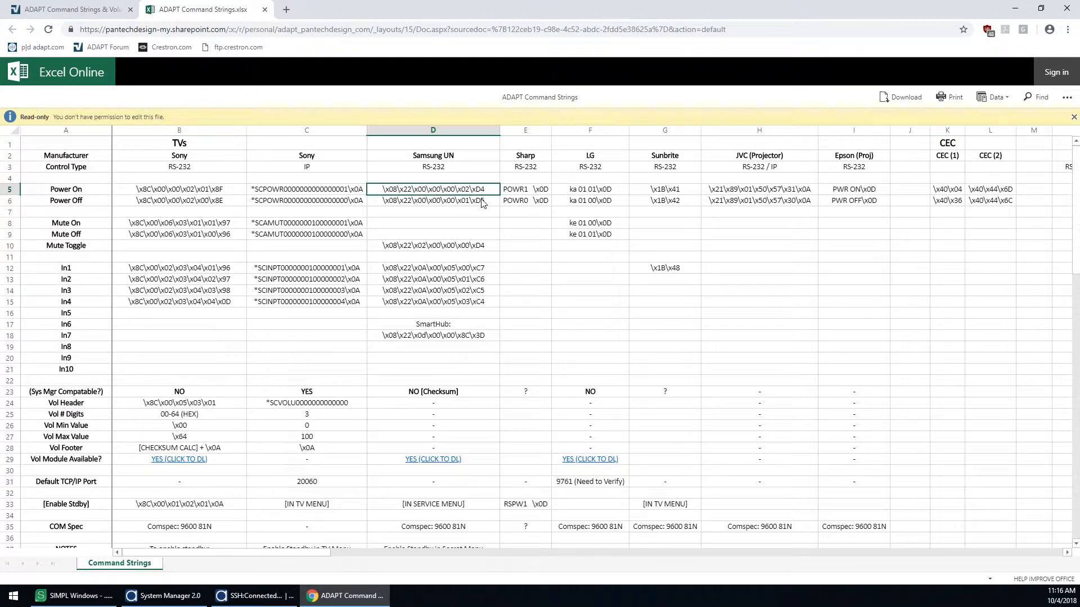
key(alt+Tab)
click(262, 211)
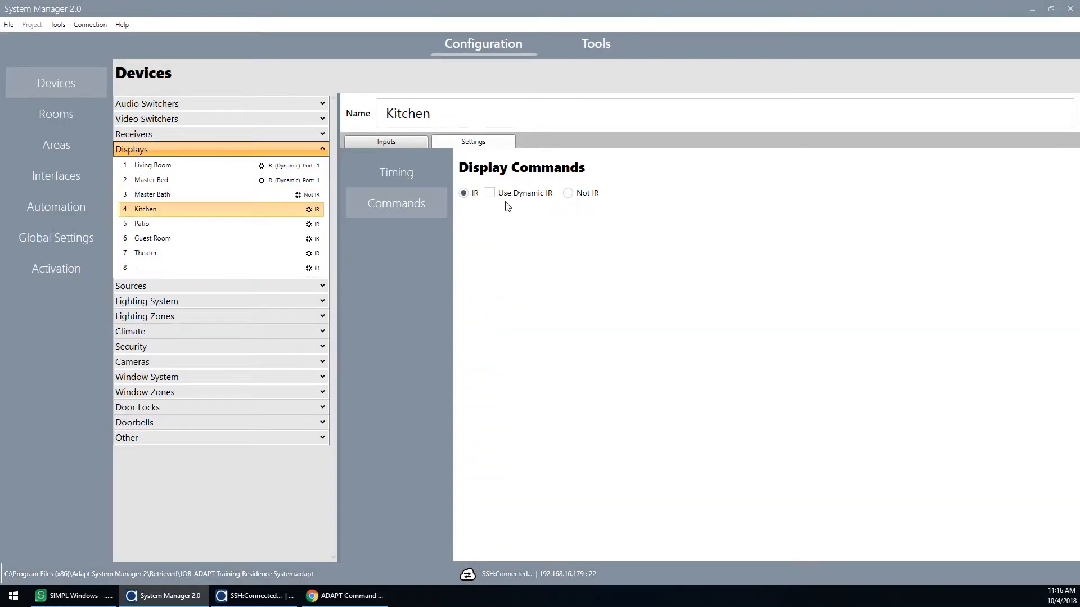
click(588, 194)
click(513, 208)
key(ctrl+v)
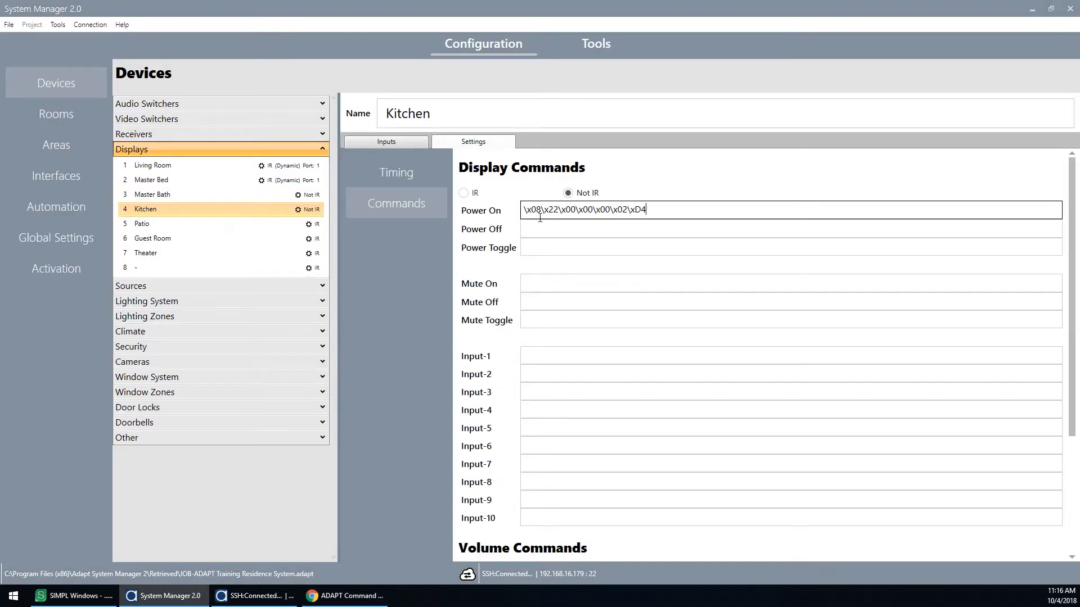
Step: Copy the Samsung UN Power Off string \x08\x22\x00\x00\x00\x01\xD5 from the workbook into the Kitchen display's Power Off command
key(alt+Tab)
click(460, 202)
key(ctrl+c)
key(alt+Tab)
click(545, 236)
key(ctrl+v)
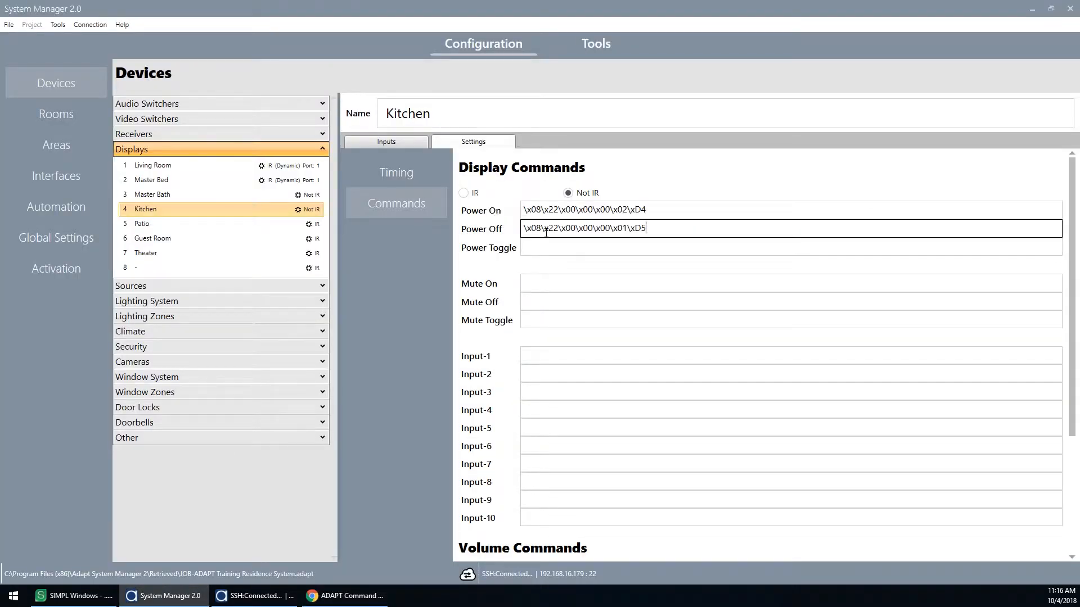
key(alt+Tab)
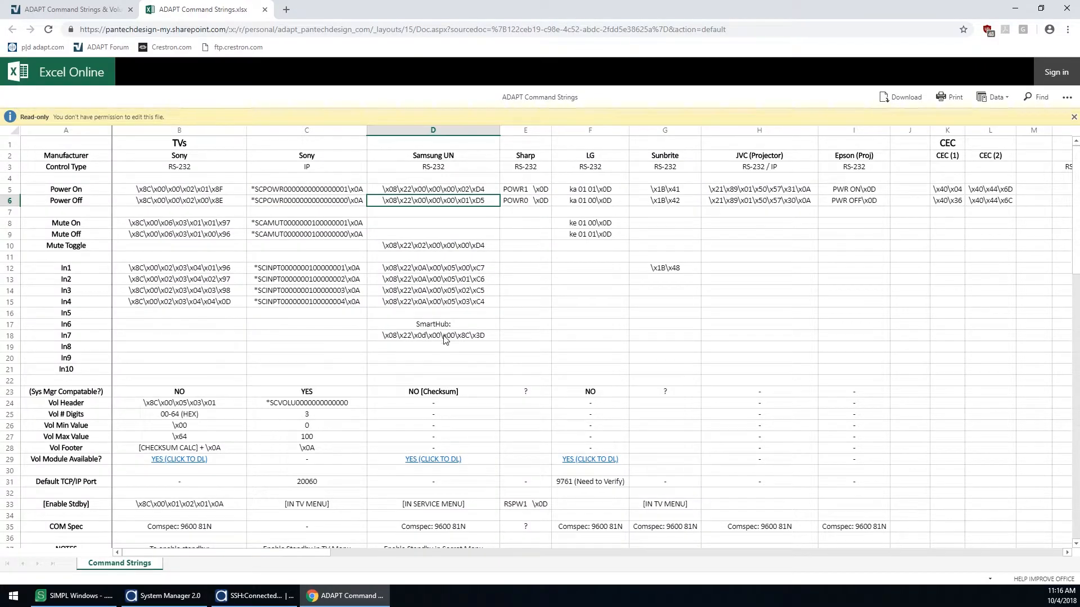
Step: Copy the Samsung UN In1 string \x08\x22\x0A\x00\x05\x00\xC7 from the workbook into the Kitchen display's Input-1 command
click(438, 268)
key(ctrl+c)
key(alt+Tab)
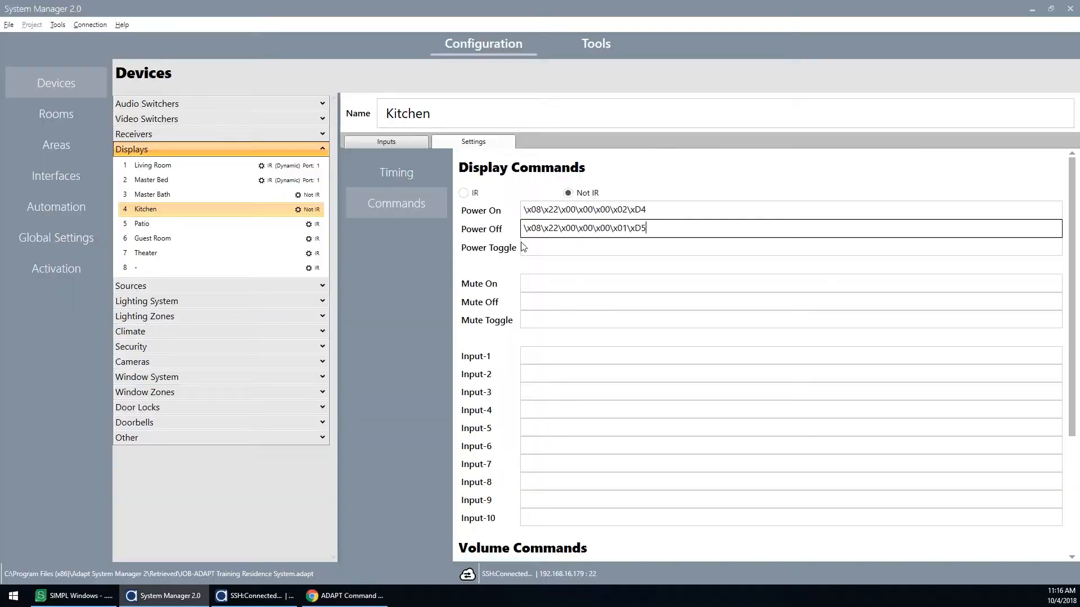
click(541, 350)
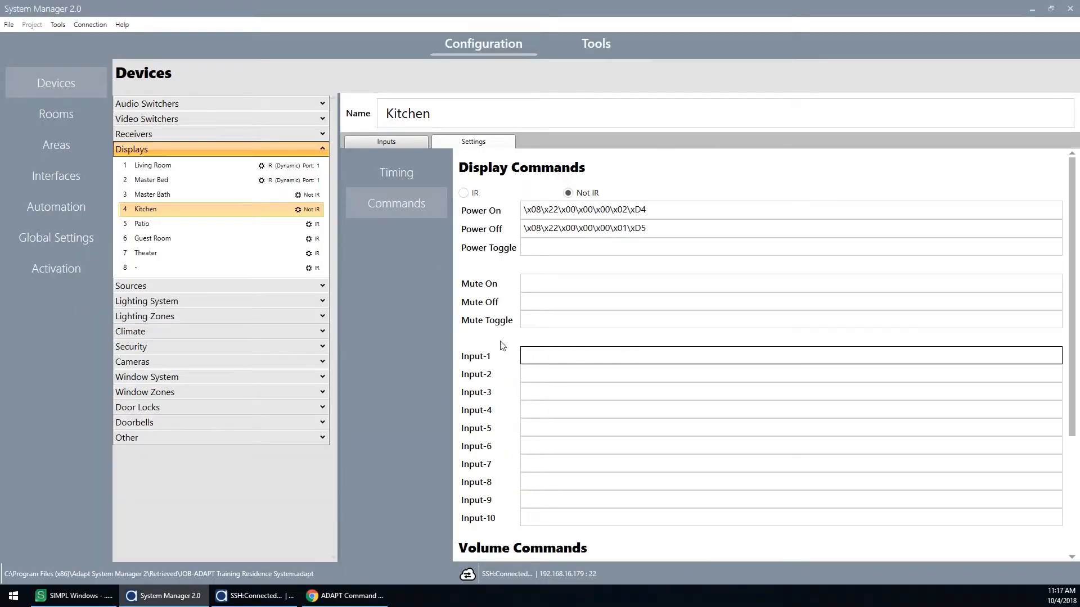
key(ctrl+v)
Step: Set the Patio display to Not IR, with the Sunbrite string \x1B\x41 from the workbook as its Power On command
click(263, 227)
key(alt+Tab)
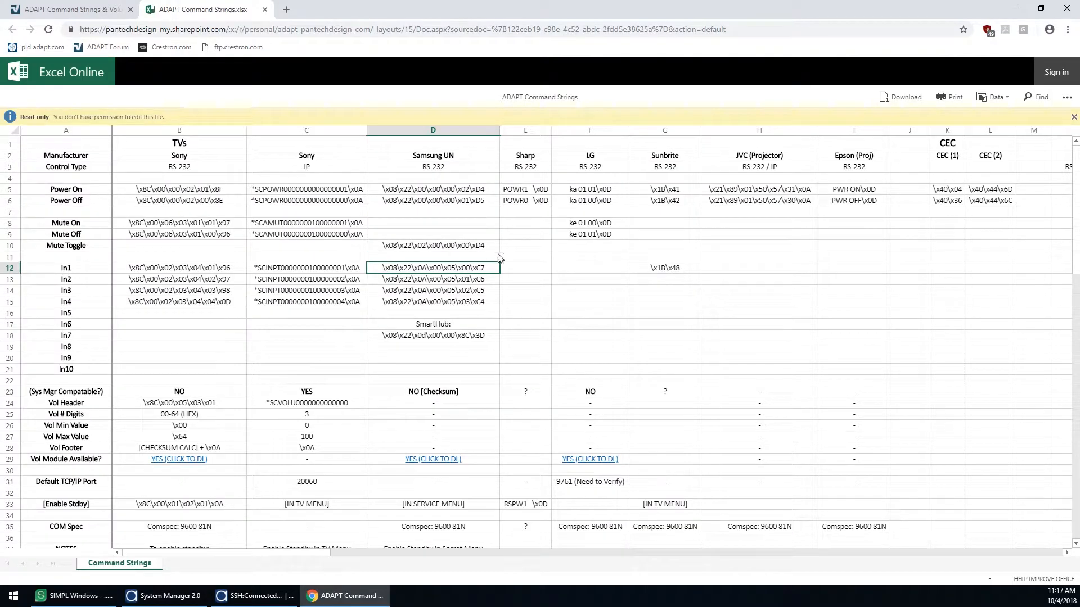
click(663, 191)
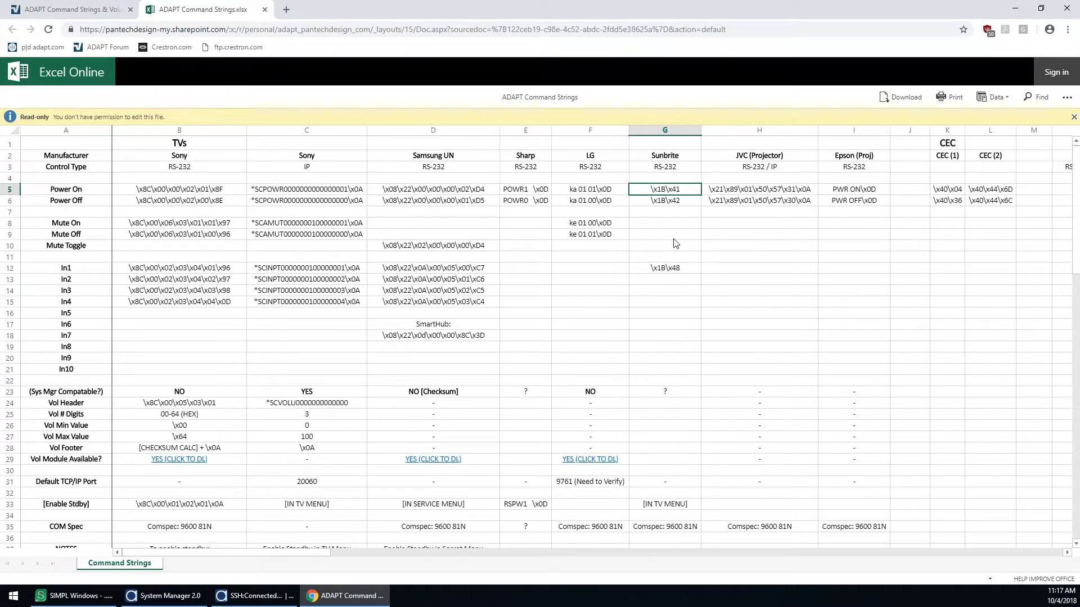
key(alt+Tab)
click(567, 193)
click(529, 210)
key(ctrl+v)
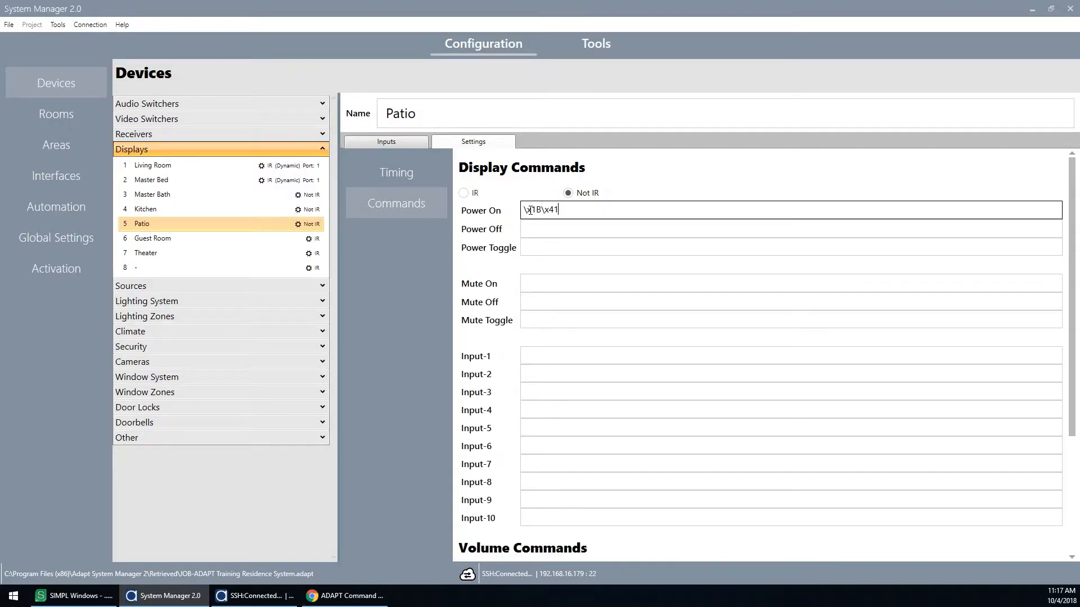
Step: Copy the Sunbrite Power Off string \x1B\x42 from the workbook into the Patio display's Power Off command
key(alt+Tab)
click(639, 209)
key(alt+Tab)
click(588, 233)
key(ctrl+v)
Step: Copy the Sunbrite In1 string \x1B\x48 from the workbook into the Patio display's Input-1 command
key(alt+Tab)
click(666, 272)
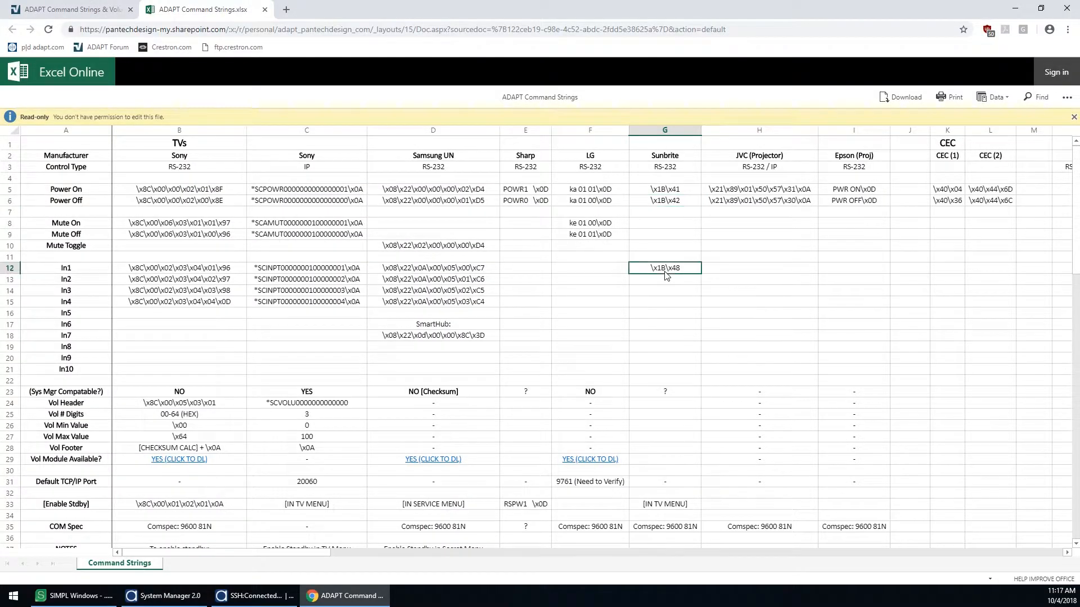
key(alt+Tab)
click(551, 354)
key(ctrl+v)
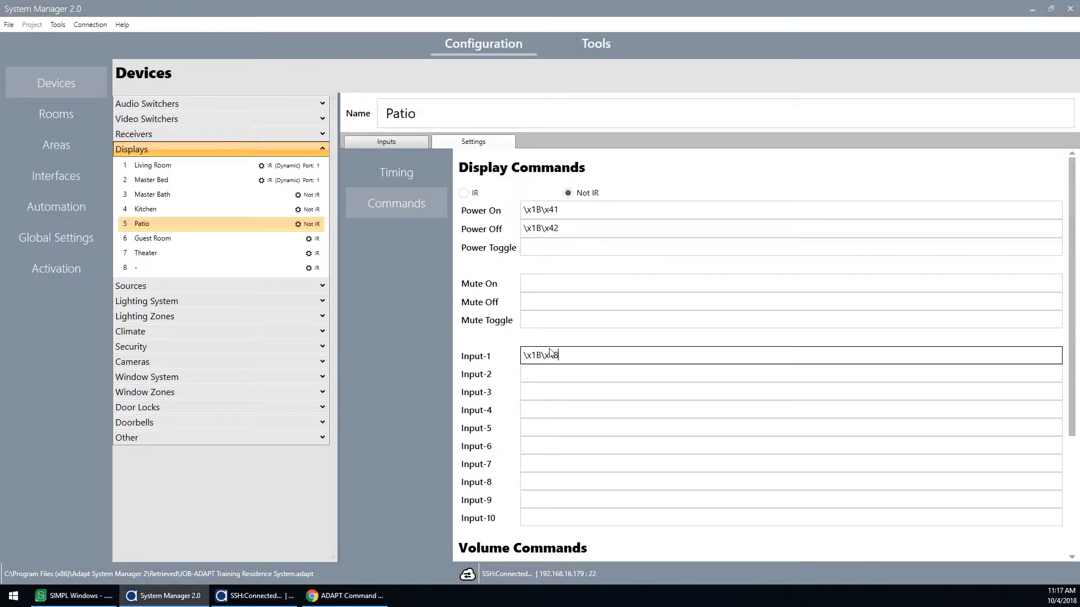
Step: Set the Guest Room display to Not IR, with the CEC (1) string \x40\x04 from the workbook as its Power On command
click(261, 245)
key(alt+Tab)
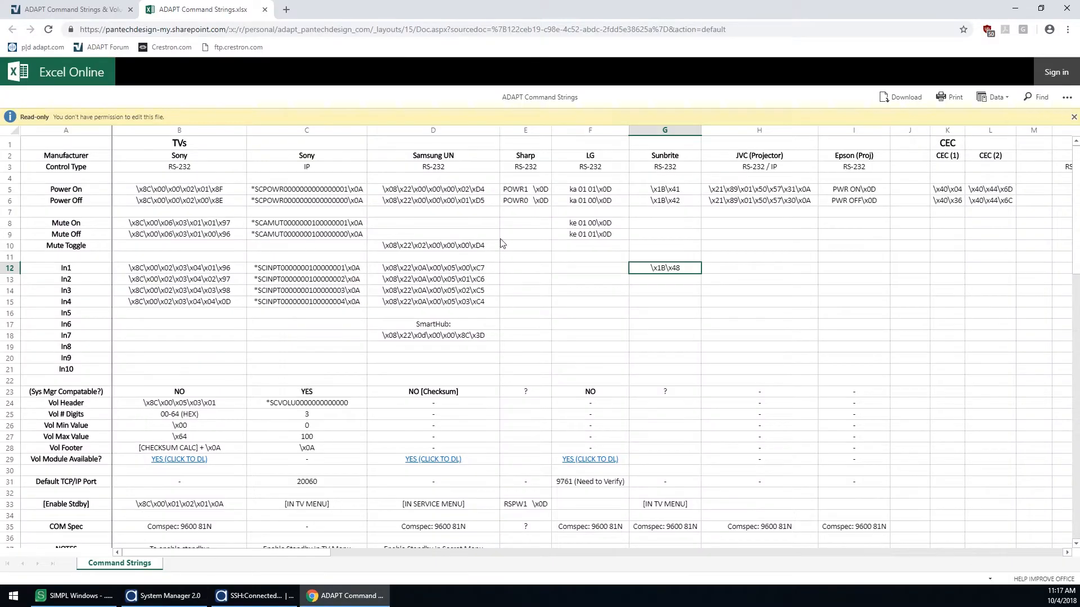
click(958, 191)
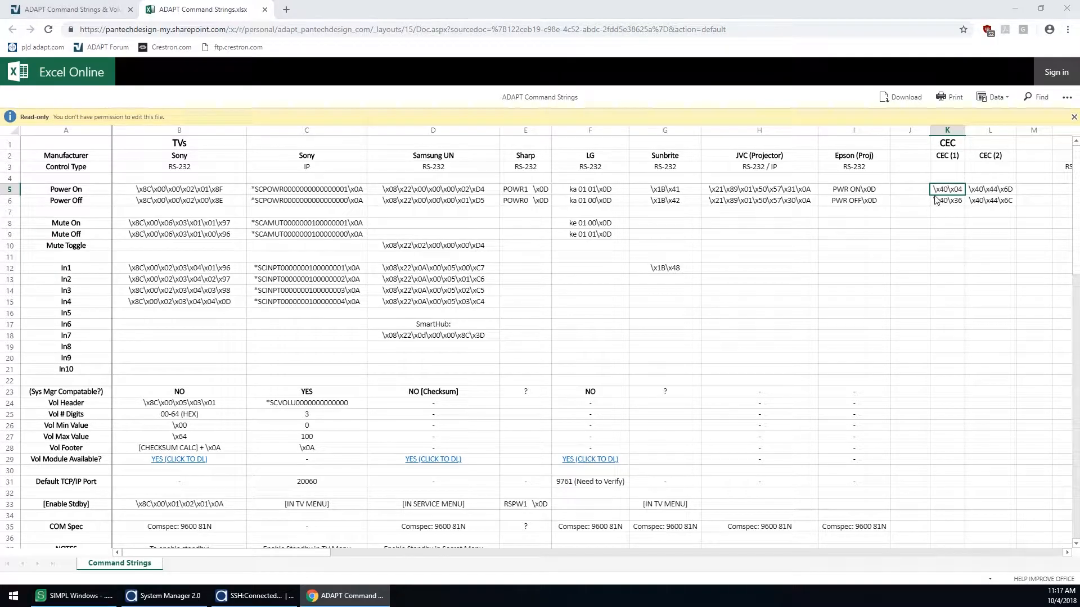
key(alt+Tab)
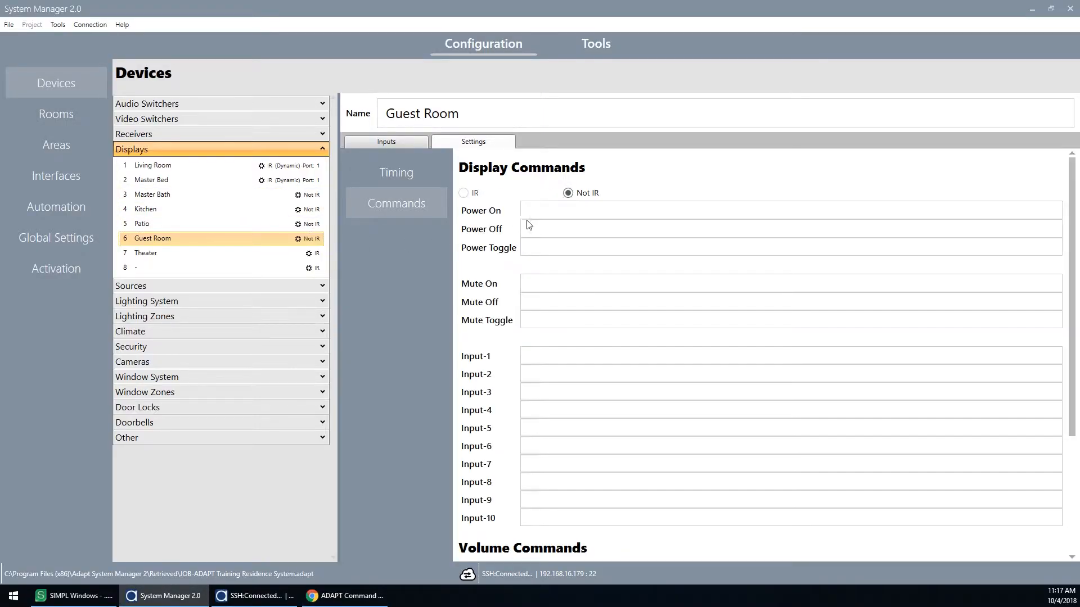
click(526, 208)
key(ctrl+v)
Step: Copy the CEC (1) Power Off string \x40\x36 from the workbook into the Guest Room display's Power Off command
key(alt+Tab)
click(949, 201)
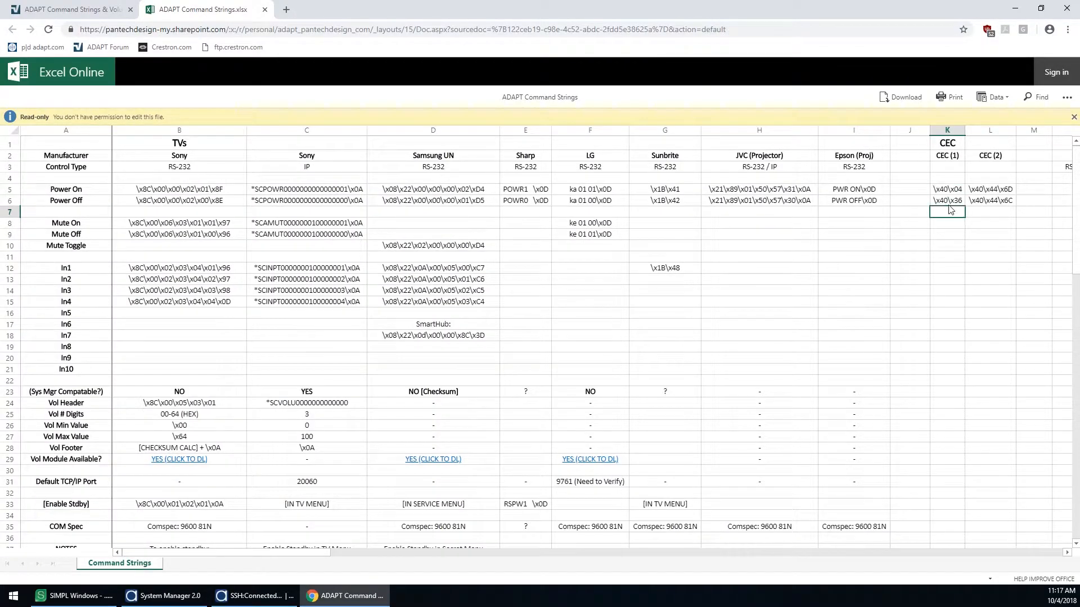
key(ctrl+c)
key(alt+Tab)
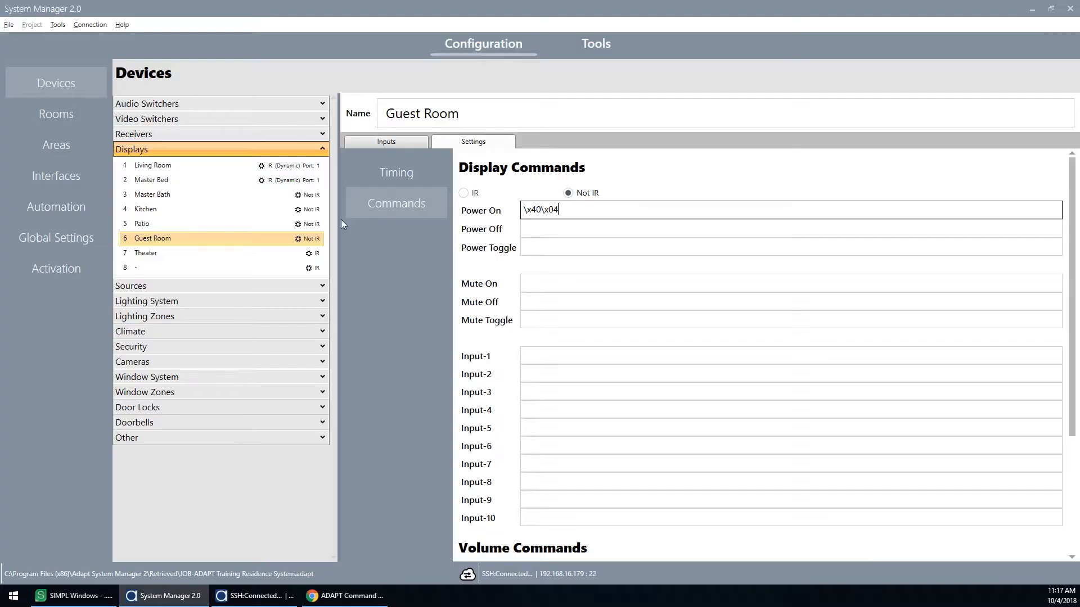
click(589, 228)
key(ctrl+v)
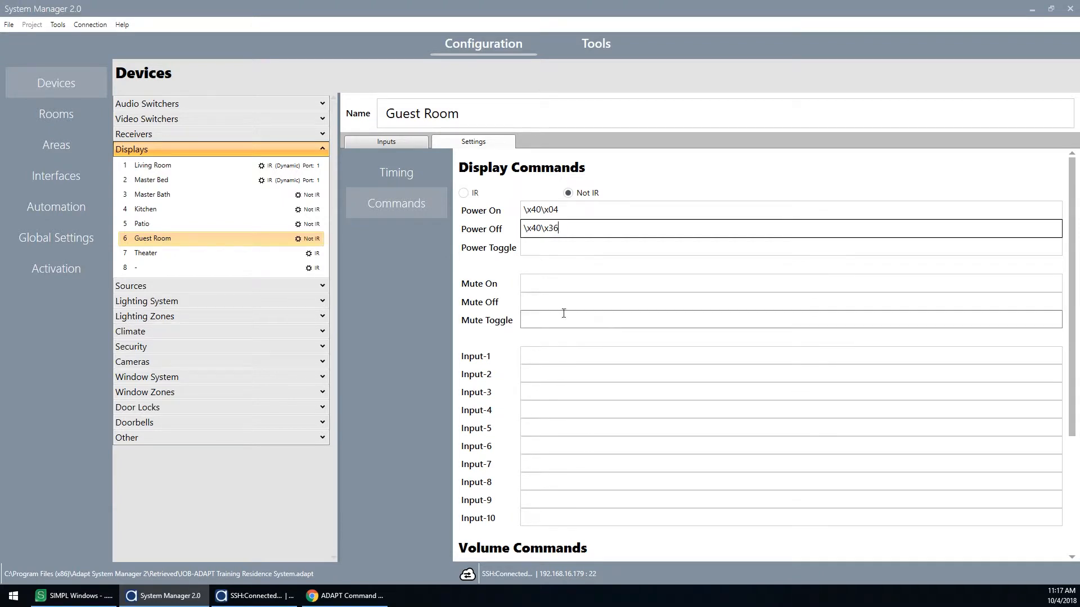
Step: Set the Theater display to Not IR, with the Epson projector string PWR ON\x0D from the workbook as its Power On command
click(217, 252)
click(568, 194)
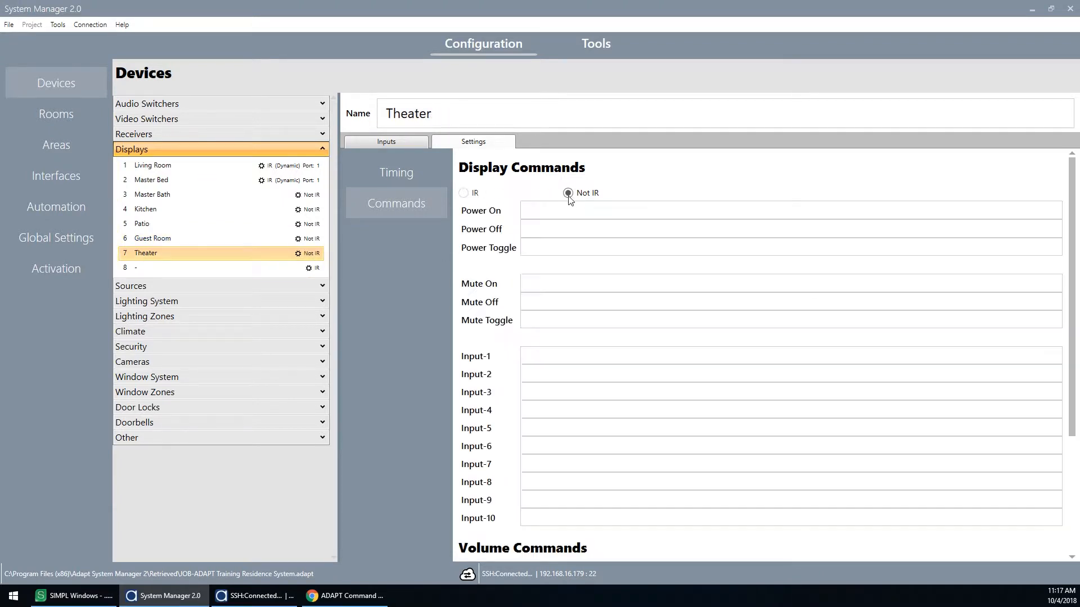
key(alt+Tab)
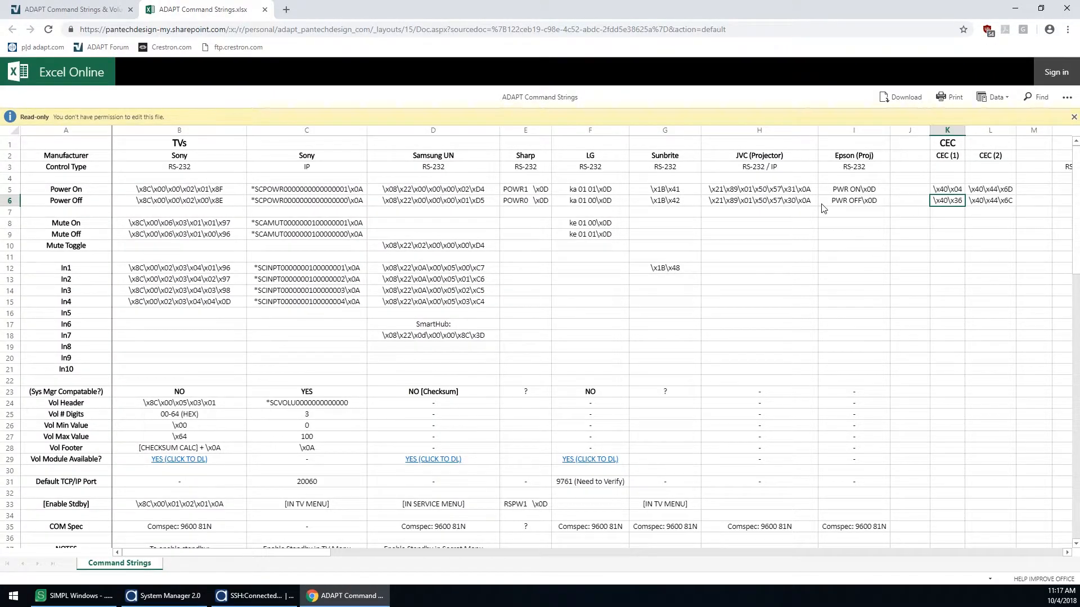
click(870, 192)
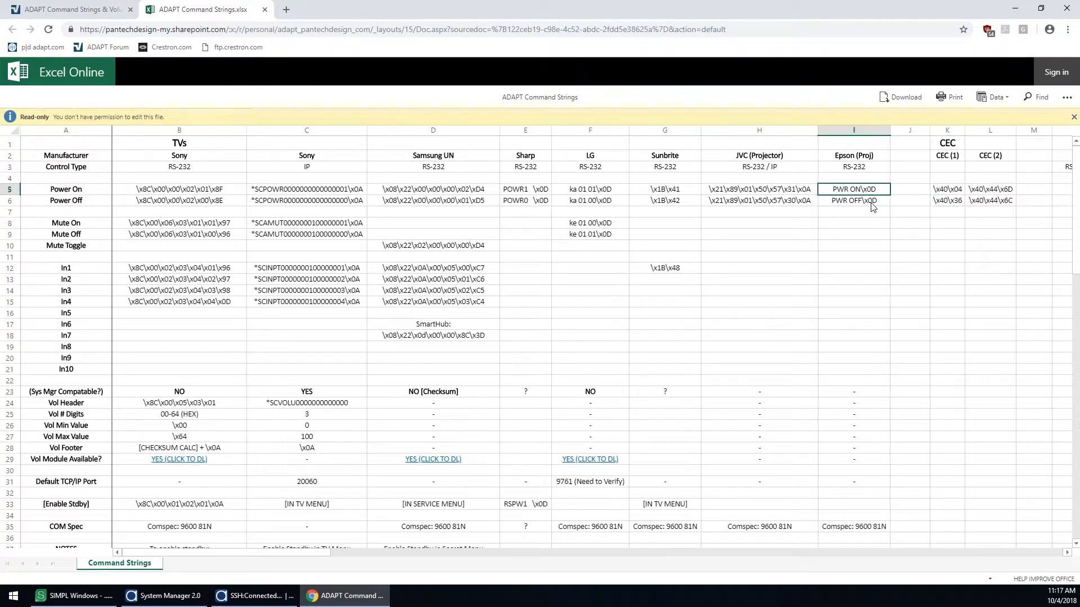
key(alt+Tab)
click(582, 211)
key(ctrl+v)
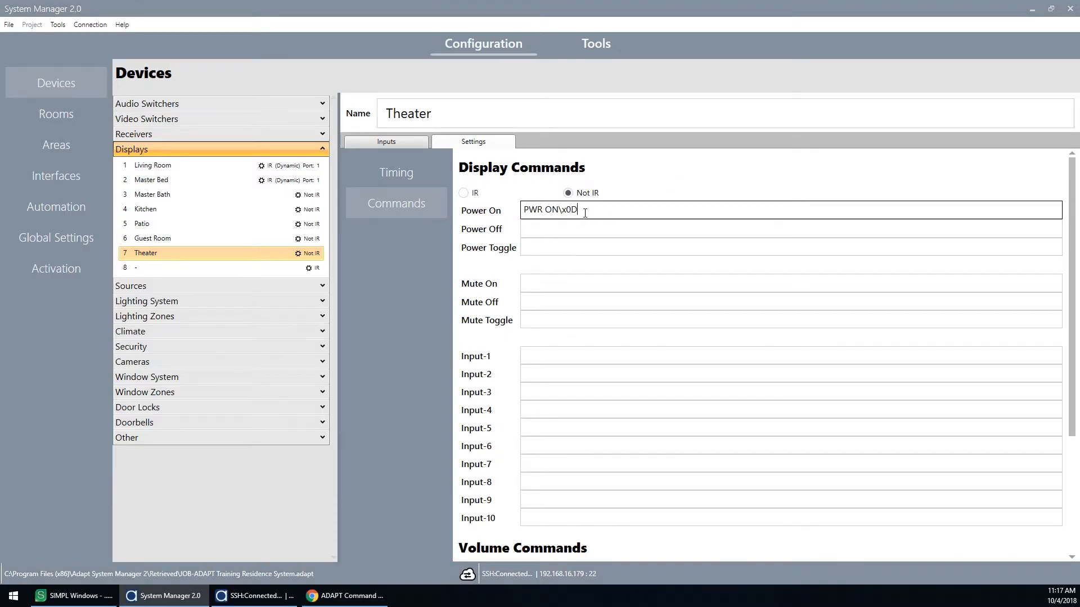
Step: Copy the Epson projector Power Off string PWR OFF\x0D from the workbook into the Theater display's Power Off command
key(alt+Tab)
key(alt+Tab)
click(543, 231)
key(ctrl+v)
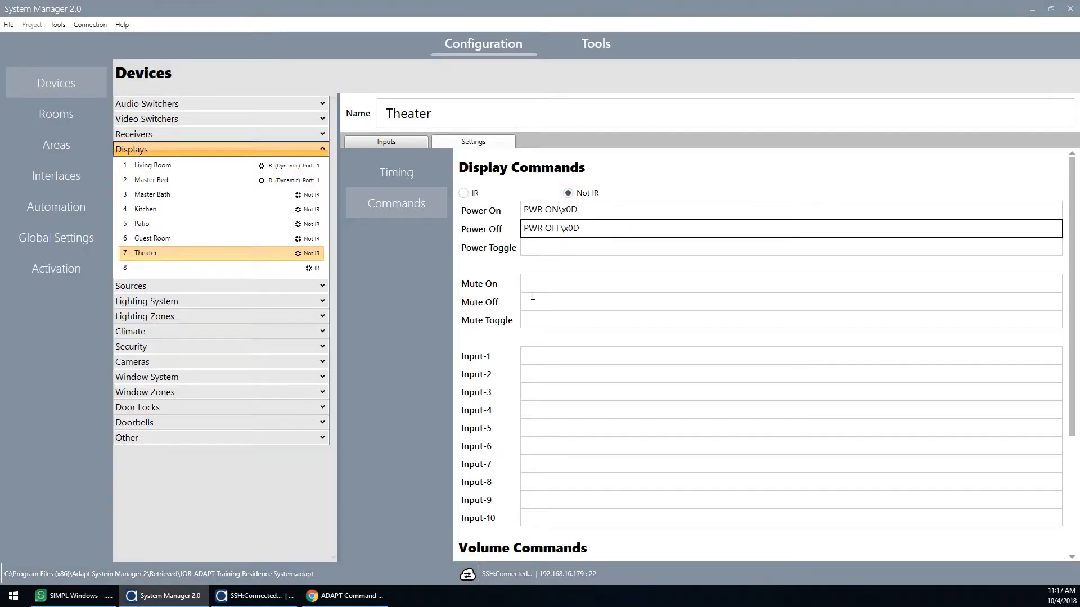
click(576, 357)
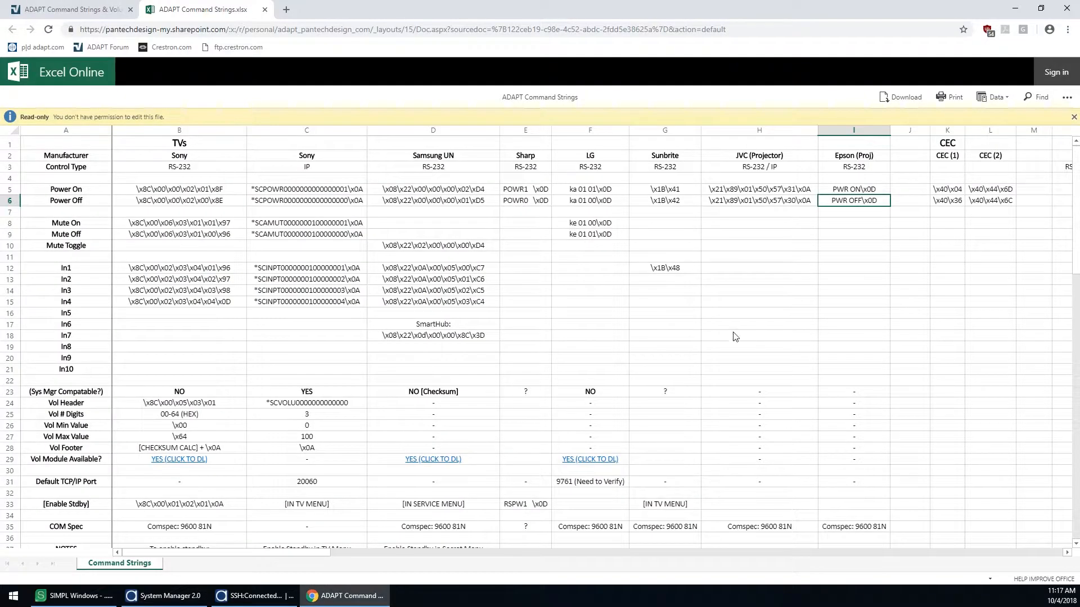
key(alt+Tab)
key(alt+Tab)
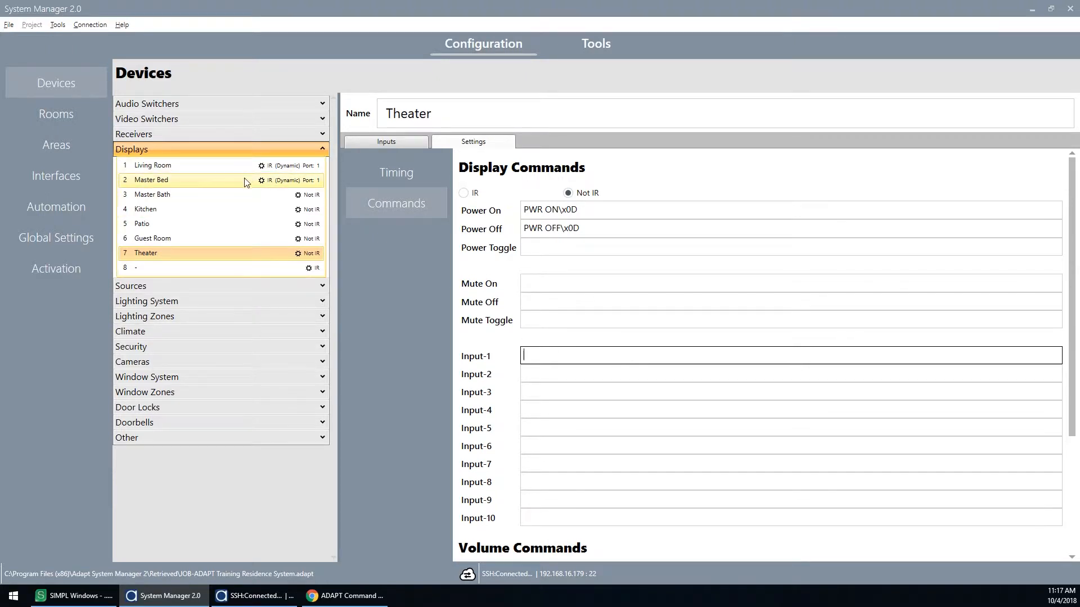
Step: Set the Theater display's timing to a Delay After On of 20000 ms and a Delay After Off of 30000 ms
click(392, 172)
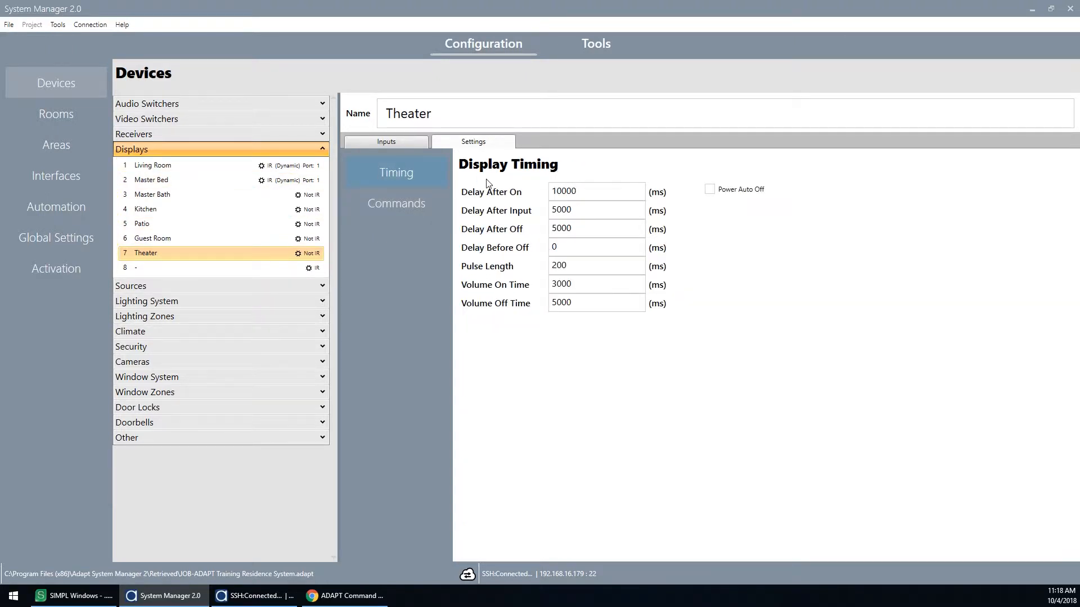
text(2000)
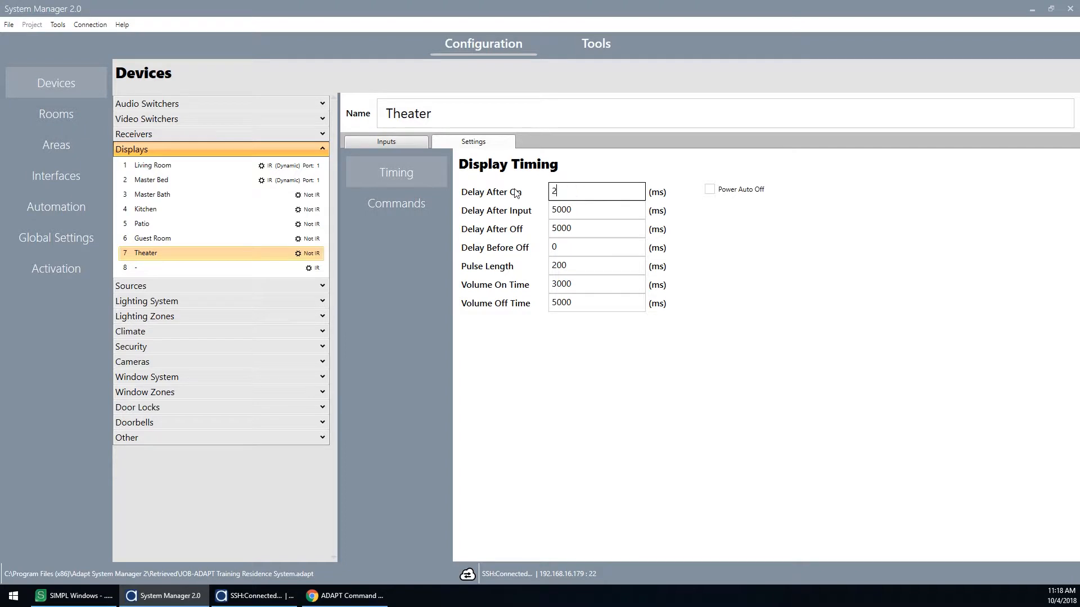
click(598, 229)
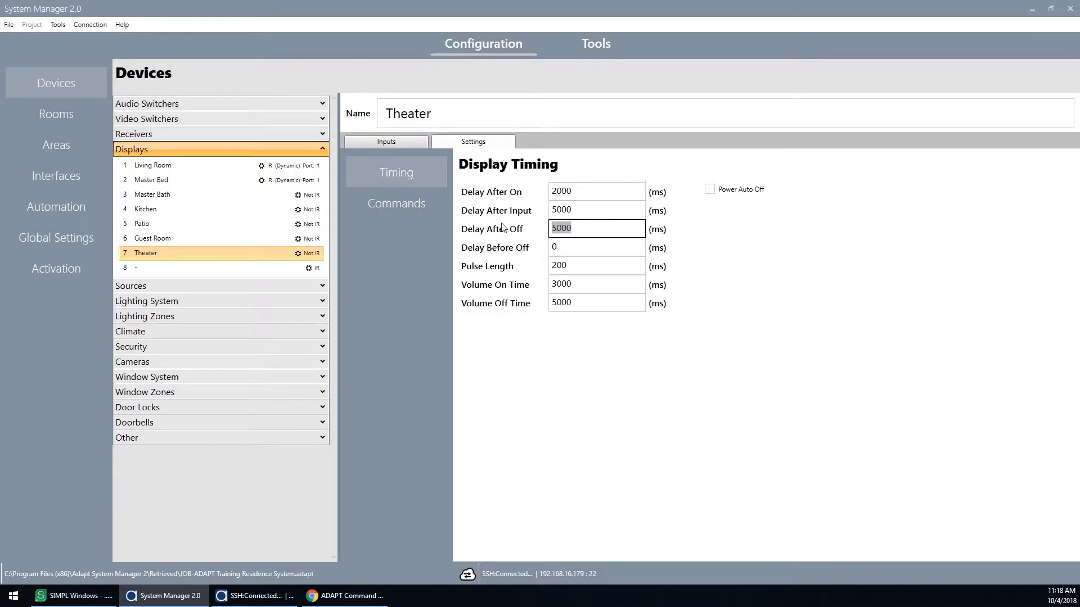
click(576, 191)
text(0)
drag(574, 228, 505, 231)
text(30000)
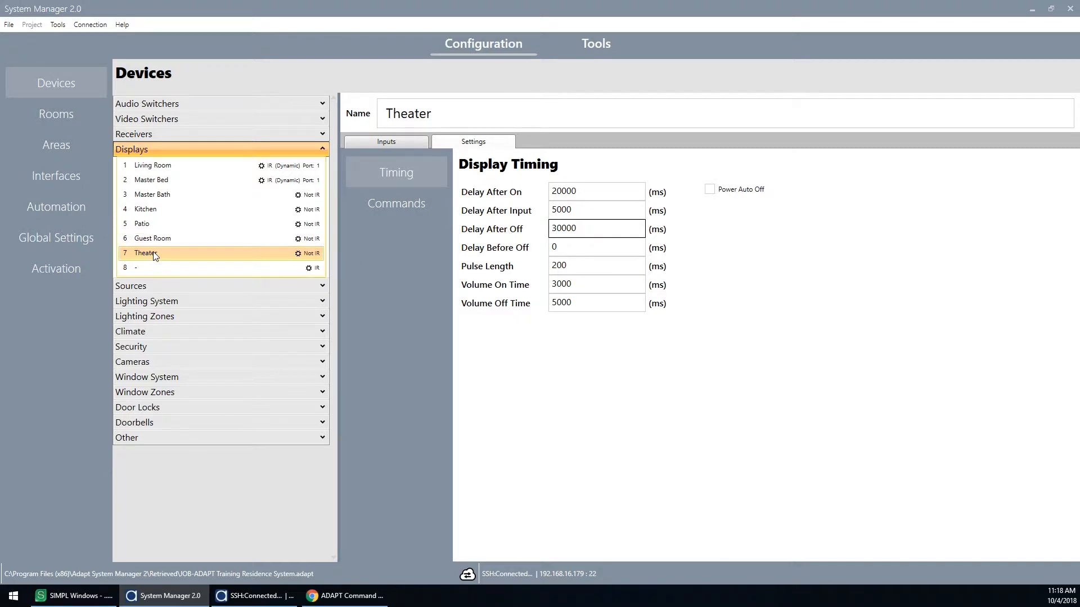
drag(612, 192, 497, 195)
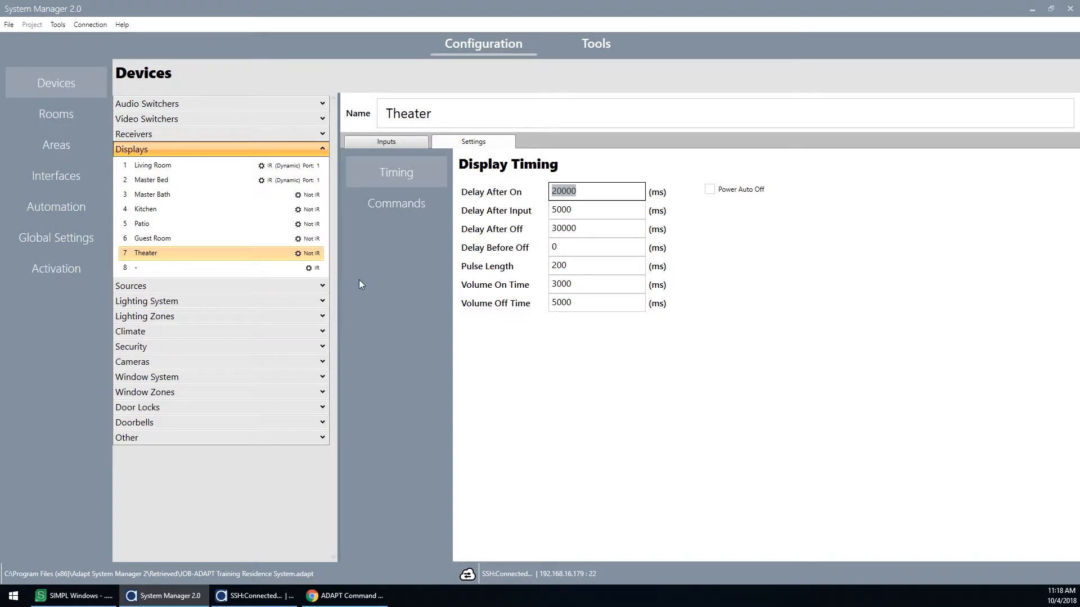
Step: Remove the number suffixes from the names of sources 1 and 2, leaving DirecTV and TiVo
click(223, 290)
click(236, 183)
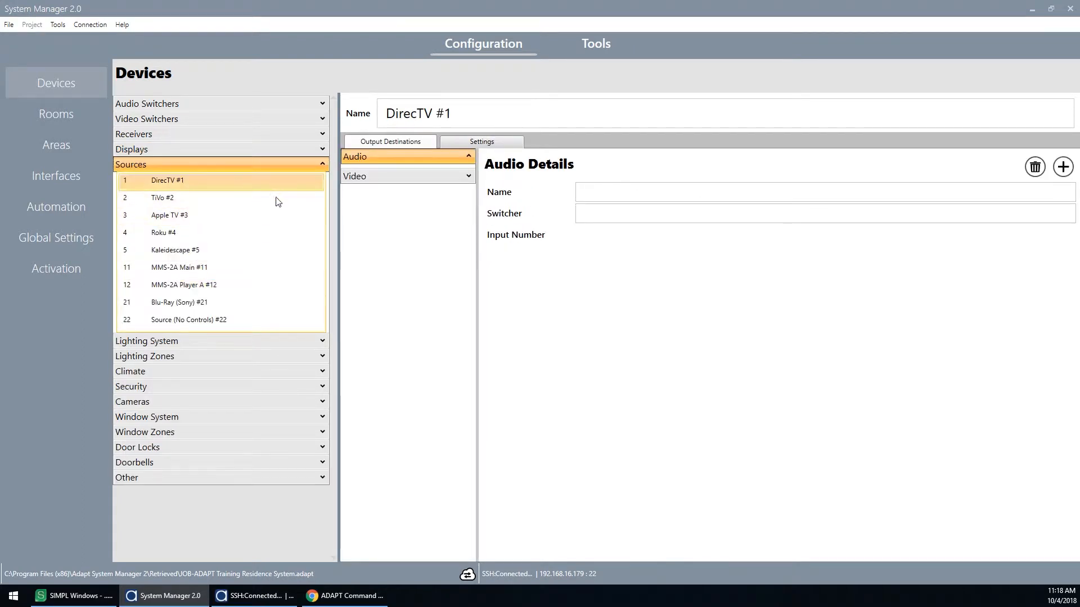
drag(434, 113, 508, 121)
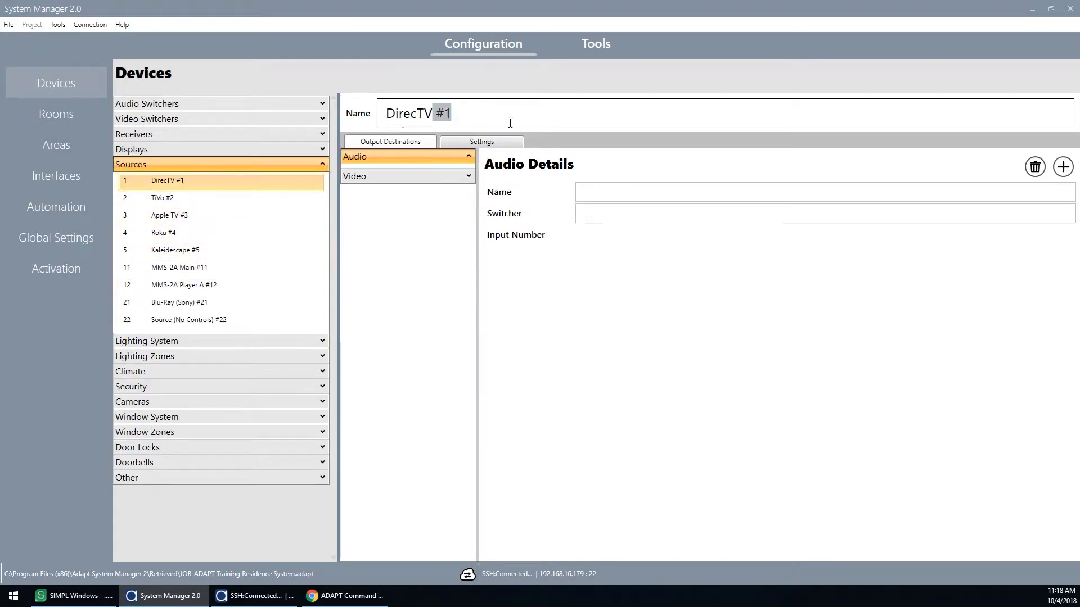
key(BackSpace)
click(161, 197)
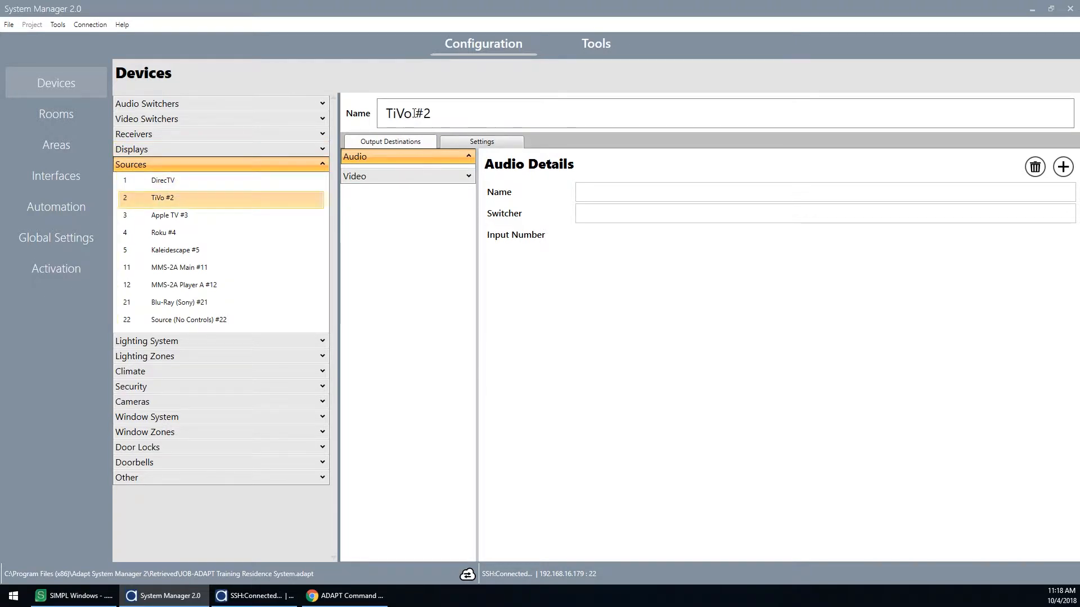
key(BackSpace)
drag(413, 113, 647, 114)
Step: Shorten the names of sources 3, 4 and 5 to Apple TV, Roku and Kaleidescape
click(260, 216)
key(BackSpace)
click(262, 232)
key(BackSpace)
click(260, 250)
key(BackSpace)
Step: Shorten the names of sources 11 and 12 to MMS-2A Main and MMS-2A Player A
click(207, 268)
key(BackSpace)
click(260, 285)
key(BackSpace)
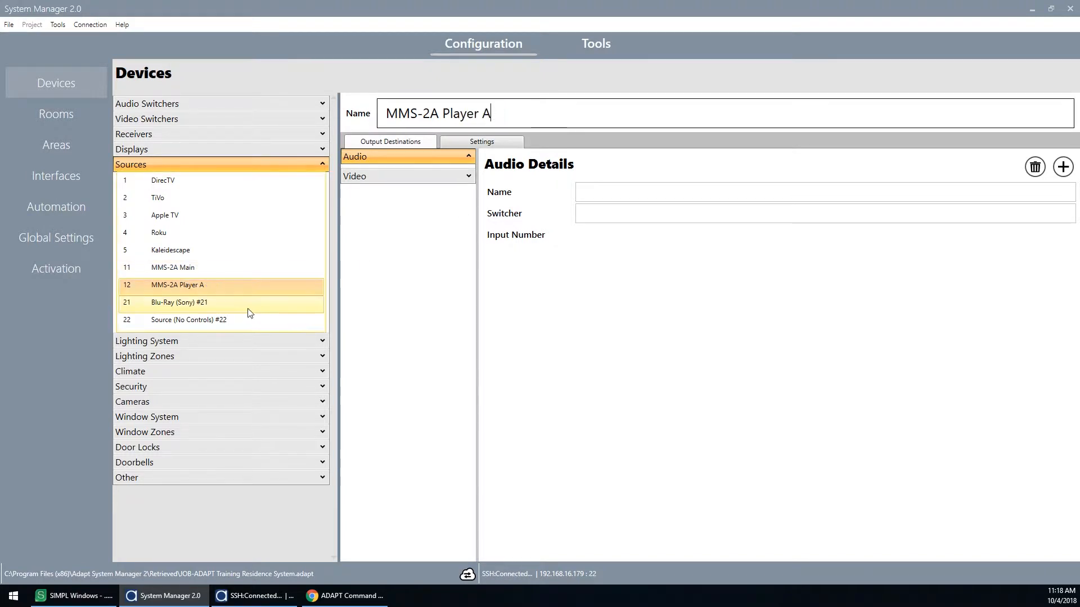
Step: Shorten the name of source 21 to Blu-Ray
click(270, 297)
drag(472, 114, 592, 113)
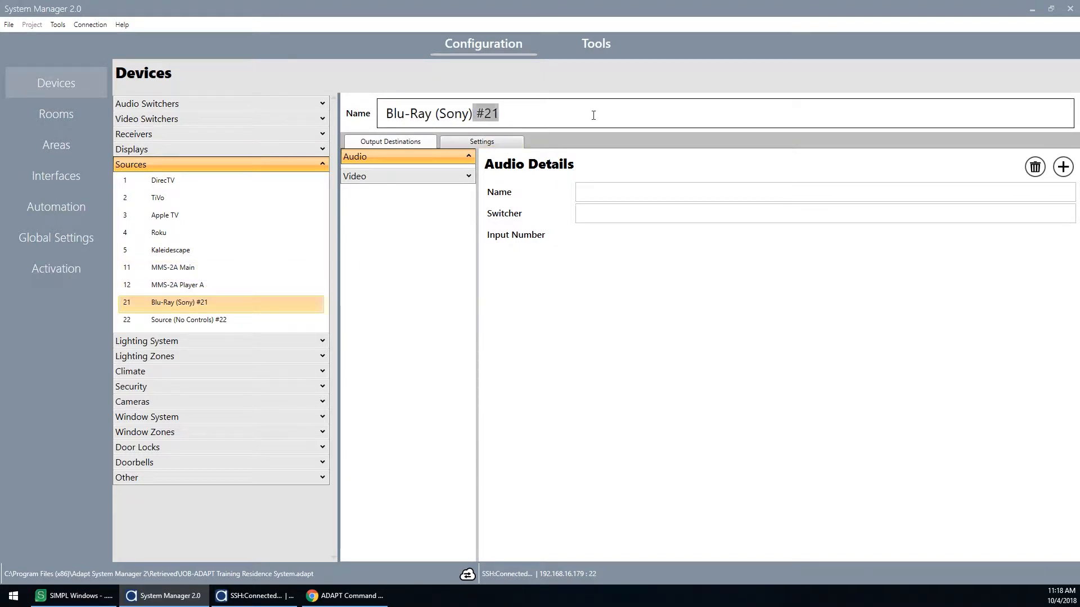
key(BackSpace)
drag(473, 113, 435, 115)
key(BackSpace)
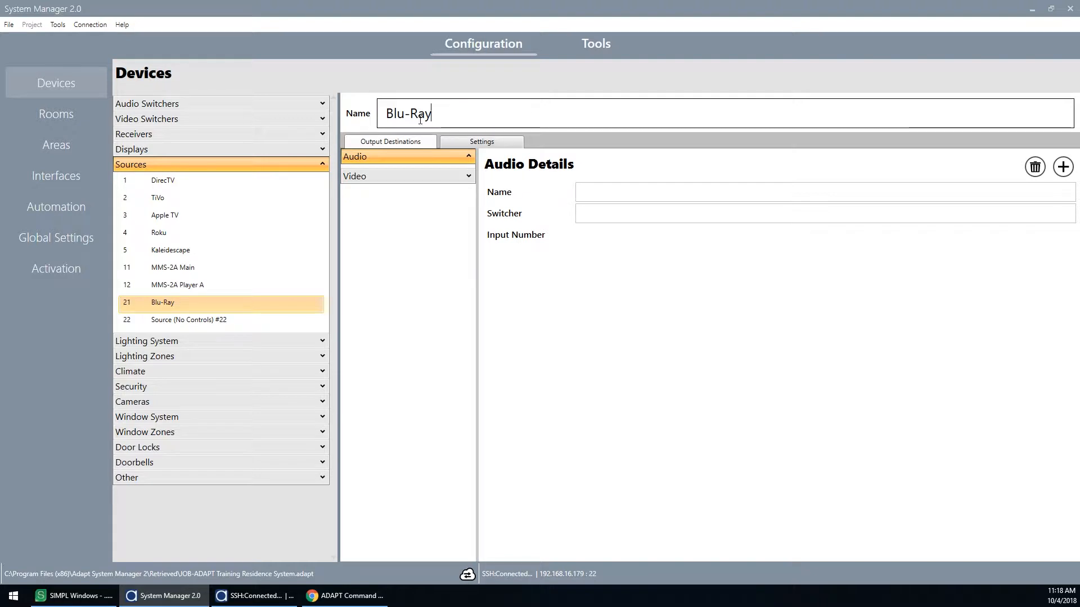
Step: Rename source 22 as XboX
click(223, 320)
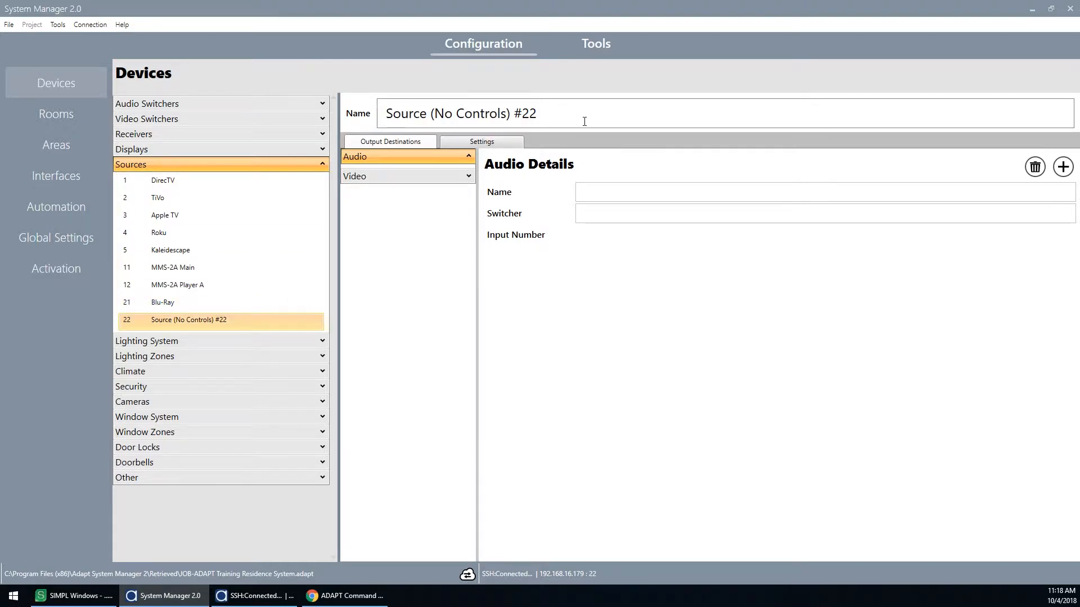
drag(539, 114, 370, 109)
text(XboX)
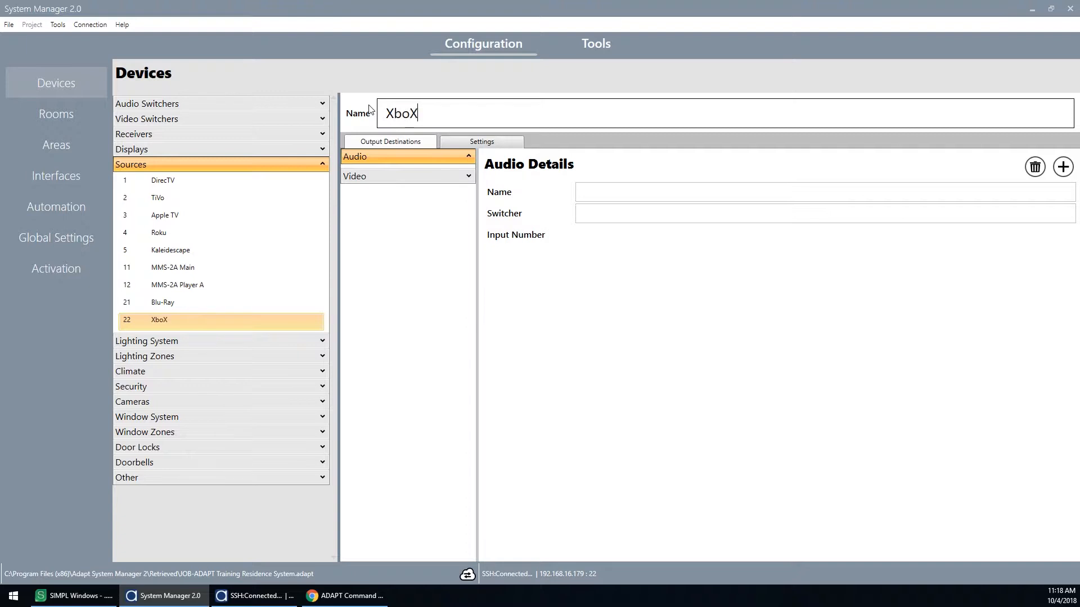
Step: Assign the DirecTV icon to source 1, DirecTV, in its general settings
click(247, 186)
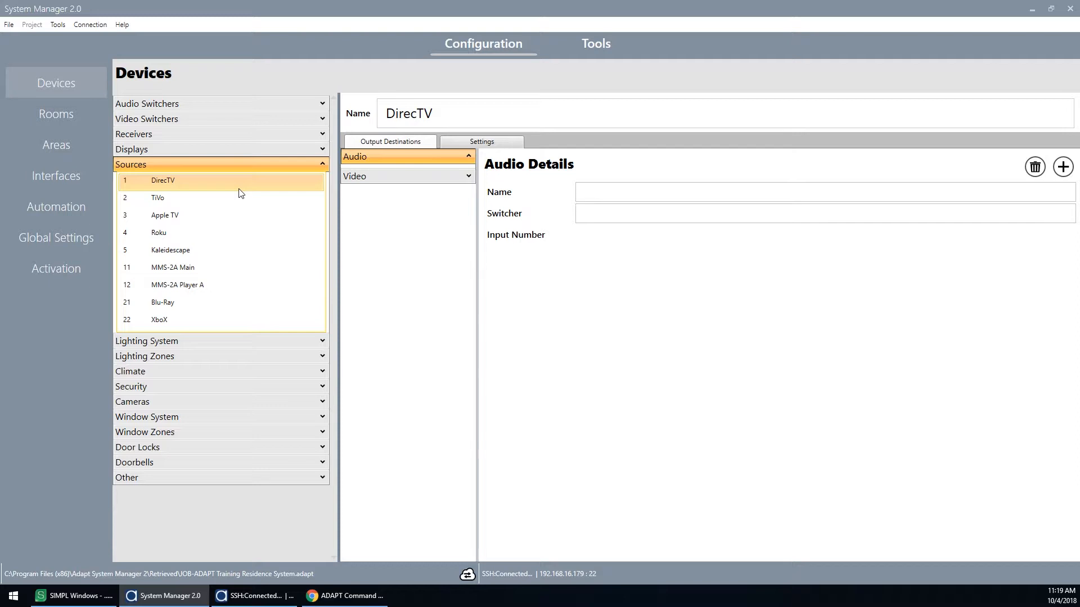
click(489, 141)
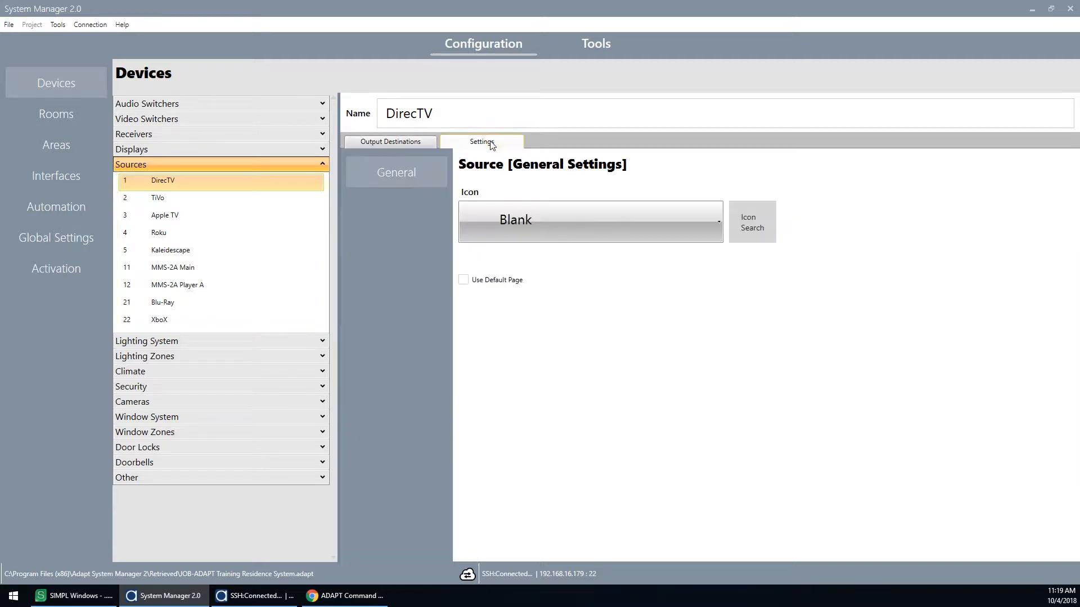
click(513, 218)
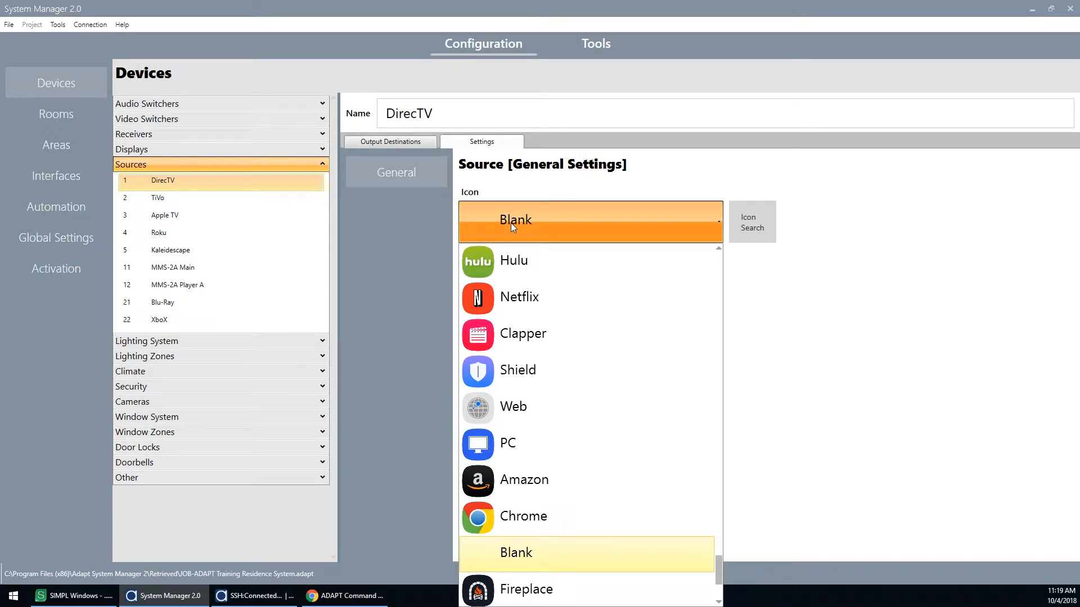
text(dir)
key(Return)
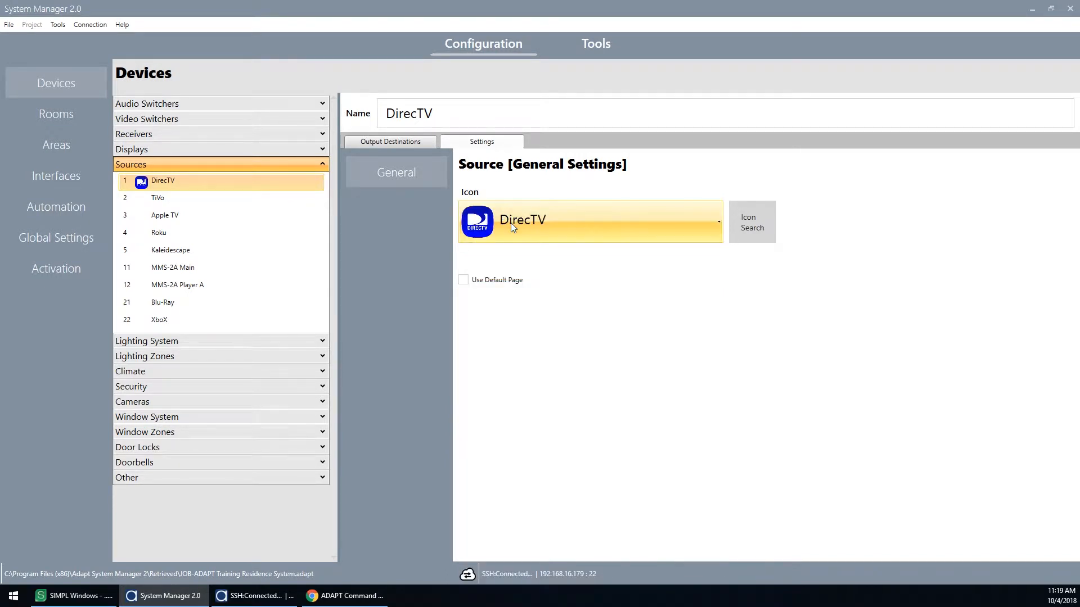
Step: Assign the TiVo icon to source 2, TiVo, in its general settings
click(315, 201)
click(485, 144)
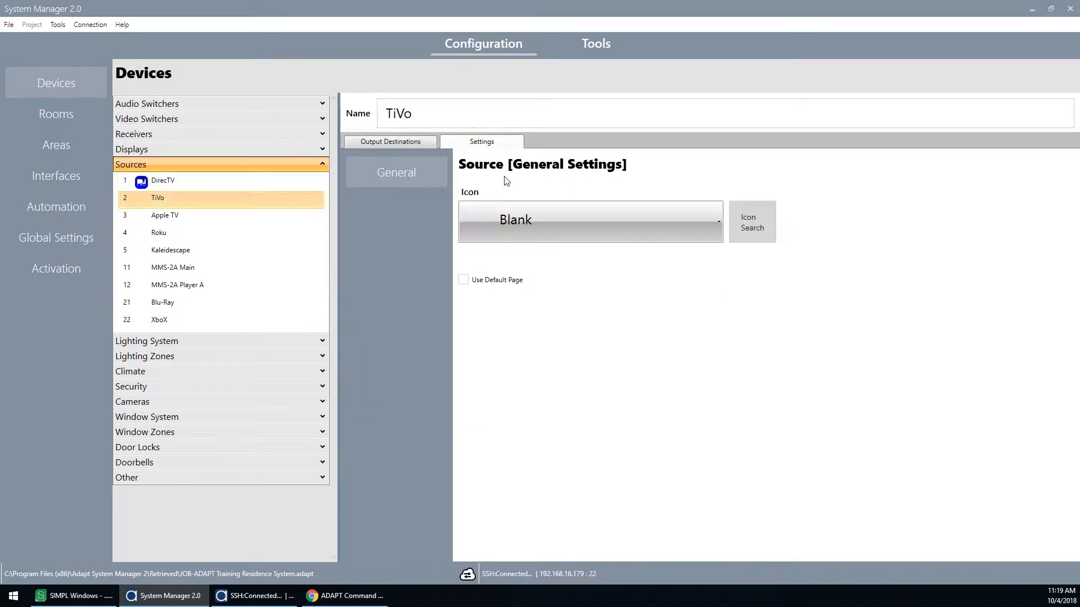
click(509, 220)
text(ti)
key(Return)
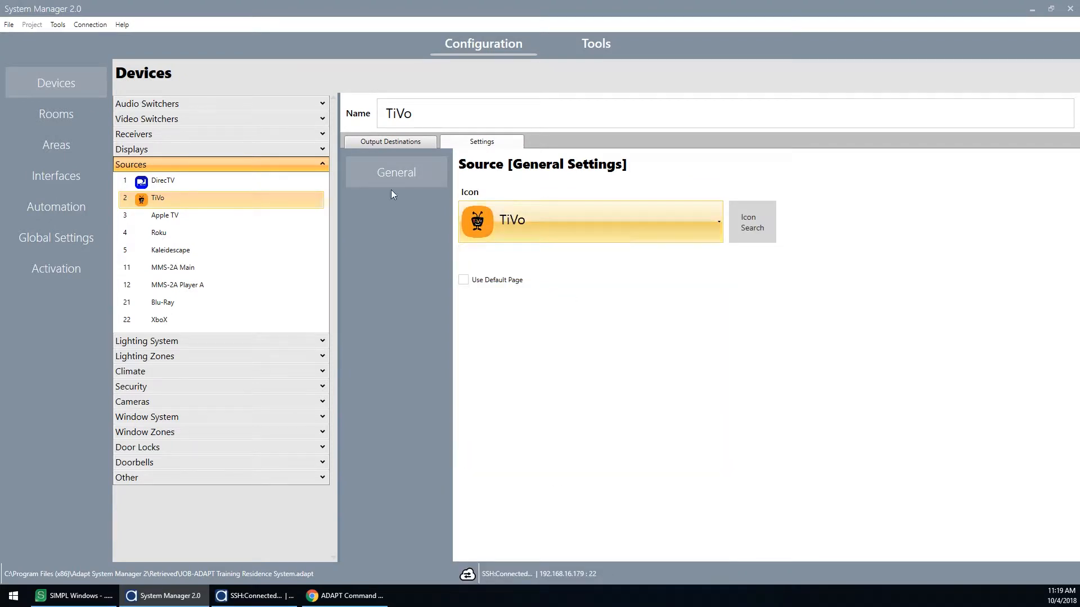
Step: Assign the AppleTV icon to source 3, Apple TV, in its general settings
click(265, 217)
click(500, 141)
click(539, 218)
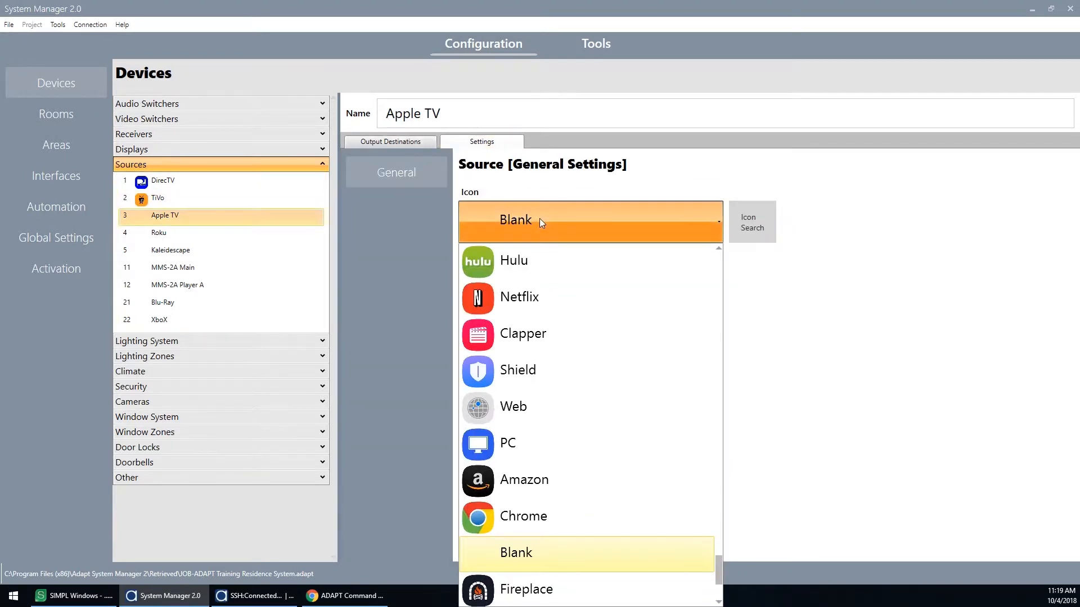
text(app)
key(Return)
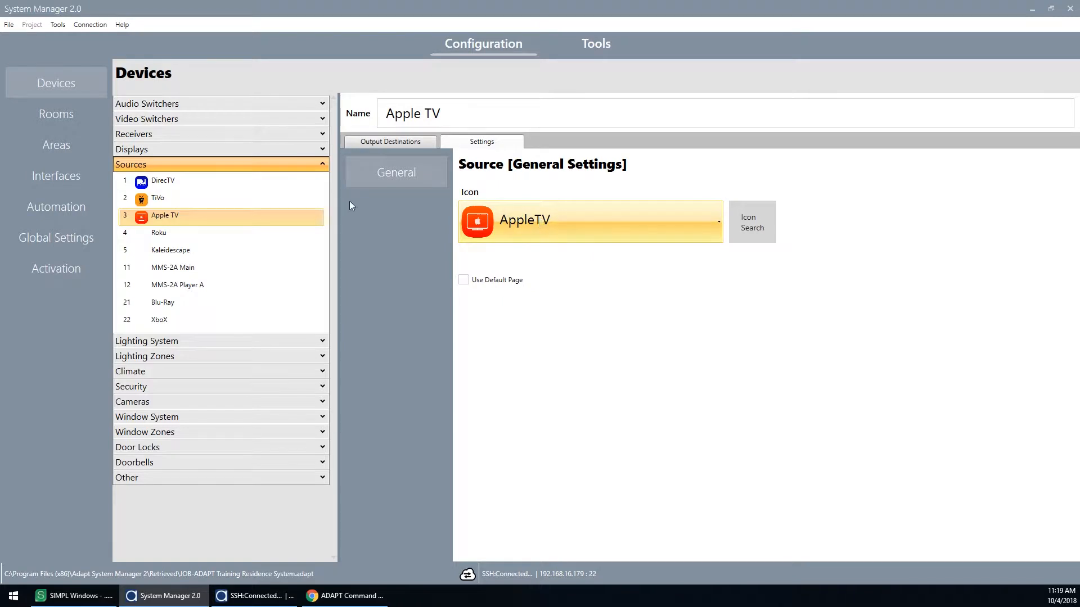
Step: Assign the Roku icon to source 4, Roku, in its general settings
click(234, 234)
click(459, 144)
click(544, 224)
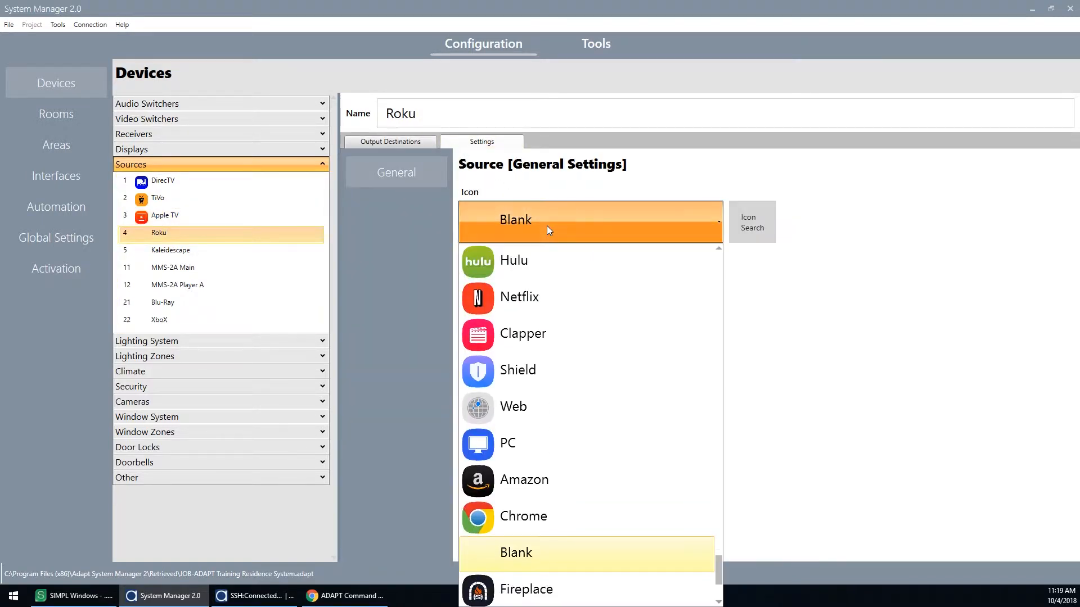
text(rok)
key(Return)
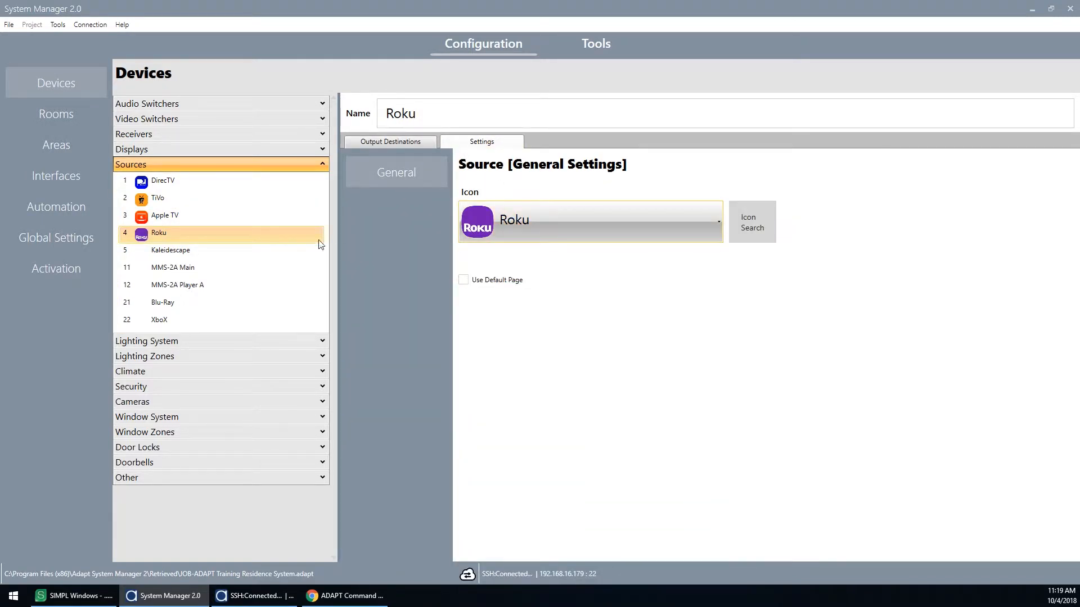
Step: Assign the Kaleidescape icon to source 5, Kaleidescape, in its general settings
click(307, 250)
click(487, 139)
click(550, 217)
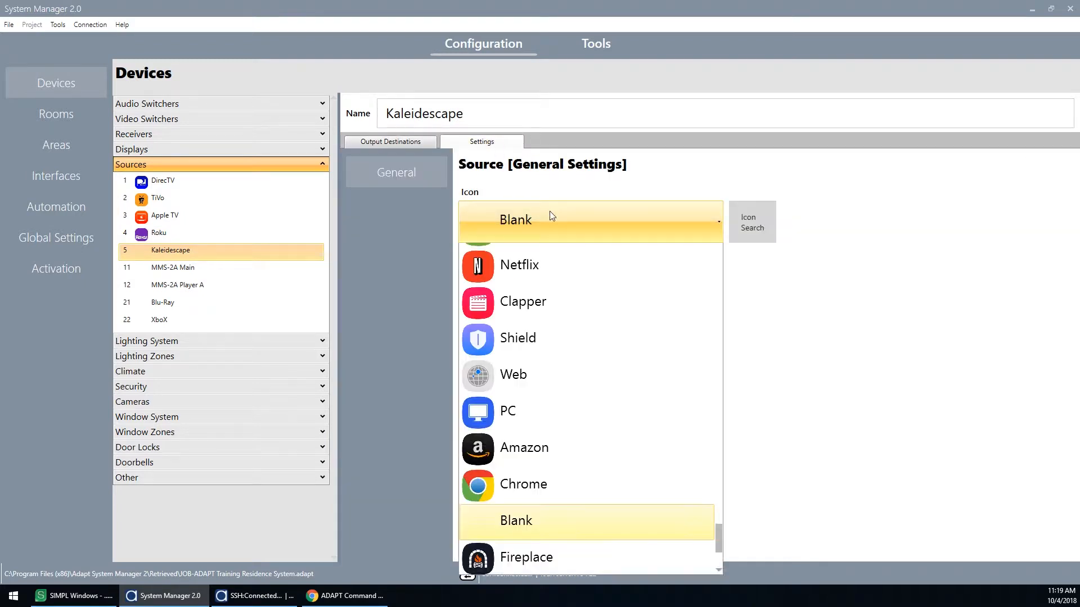
text(kal)
key(Return)
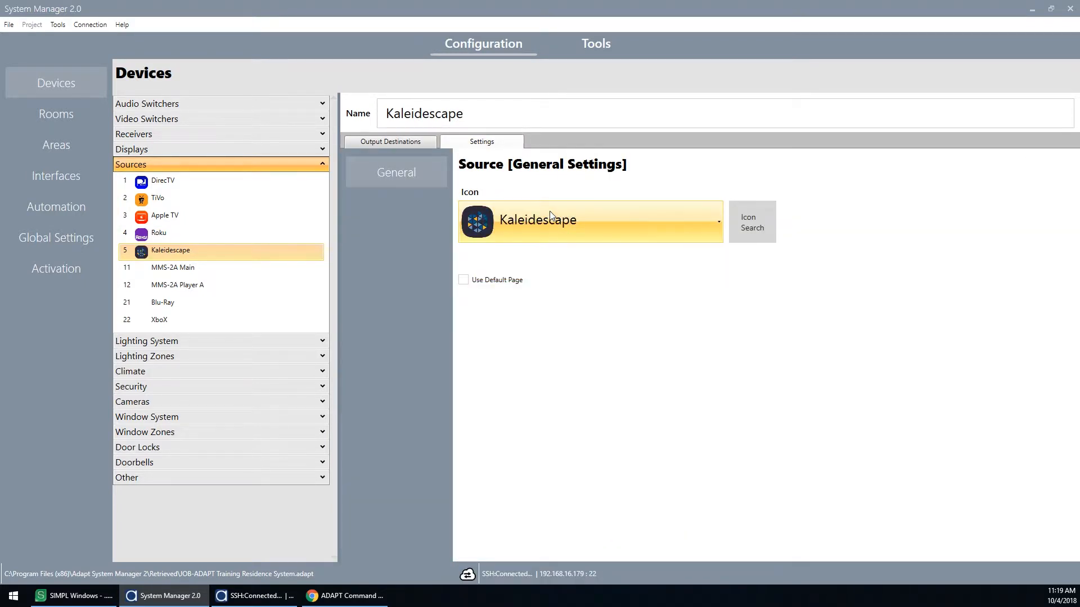
Step: Assign the Music Note icon to sources 11 and 12, MMS-2A Main and MMS-2A Player A
click(283, 268)
click(489, 142)
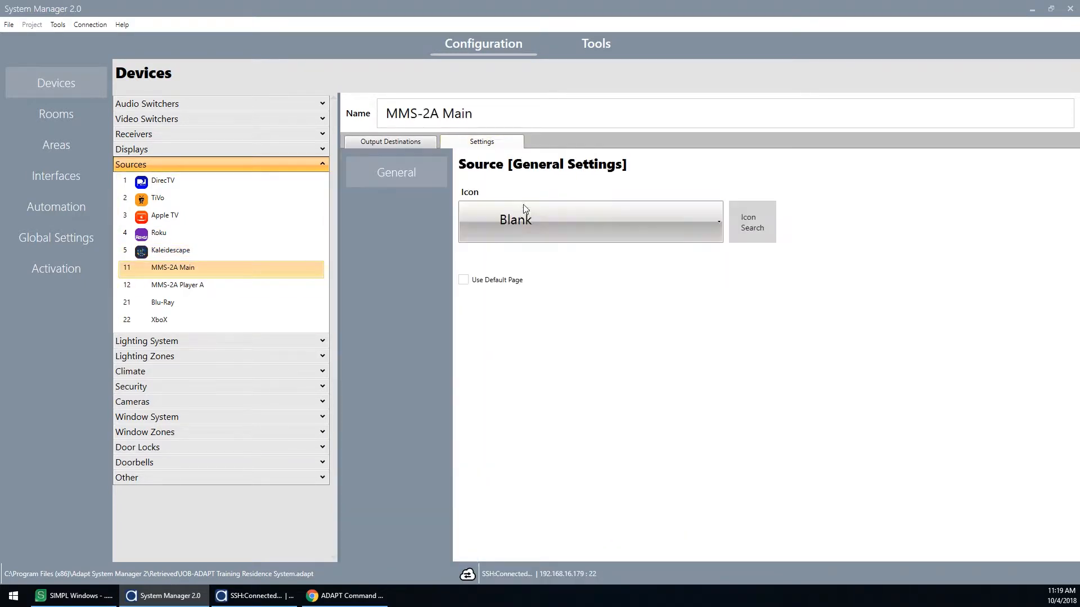
click(532, 218)
text(mus)
key(Return)
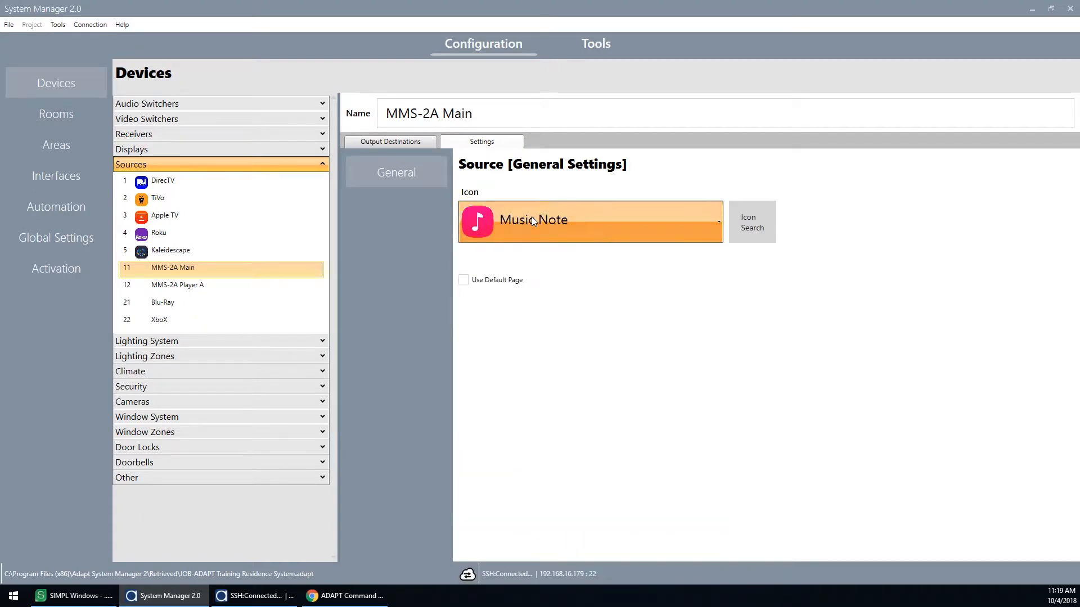
click(245, 284)
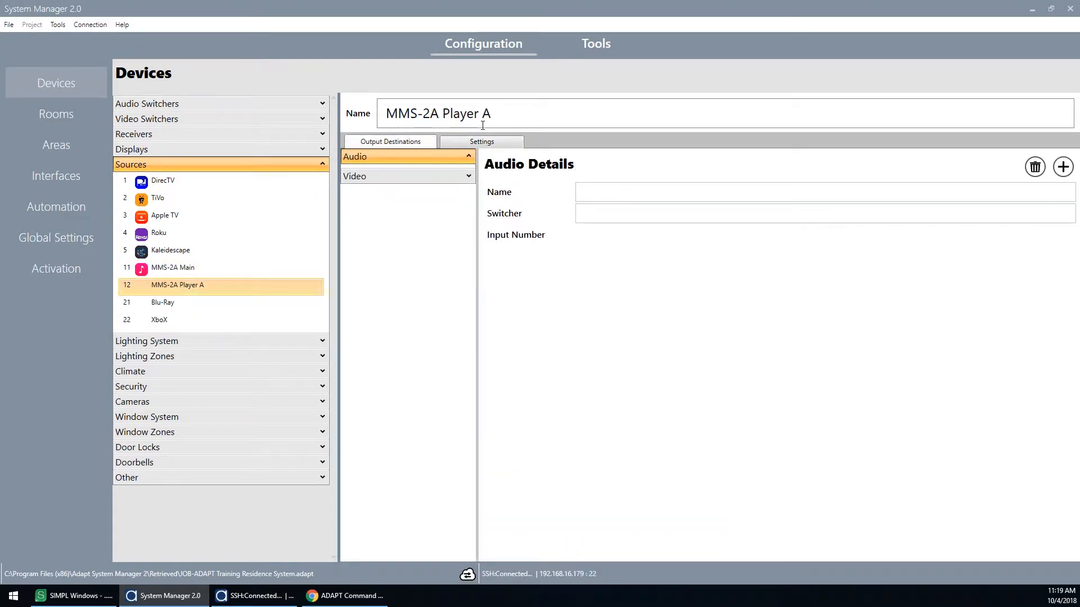
click(482, 142)
click(522, 219)
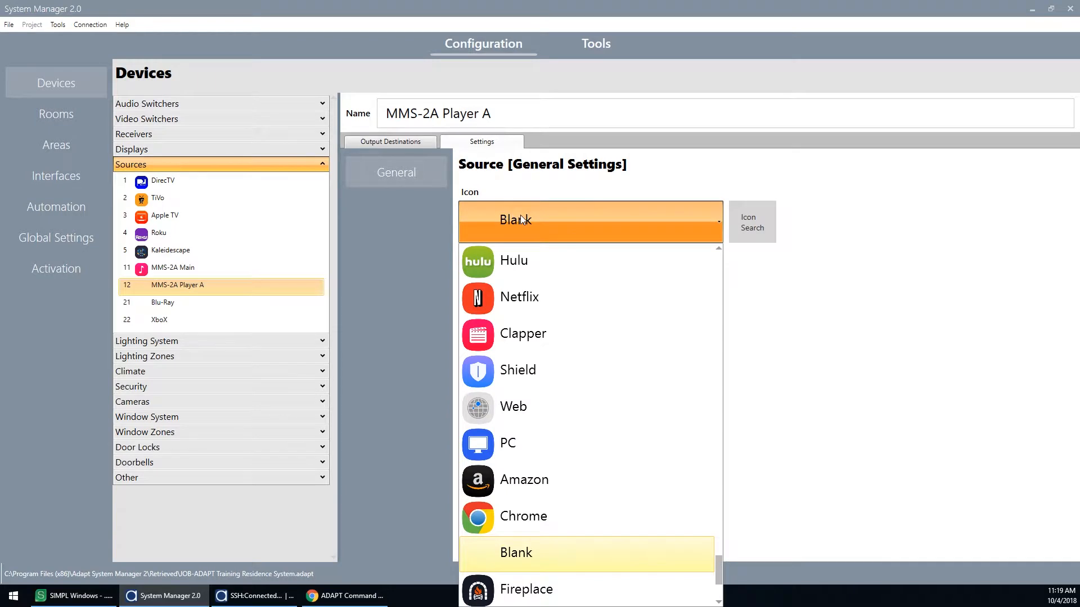
text(mus)
key(Return)
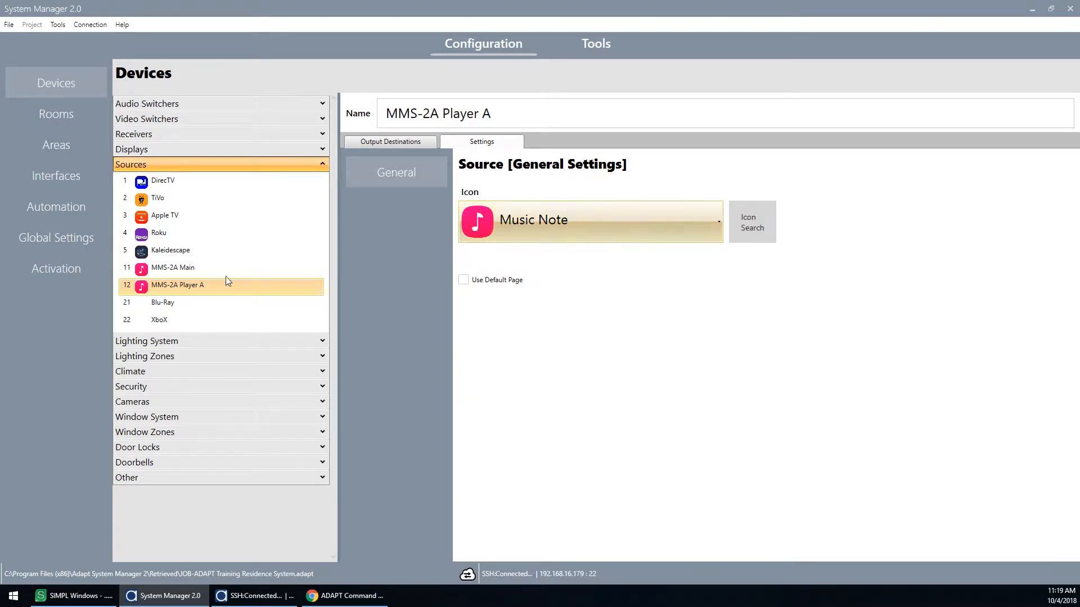
Step: Assign the Blu-ray icon to source 21, Blu-Ray, in its general settings
click(190, 304)
click(509, 142)
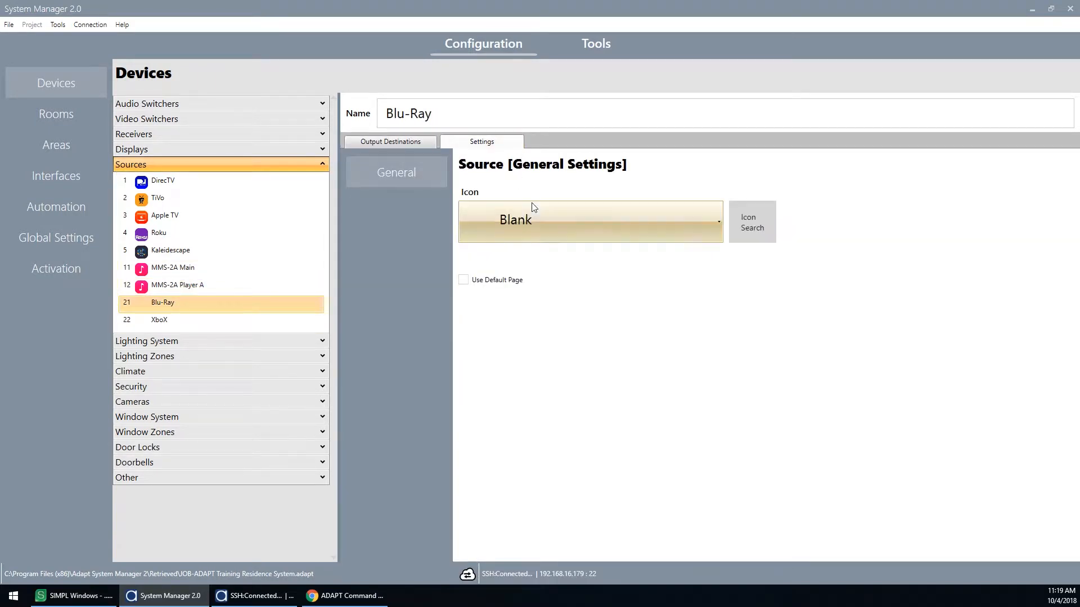
click(547, 229)
text(blu)
key(Return)
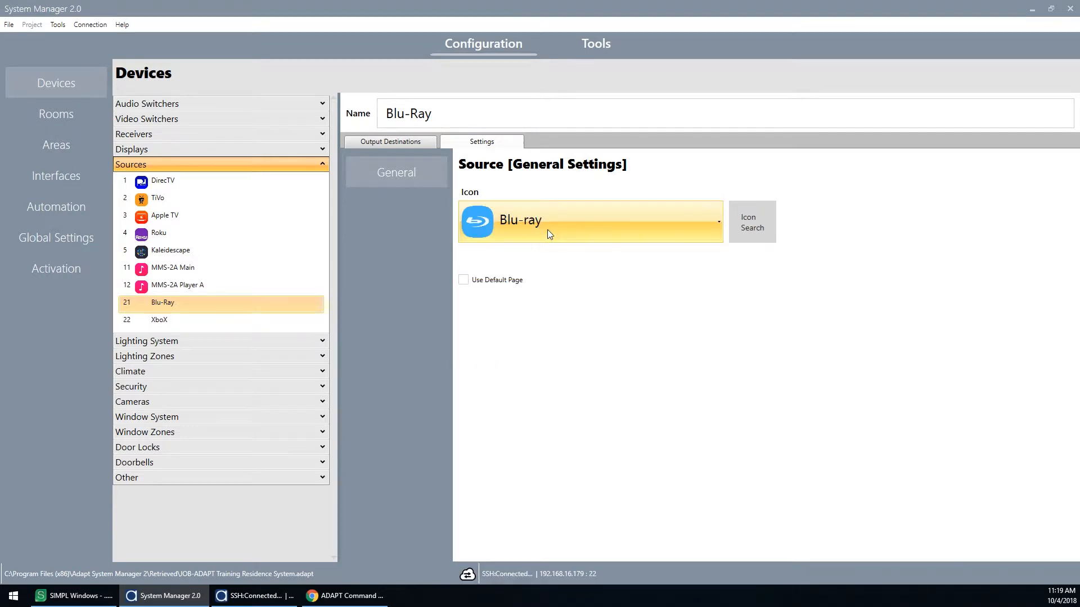
Step: Rename the XboX source as Xbox and assign it the Xbox 360 icon
click(271, 323)
click(445, 112)
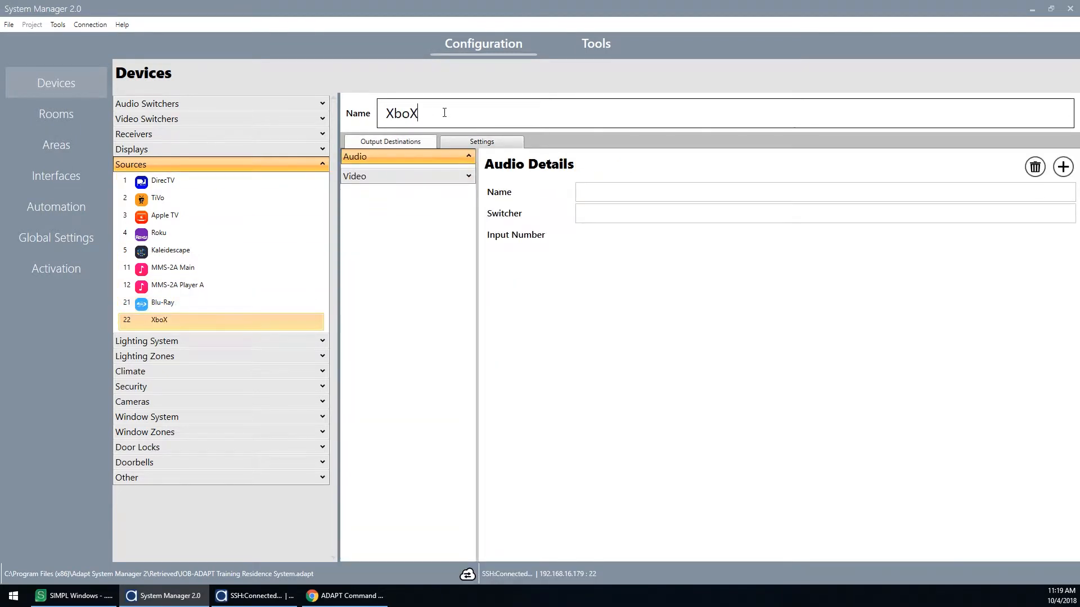
key(BackSpace)
text(x)
click(481, 141)
click(539, 226)
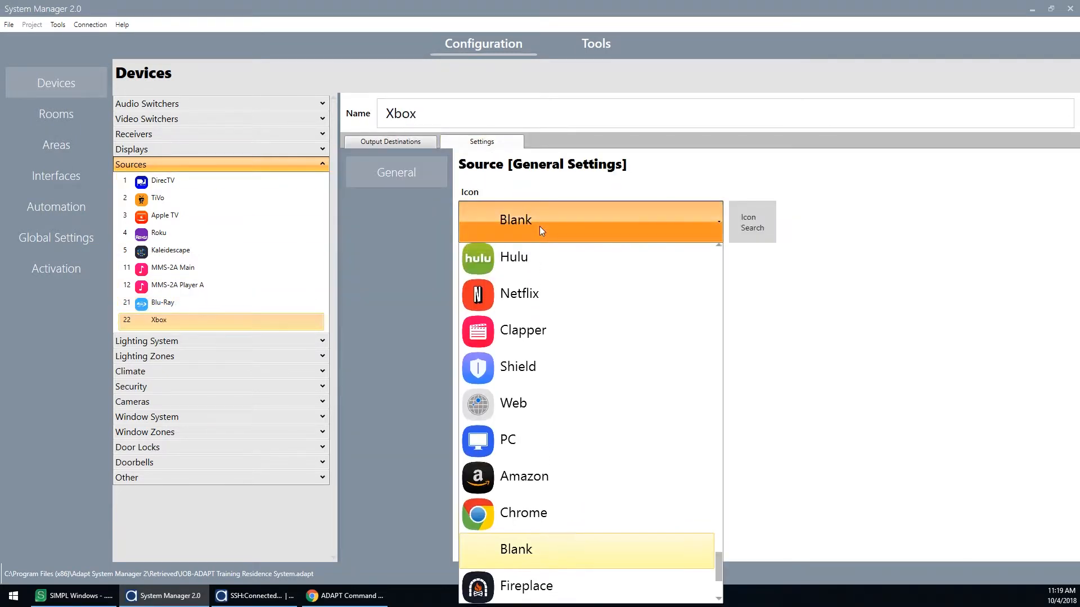
text(xbox)
click(544, 273)
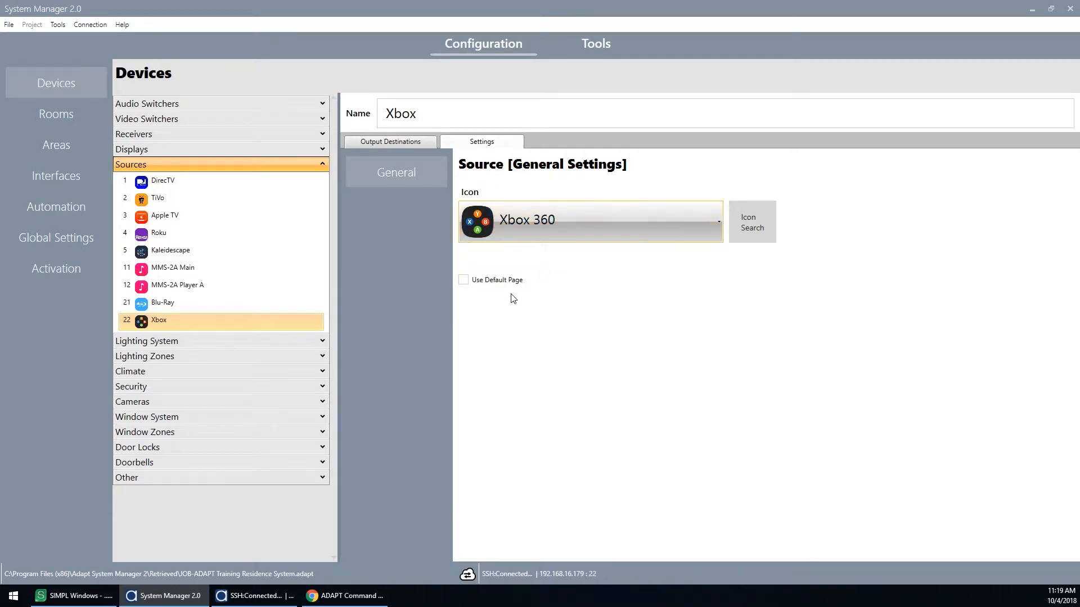
Step: Review the switcher, receiver and display device groups, including the Theater display's inputs, and return to the DirecTV source
click(174, 188)
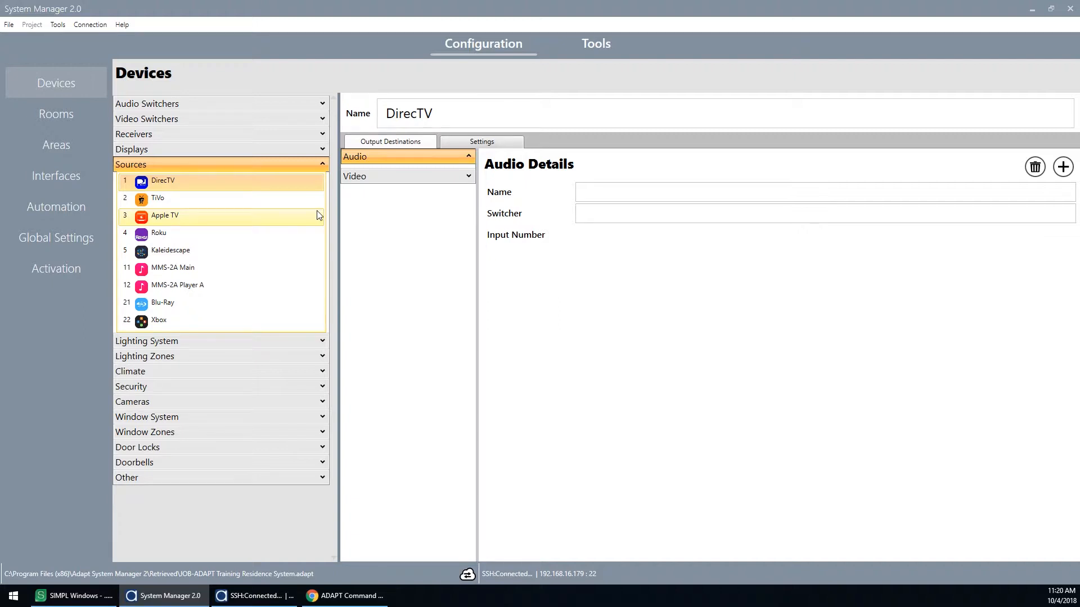
click(205, 105)
click(196, 141)
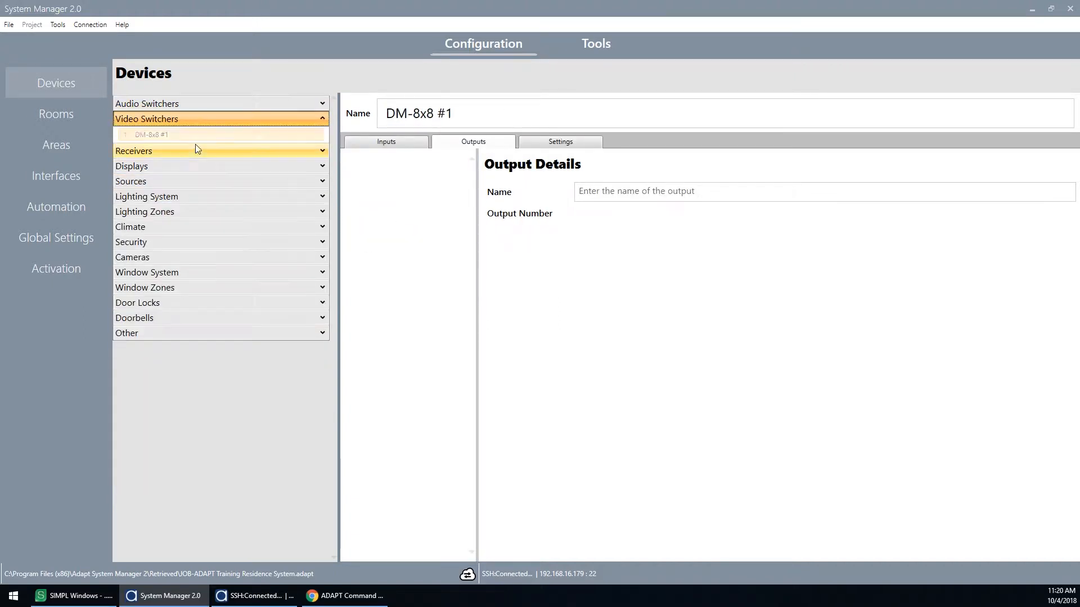
click(197, 149)
click(190, 174)
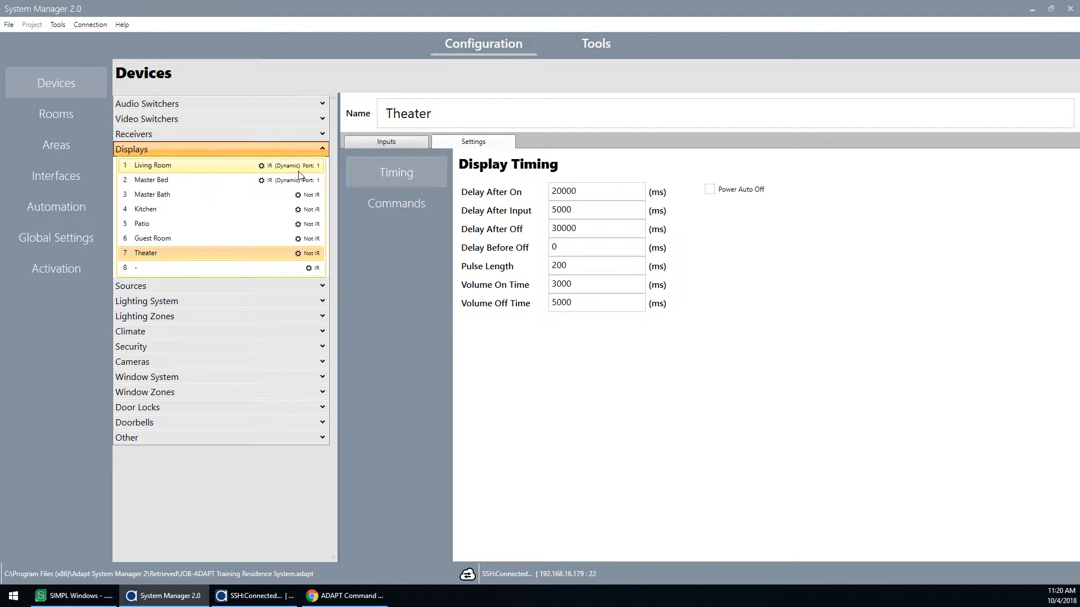
click(387, 142)
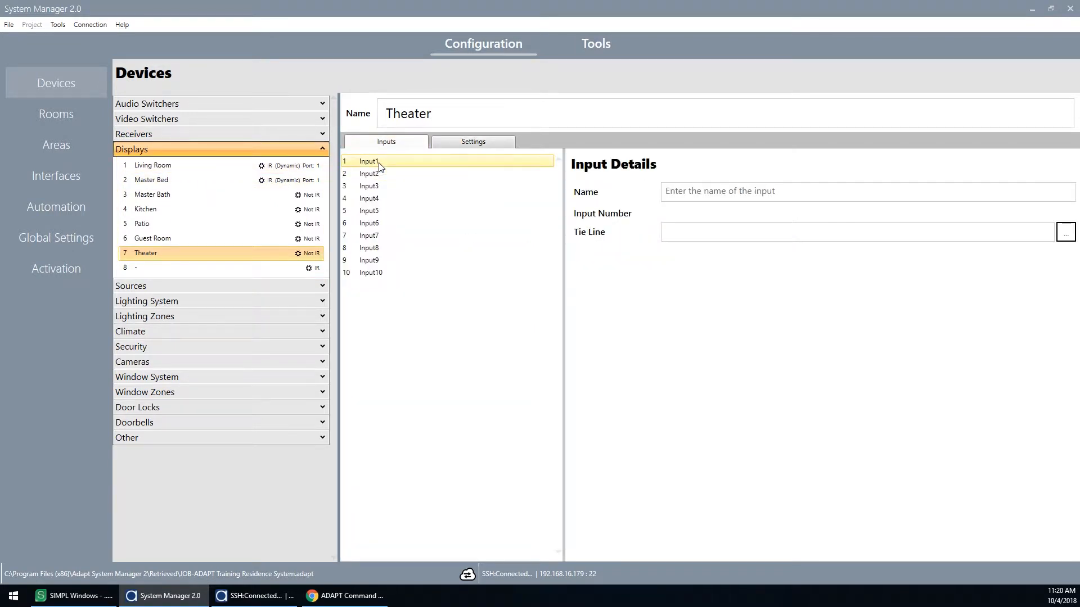
click(204, 285)
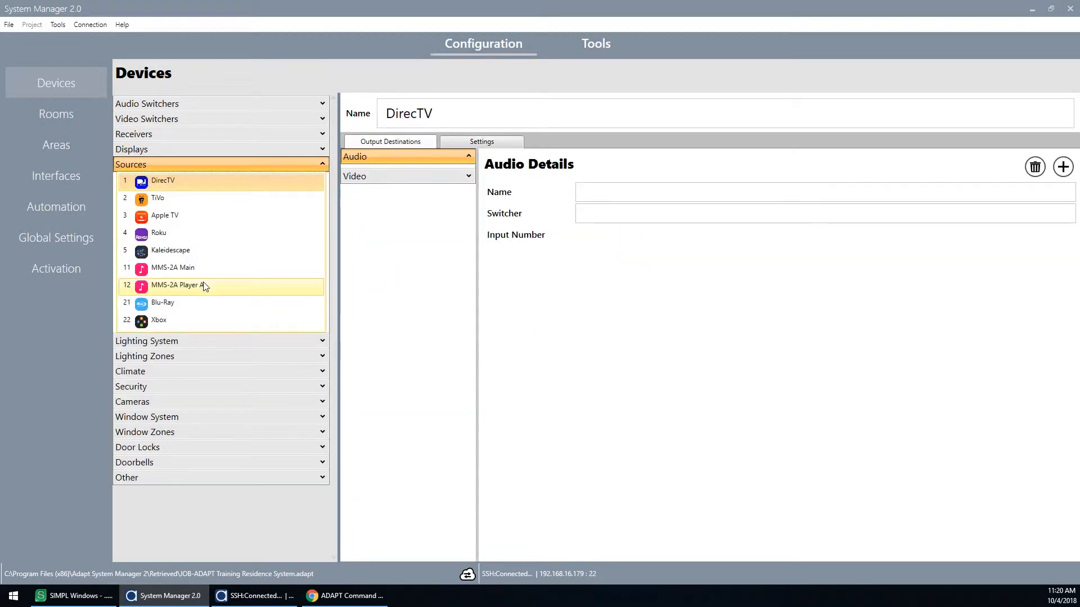
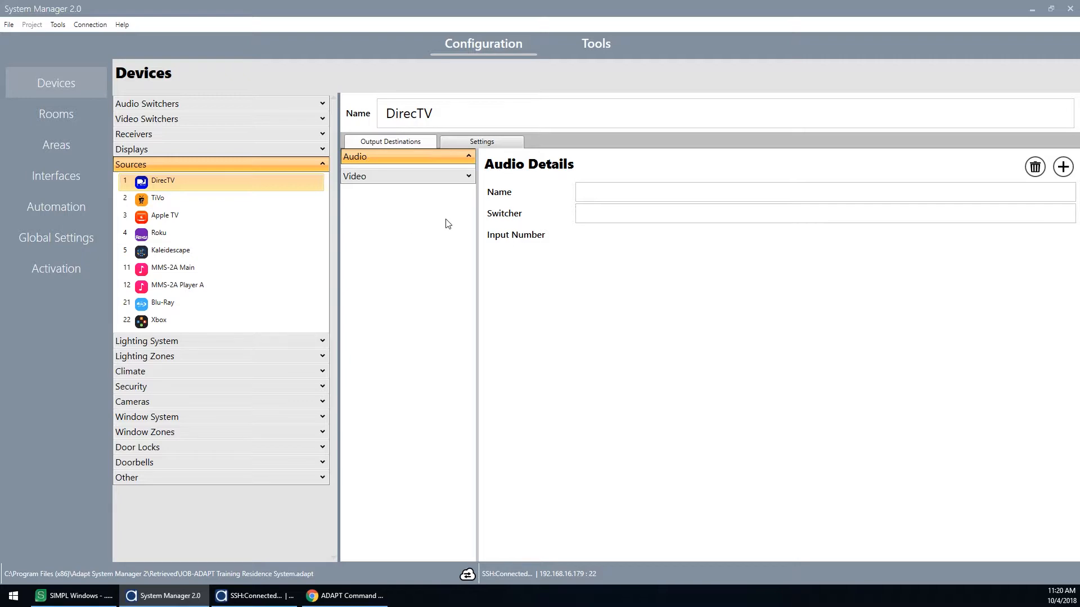
Step: Add the DirecTV input of C2N-AMP-6x100 #1 as an audio output destination for the DirecTV source
click(1063, 167)
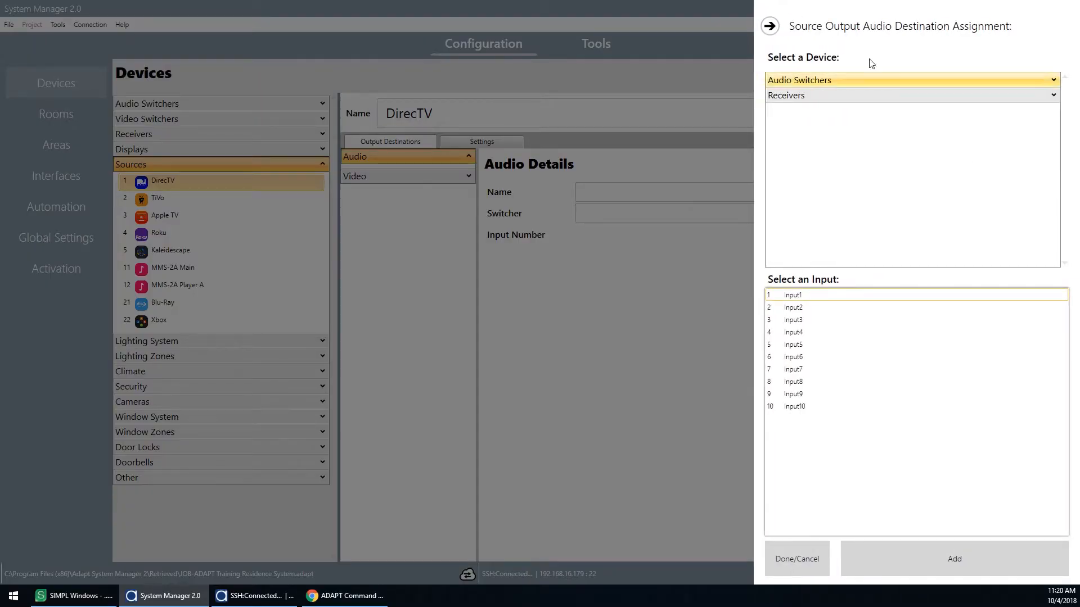
click(769, 26)
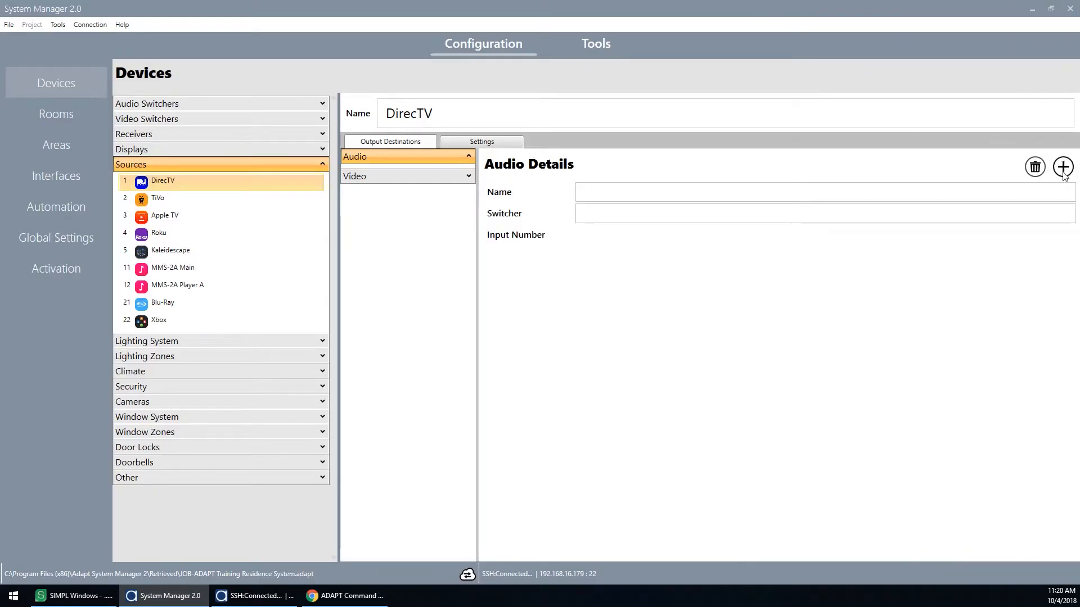
click(1063, 167)
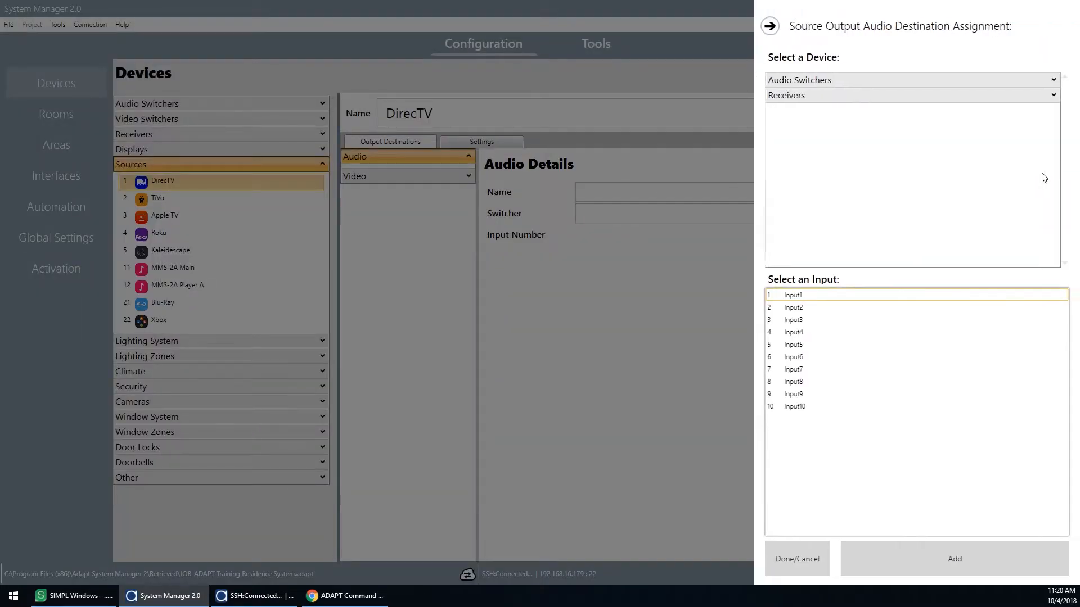
click(829, 84)
click(833, 97)
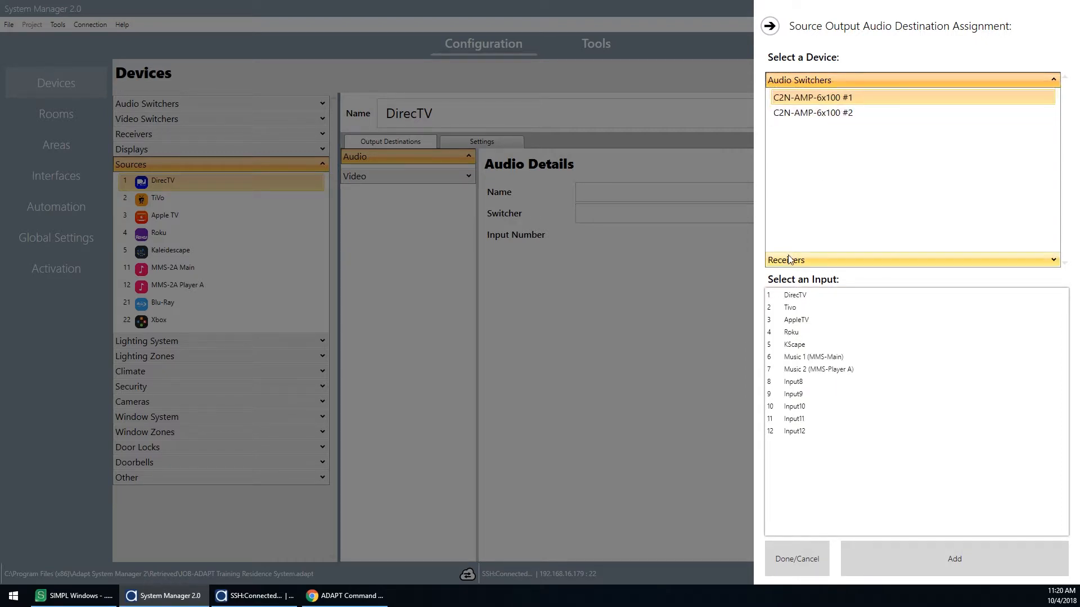
click(838, 111)
click(835, 98)
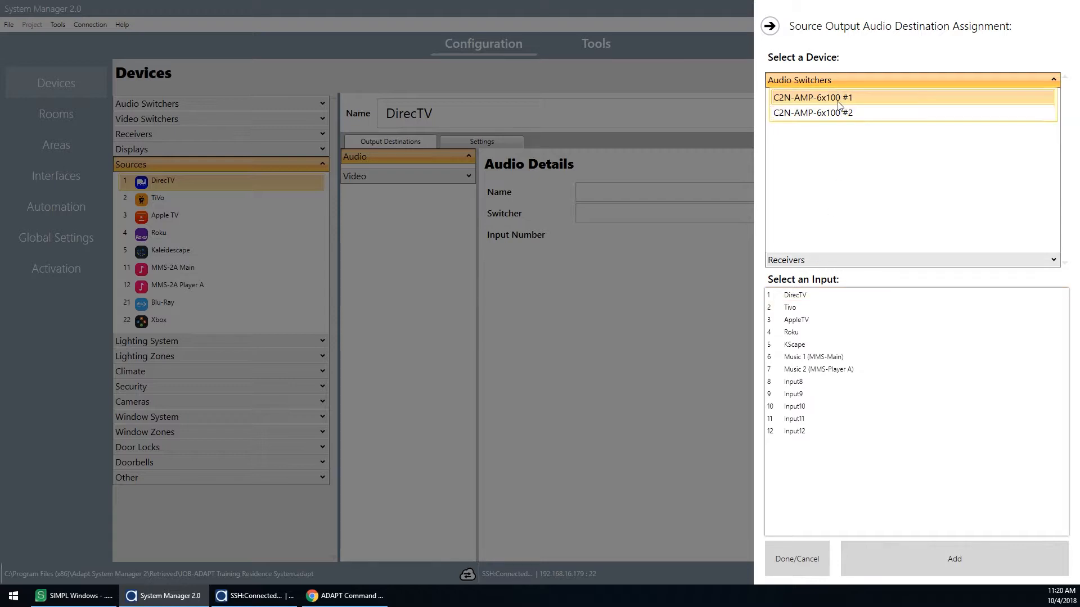
click(828, 297)
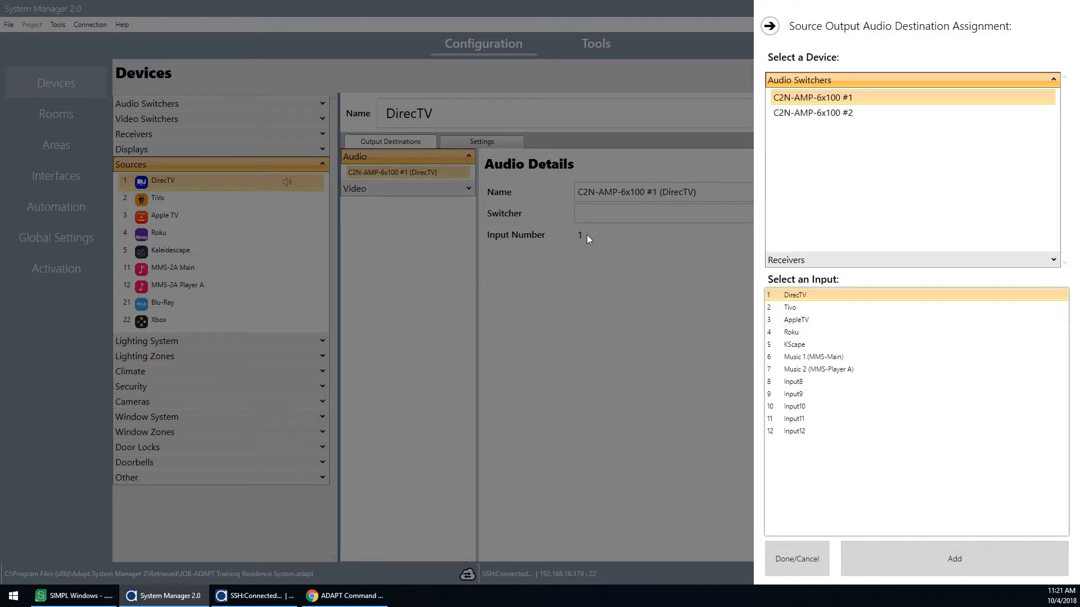
Step: Add the DirecTV input of C2N-AMP-6x100 #2 as a second audio destination for the DirecTV source
click(806, 115)
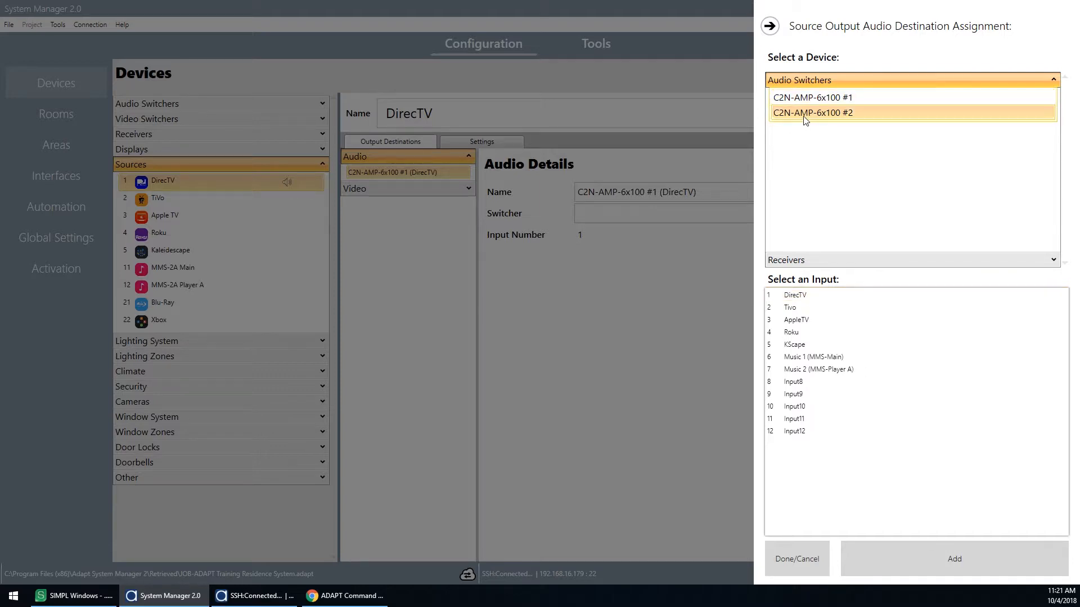
click(816, 298)
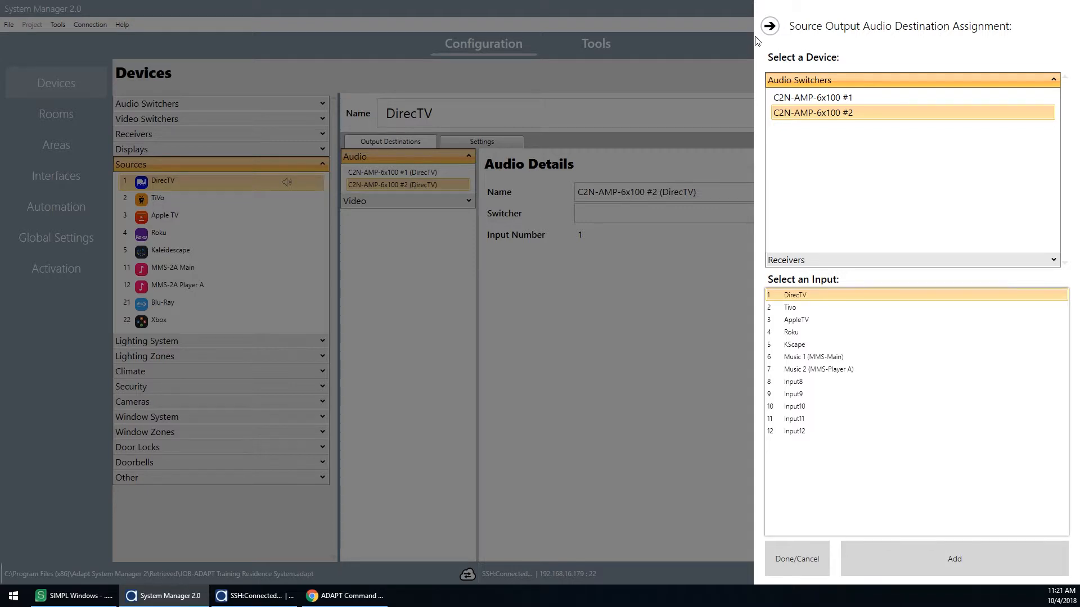
click(770, 26)
Step: Assign the TiVo source's audio output to the Tivo input on C2N-AMP-6x100 #1
click(290, 201)
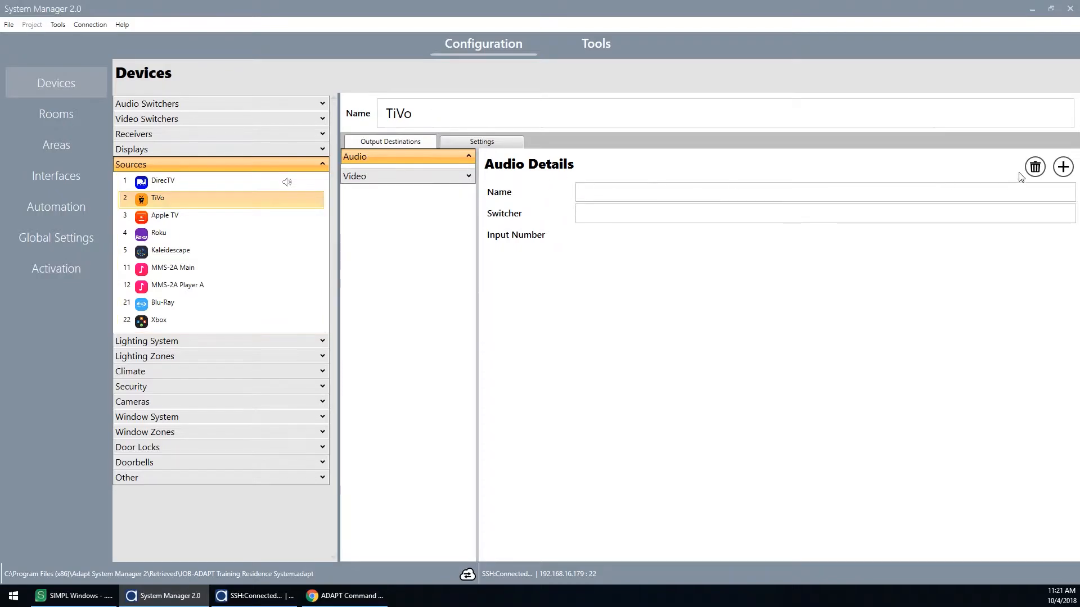
click(1063, 167)
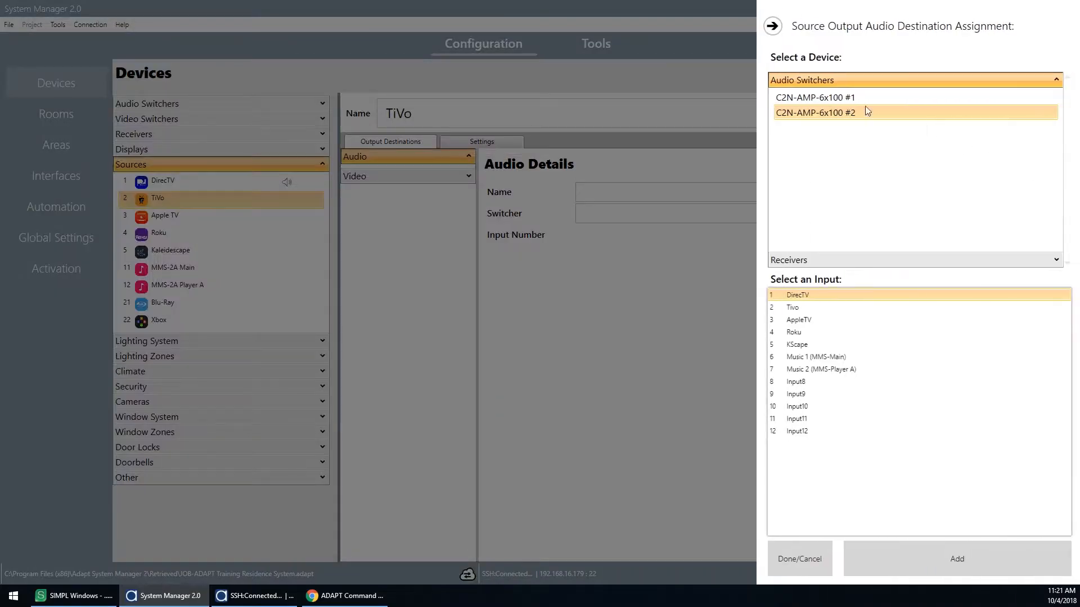
click(819, 308)
click(770, 26)
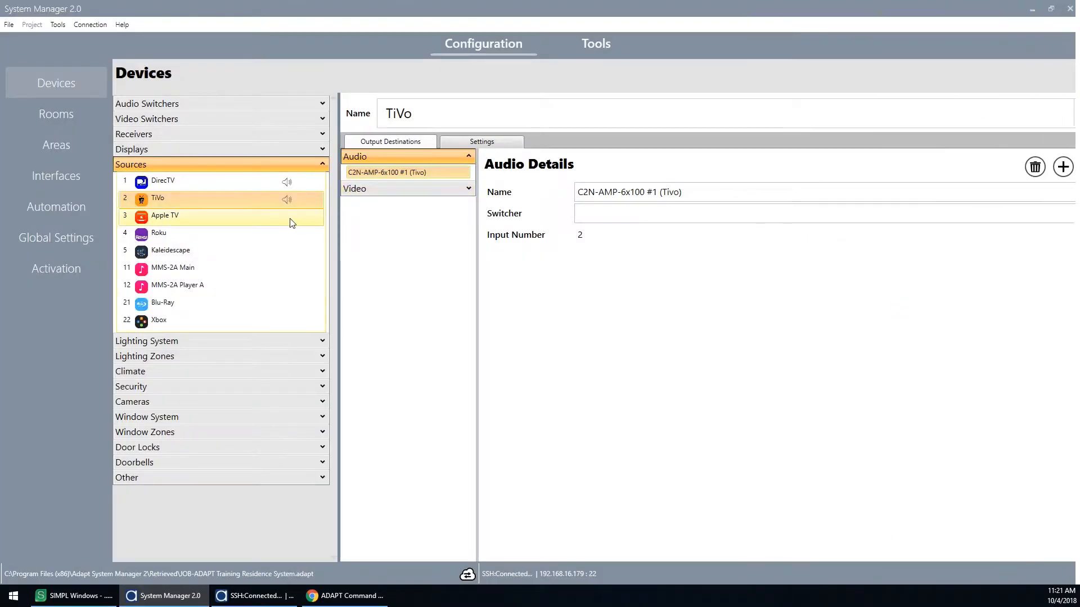
Step: Assign the Apple TV source's audio output to the AppleTV input on C2N-AMP-6x100 #1
click(292, 219)
click(1063, 166)
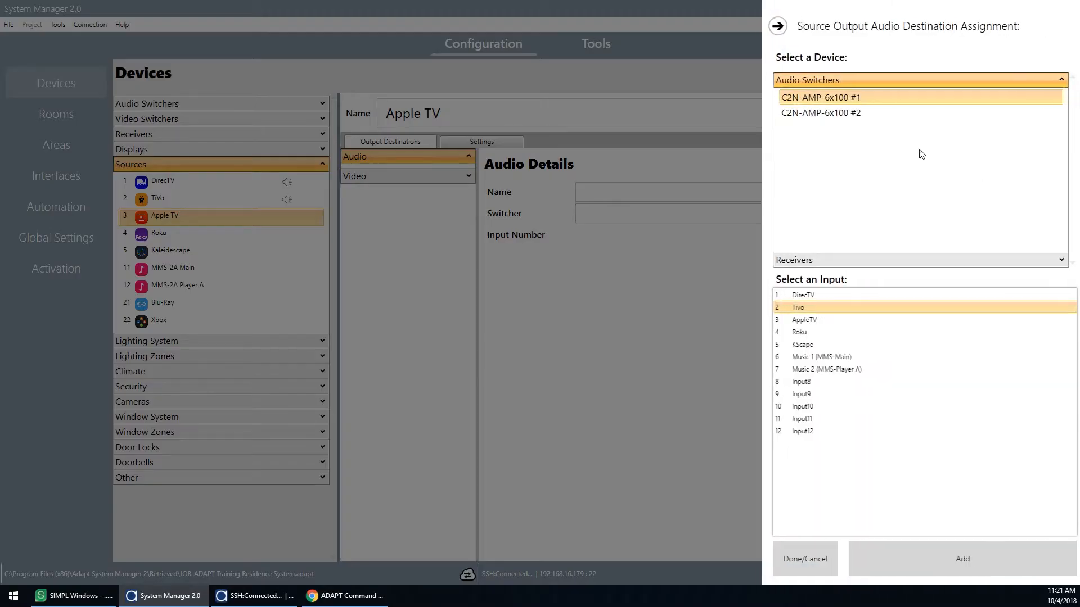
click(819, 320)
click(769, 26)
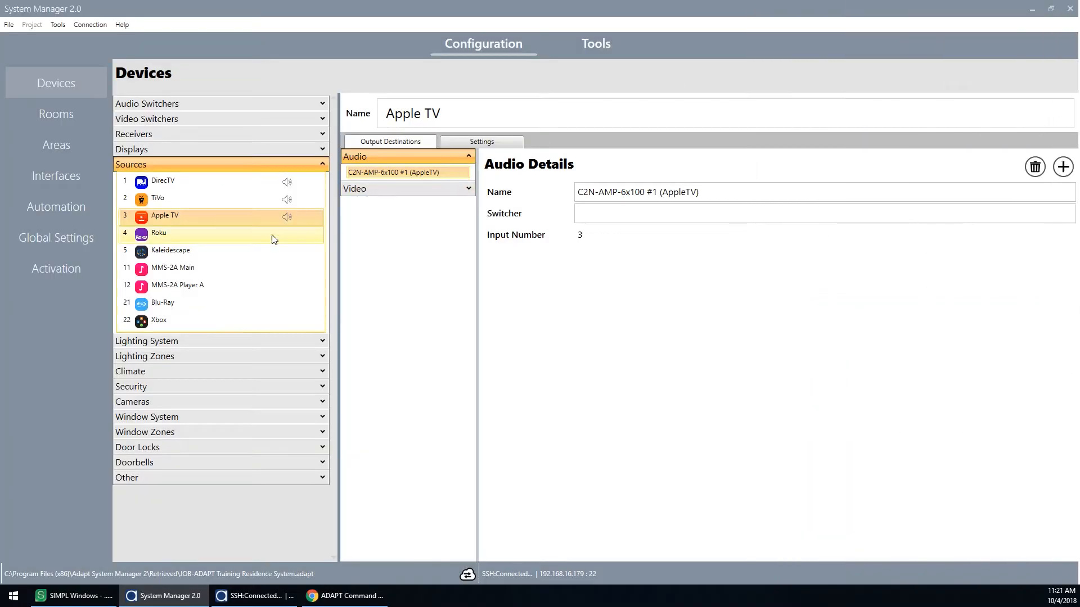
Step: Assign the Roku source's audio output to the Roku input on C2N-AMP-6x100 #1
click(272, 235)
click(1062, 167)
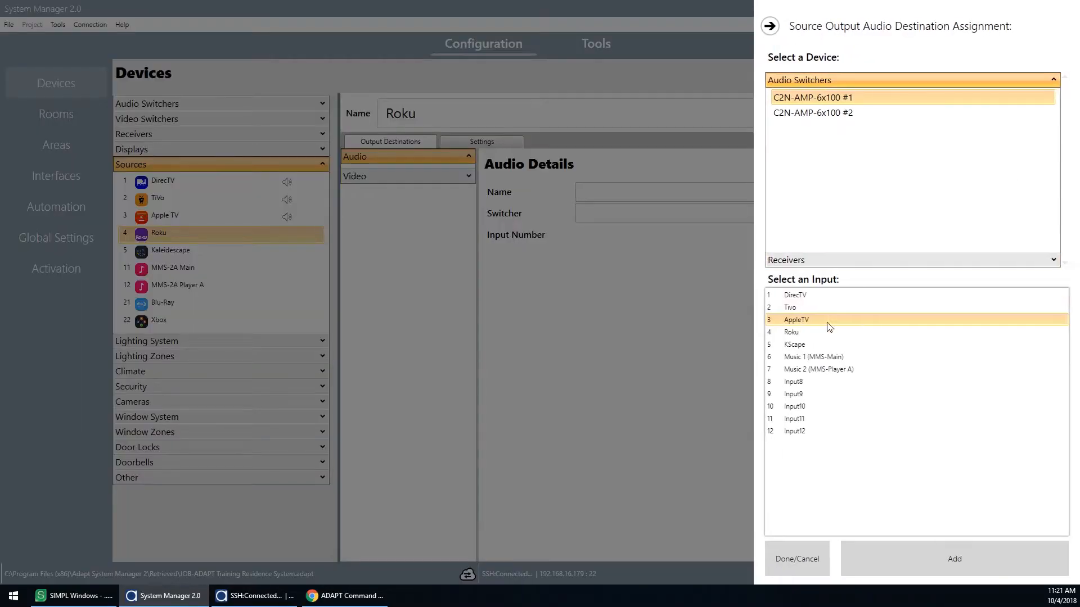
click(756, 333)
click(770, 25)
Step: Assign the Kaleidescape source's audio output to the KScape input on C2N-AMP-6x100 #1
click(237, 260)
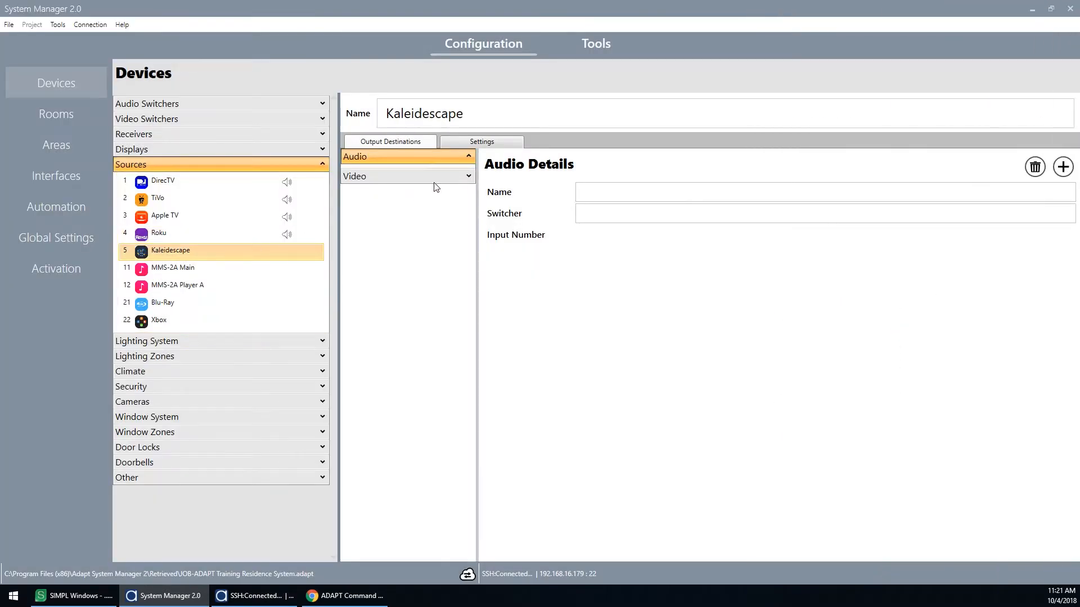
click(1063, 166)
click(841, 345)
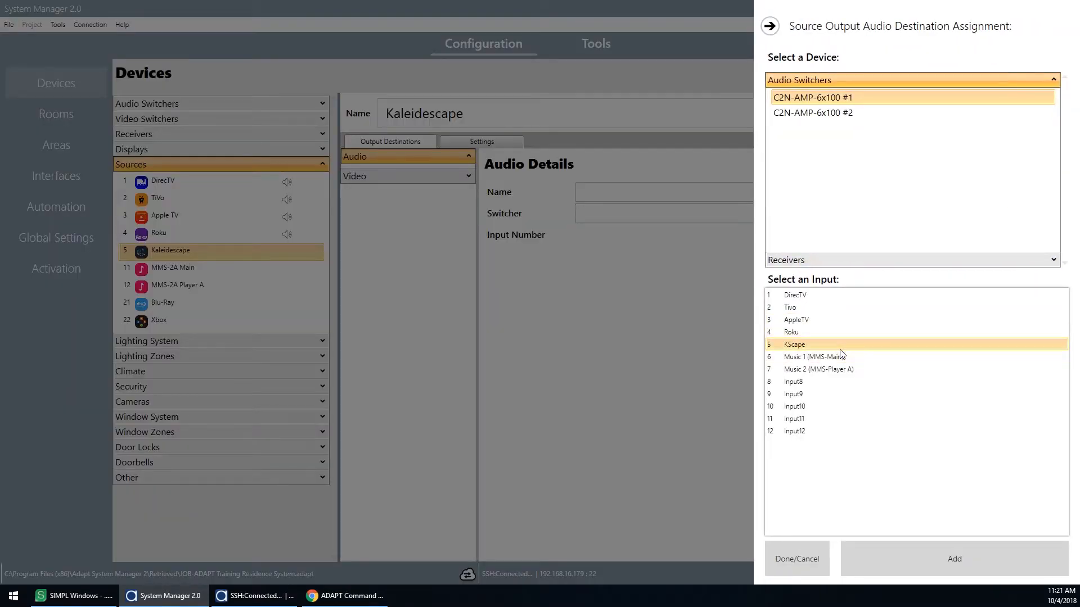
click(769, 26)
Step: Assign the MMS-2A Main source's audio output to the Music 1 (MMS-Main) input on C2N-AMP-6x100 #1
click(270, 269)
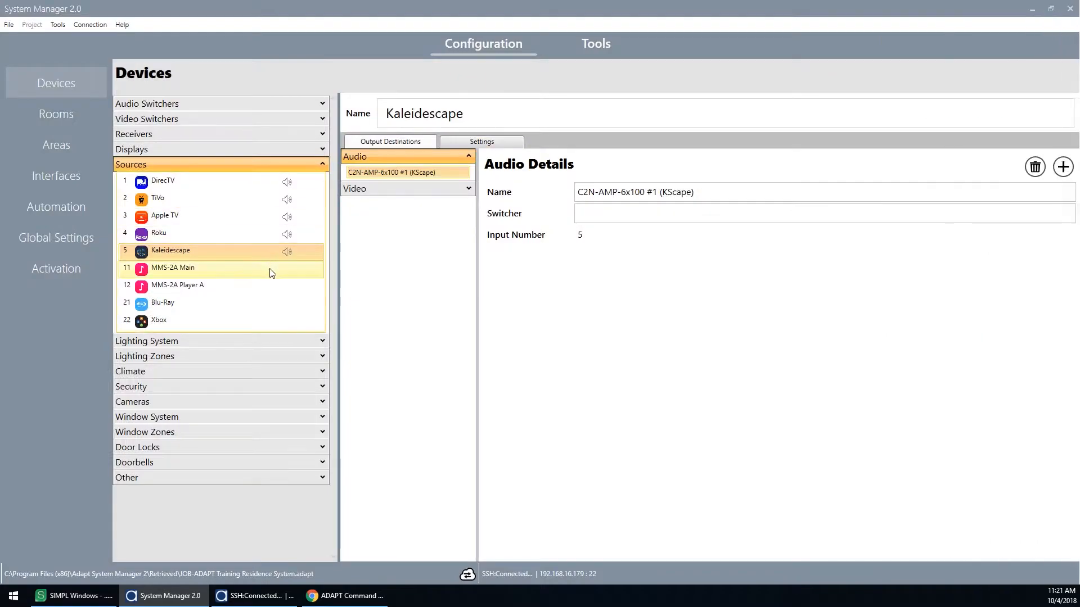
click(1063, 166)
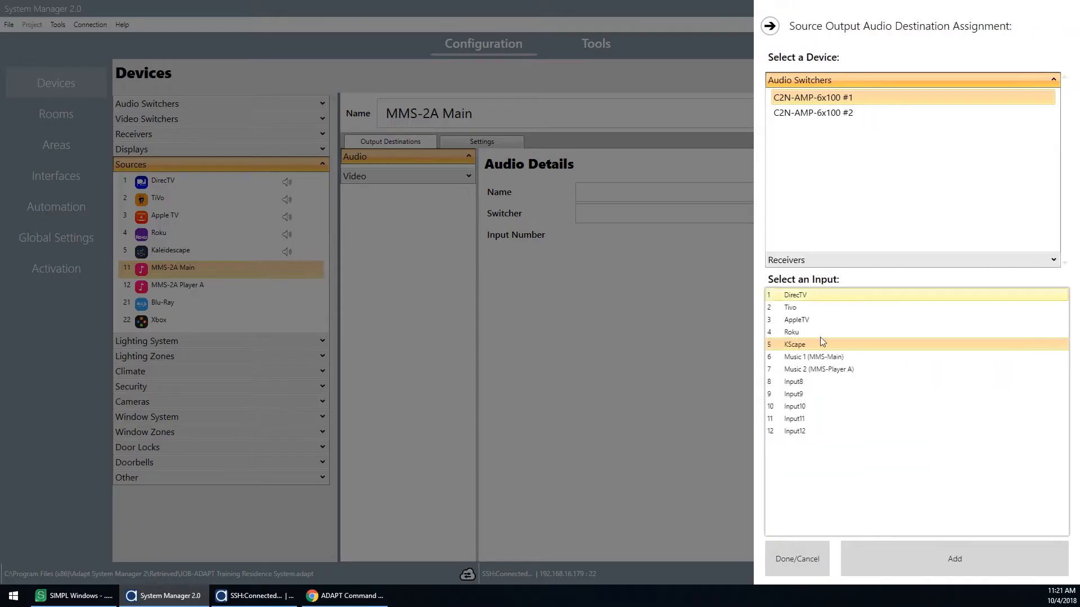
click(819, 357)
click(769, 26)
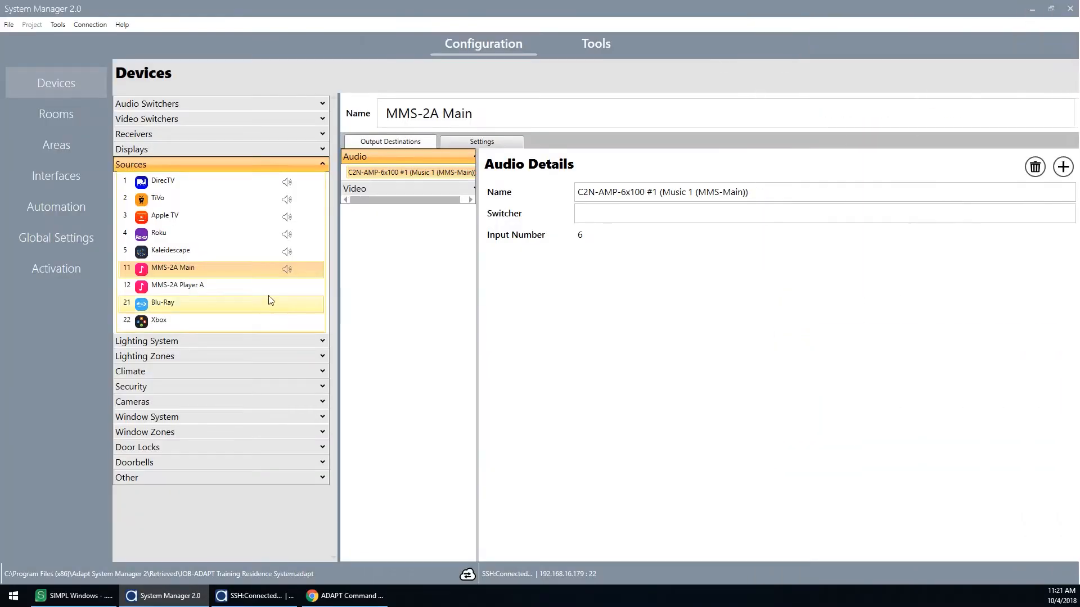
Step: Assign MMS-2A Player A's audio output to Music 2 (MMS-Player A) on C2N-AMP-6x100 #1 and delete the mistaken Input8 assignment
click(272, 291)
click(1063, 167)
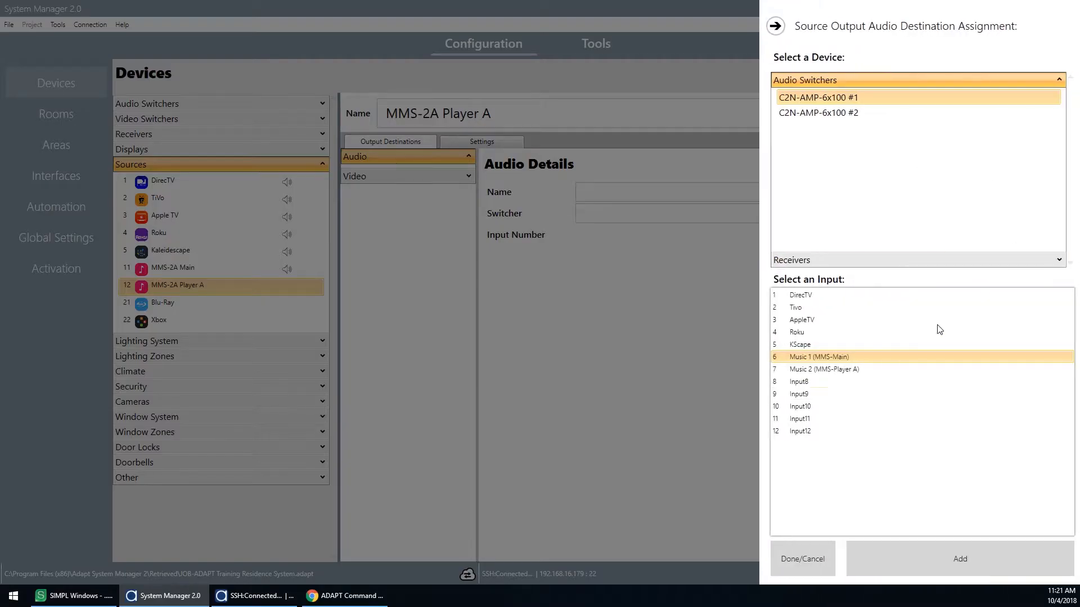
click(872, 382)
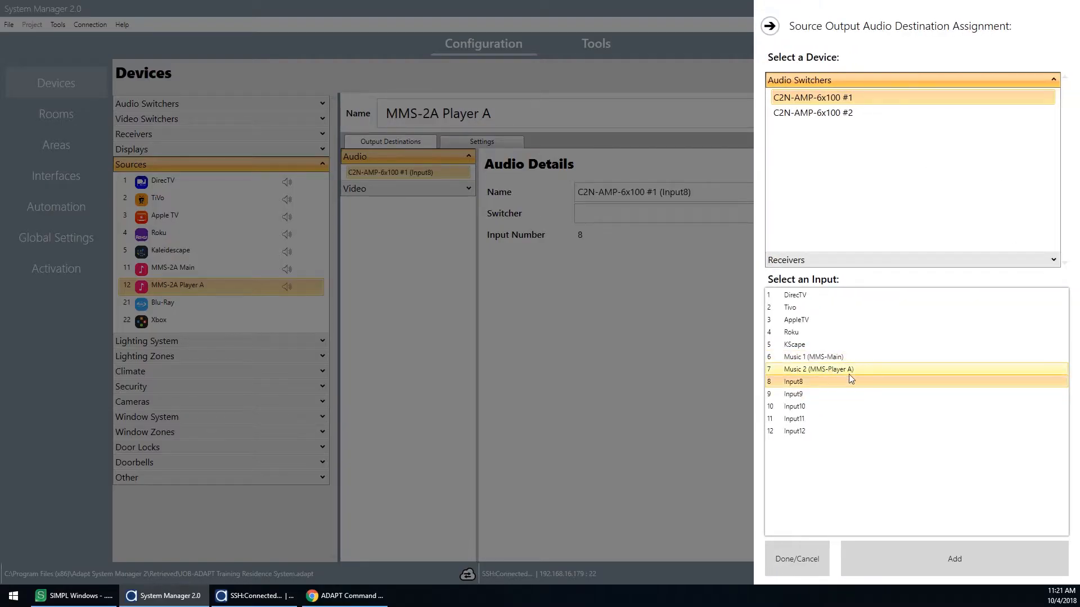
click(849, 370)
click(770, 26)
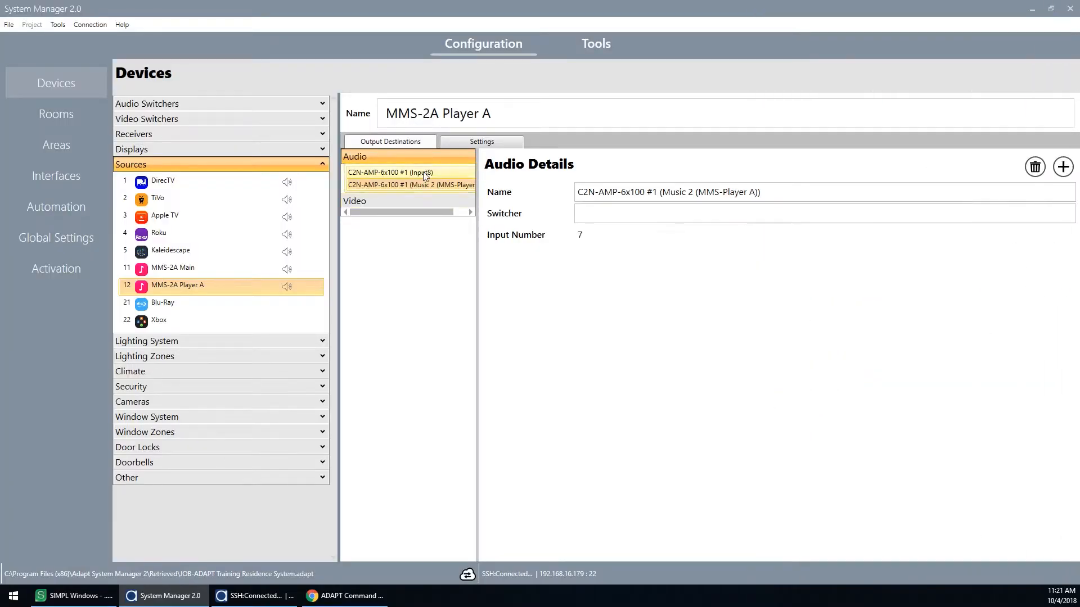
click(1035, 166)
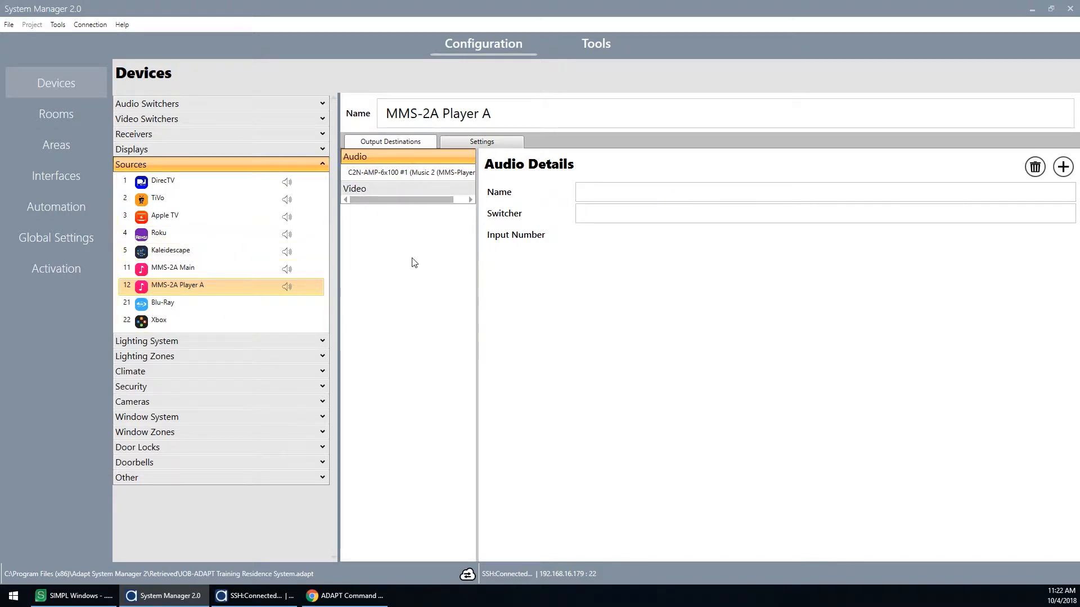
click(189, 307)
click(200, 319)
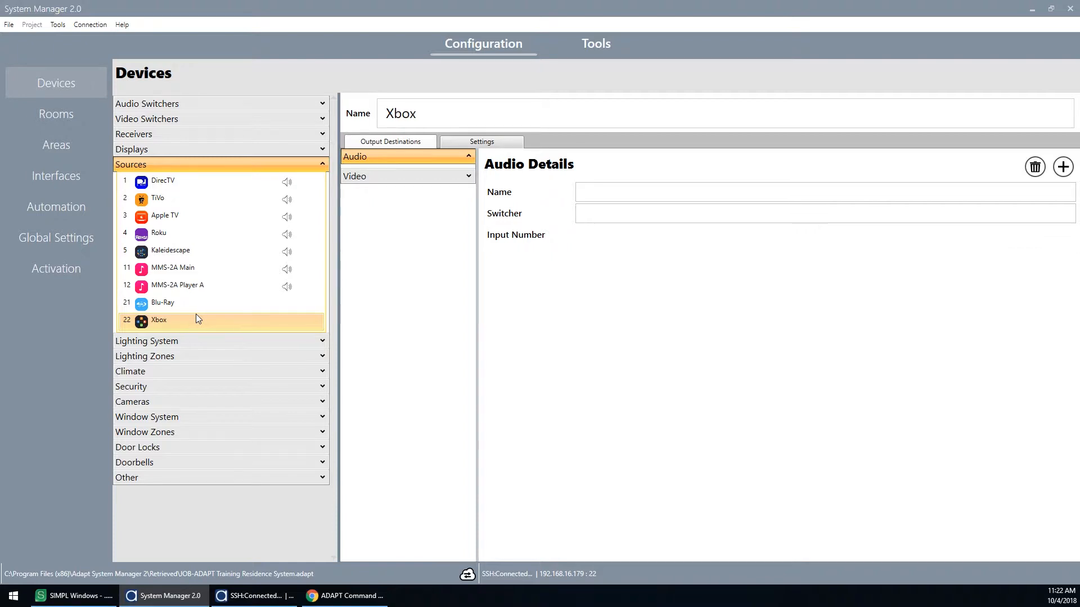
Step: Assign the DirecTV source's video output to the DirecTV input on video switcher DM-8x8 #1
click(182, 193)
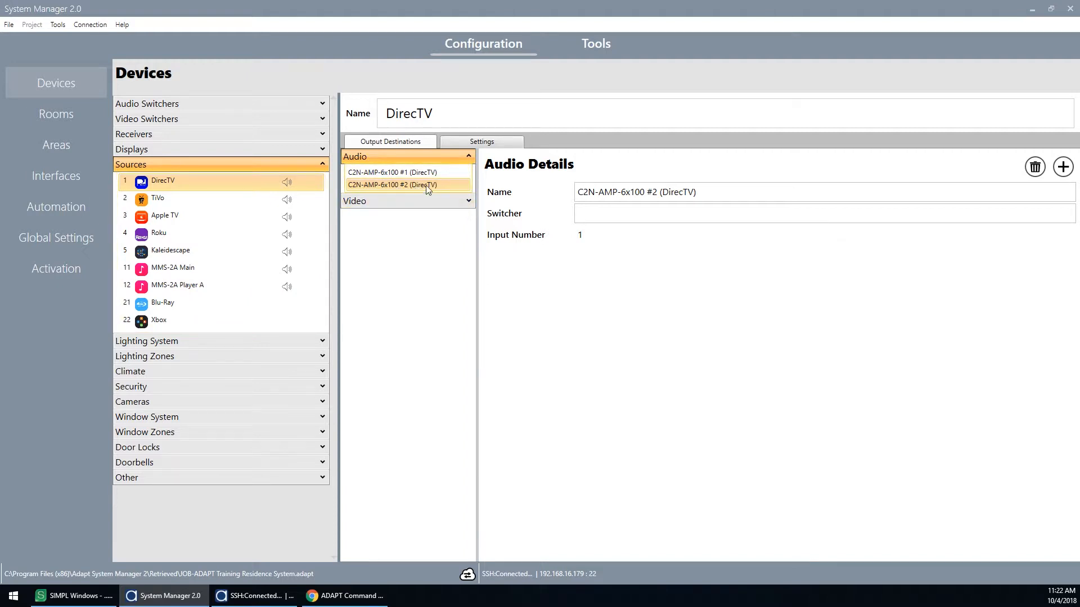
click(396, 206)
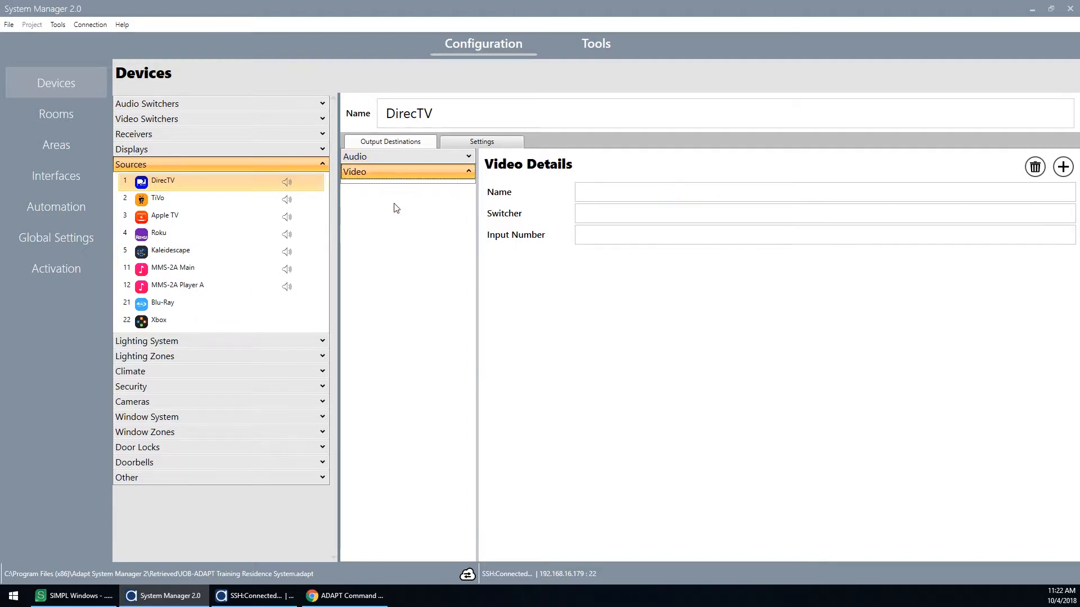
click(1063, 167)
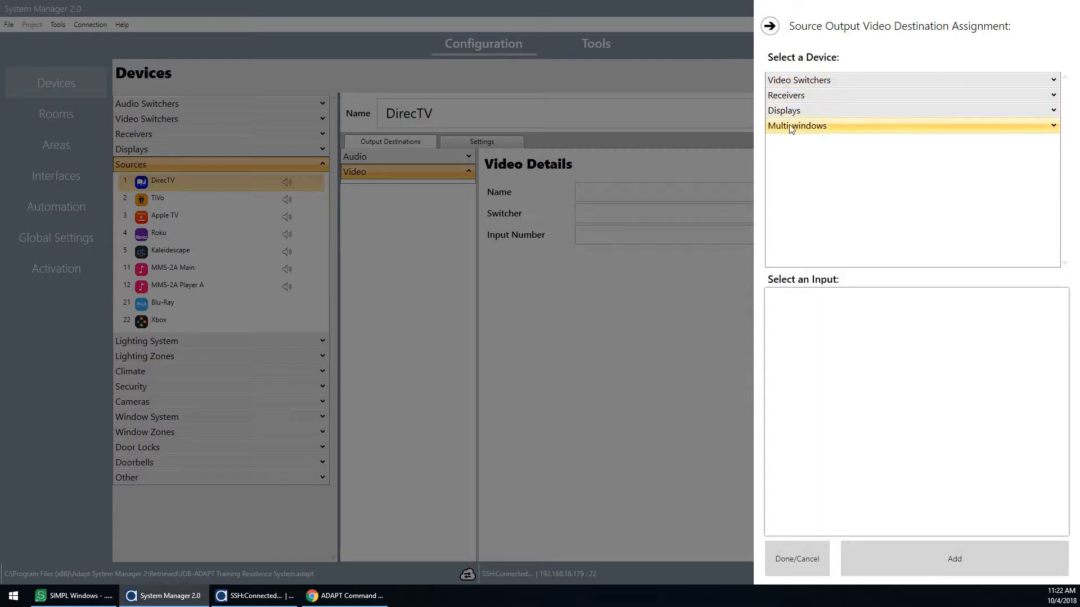
click(860, 85)
click(843, 98)
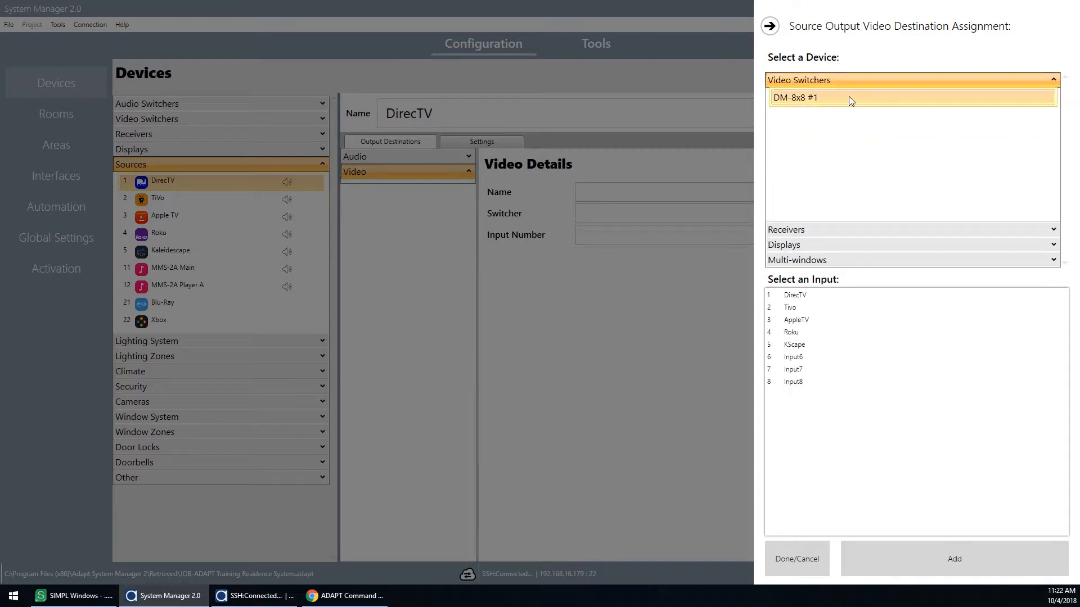
click(818, 298)
click(769, 26)
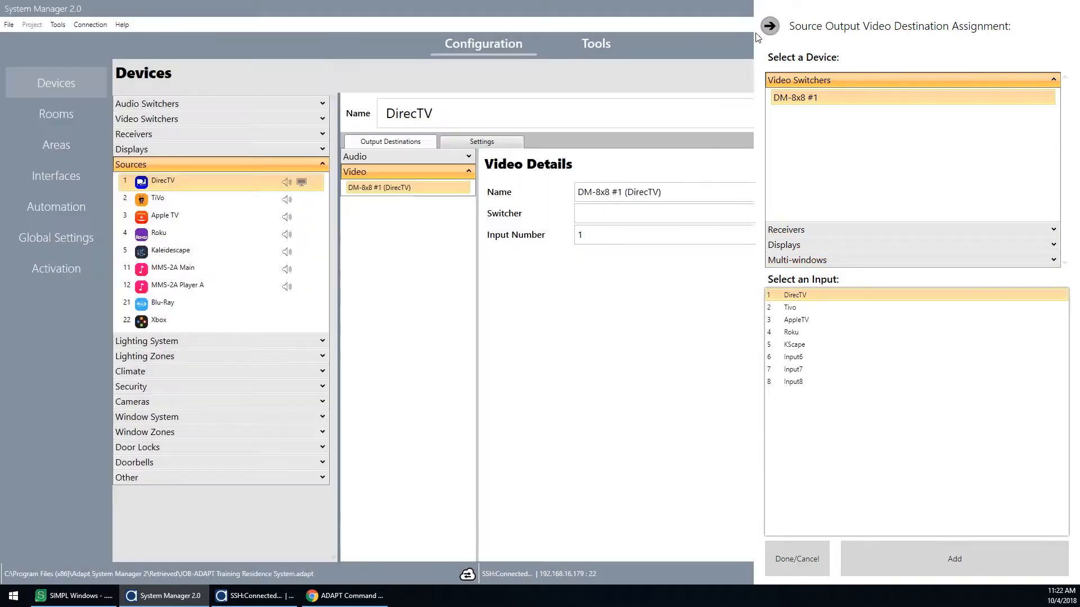
Step: Assign the TiVo source's video output to the Tivo input on DM-8x8 #1
click(308, 203)
click(422, 214)
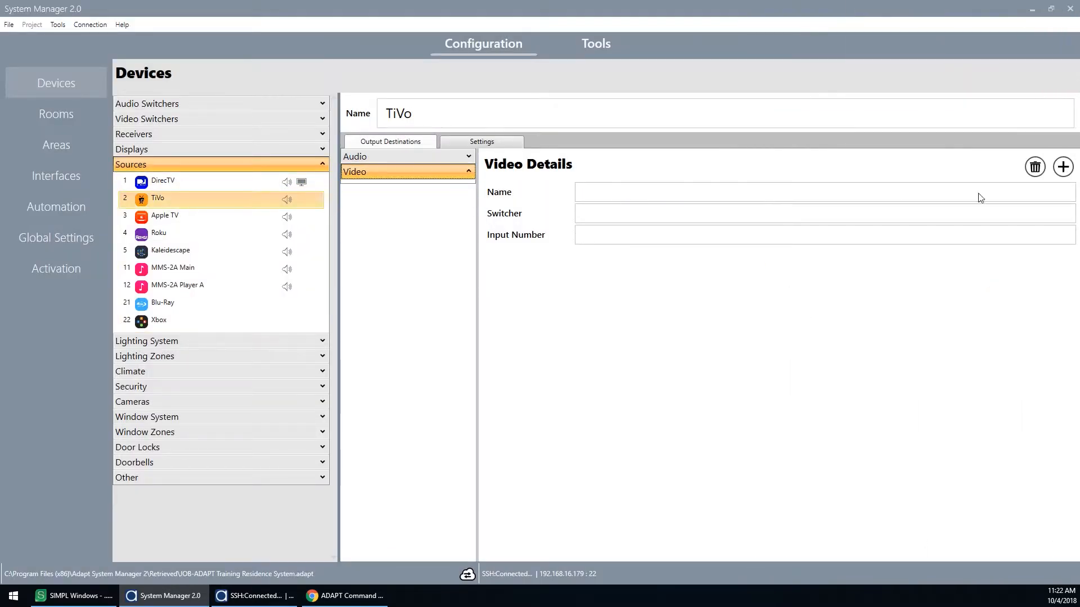
click(1062, 167)
click(810, 307)
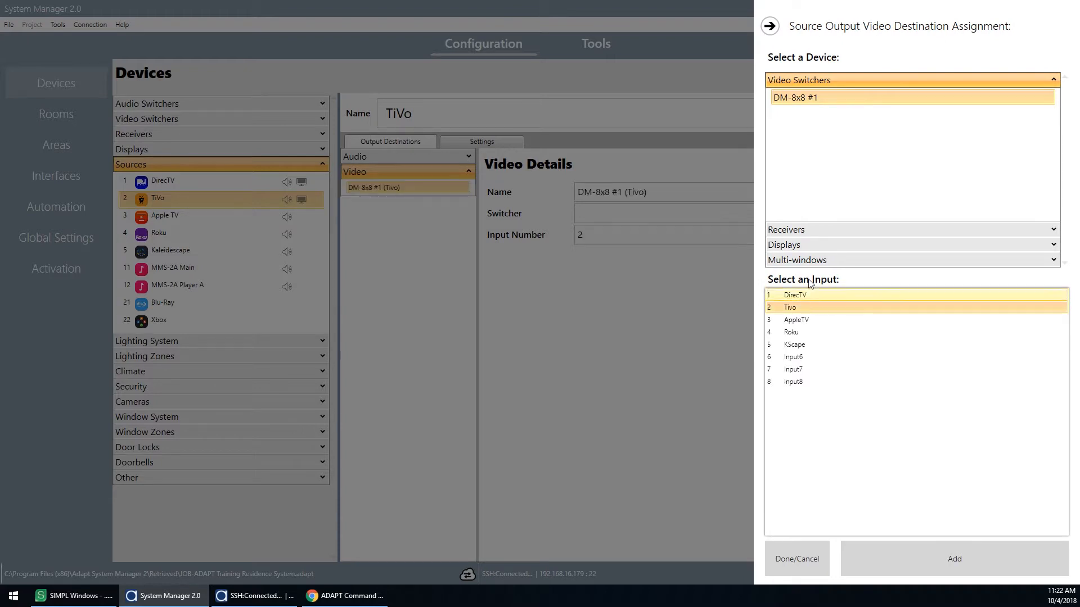
click(774, 26)
Step: Assign the Apple TV source's video output to the AppleTV input on DM-8x8 #1
click(315, 218)
click(431, 184)
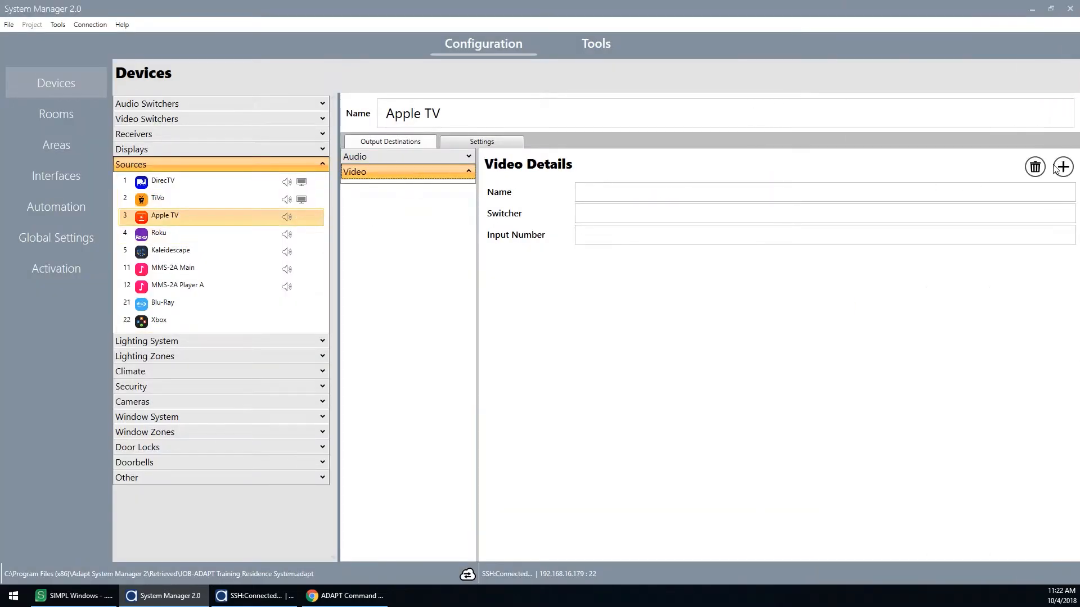
click(1063, 167)
click(820, 320)
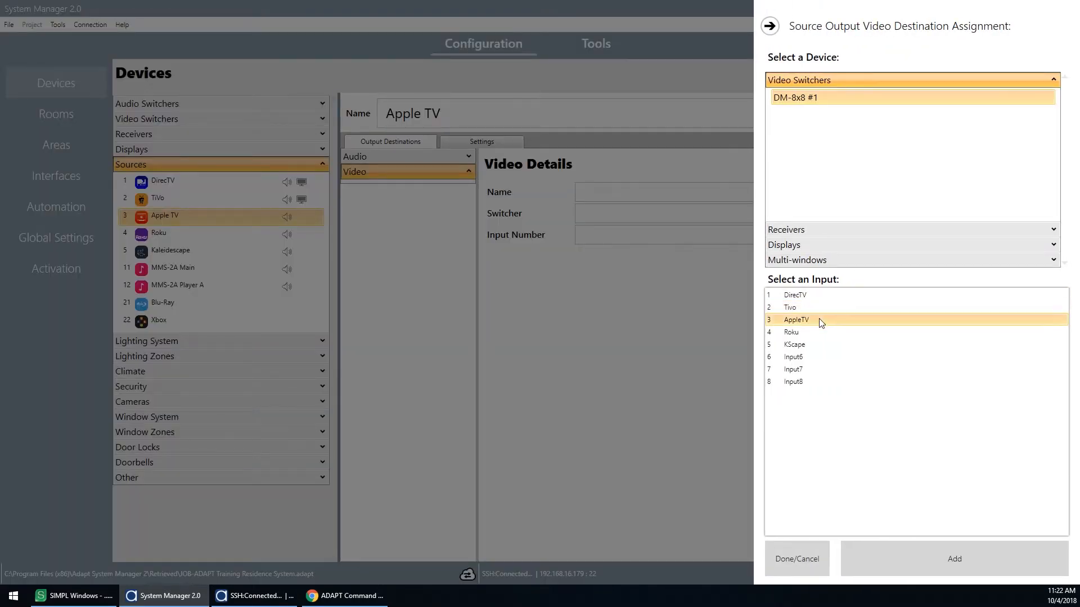
click(770, 26)
Step: Assign the Roku source's video output to the Roku input on DM-8x8 #1
click(159, 233)
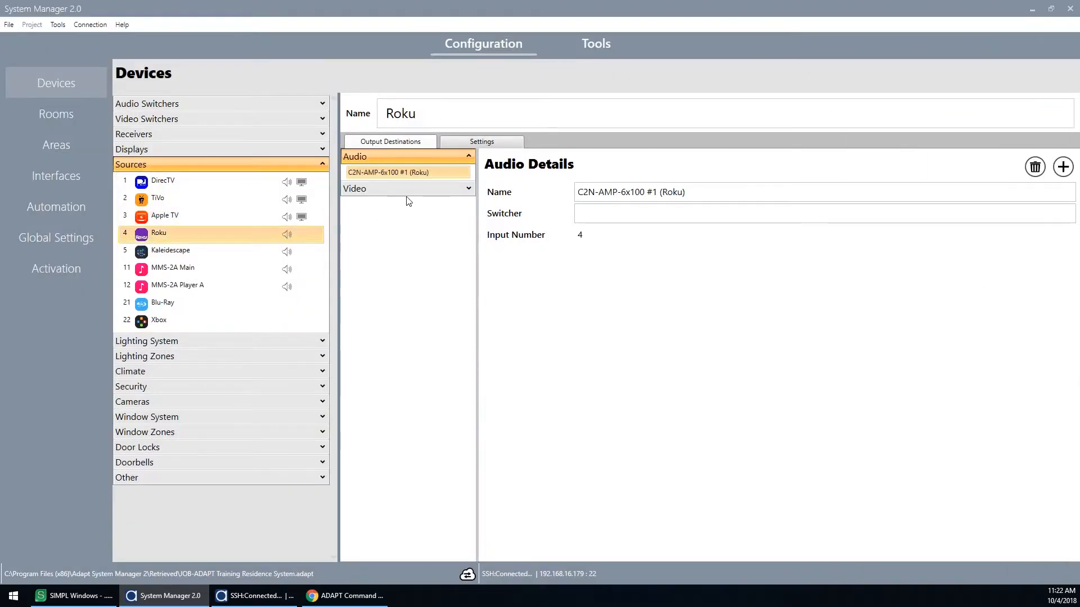
click(410, 188)
click(1063, 167)
click(809, 332)
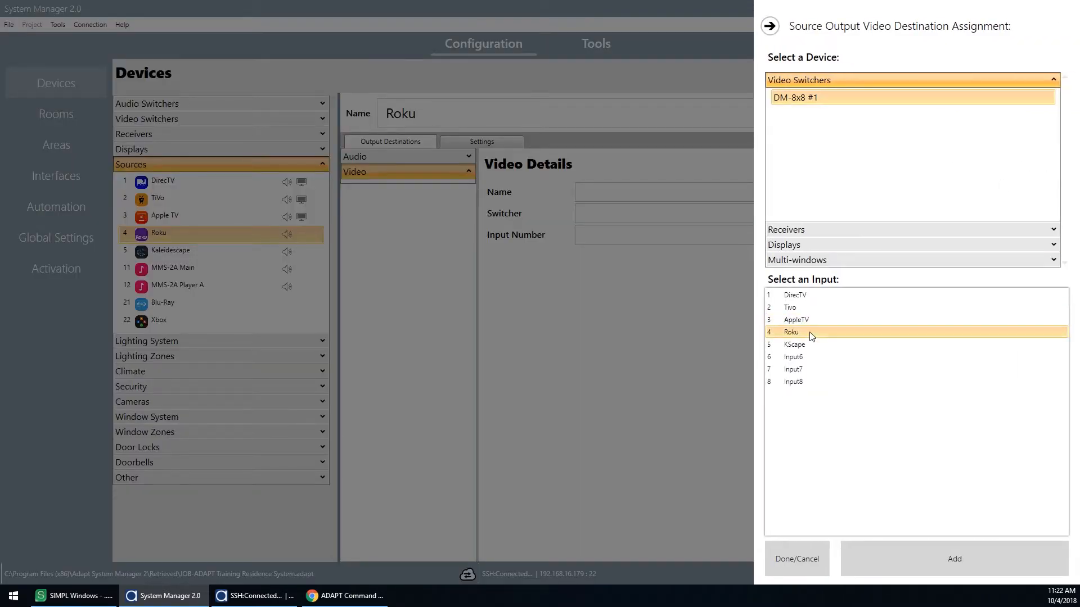
click(770, 26)
Step: Assign the Kaleidescape source's video output to the KScape input on DM-8x8 #1
click(292, 247)
click(410, 189)
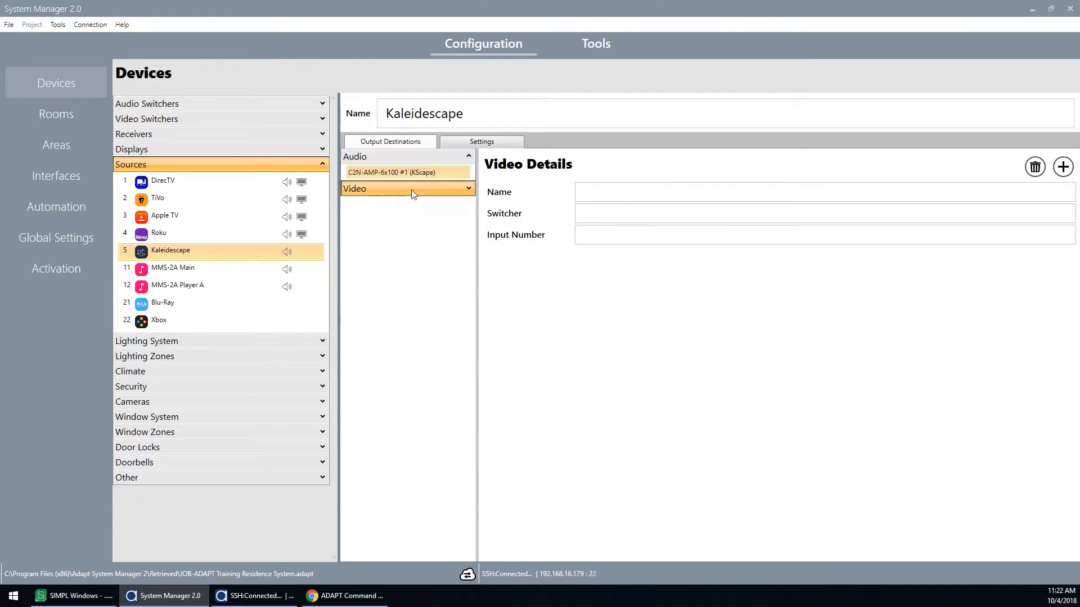
click(1061, 169)
click(810, 345)
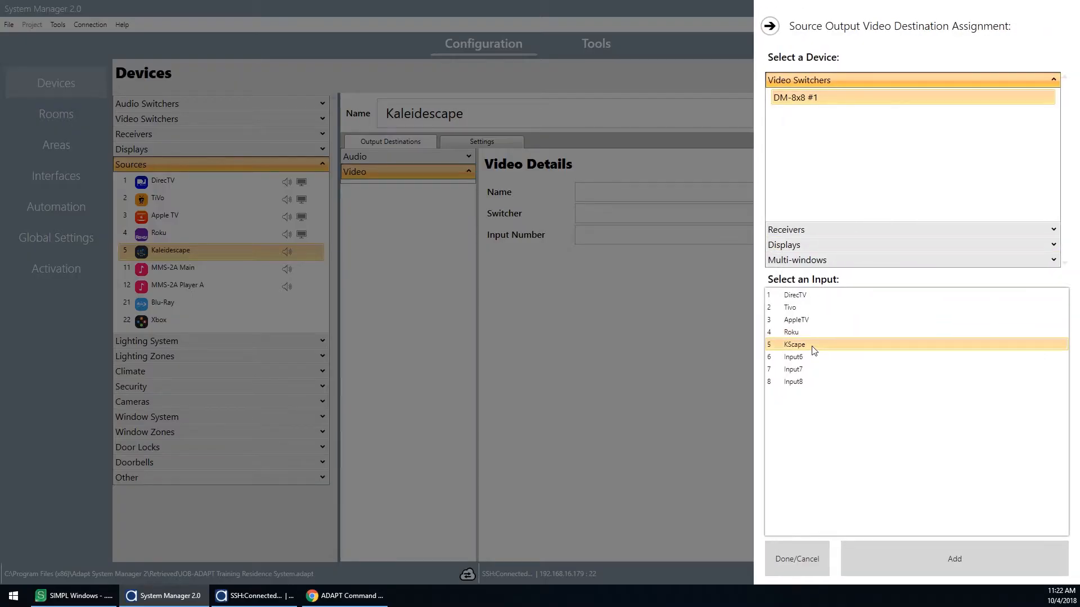
click(770, 26)
click(273, 271)
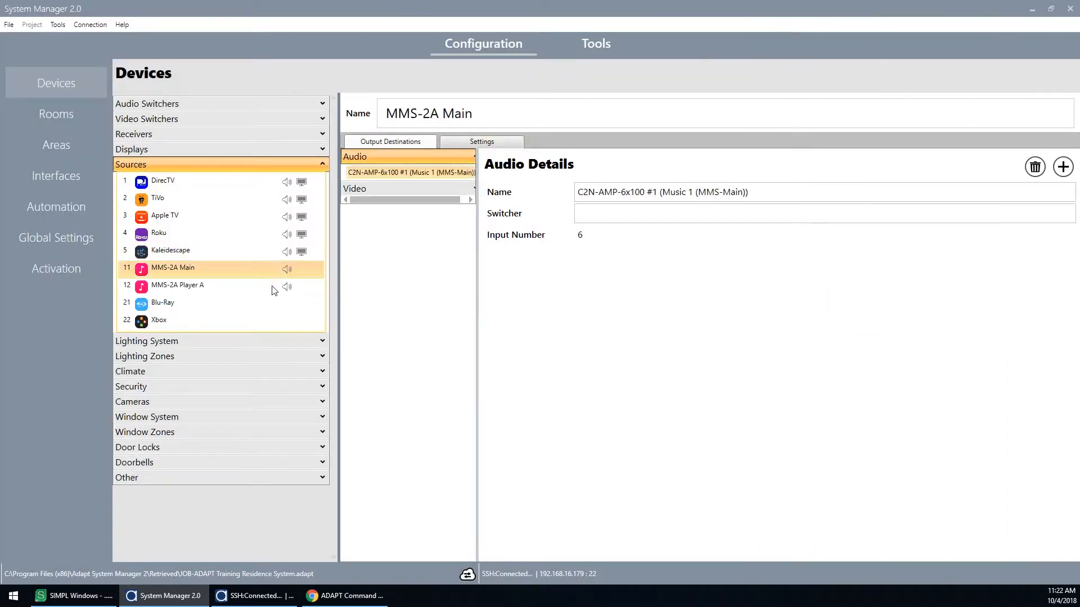
click(273, 288)
click(253, 276)
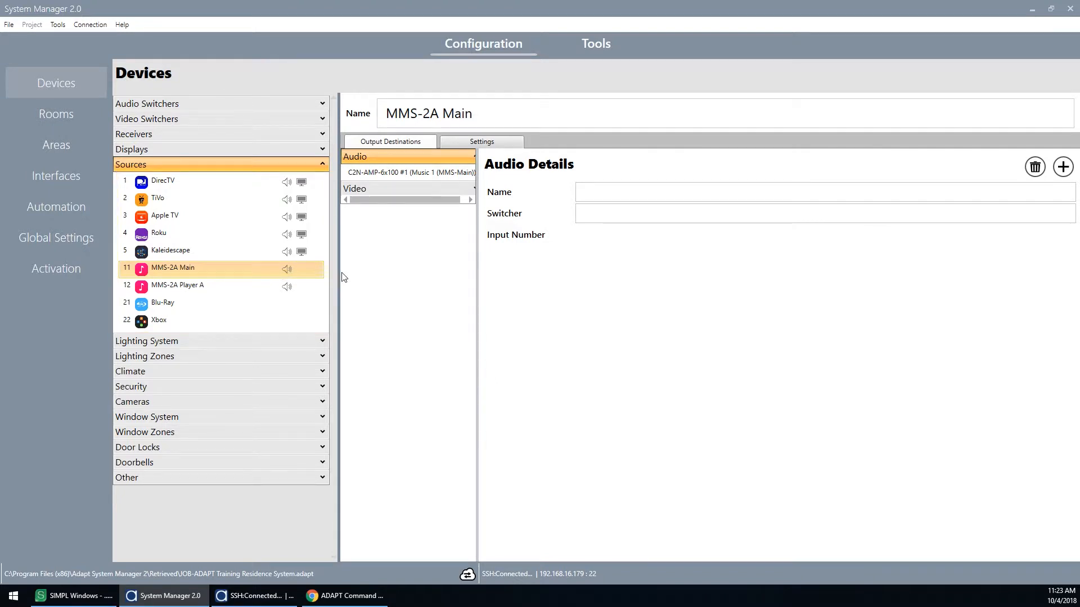
Step: Assign the Blu-Ray source's video output to Input2 on the Theater Receiver
click(276, 311)
click(408, 178)
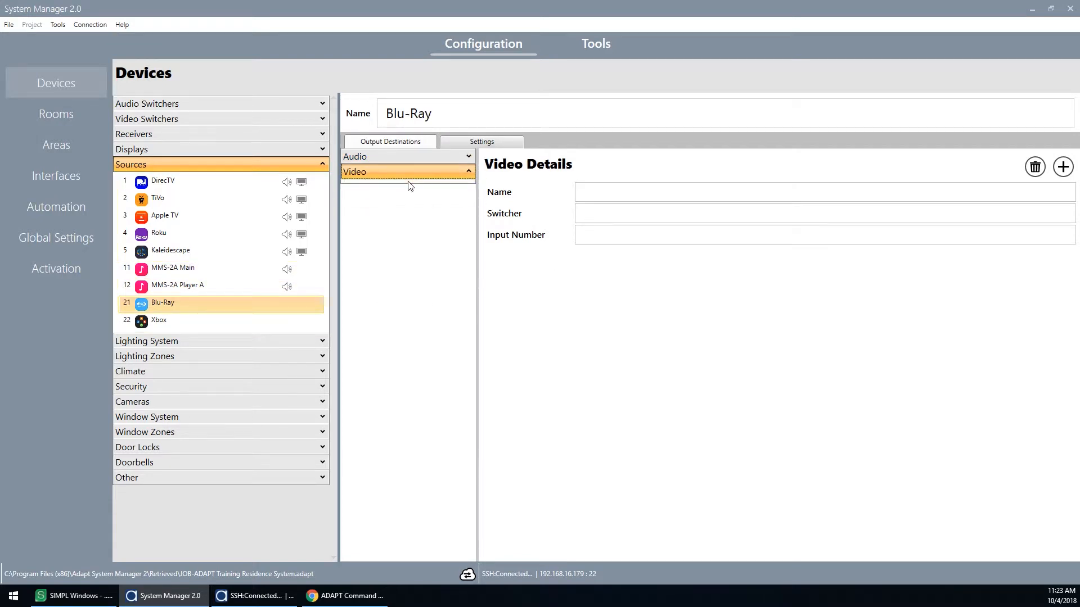
click(1062, 166)
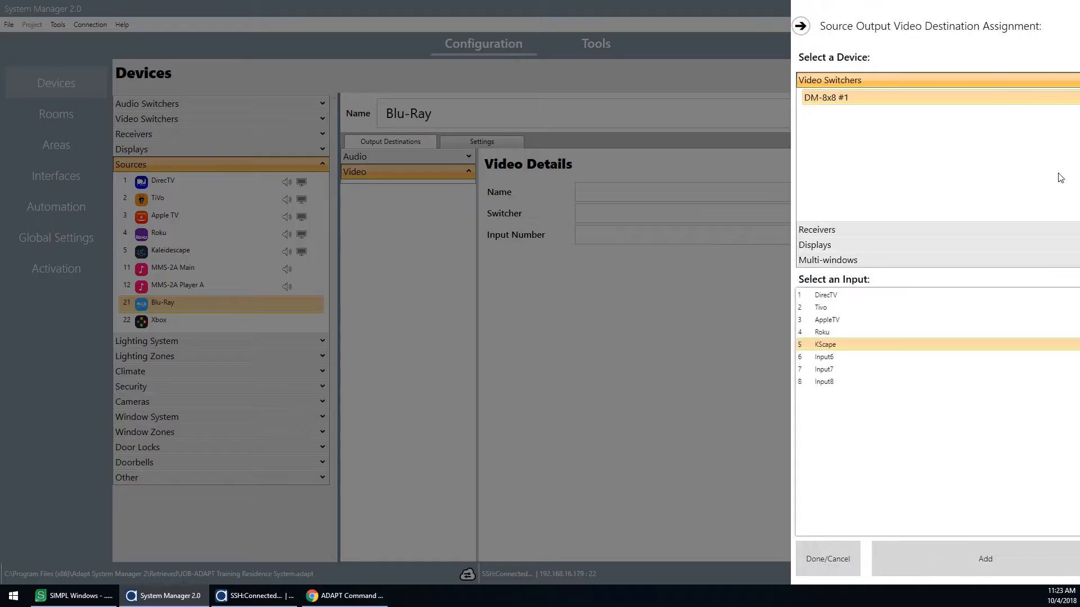
click(818, 229)
click(828, 116)
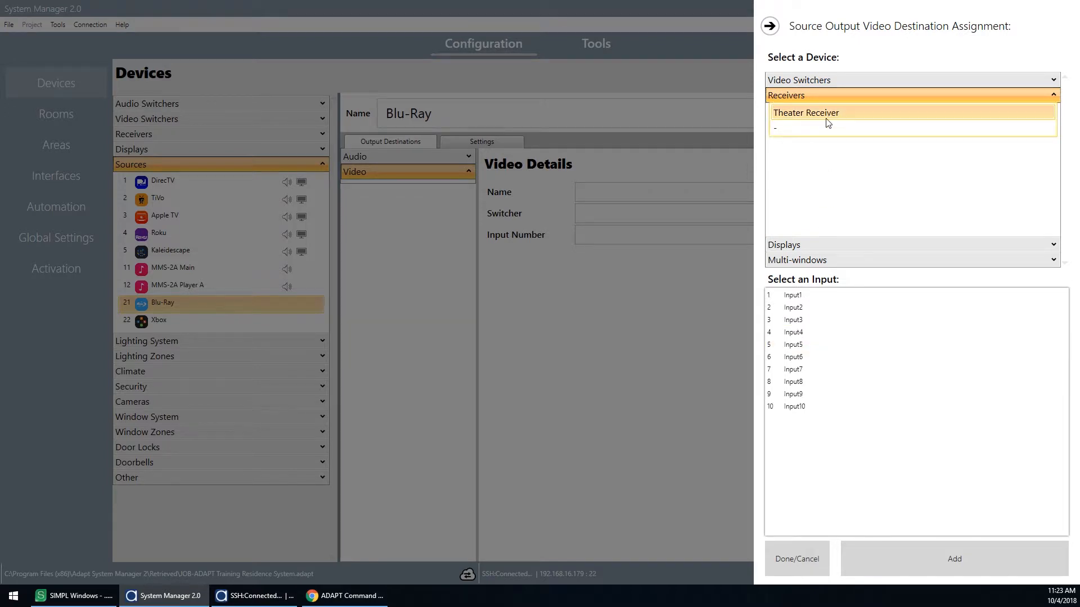
click(810, 312)
click(770, 25)
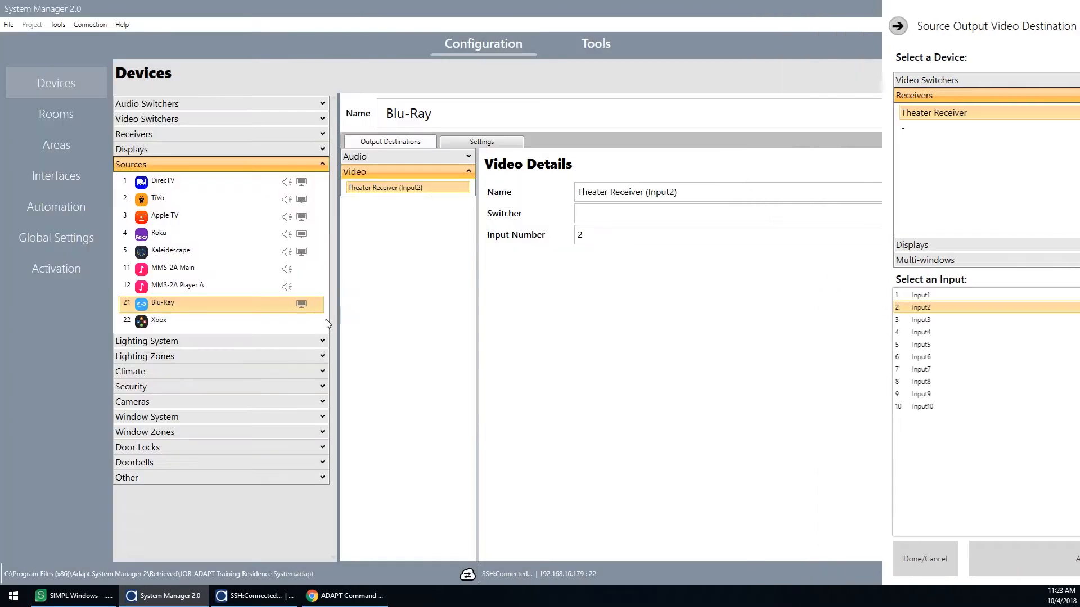
Step: Assign the Xbox source's video output to Input3 on the Theater Receiver
click(308, 324)
click(424, 176)
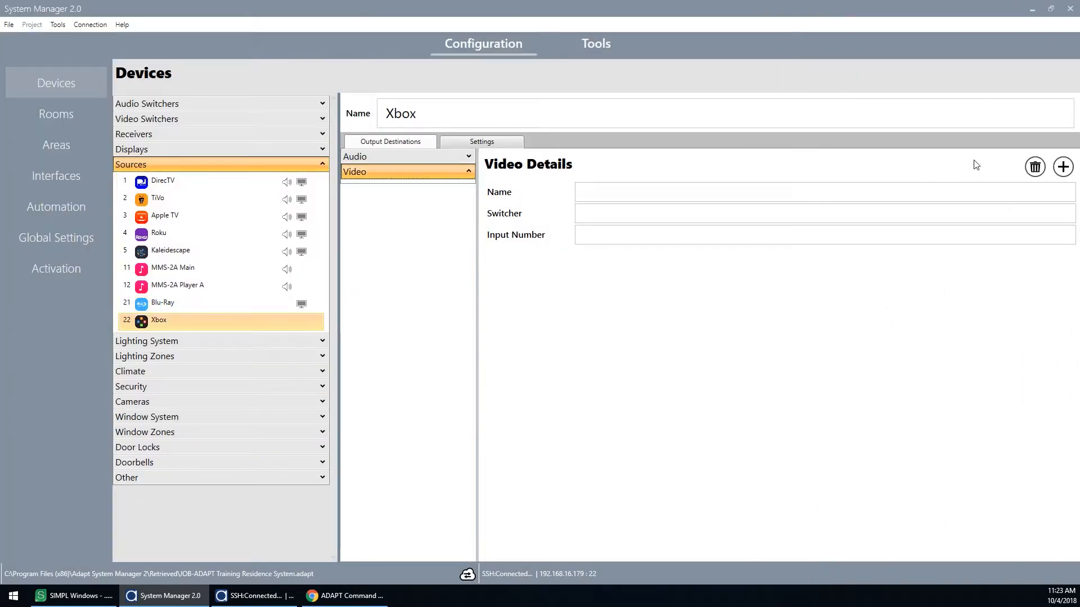
click(1062, 167)
click(802, 320)
click(771, 26)
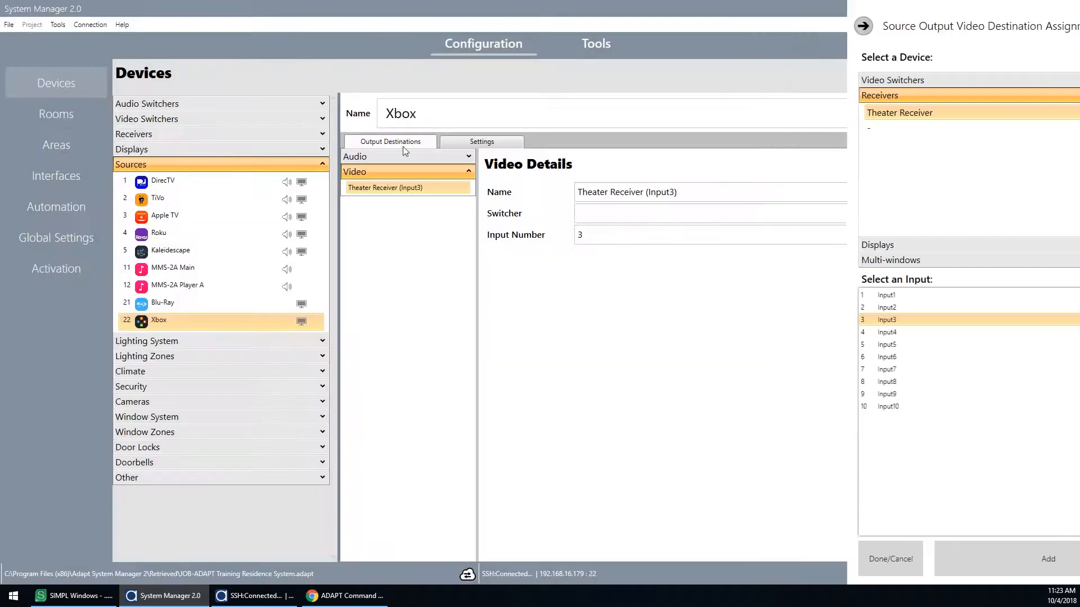
Step: Name the Theater Receiver's input 1 SAT/CBL, input 2 BD and input 3 GAME, and start input 10's name with C
click(254, 140)
click(403, 144)
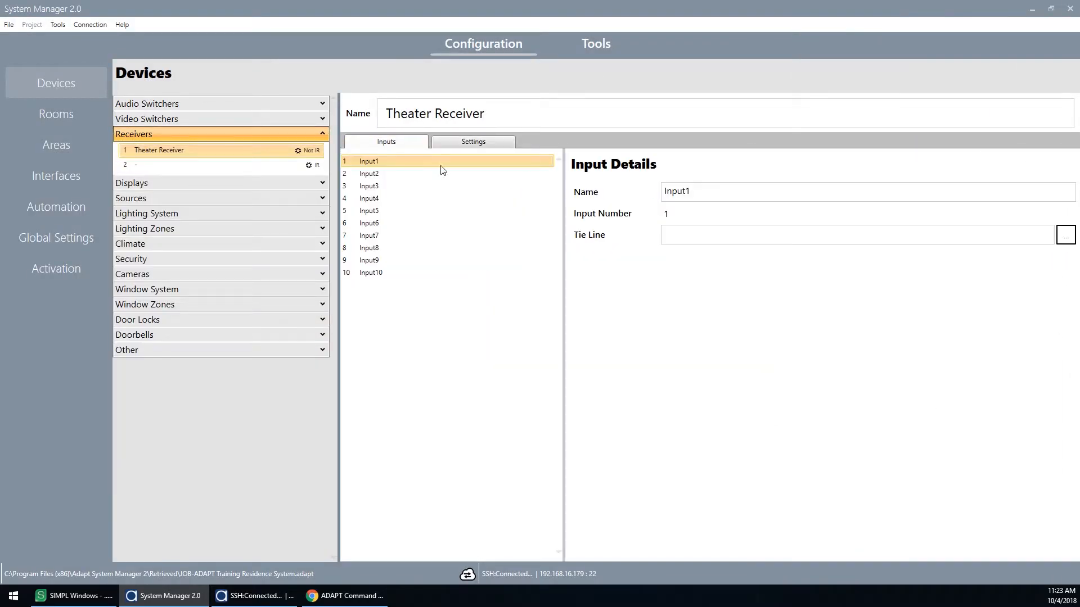
text(SAT/C)
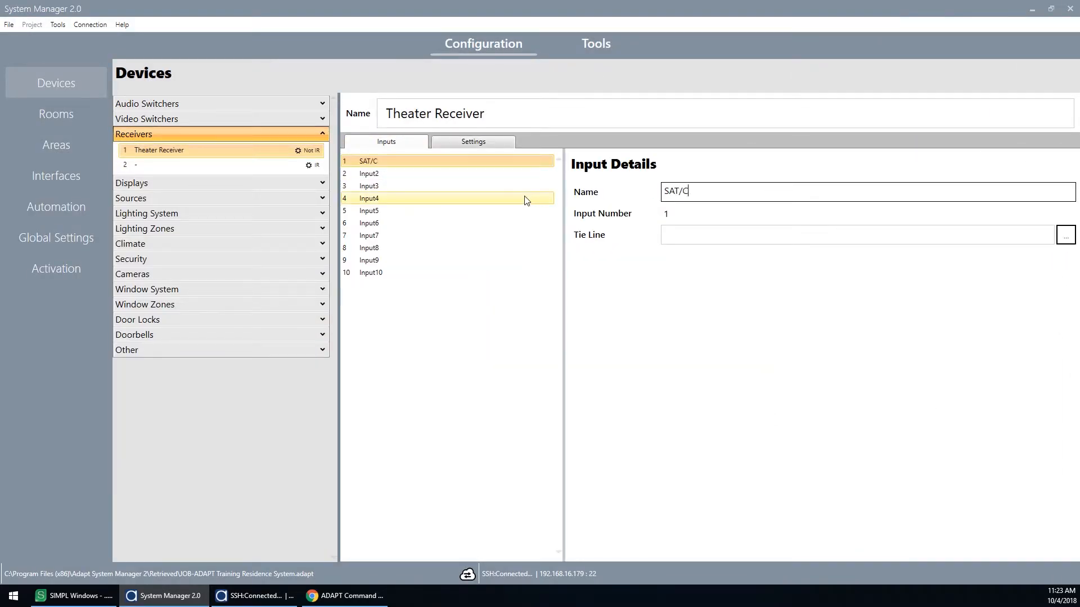
text(BL)
key(Return)
text(BD)
key(Return)
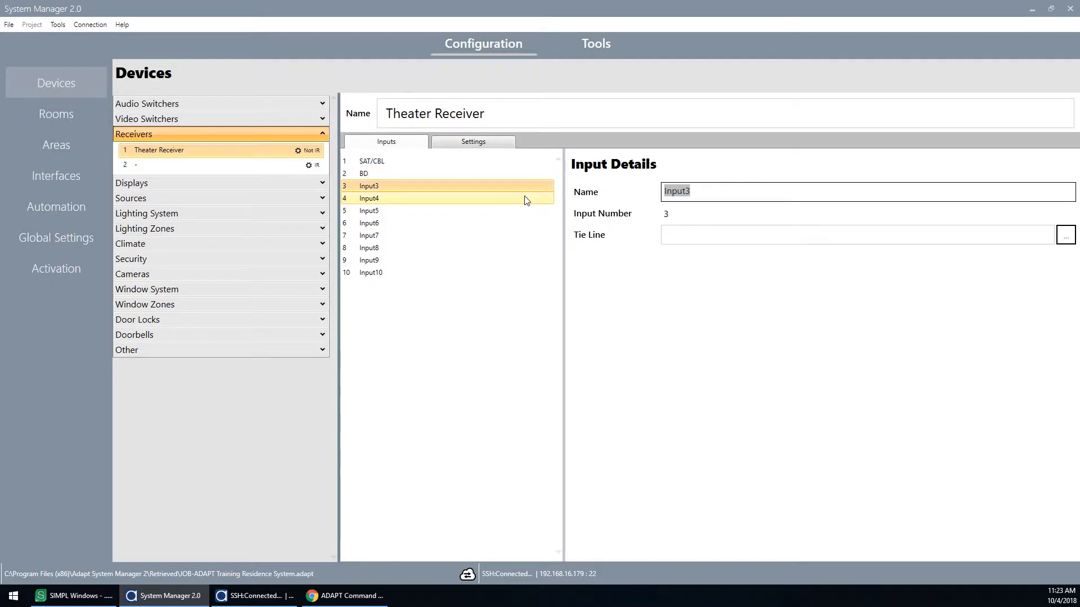
text(GAME)
click(514, 272)
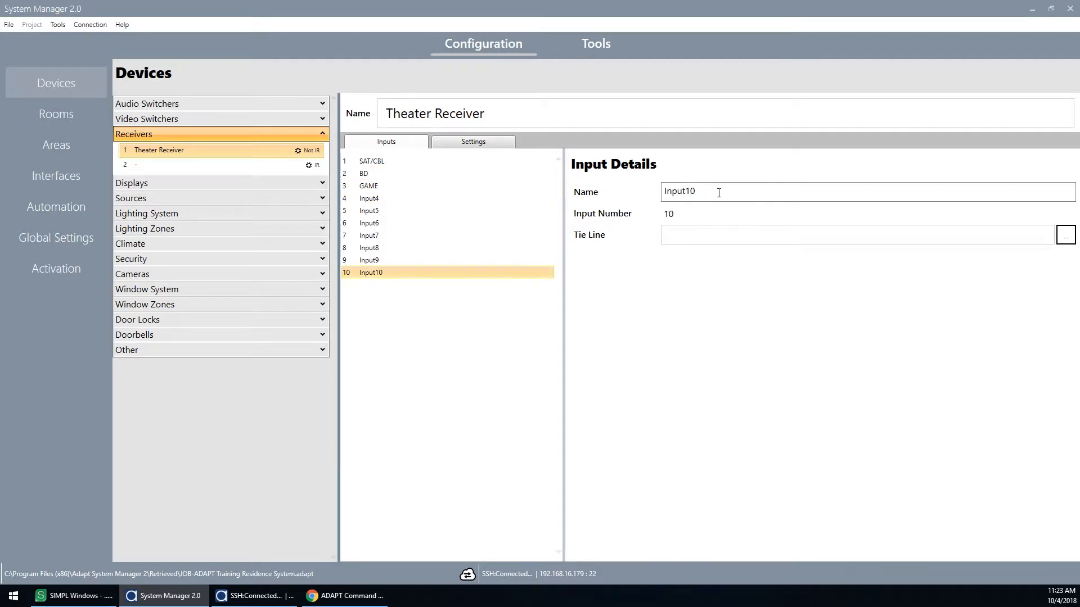
text(BC)
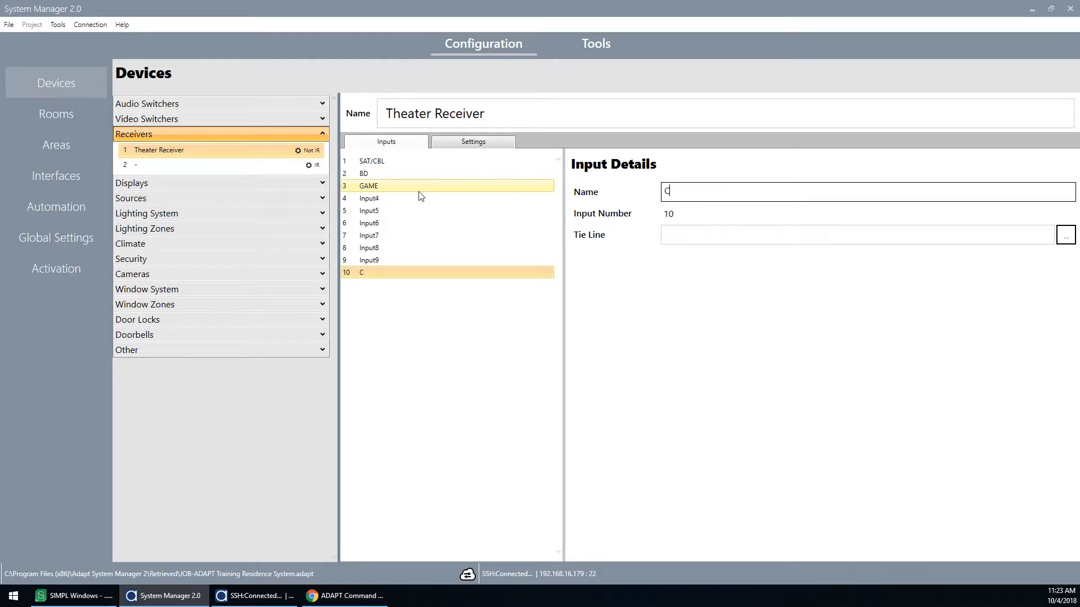
Step: Review the video output destinations of the Xbox, Blu-Ray, DirecTV, TiVo, Apple TV, Roku and Kaleidescape sources
click(150, 199)
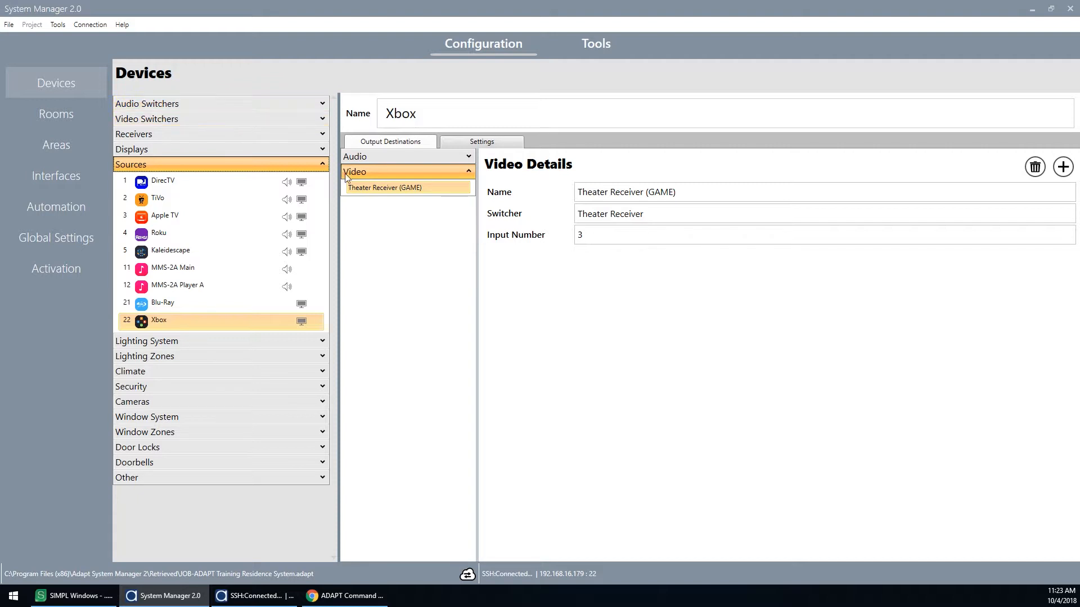
click(265, 304)
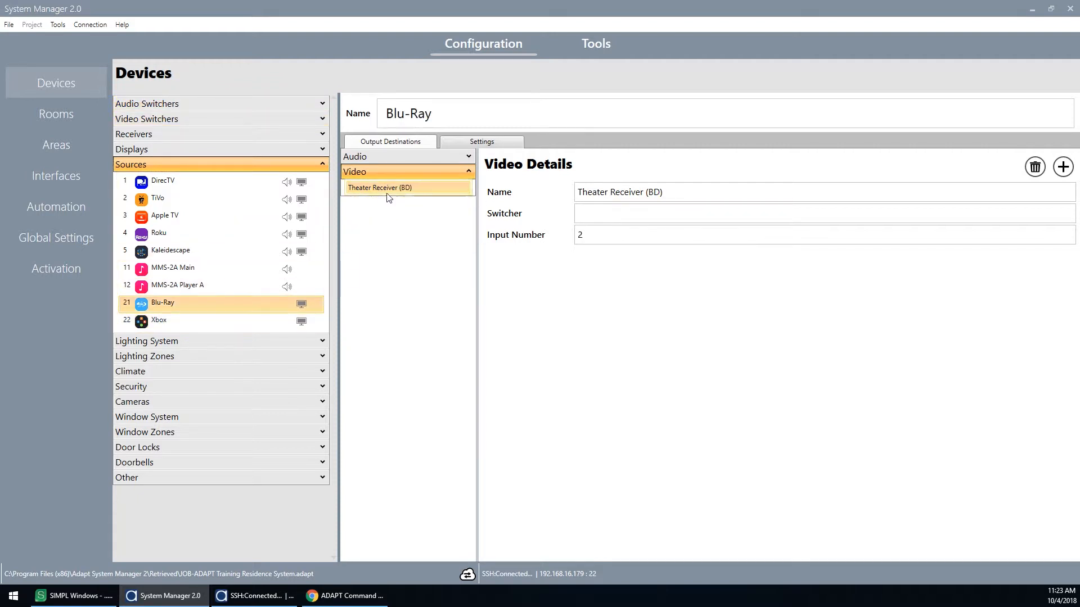
click(275, 319)
click(276, 308)
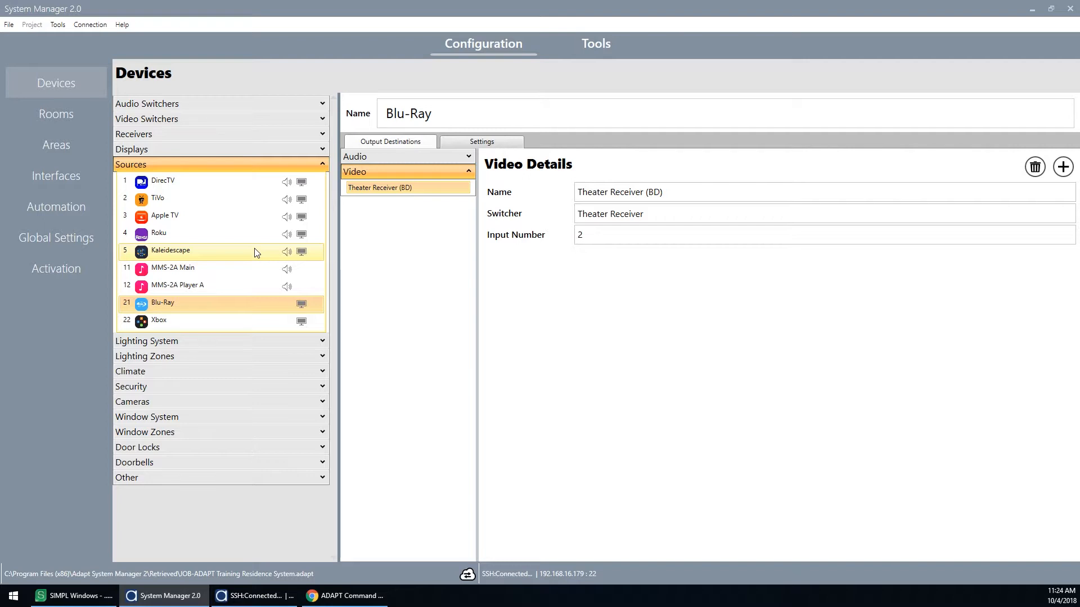
click(172, 148)
click(183, 166)
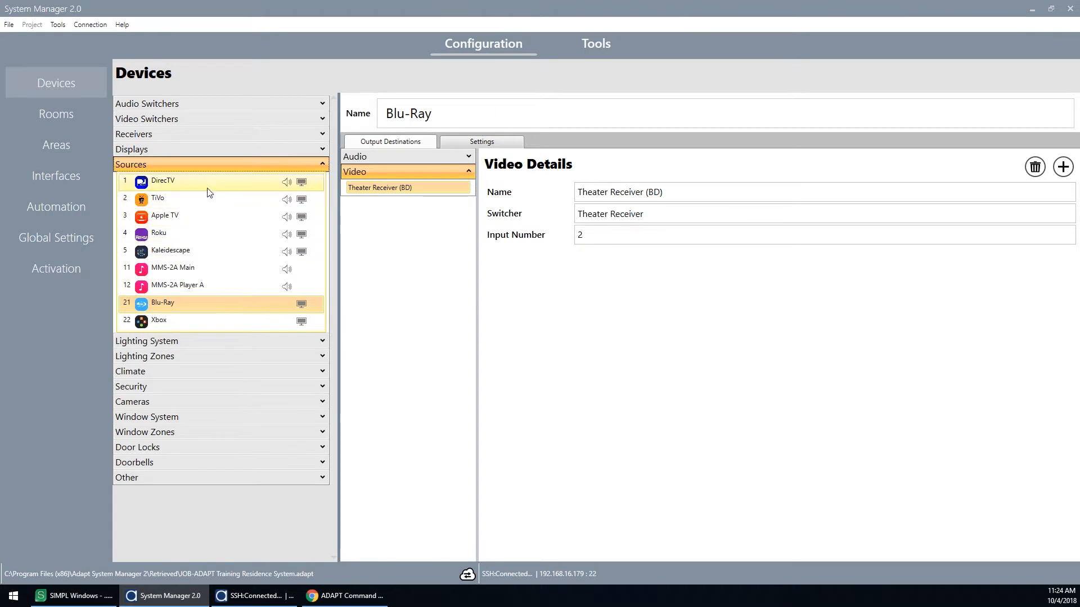
click(203, 185)
click(204, 200)
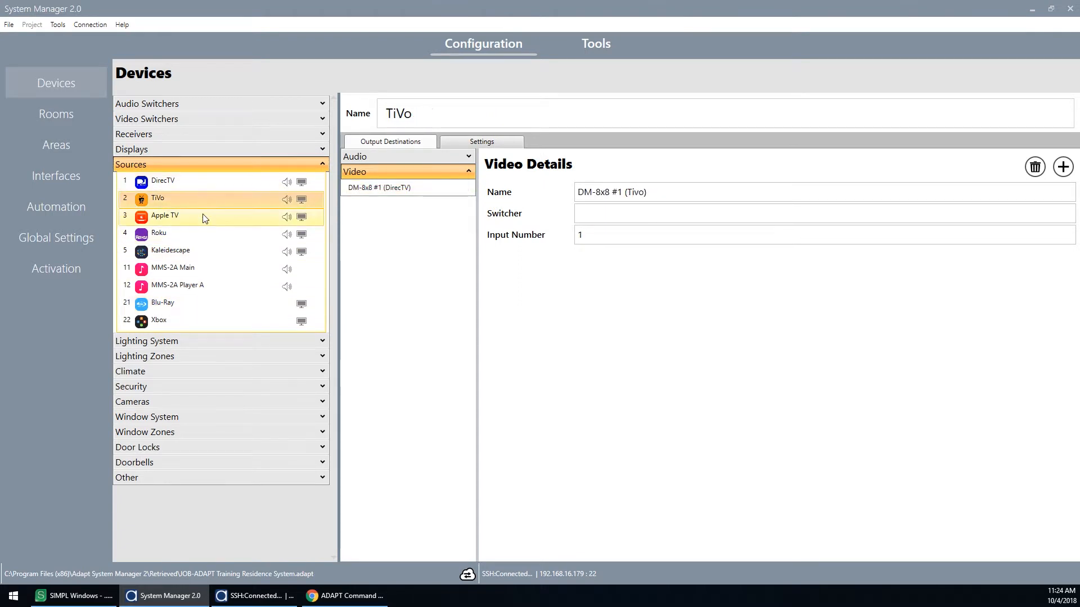
click(205, 217)
click(206, 235)
click(205, 249)
Step: Examine the Living Room display's timing settings and its list of inputs
click(181, 149)
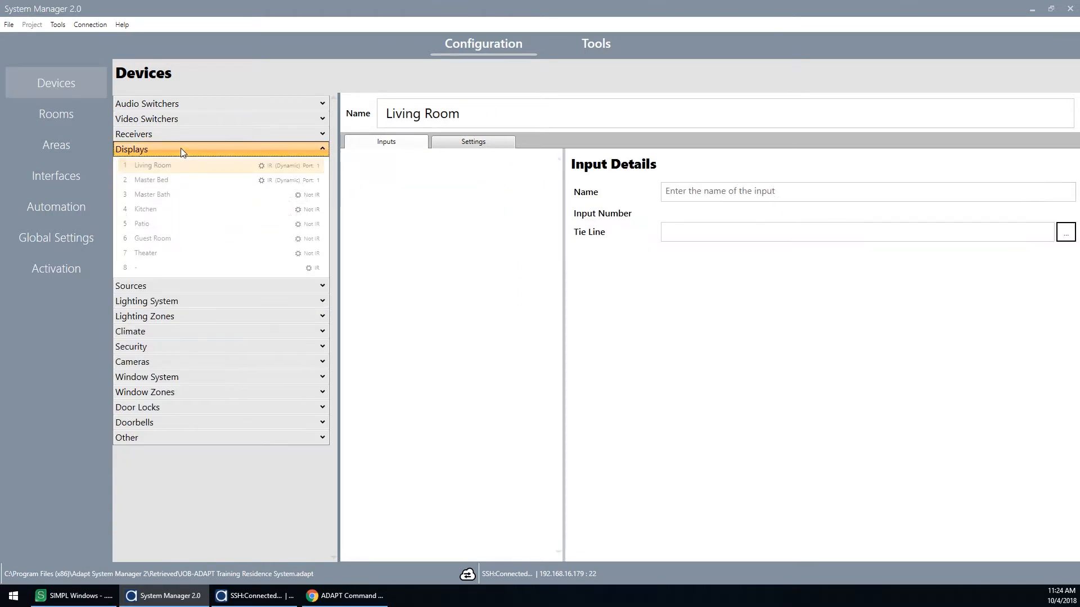
click(445, 145)
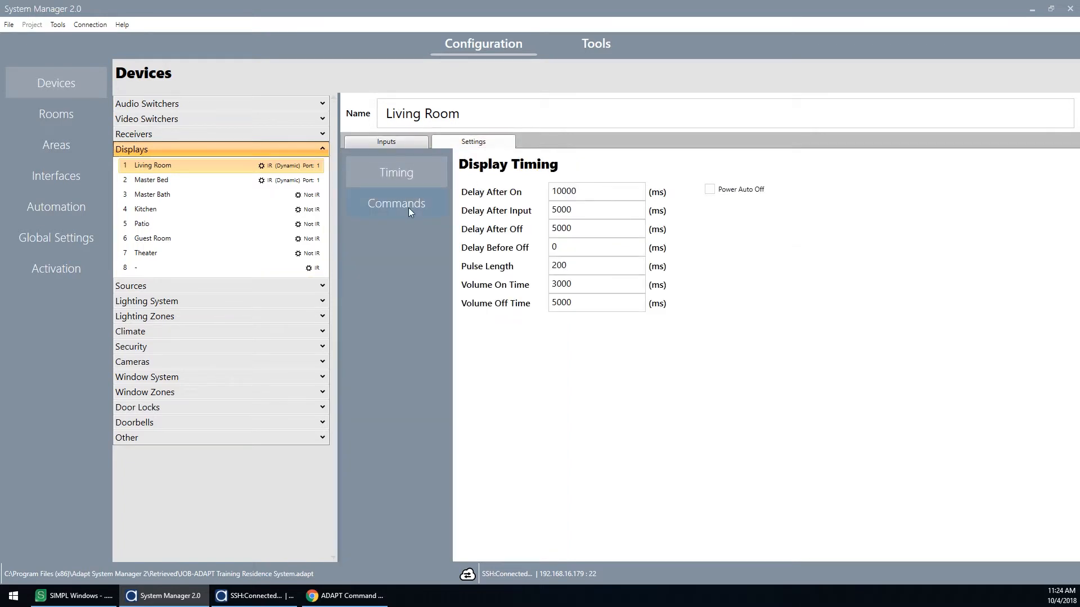
click(384, 143)
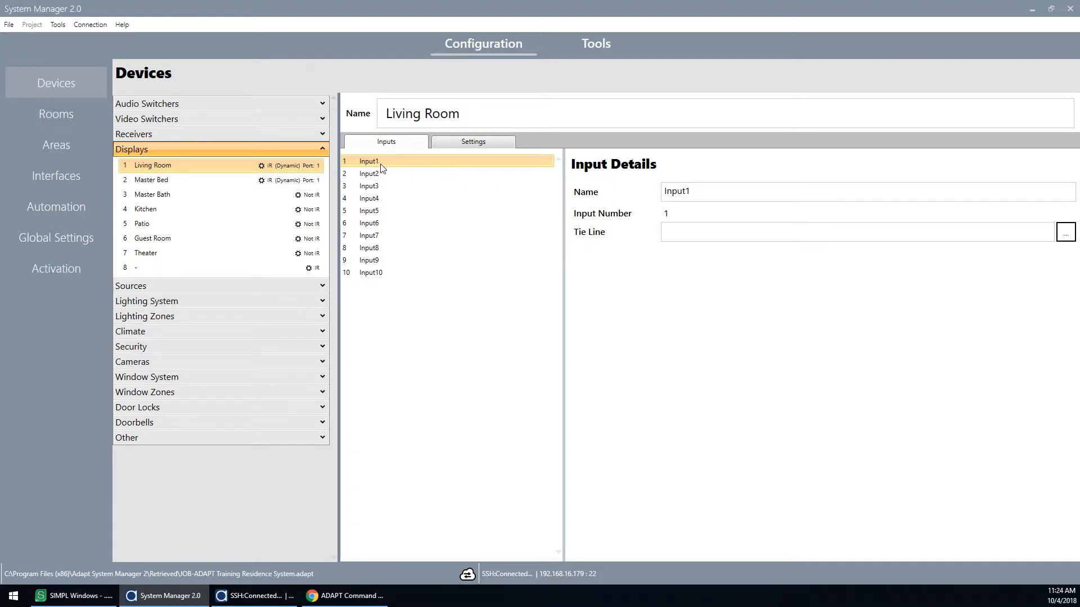
Step: Assign the Living Room display's Input1 tie line to video switcher output DM-8x8 #1 (Living Room) (Out-1)
click(1066, 232)
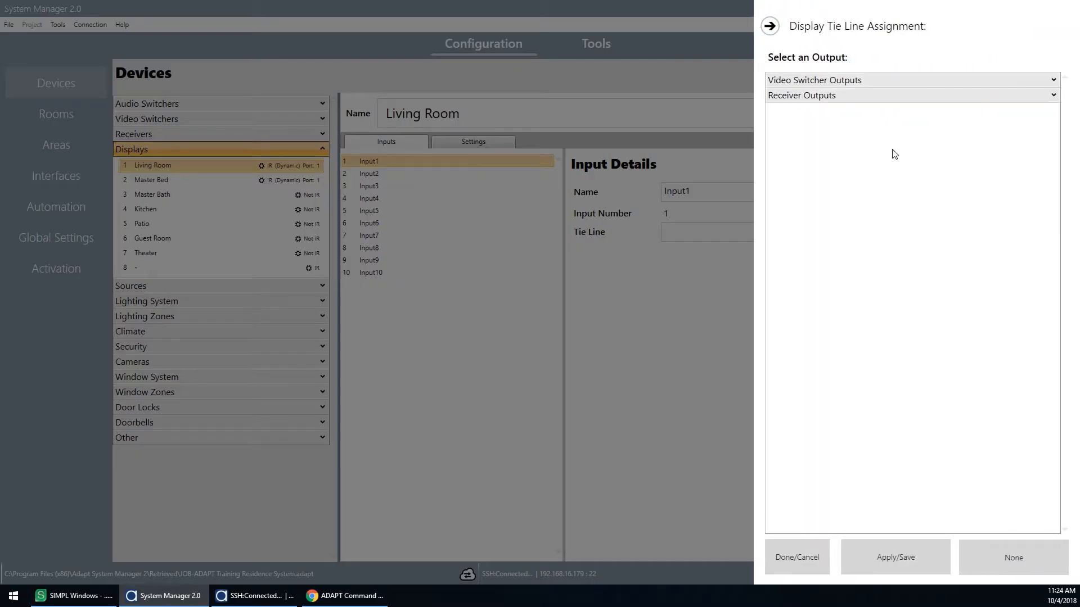
click(827, 86)
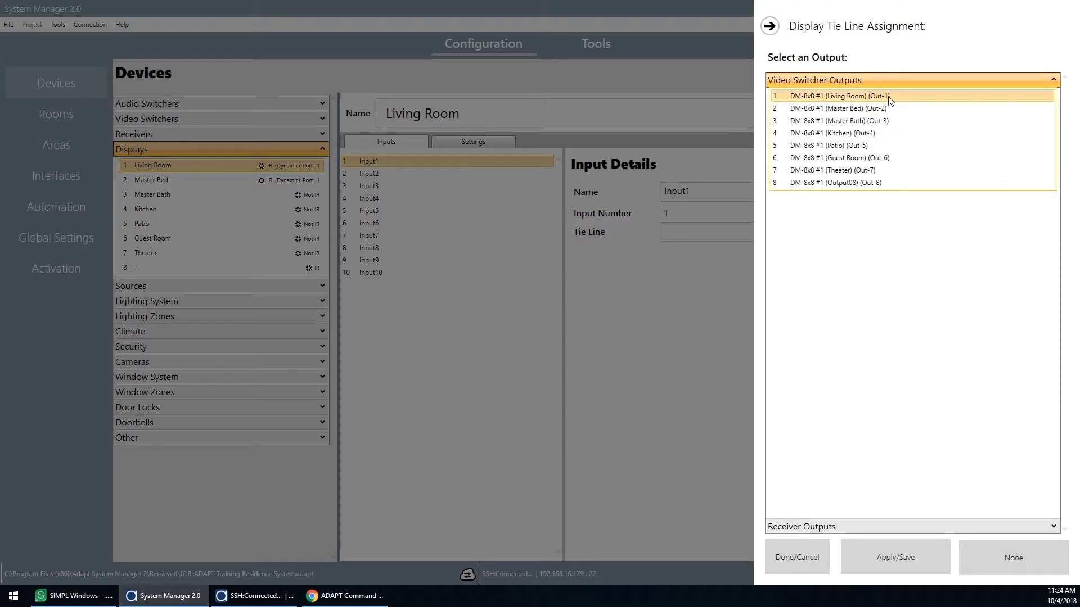
click(890, 100)
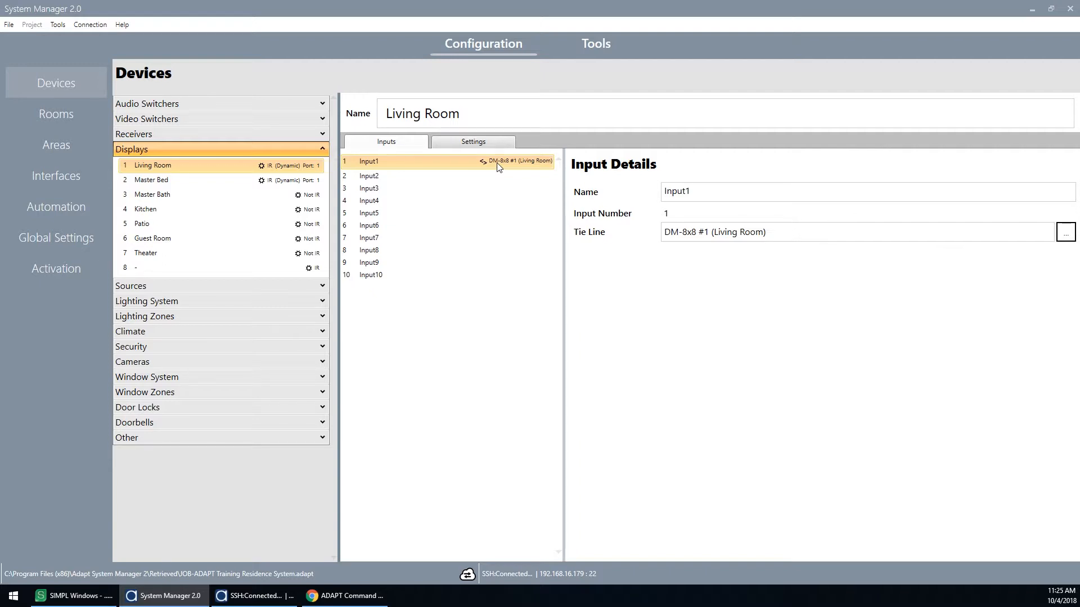
click(184, 286)
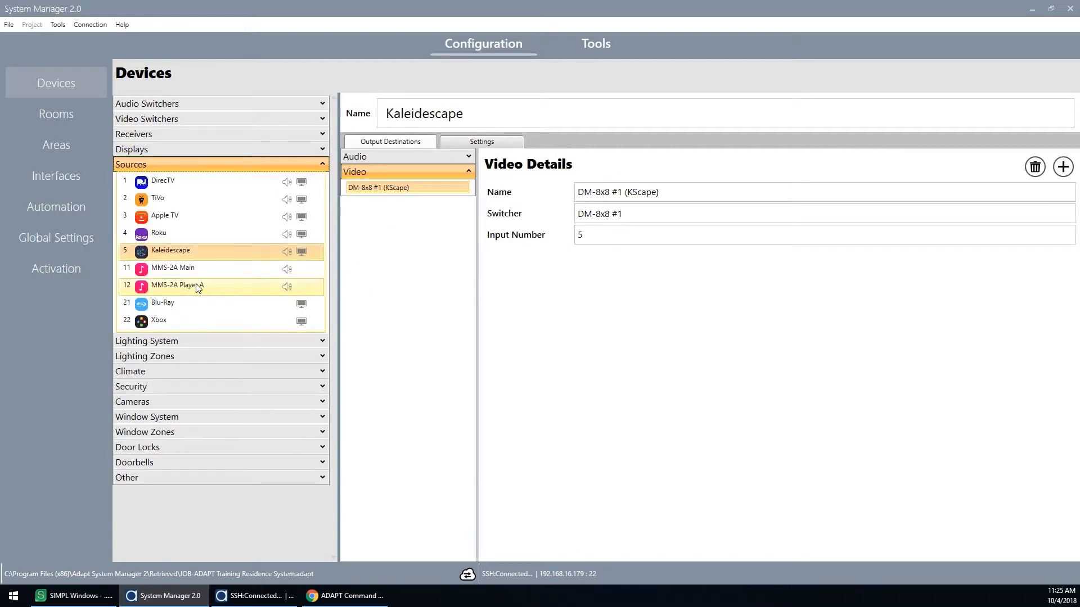
click(205, 151)
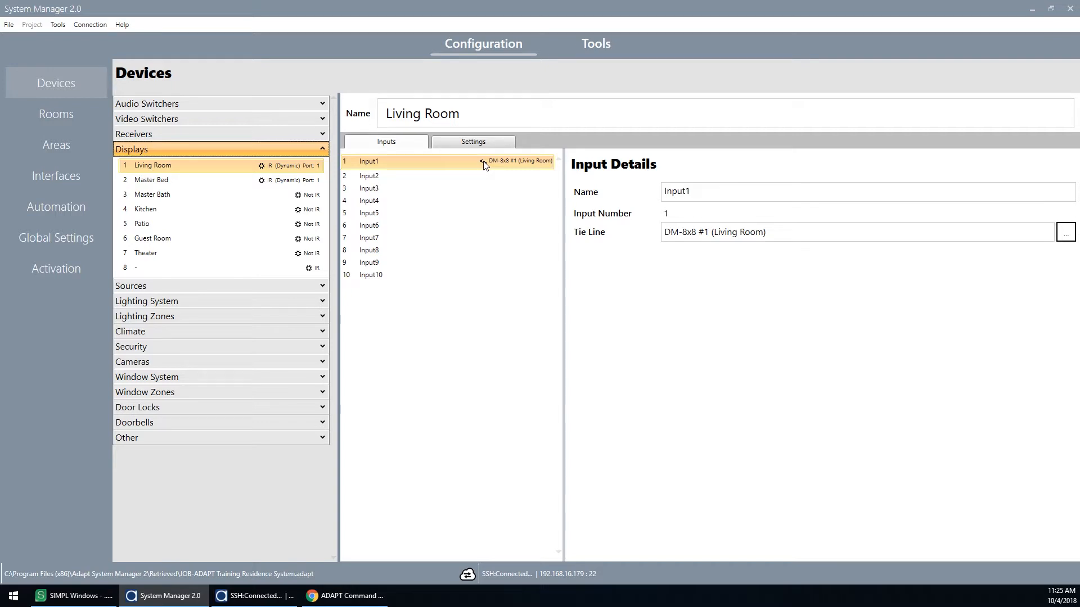
Step: Tie Input1 of the Master Bed display to DM-8x8 #1 (Out-2) and Input1 of the Master Bath display to DM-8x8 #1 (Out-3)
click(151, 180)
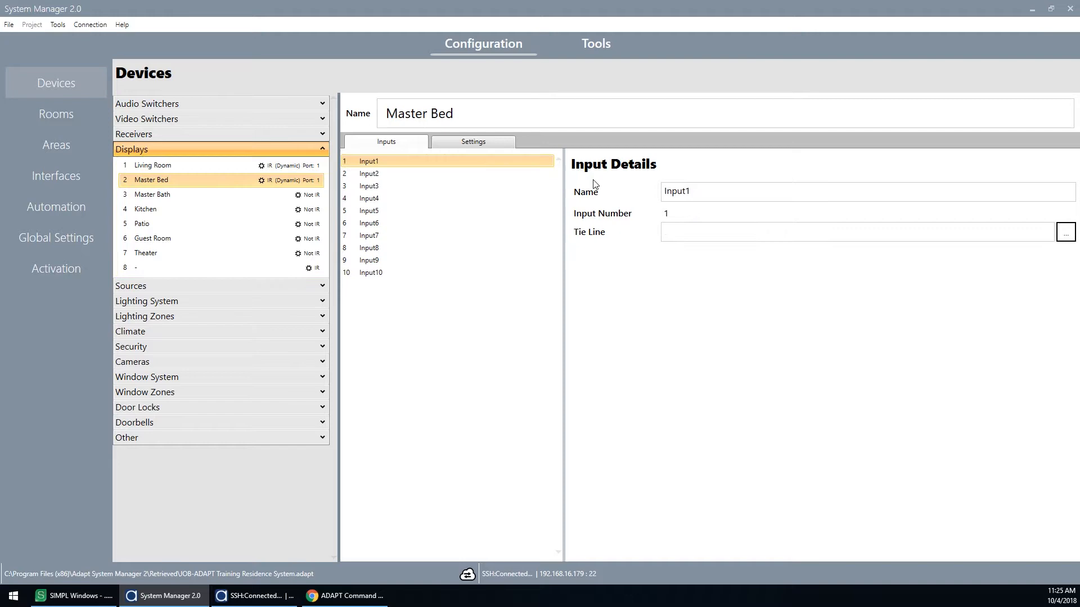
click(1066, 232)
click(851, 116)
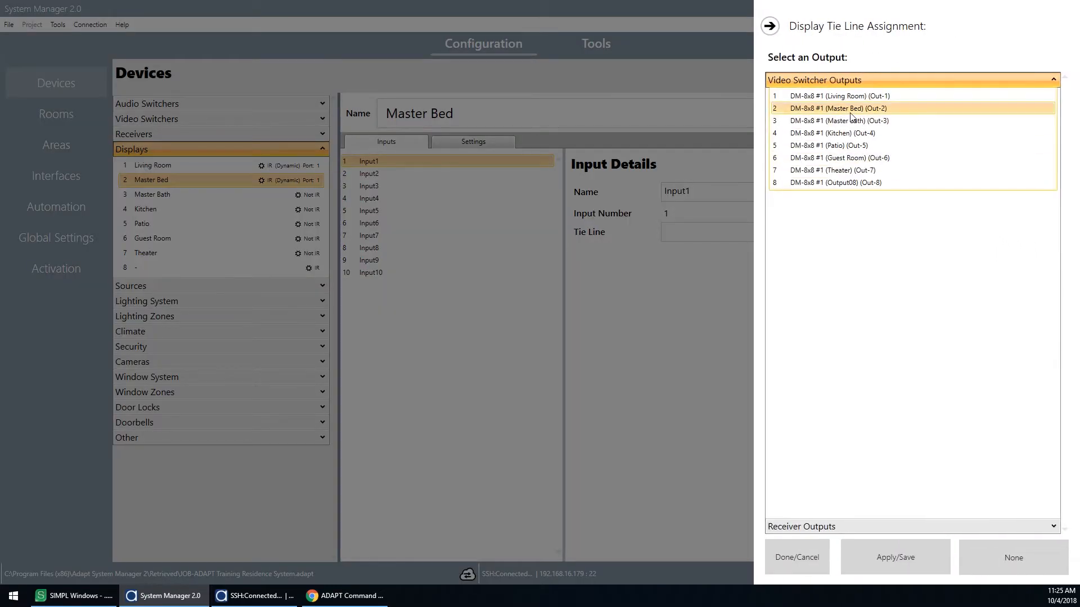
click(152, 195)
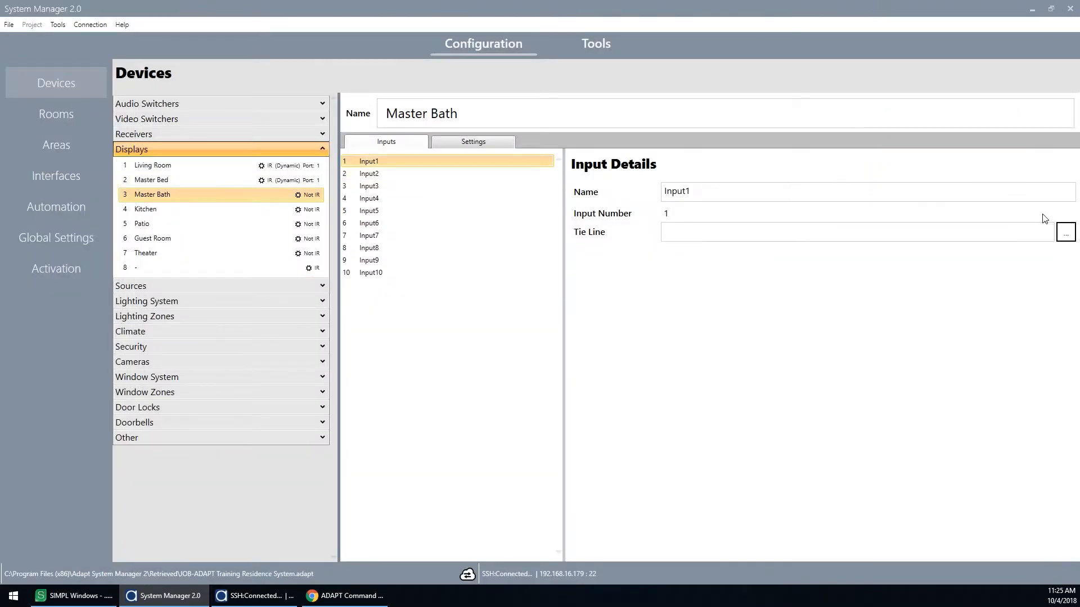
click(1066, 232)
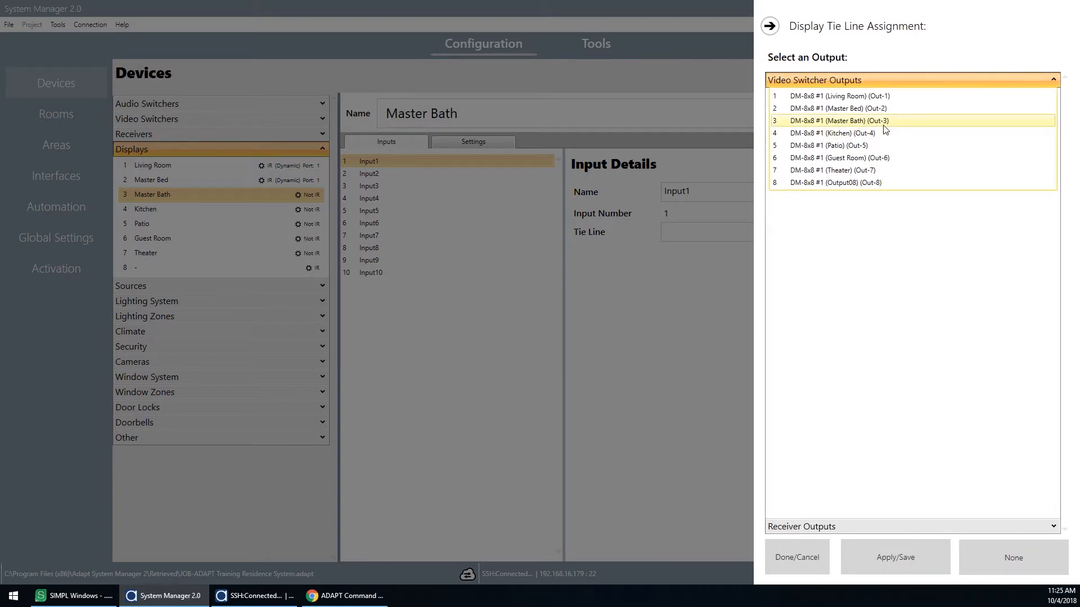
double_click(884, 124)
Step: Tie Input1 of the Kitchen display to DM-8x8 #1 (Out-4) and Input1 of the Patio display to DM-8x8 #1 (Out-5)
click(306, 209)
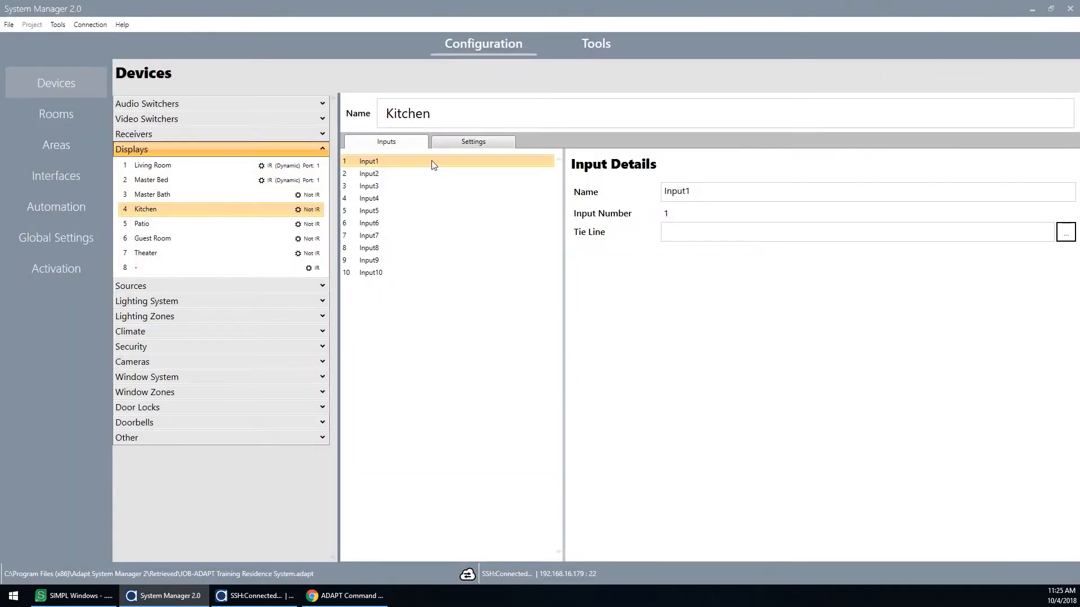
click(1066, 232)
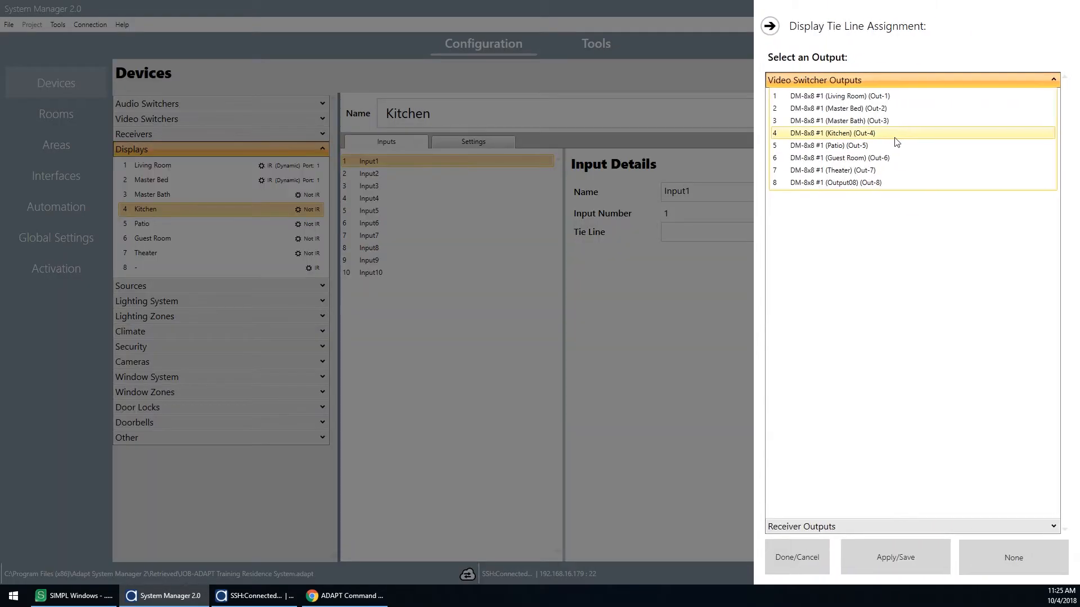
double_click(895, 135)
click(262, 222)
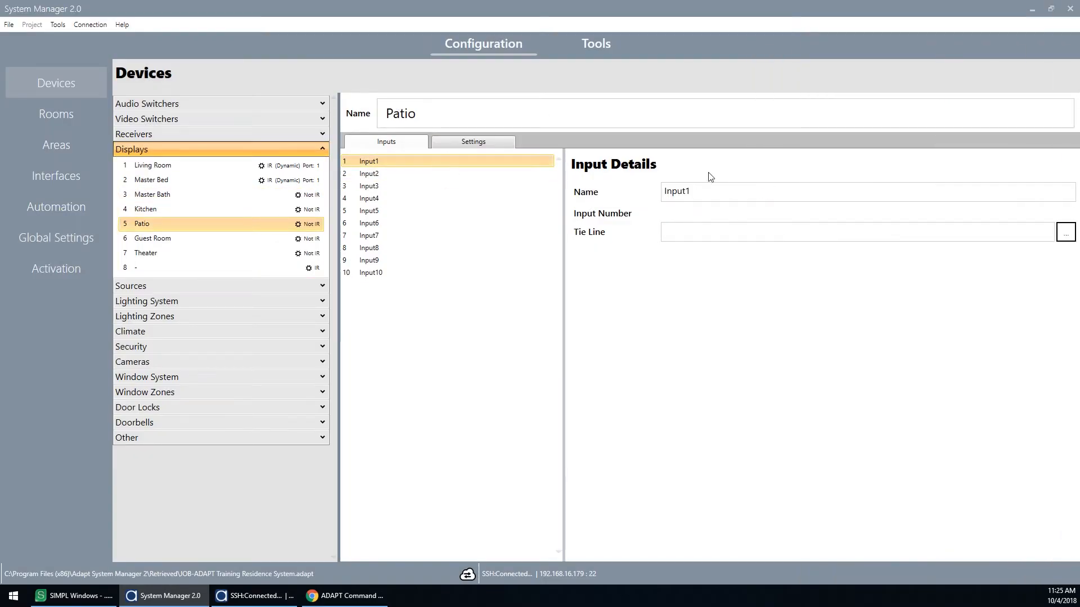
click(1066, 233)
double_click(885, 147)
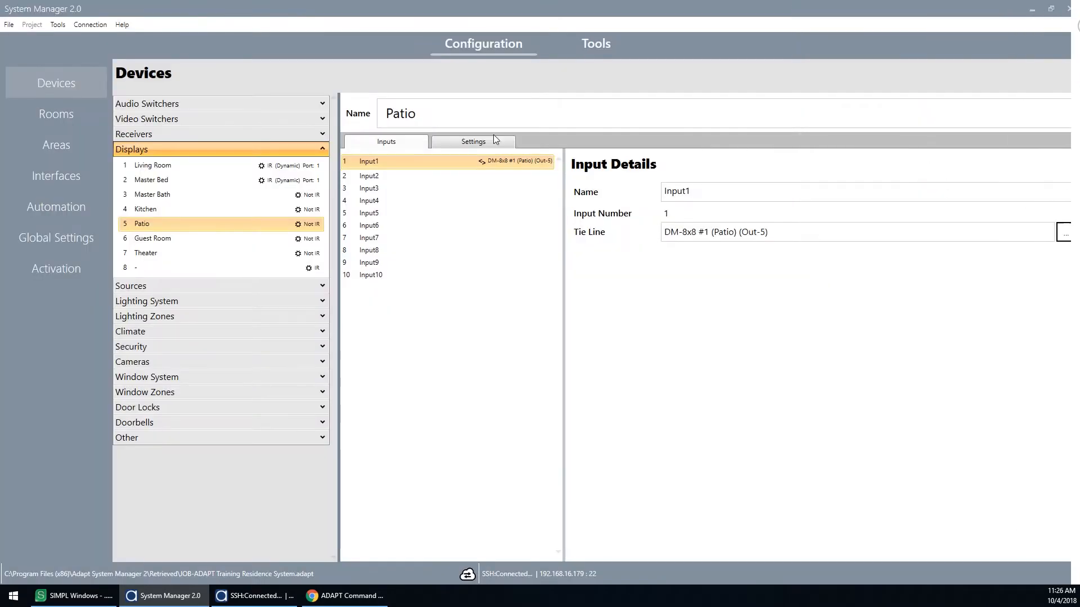
Step: Assign the Guest Room display's Input1 tie line to DM-8x8 #1 (Guest Room) (Out-6)
click(259, 239)
click(439, 171)
click(442, 163)
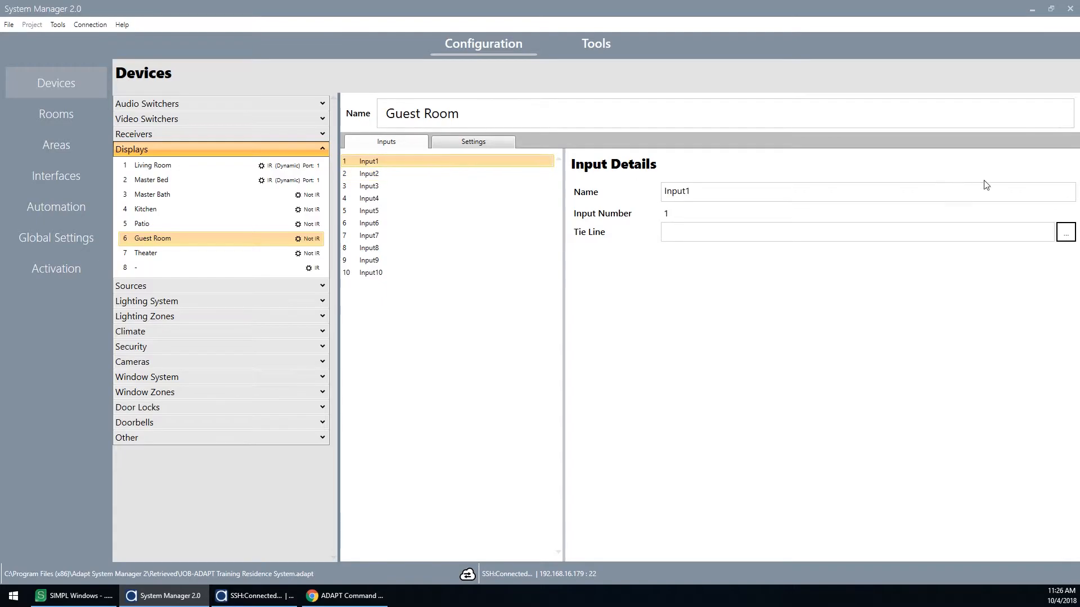
click(1066, 233)
double_click(938, 162)
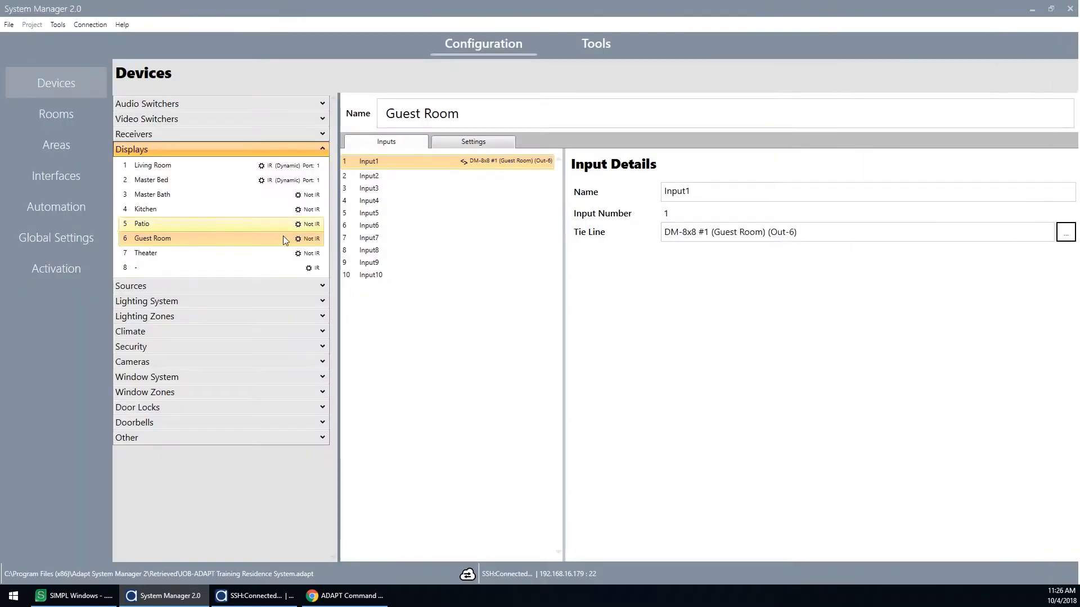
Step: Assign the Theater display's Input1 tie line to DM-8x8 #1 (Theater) (Out-7)
click(284, 254)
click(1065, 232)
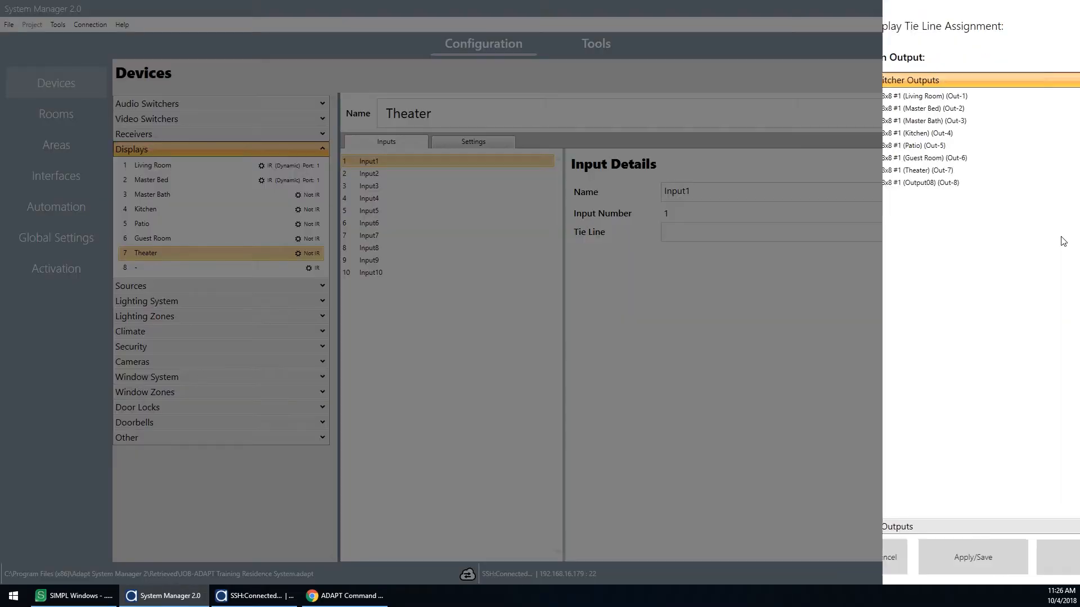
double_click(827, 178)
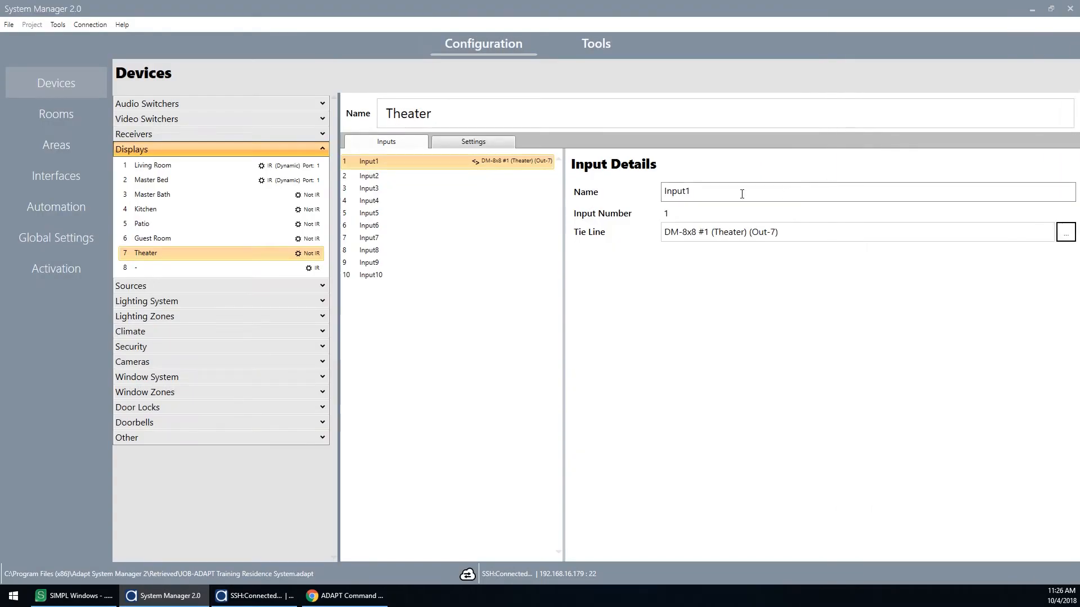
Step: Set the Theater display's Input1 tie line to the receiver output Theater Receiver (Receiver Main Output)
click(231, 137)
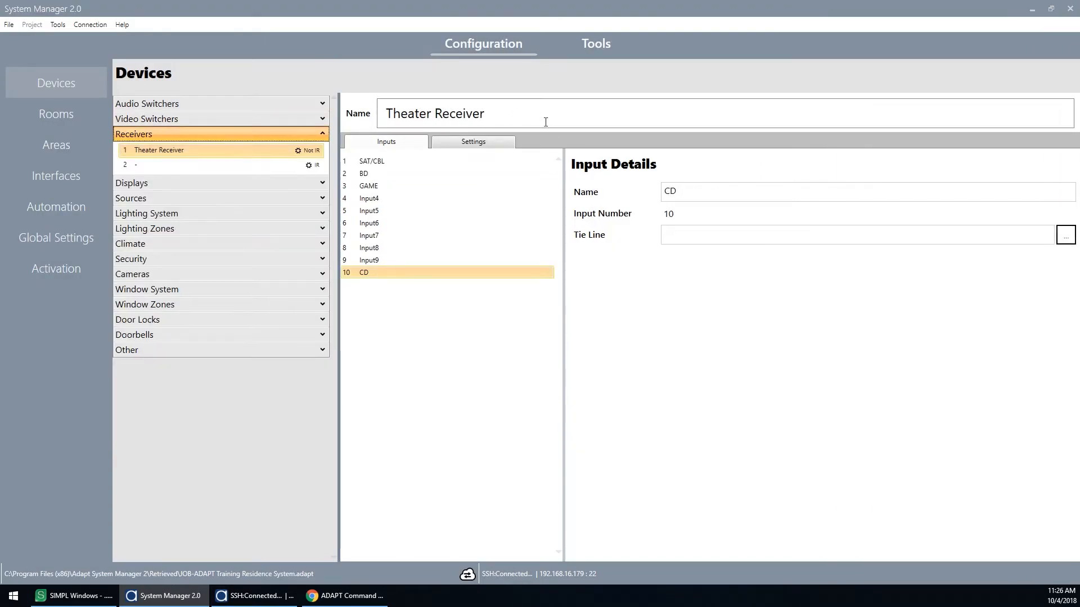
click(207, 181)
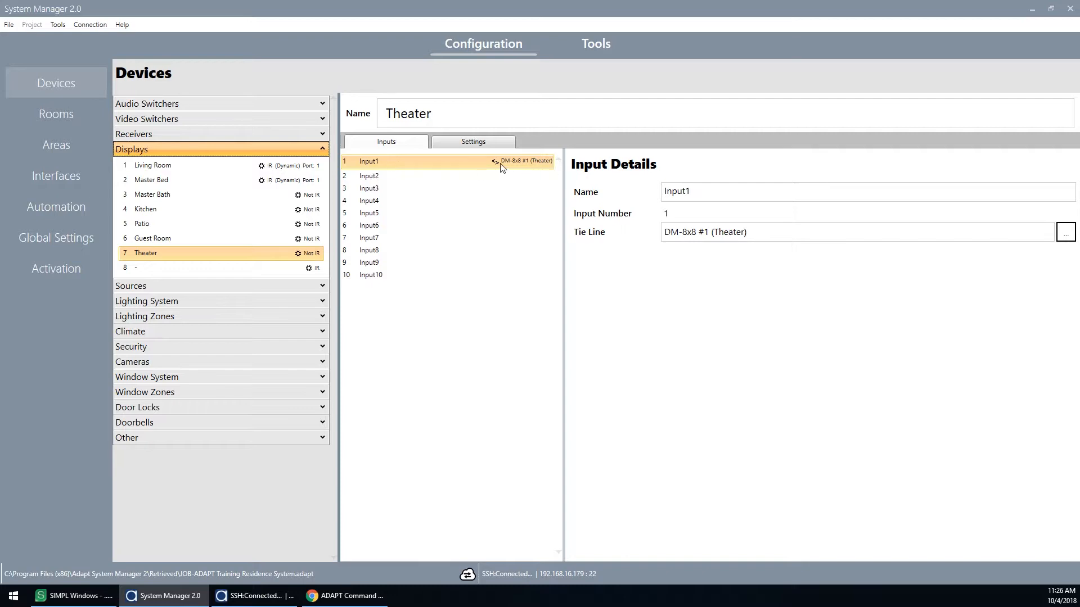
click(1066, 232)
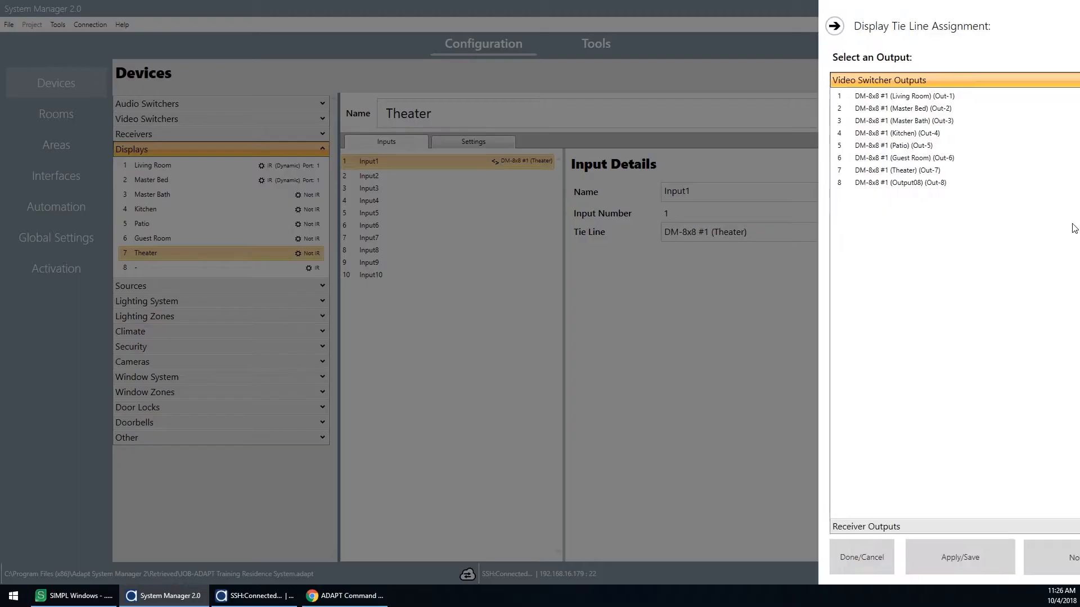
click(859, 83)
click(857, 97)
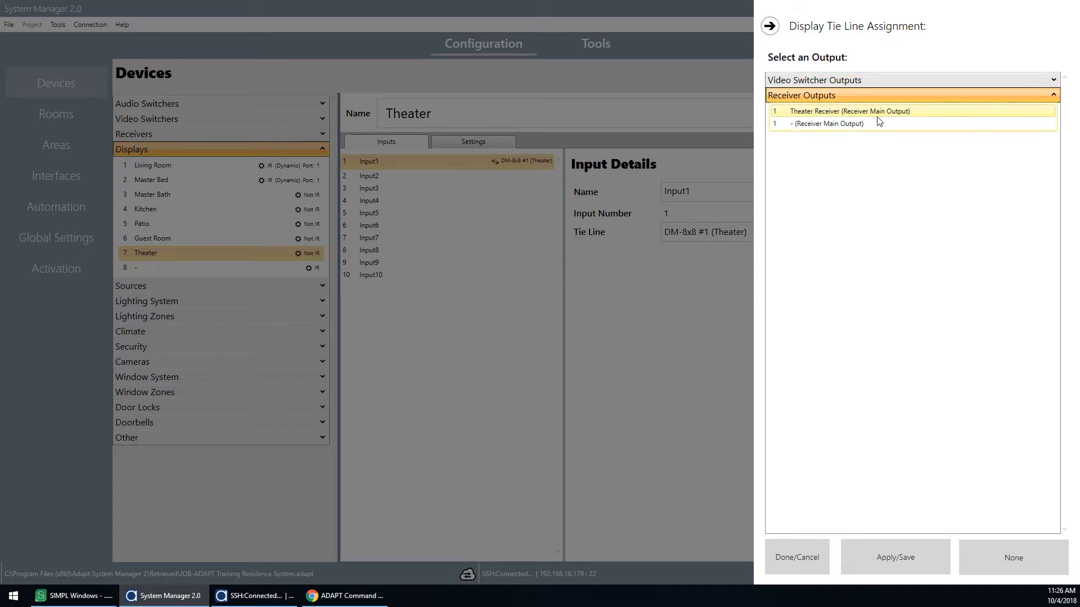
click(887, 114)
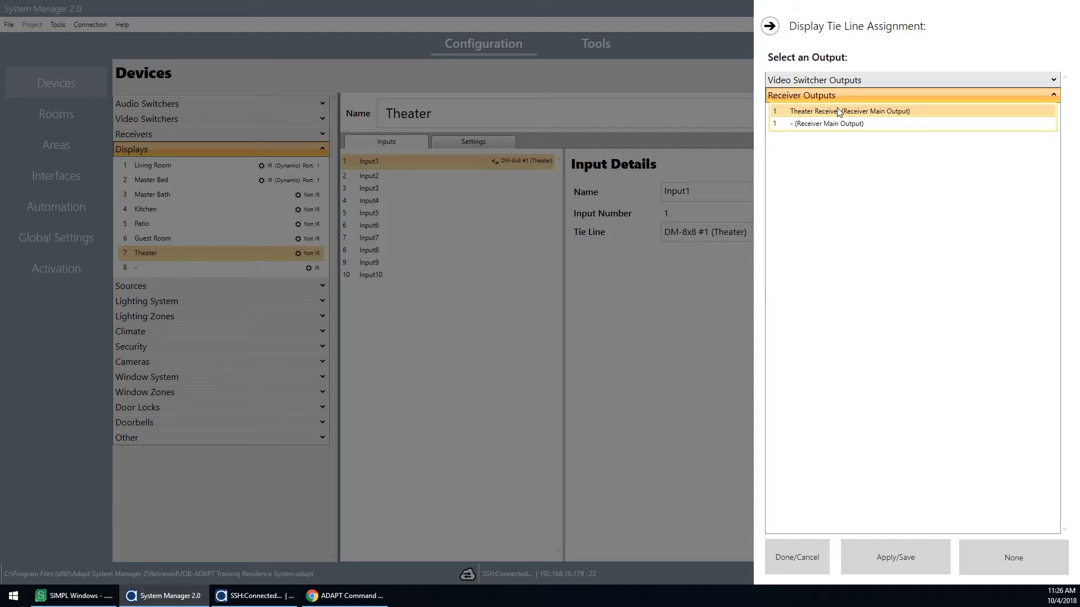
click(922, 116)
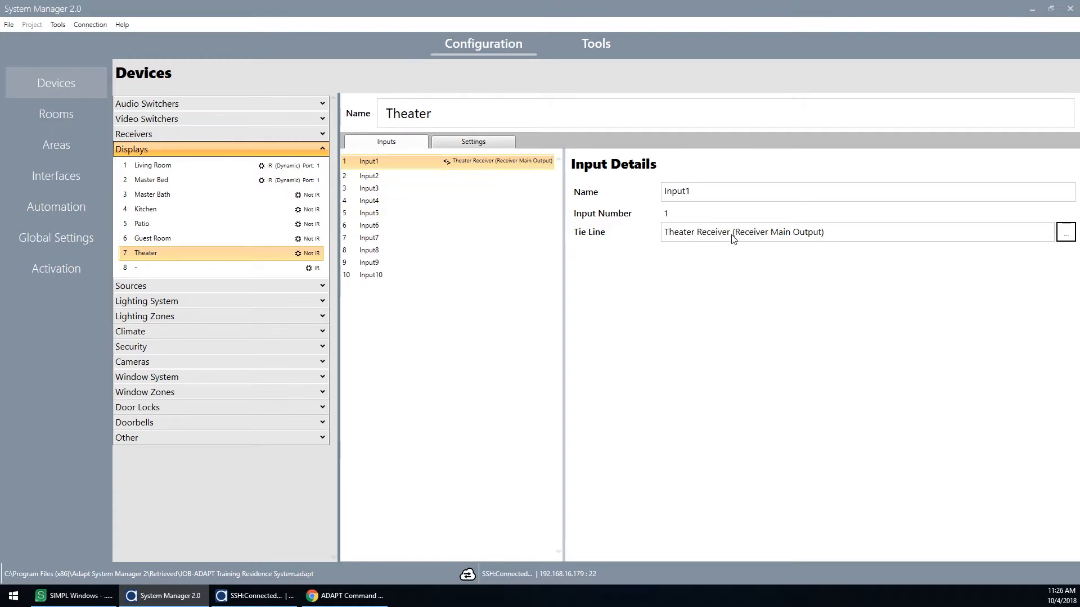
Step: Examine the video output destinations of the Blu-Ray and Xbox sources alongside the Theater display's input tie line
click(224, 284)
click(218, 303)
click(224, 320)
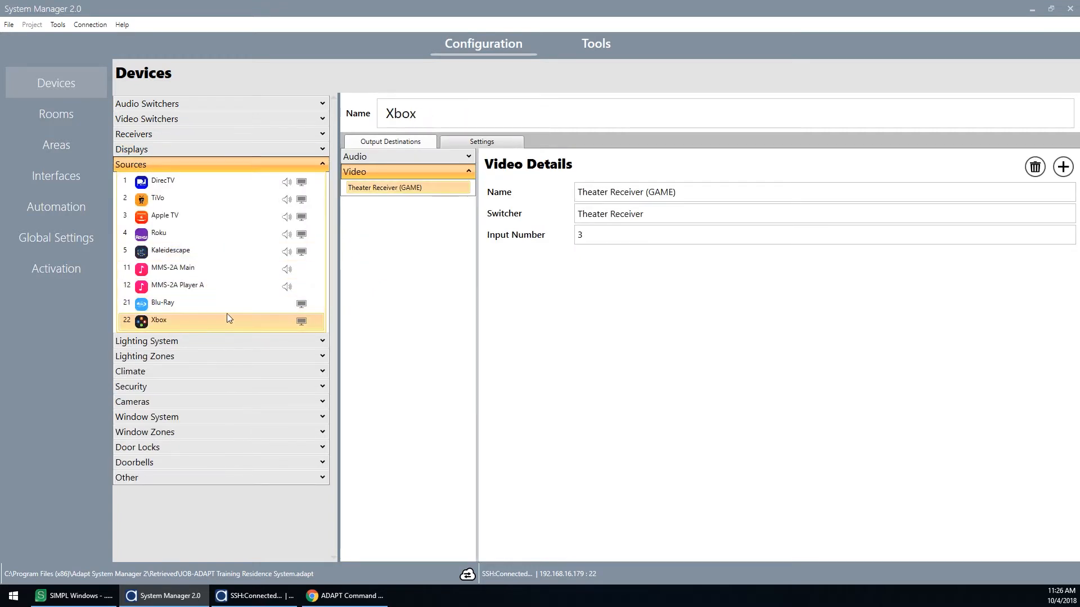
click(226, 310)
click(228, 320)
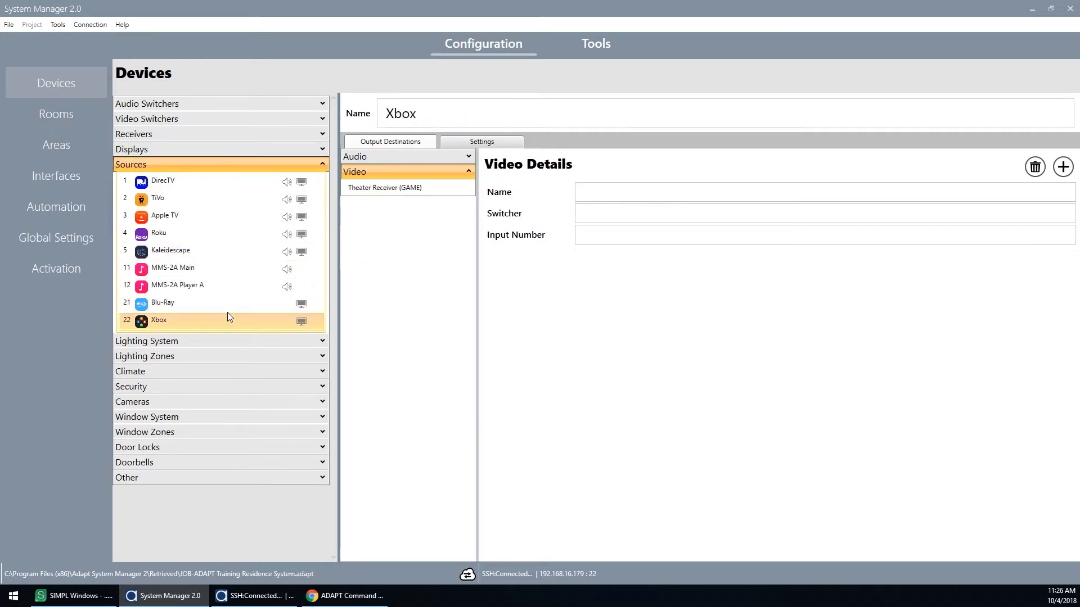
click(227, 308)
click(175, 150)
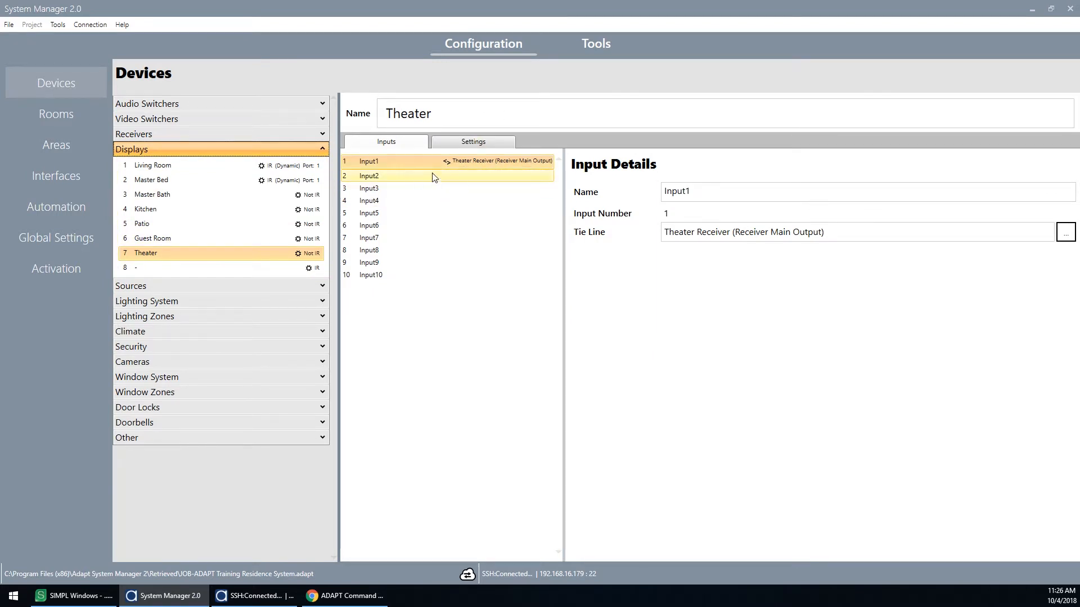
click(223, 284)
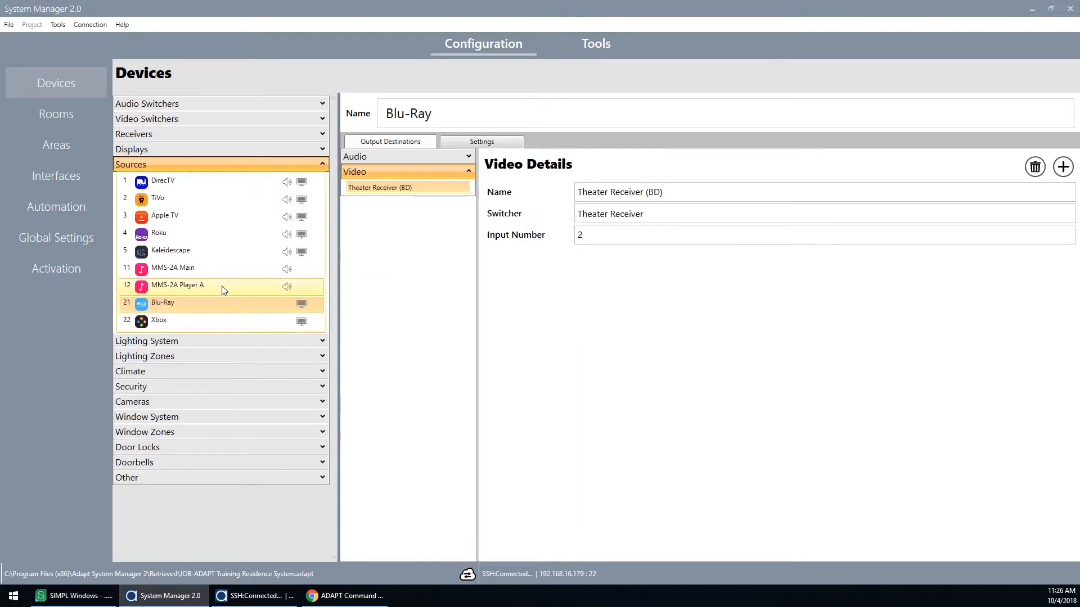
click(275, 150)
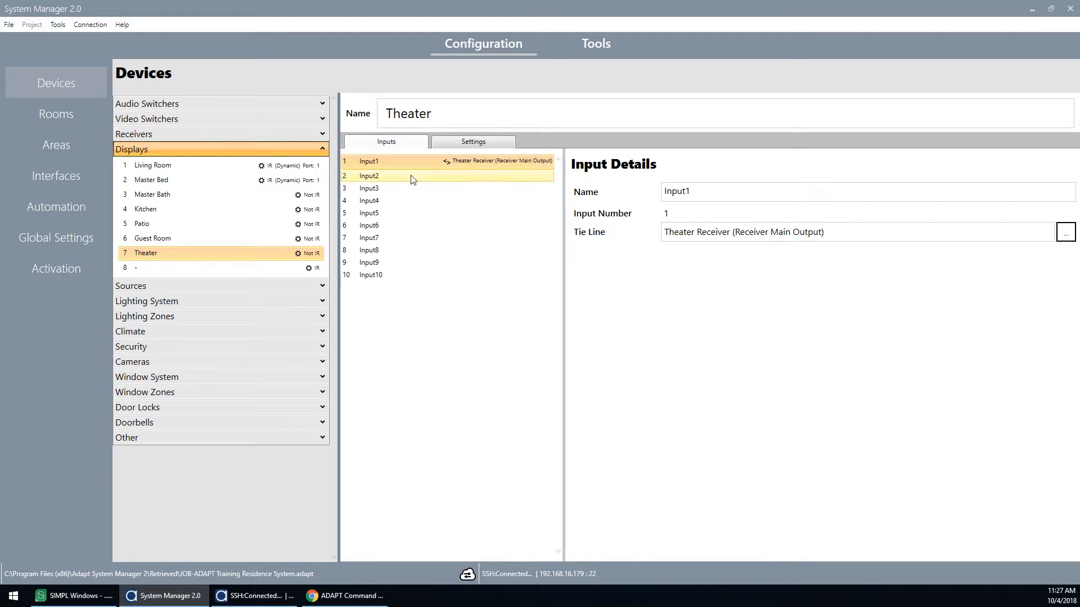
Step: Assign the Theater Receiver's SAT/CBL input tie line to video switcher output DM-8x8 #1 (Theater) (Out-7)
click(270, 134)
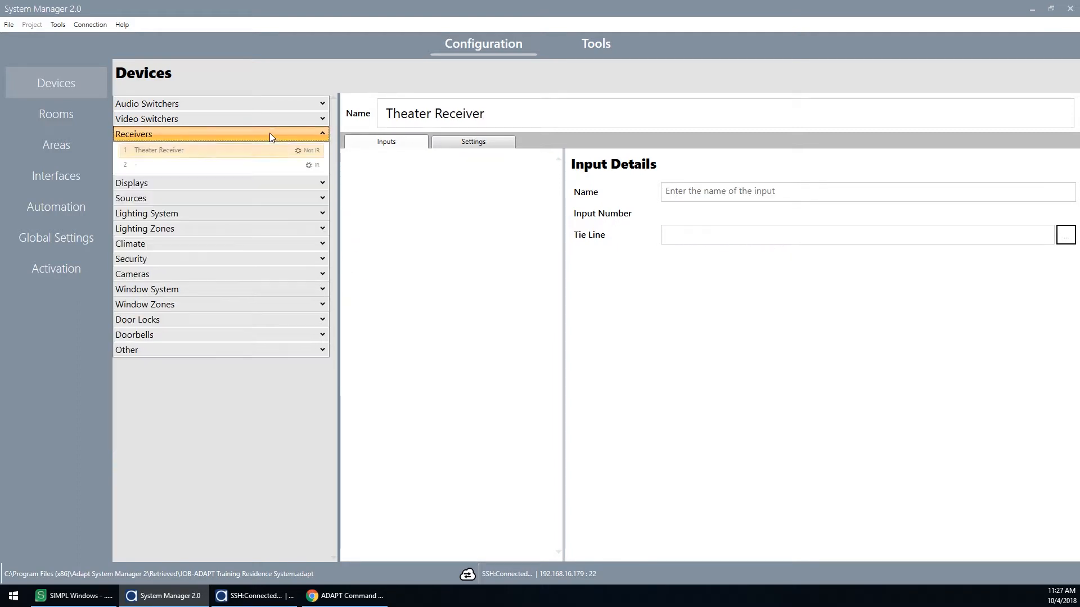
click(384, 163)
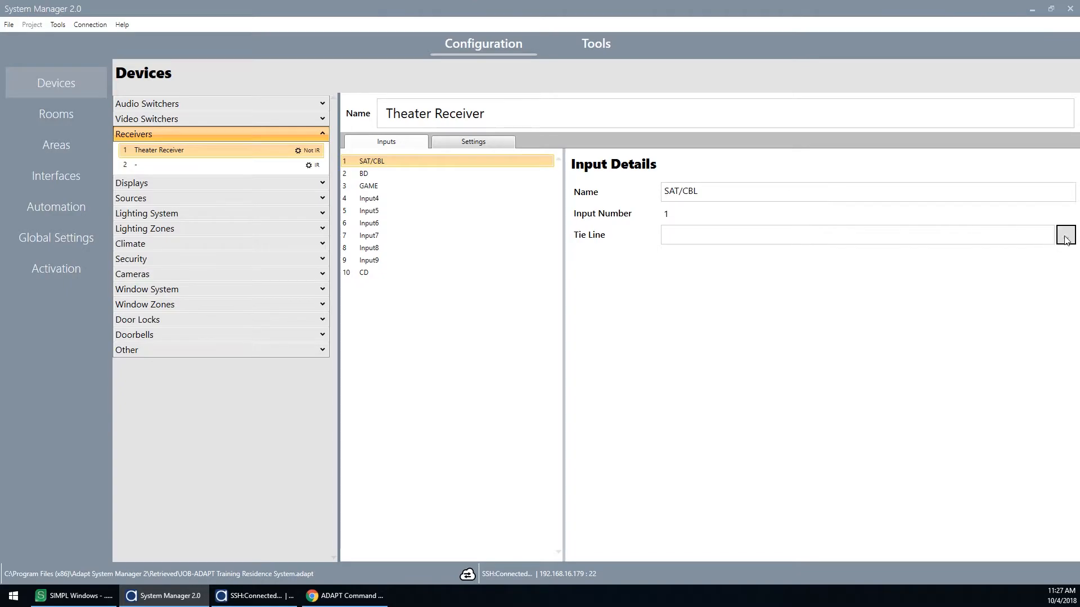
click(1066, 235)
click(855, 95)
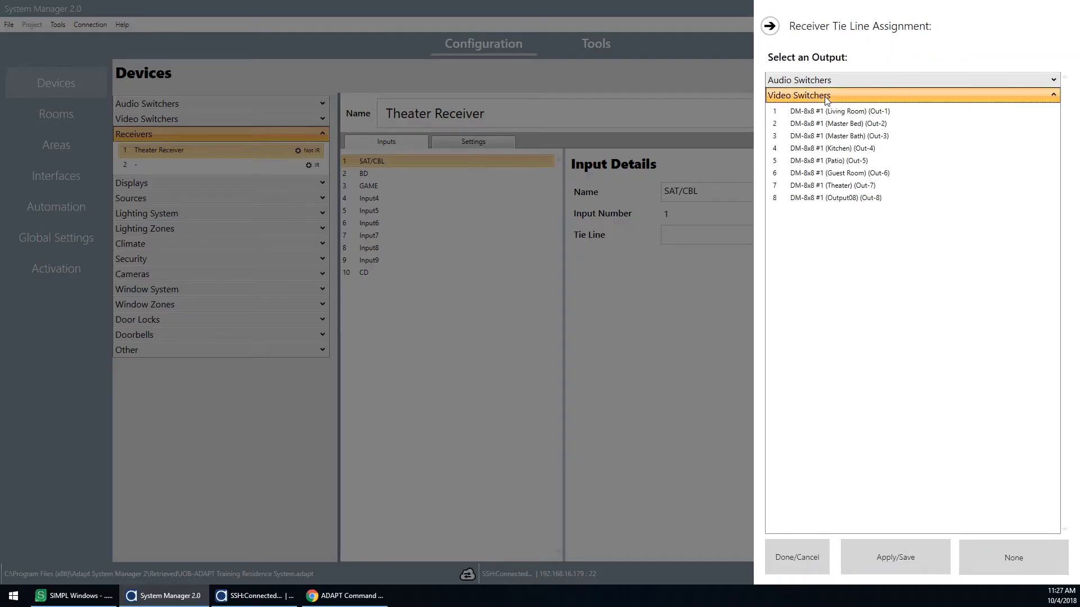
click(866, 187)
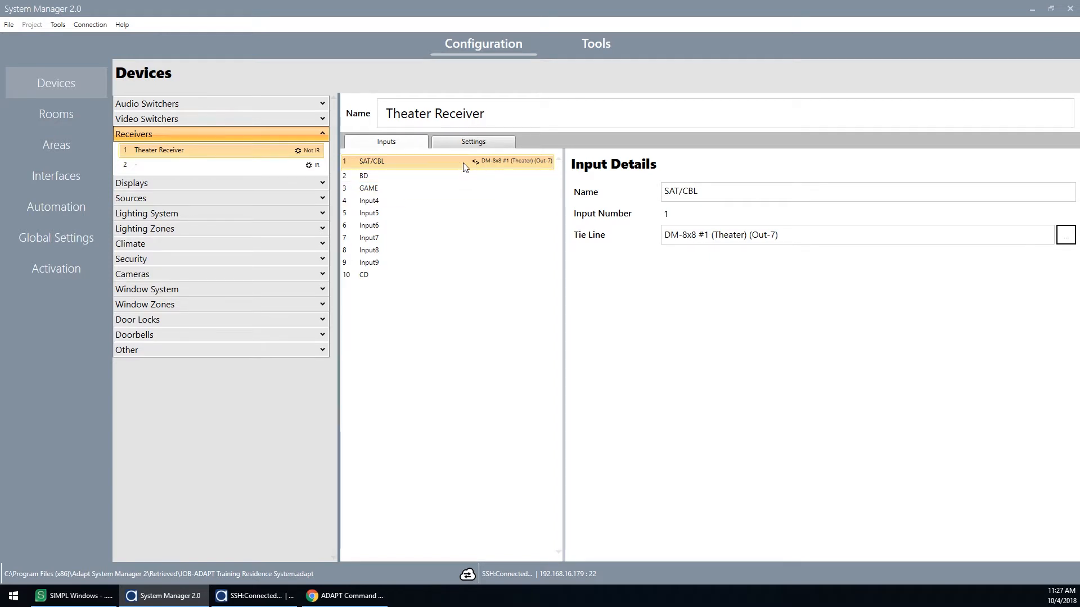
Step: Review the input details of the Theater Receiver's BD, GAME and CD inputs
click(415, 177)
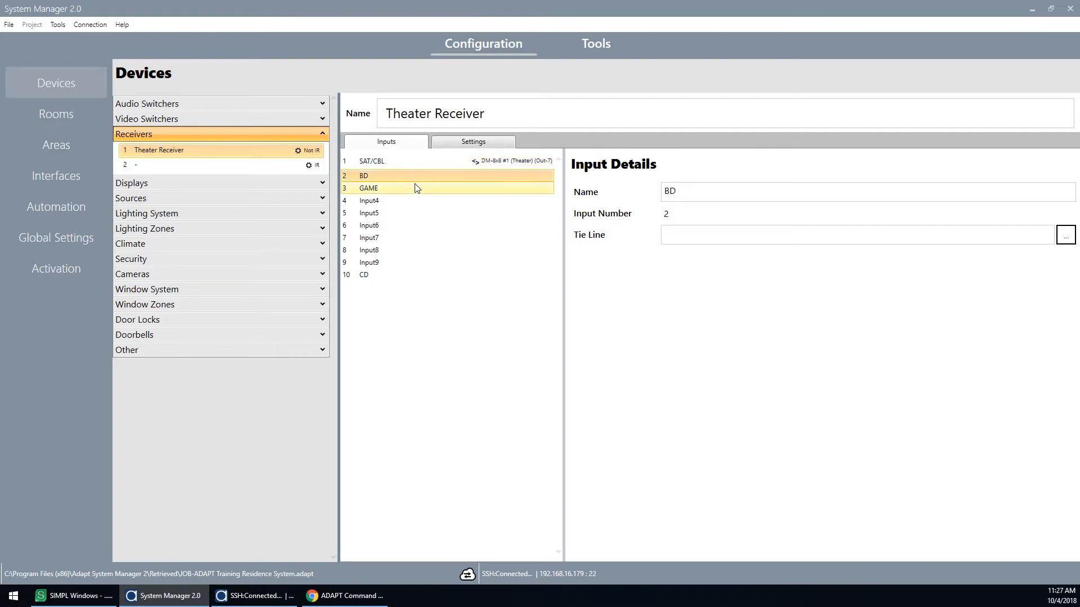
click(414, 190)
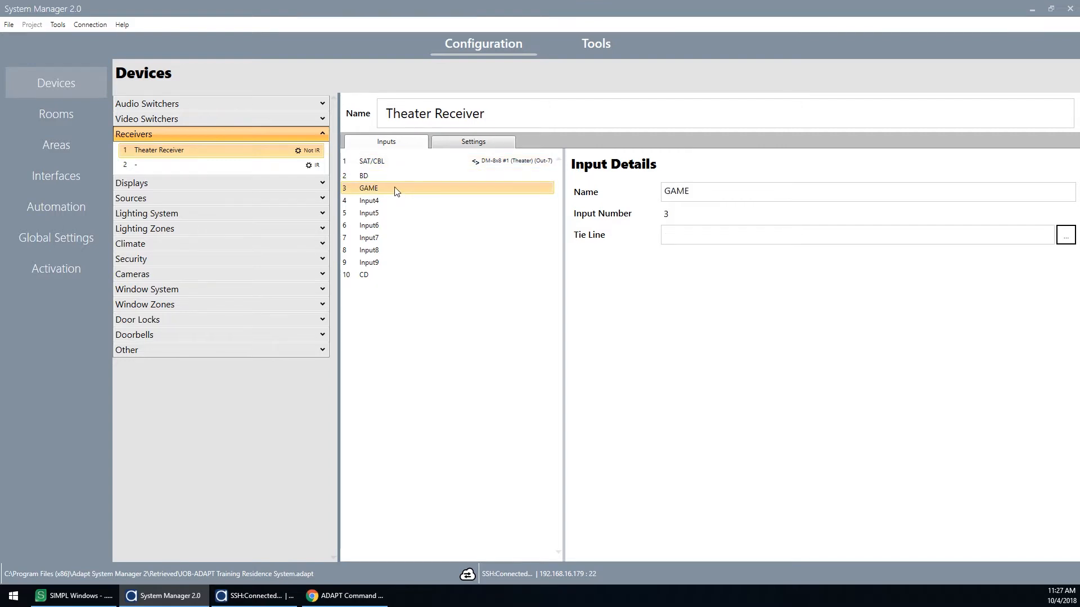
click(371, 278)
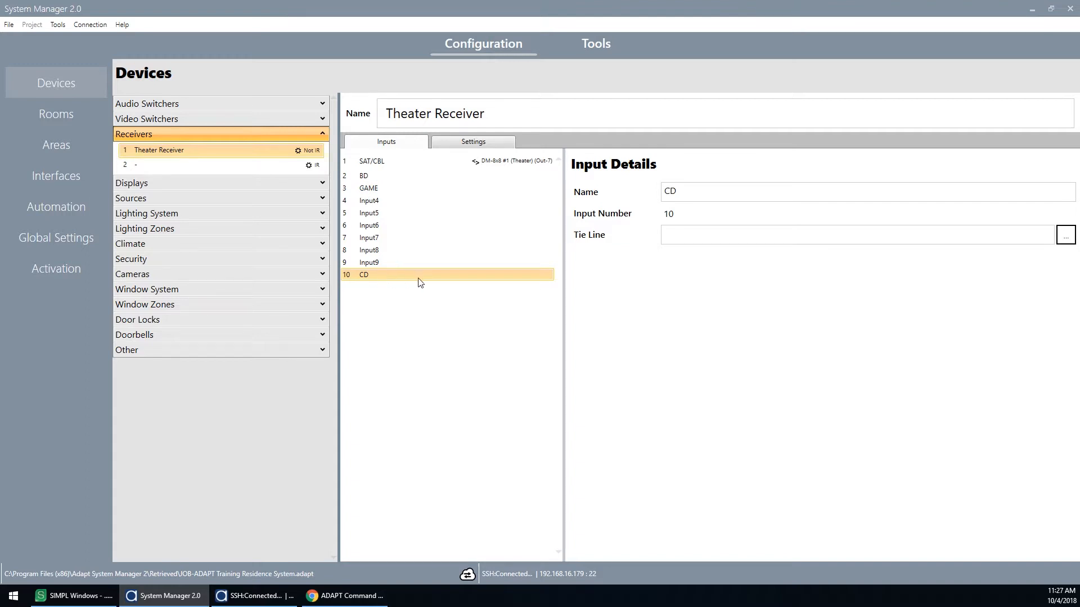
Step: Assign the Theater Receiver's CD input tie line to audio switcher output C2N-AMP-6x100 #1 (Theater (Line-Level)) (Out-7)
click(1063, 241)
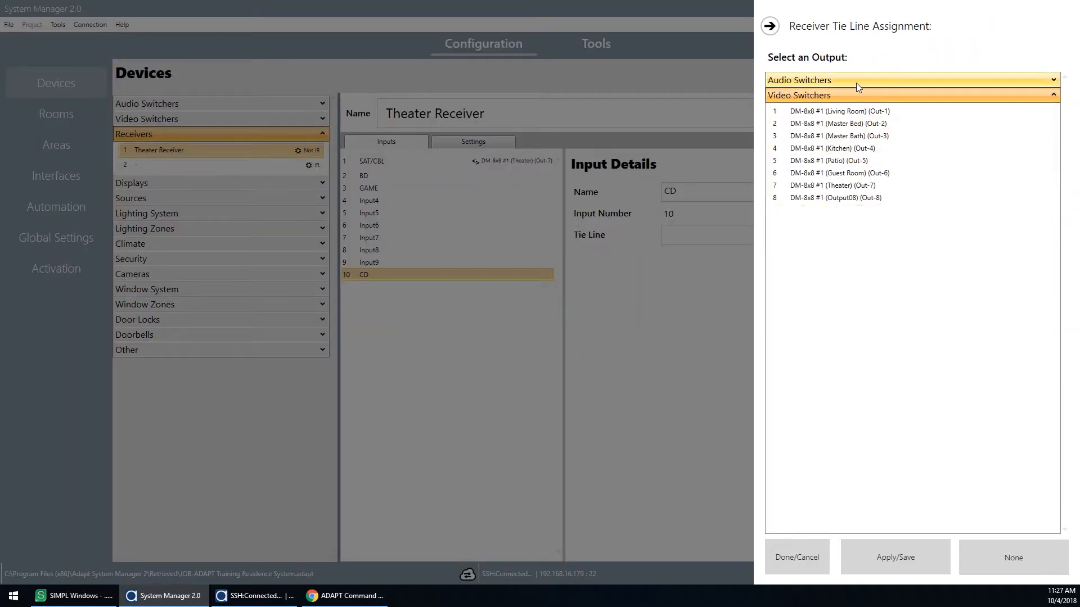
click(856, 83)
click(962, 170)
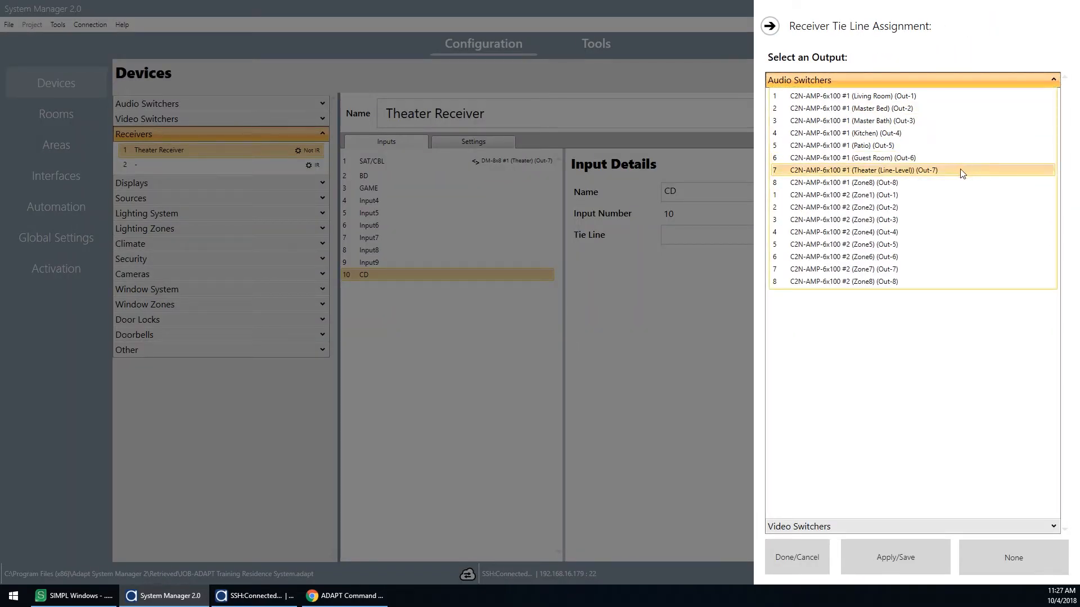
double_click(833, 174)
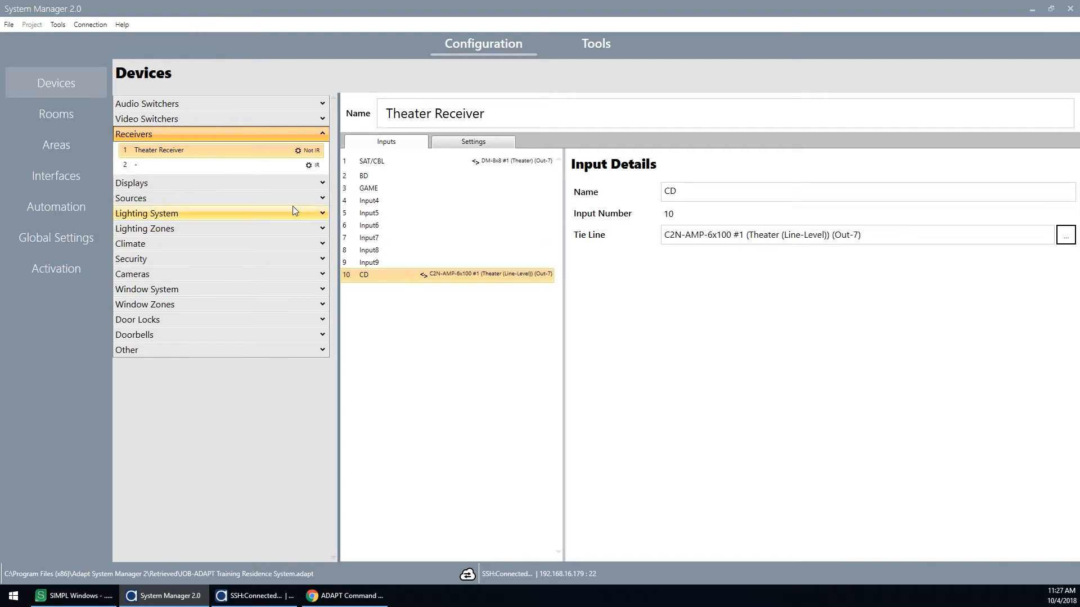
Step: Review the Theater display's inputs and the source list, and open the room configuration
click(291, 185)
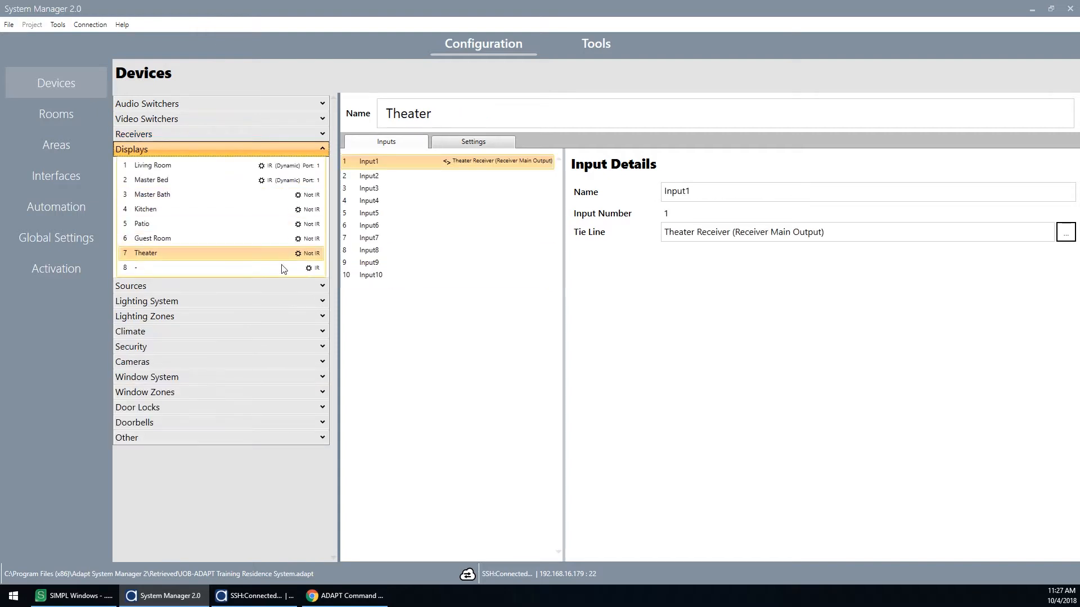
click(282, 287)
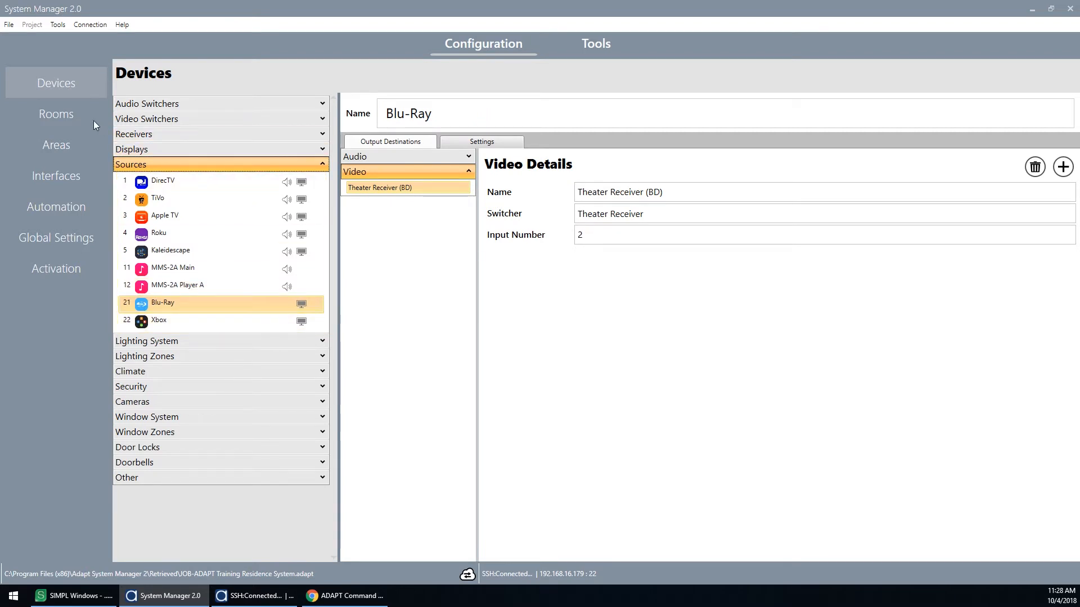
click(58, 116)
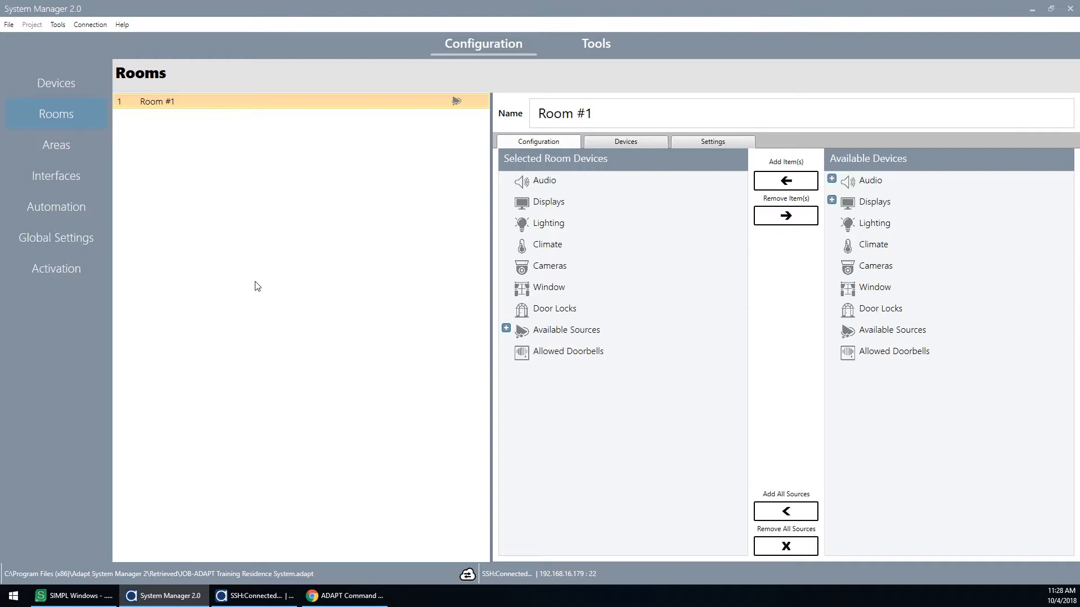
Step: Switch to SIMPL Windows and paste 7 copies of the ADAPT Room v2.0.0 symbol Room001 into the Rooms folder with incremented signal names
click(93, 600)
scroll(260, 500, down, 2)
click(236, 509)
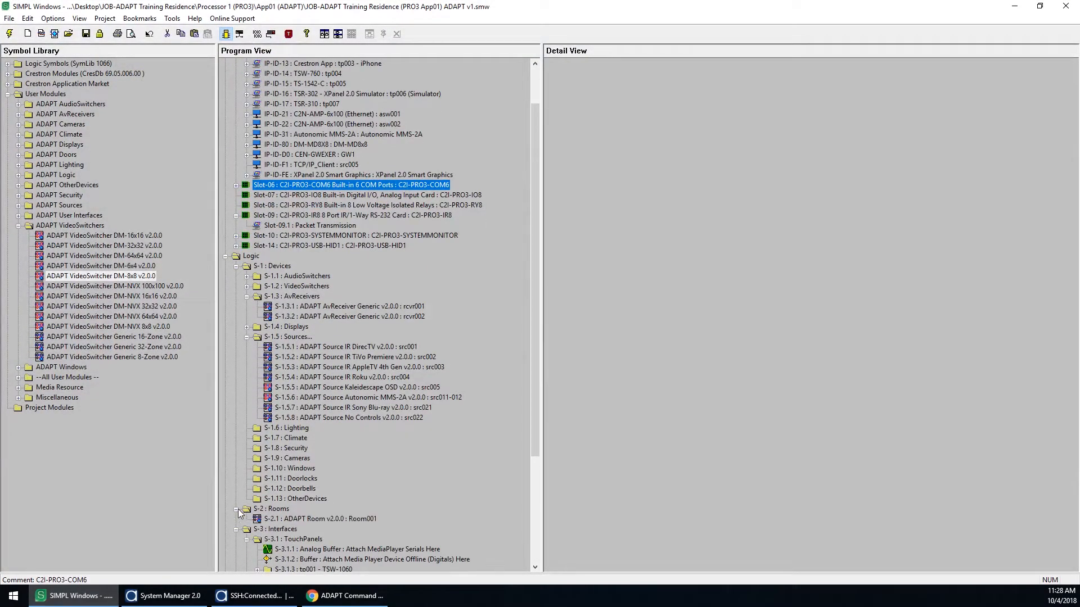
scroll(343, 472, down, 2)
click(342, 469)
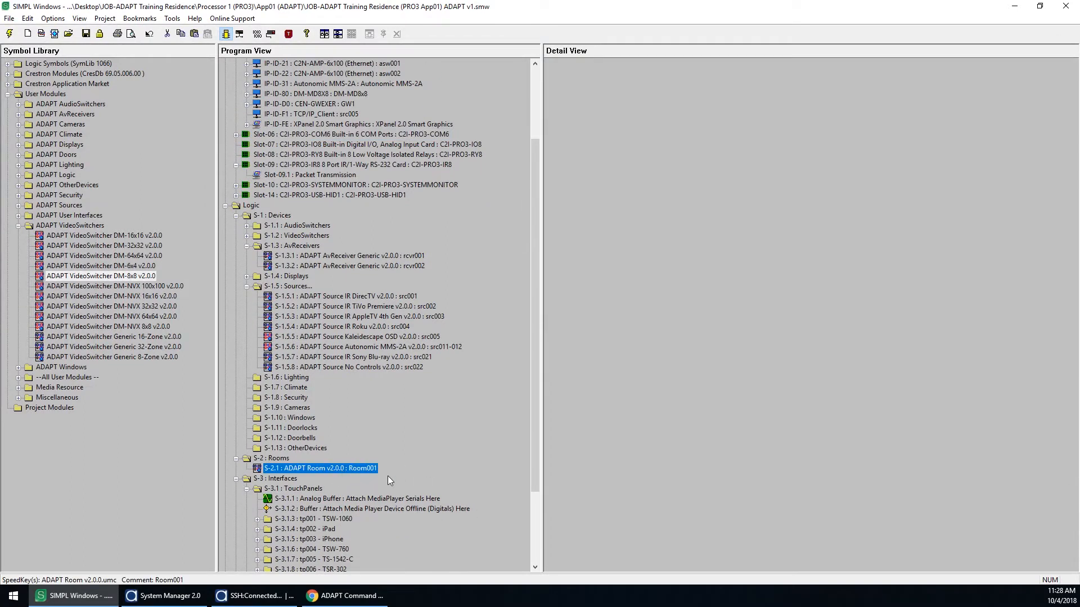
click(248, 489)
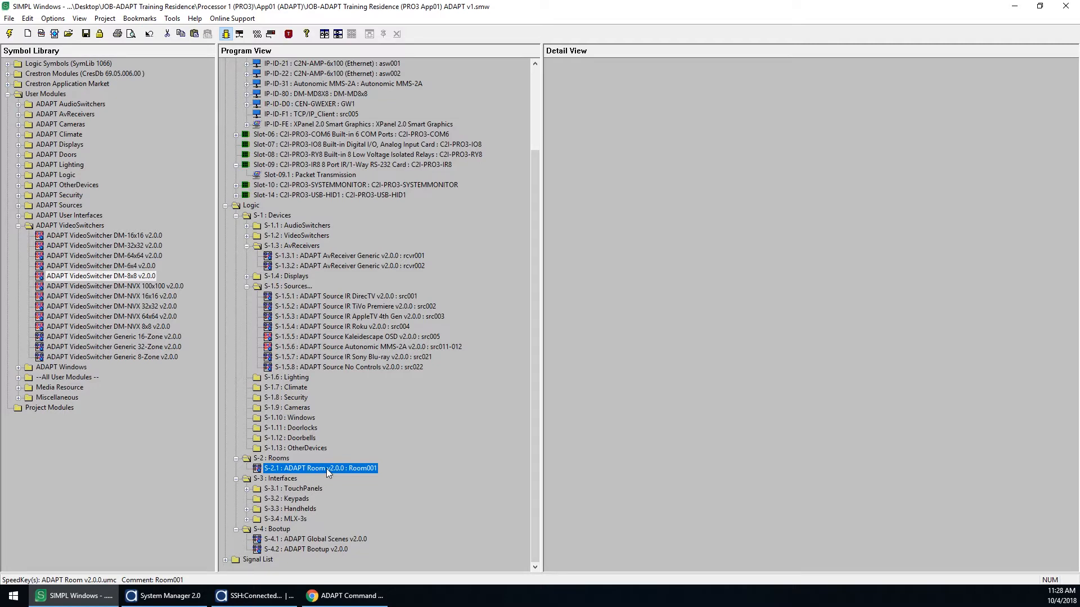
key(ctrl+c)
click(280, 457)
key(ctrl+v)
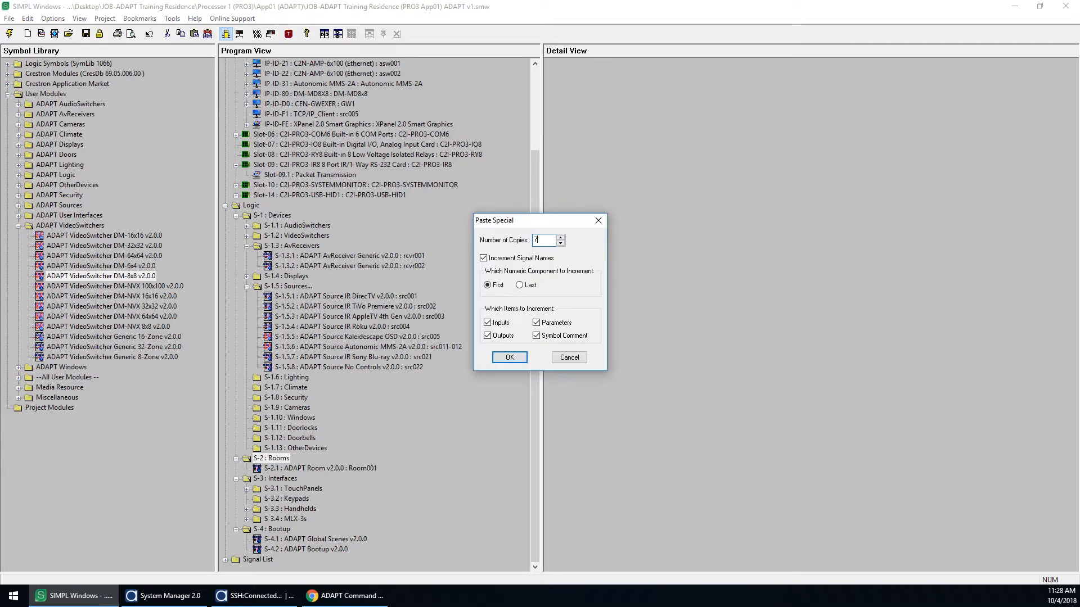
key(Return)
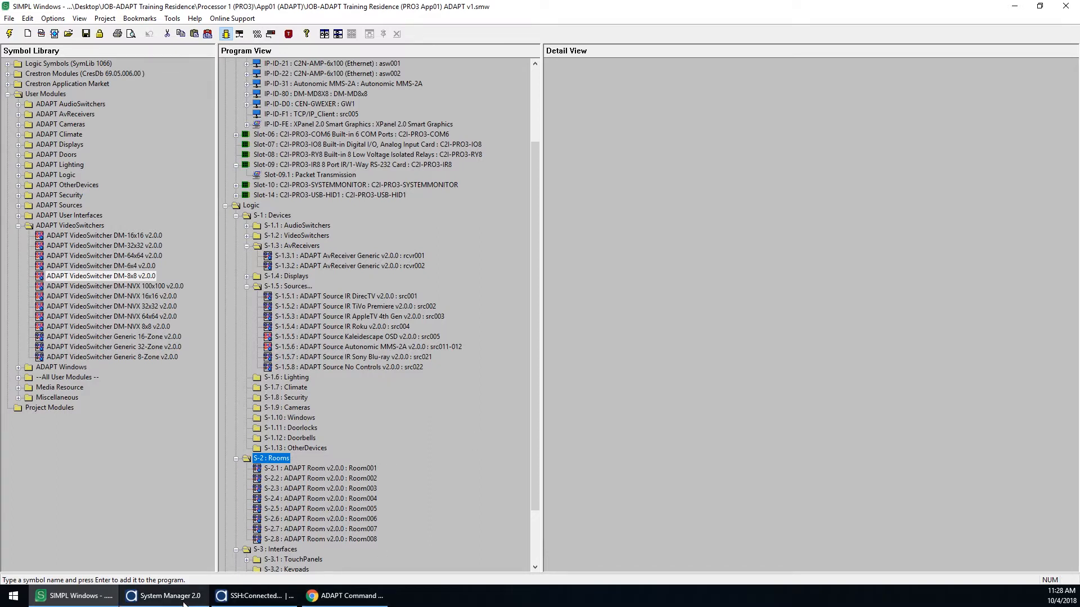
Step: Switch back to System Manager and rename Room #1 as Living Room
click(166, 596)
drag(641, 112, 472, 116)
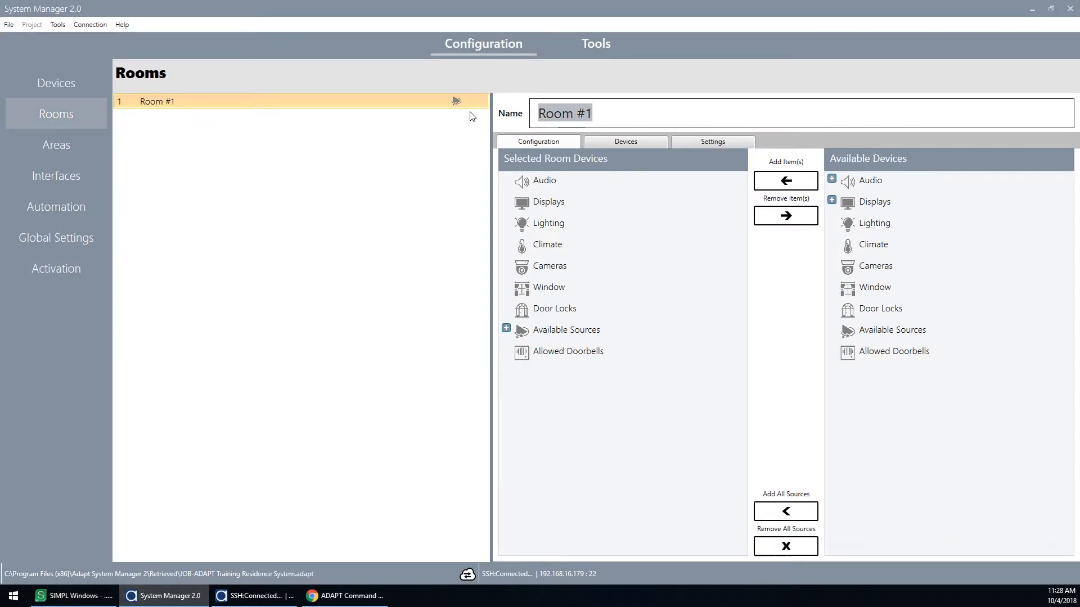
text(Living Room)
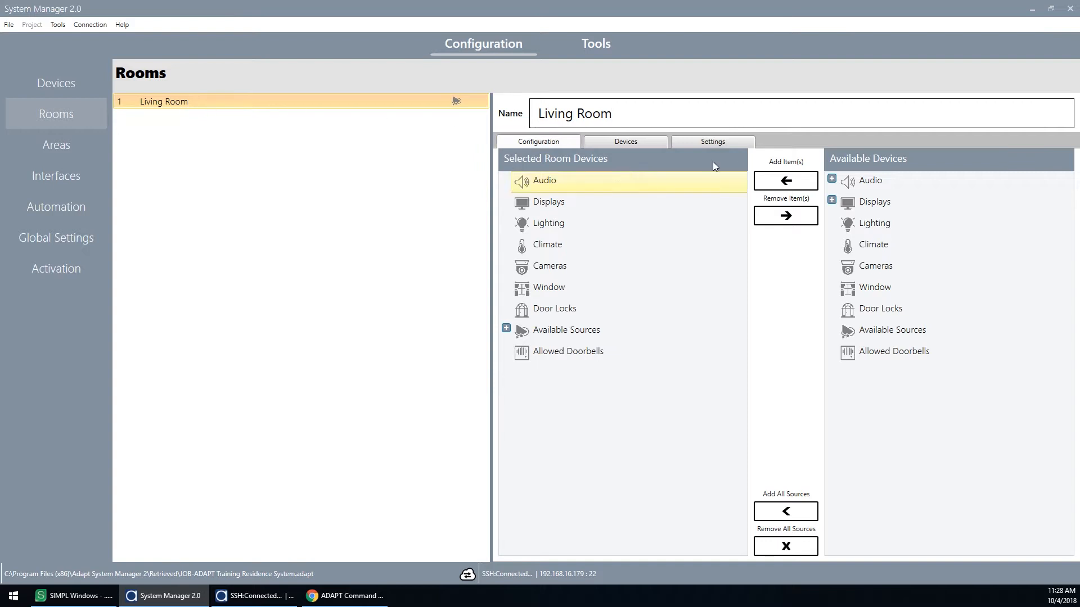
drag(618, 111, 507, 106)
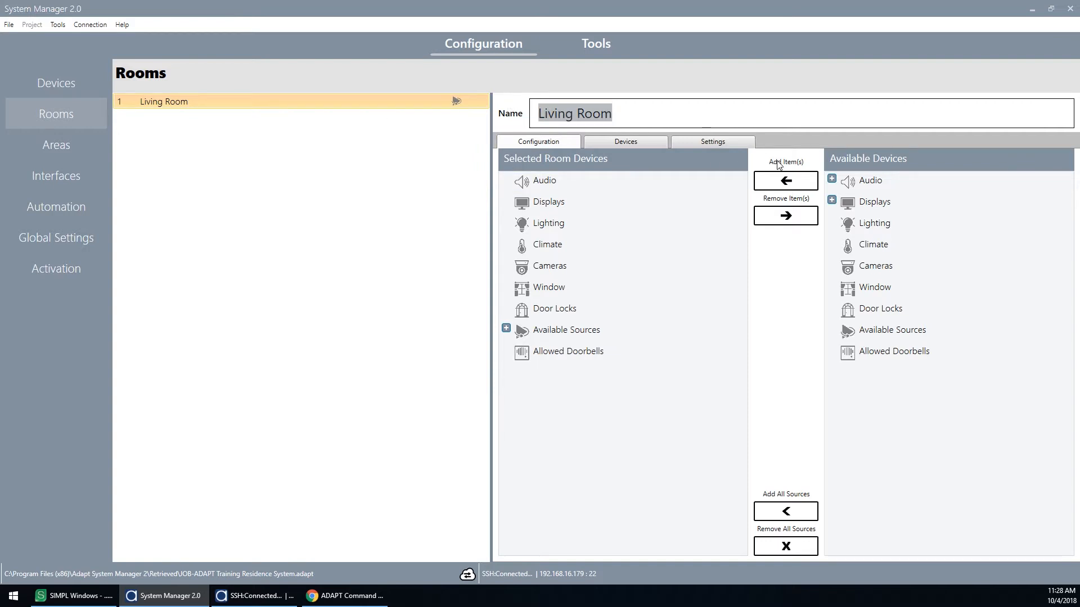
Step: Add the Living Room audio output of C2N-AMP-6x100 #1 (Out-1) and the Living Room display to the Living Room
click(832, 180)
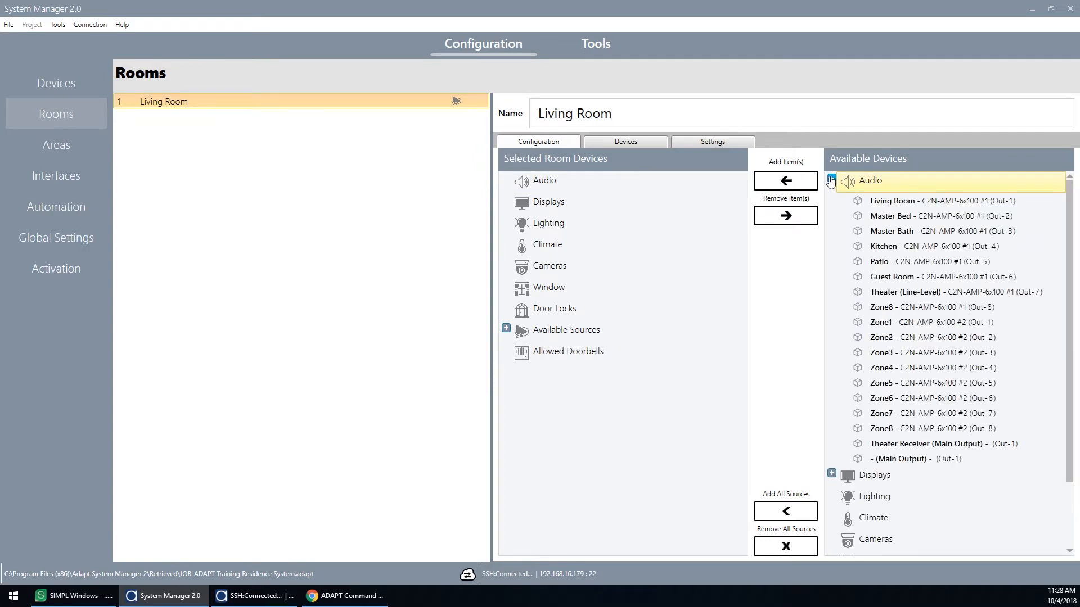
double_click(896, 205)
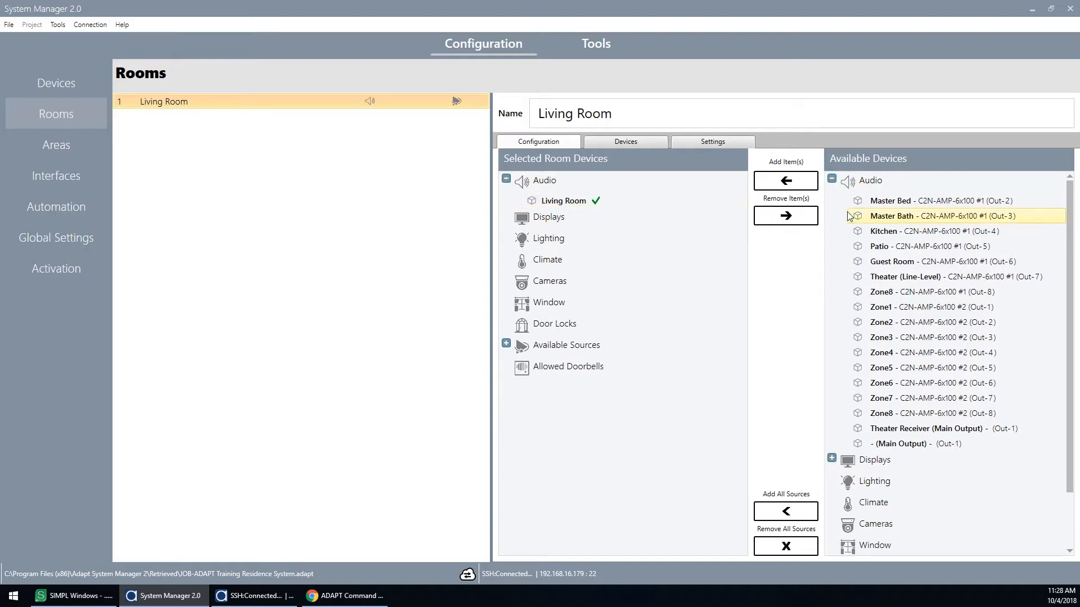
click(832, 179)
click(832, 201)
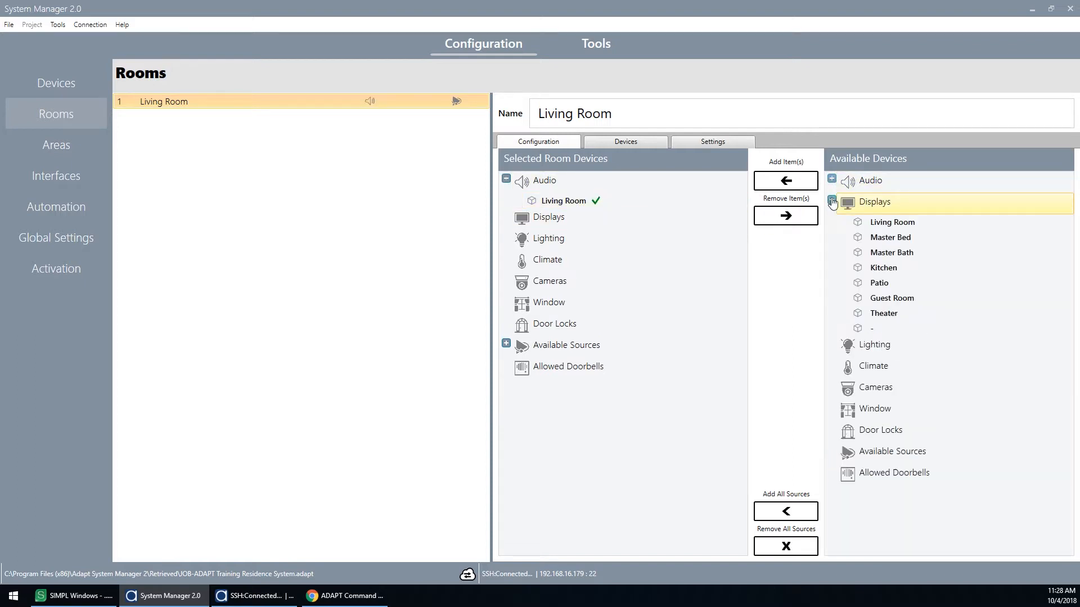
double_click(889, 224)
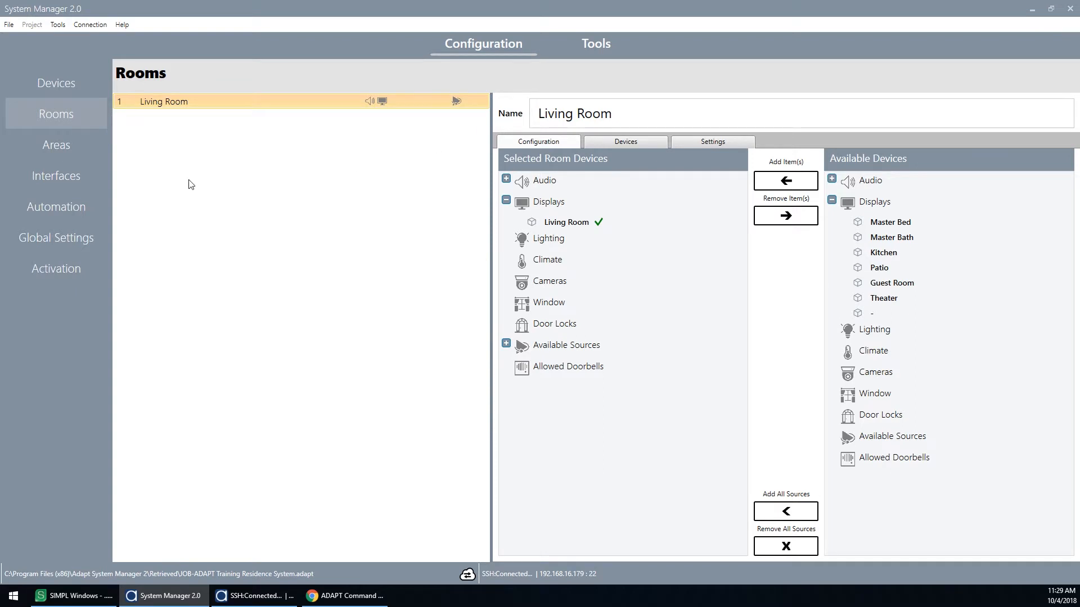
Step: Set the home page of touchpanel interface CrestronApp #2 to Home Layout-12
click(71, 176)
click(163, 103)
click(167, 133)
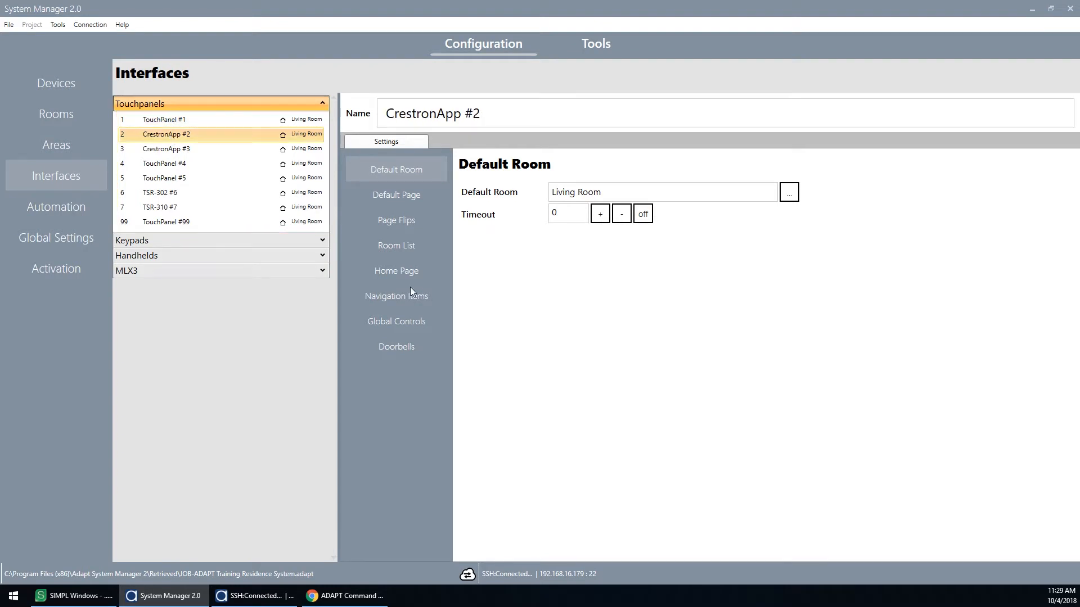
click(405, 273)
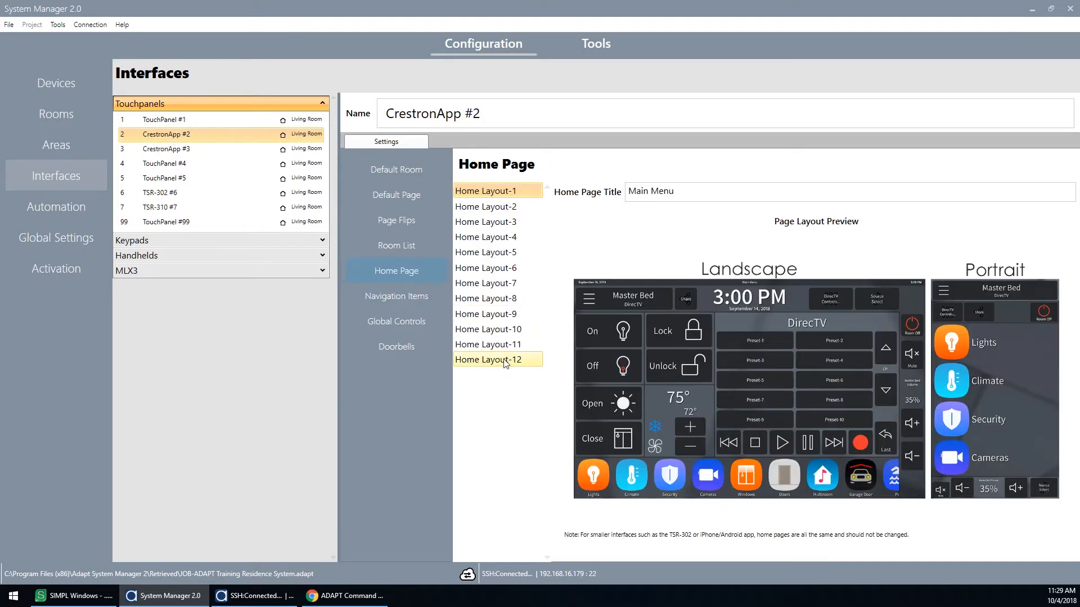
click(506, 360)
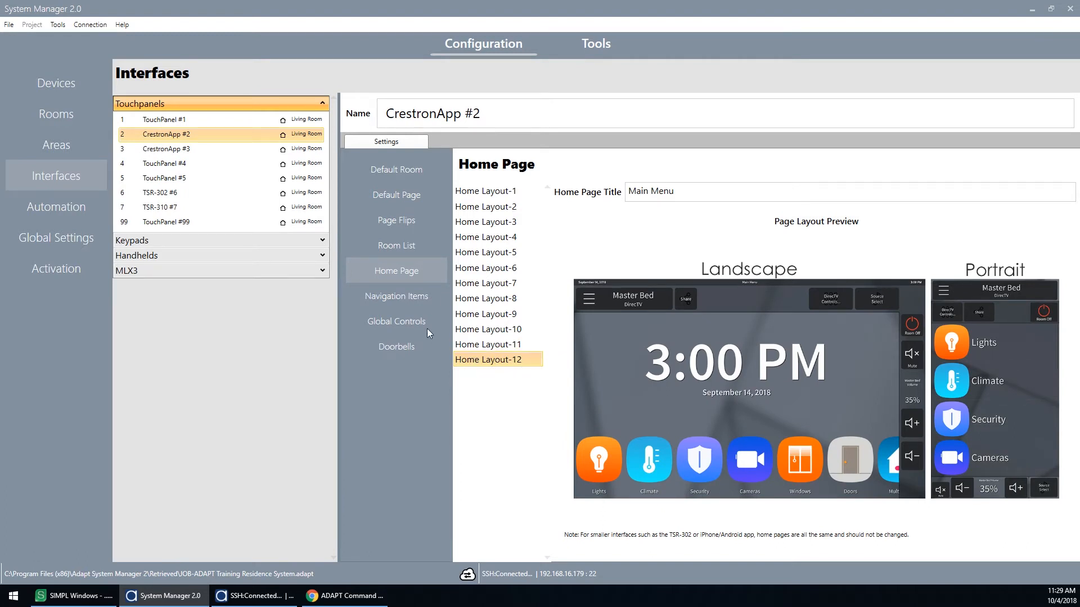
Step: Send the Adapt file to the processor and switch to the SSH console
click(63, 27)
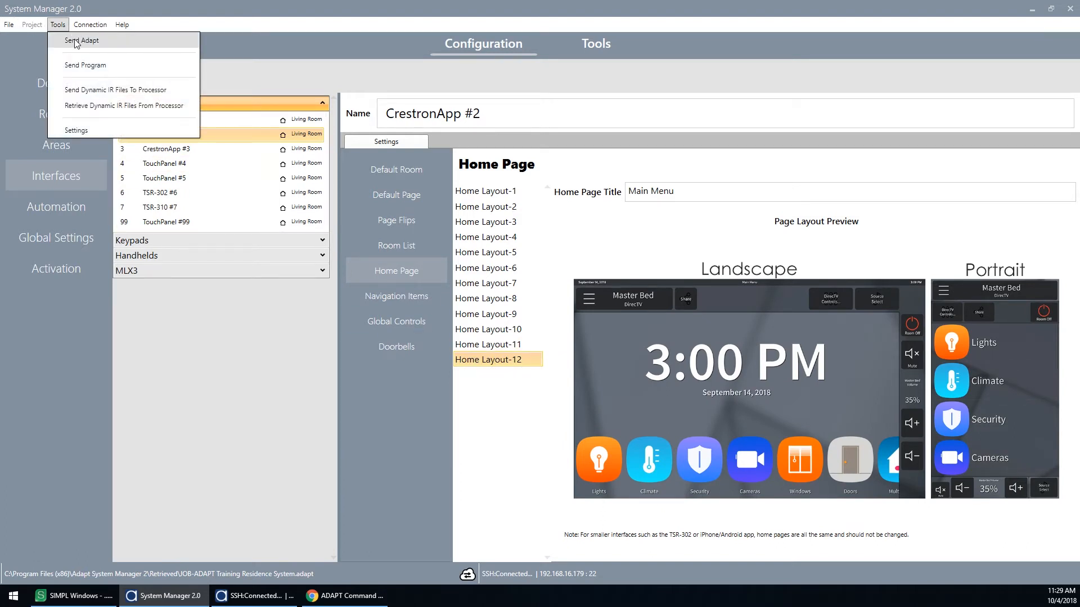
click(76, 41)
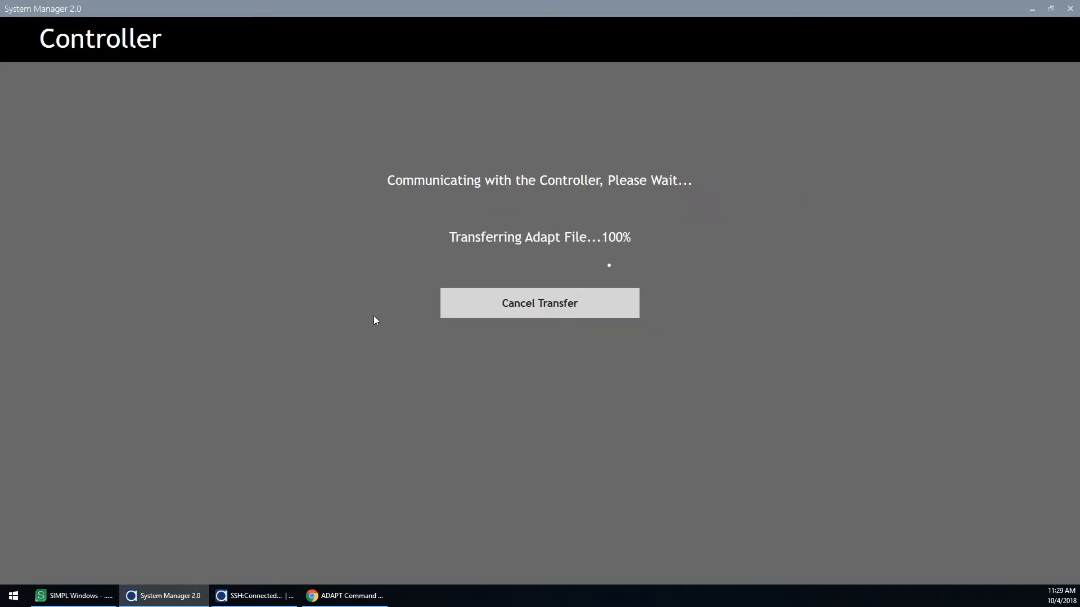
click(279, 599)
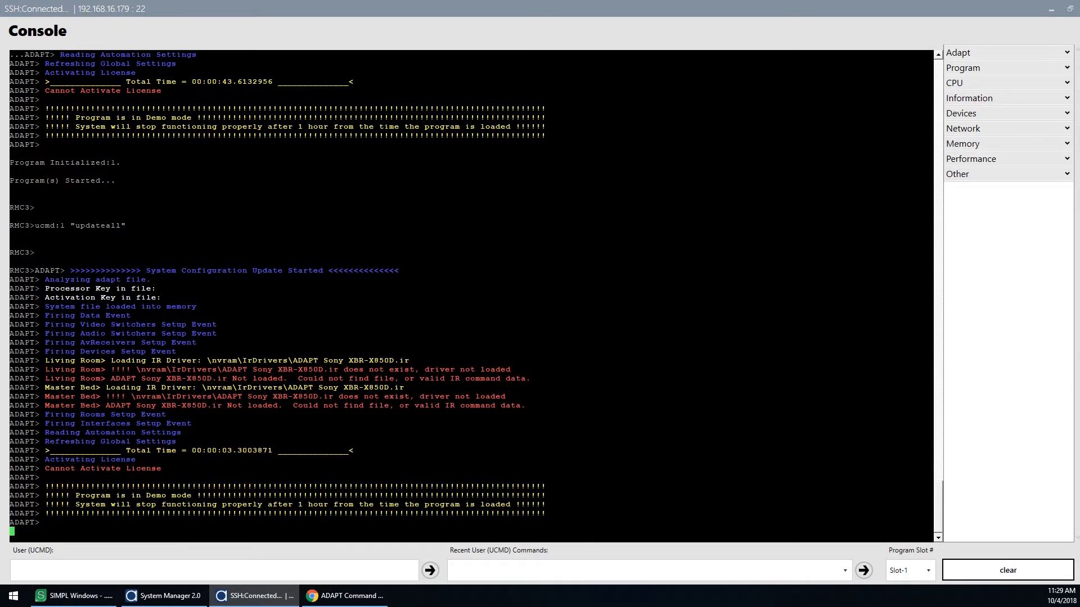
Step: Examine the update's total time and the Master Bed IR driver file path in the console output
drag(272, 450, 217, 452)
drag(132, 396, 337, 397)
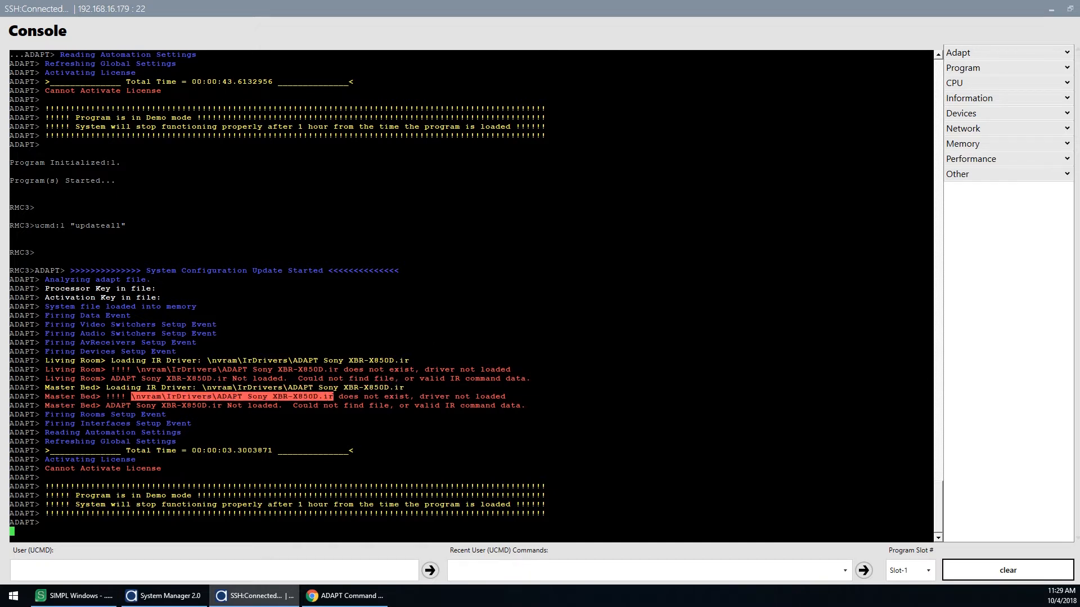
click(337, 396)
double_click(263, 388)
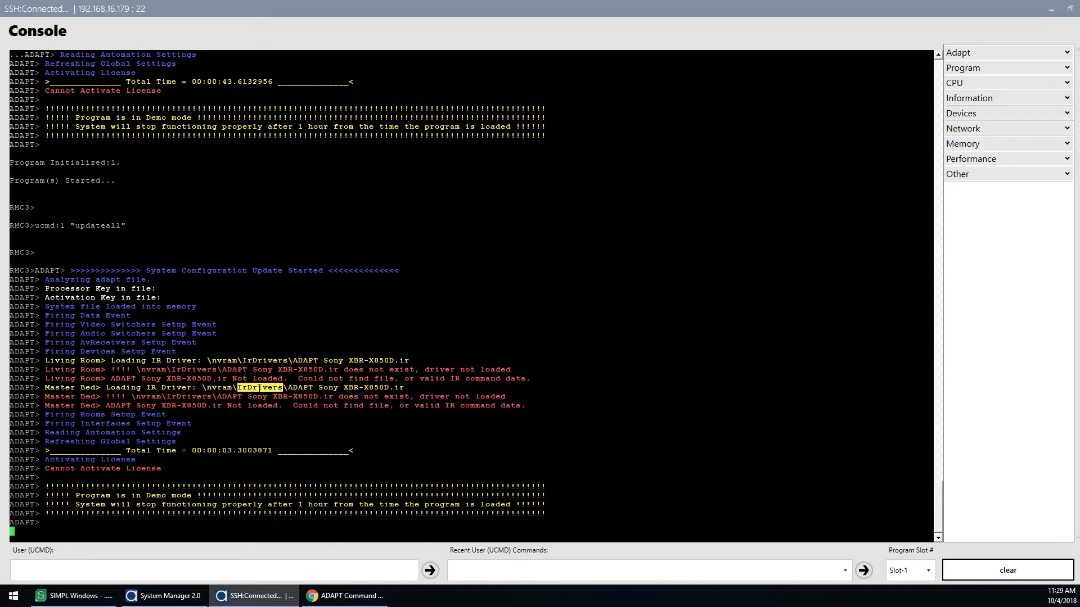
click(263, 387)
Step: Return to System Manager and send the dynamic IR files to the processor
key(alt+Tab)
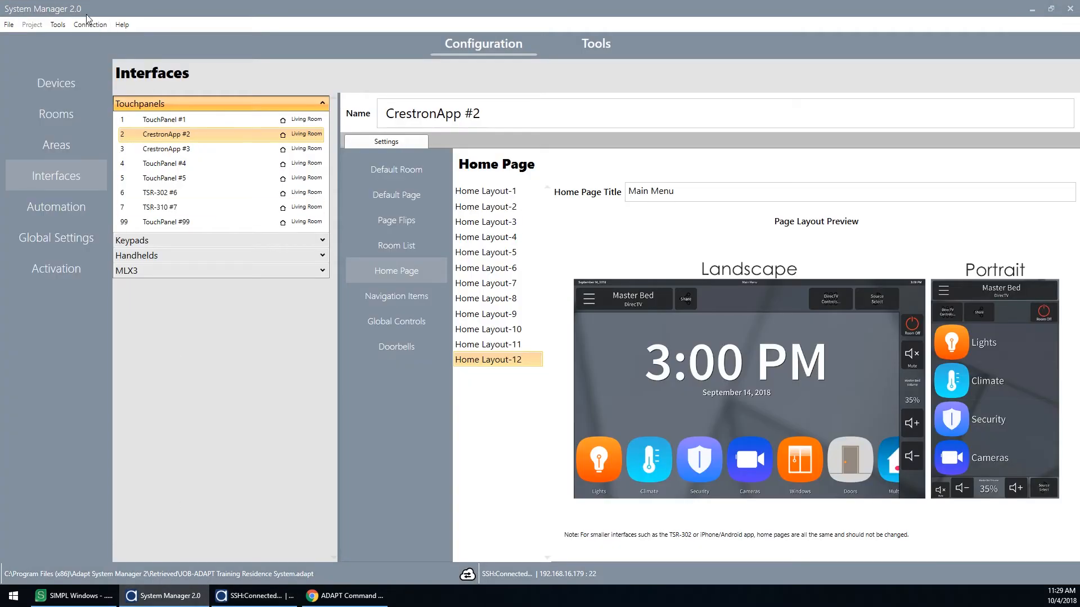
click(58, 24)
click(95, 90)
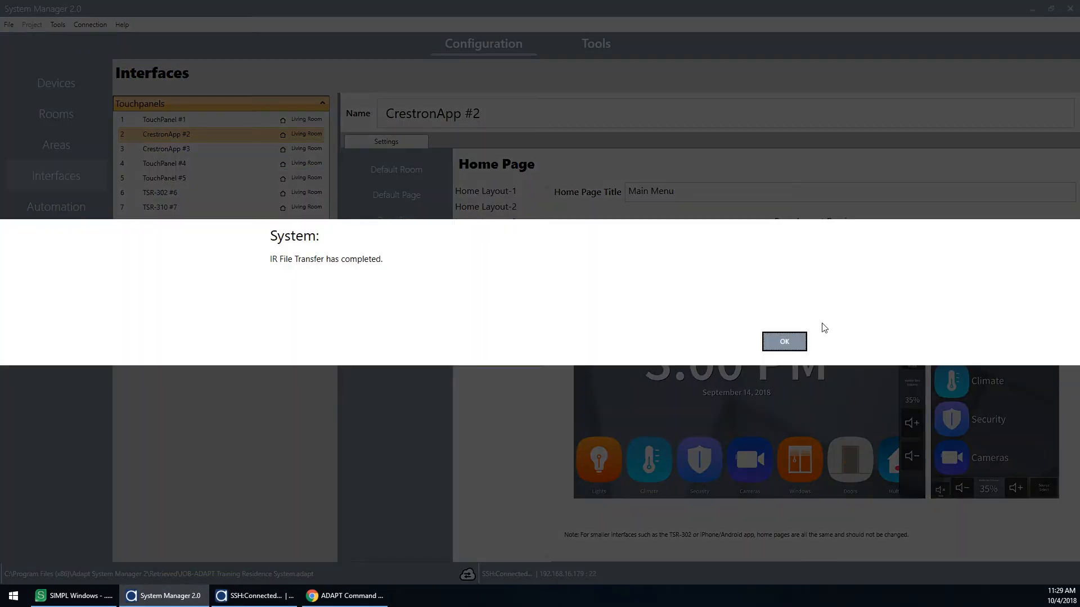
key(Return)
Step: Resend the Adapt file to the processor and check in the SSH console how the IR drivers load
click(57, 24)
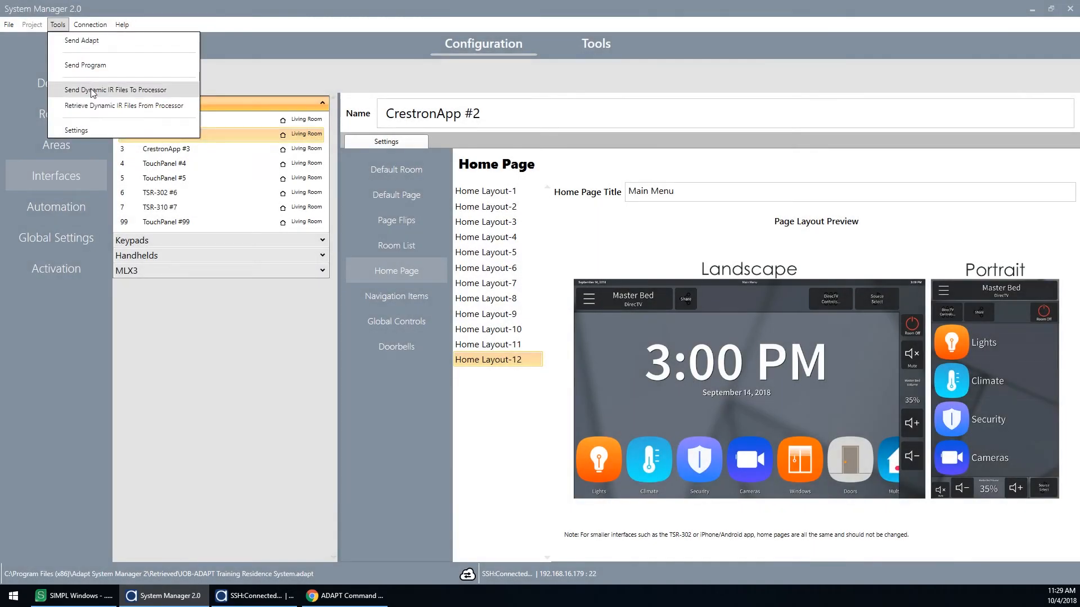
click(96, 44)
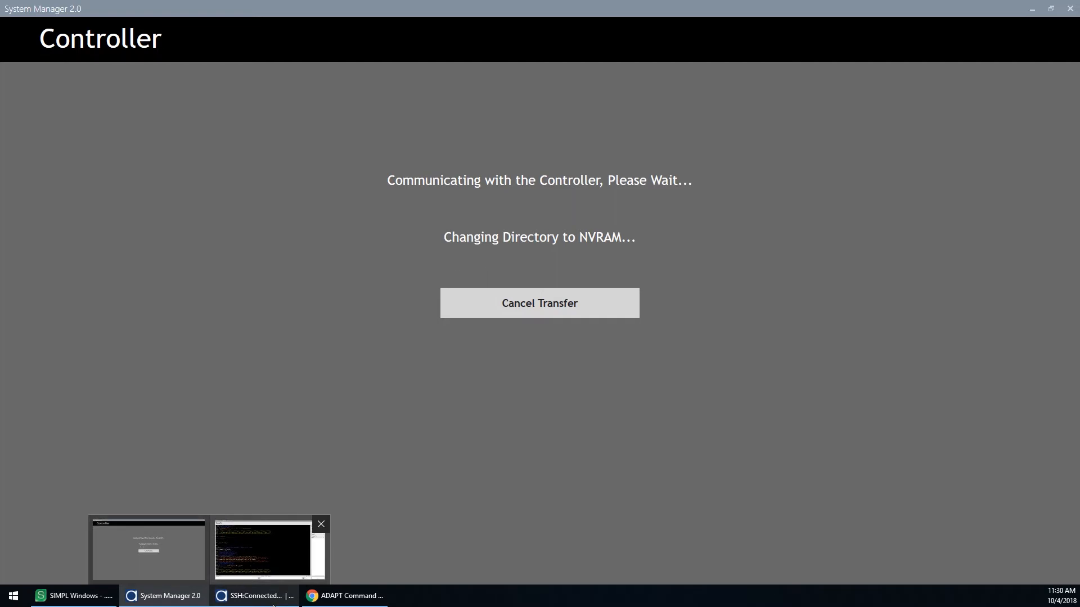
click(270, 554)
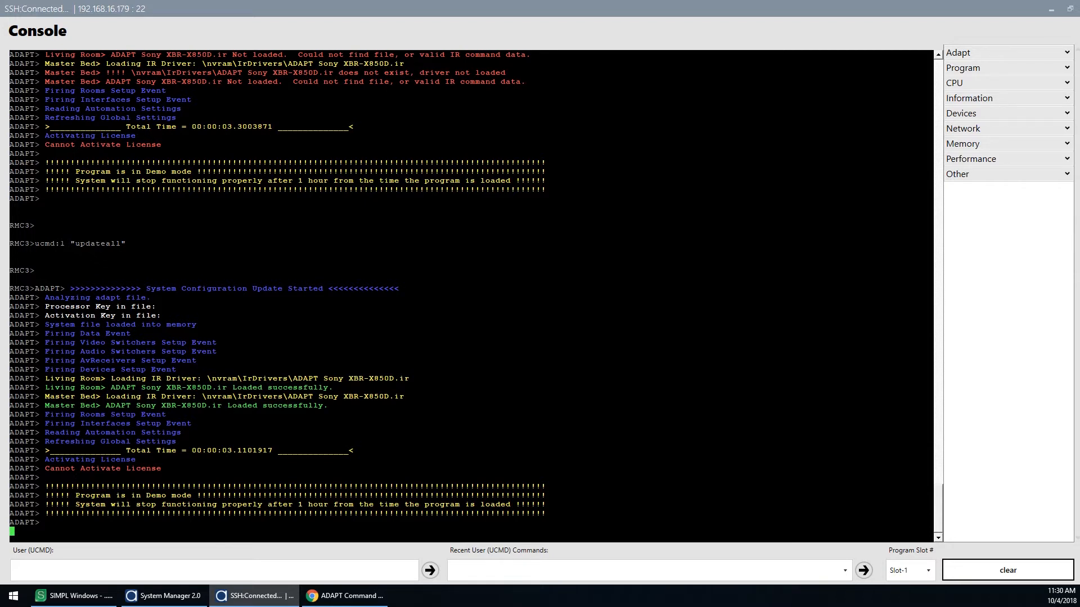
Step: Switch to System Manager and assign DirecTV to custom button 1 of the HR-150 #1 handheld
click(169, 595)
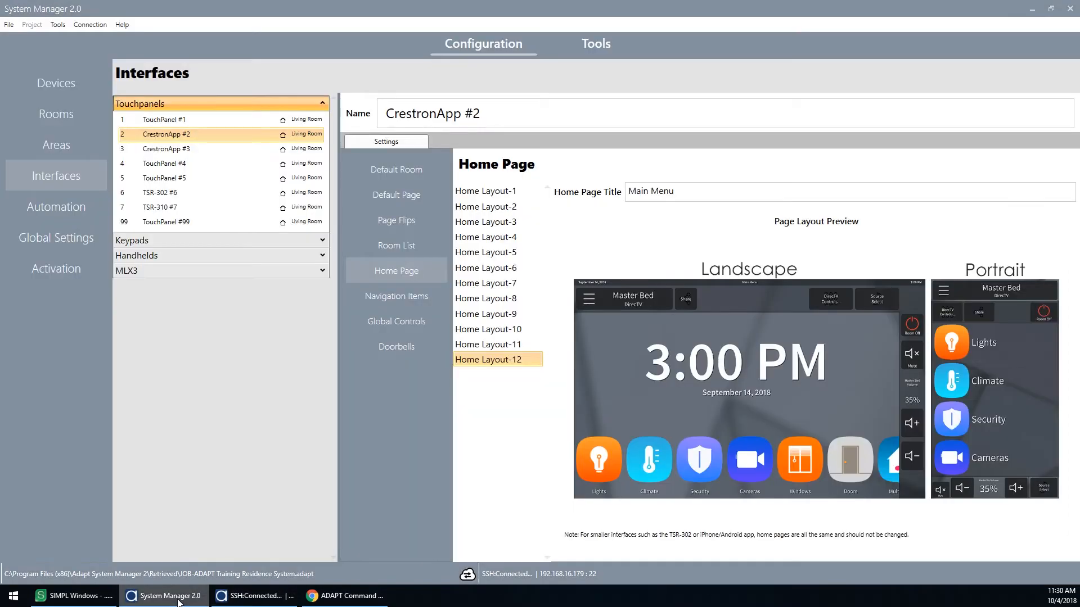
click(163, 253)
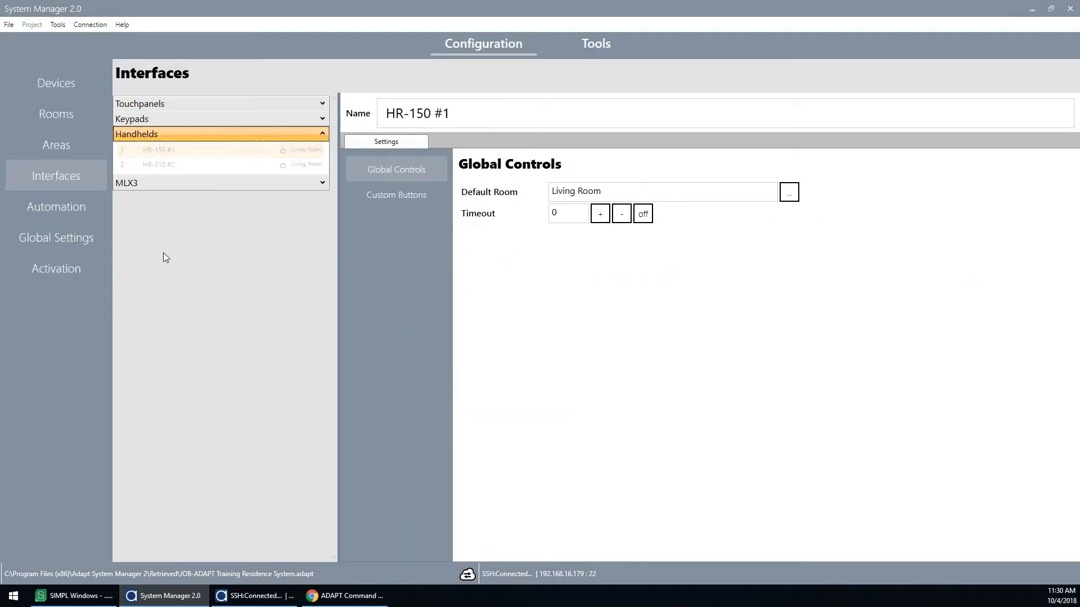
click(420, 198)
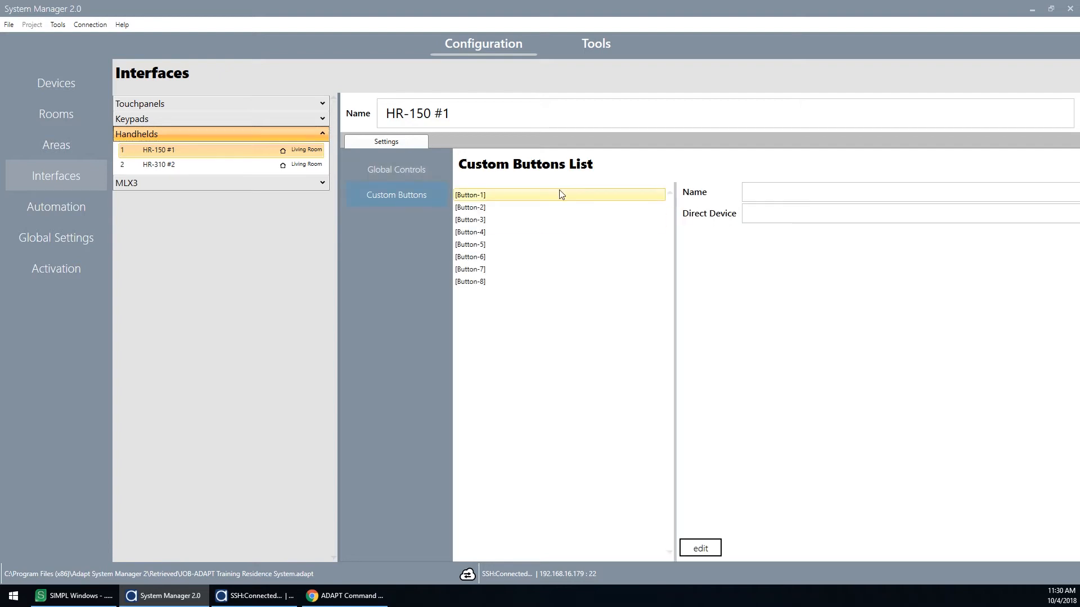
click(561, 194)
click(701, 548)
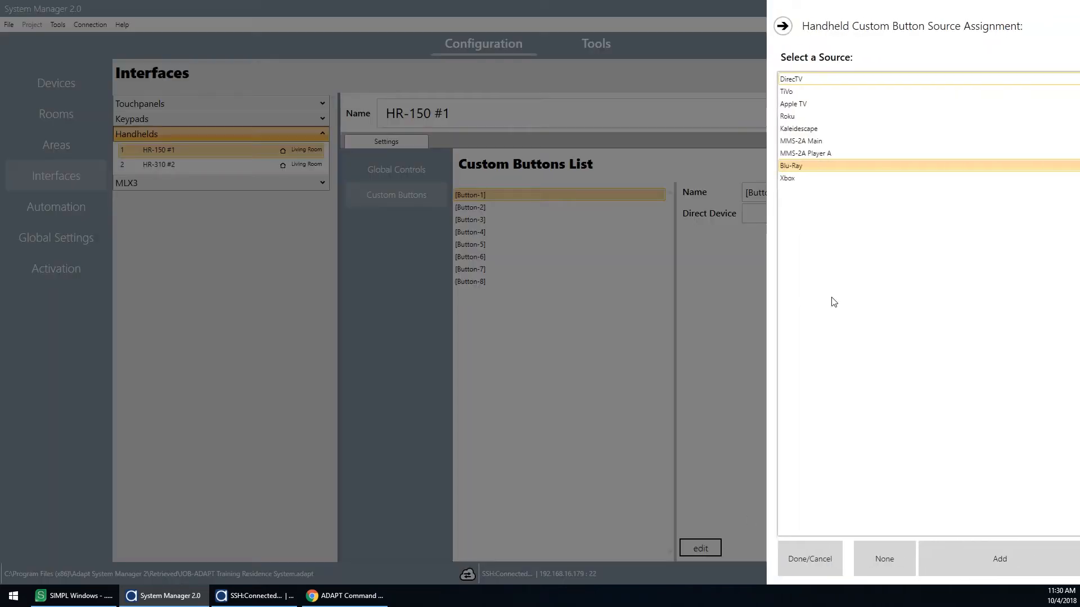
double_click(804, 79)
Step: Assign TiVo, Apple TV and Roku to custom buttons 2, 3 and 4 of the HR-150 #1 handheld
click(594, 207)
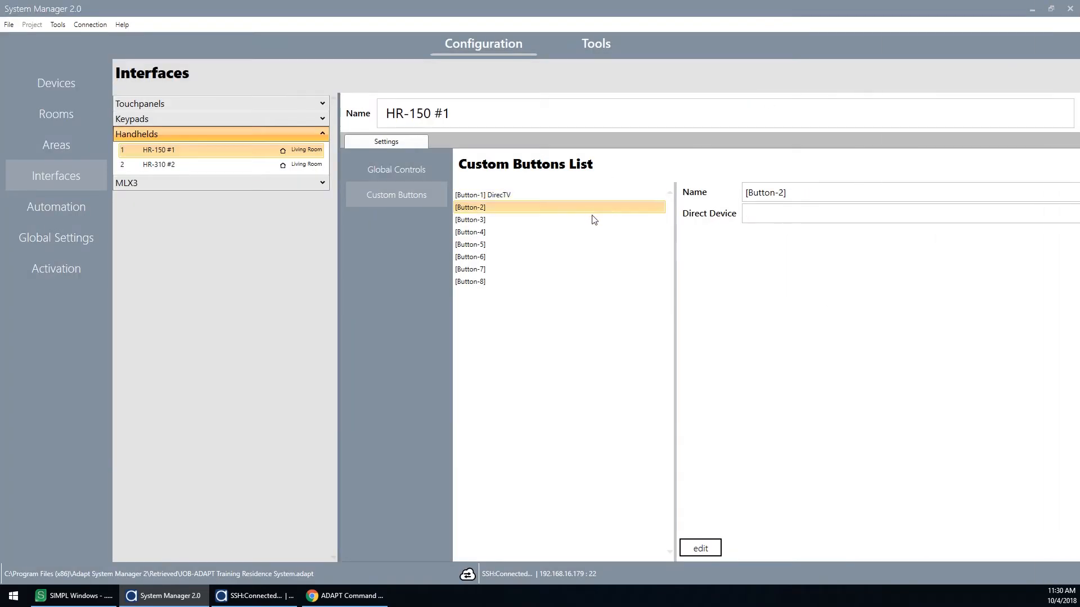
click(713, 550)
double_click(815, 91)
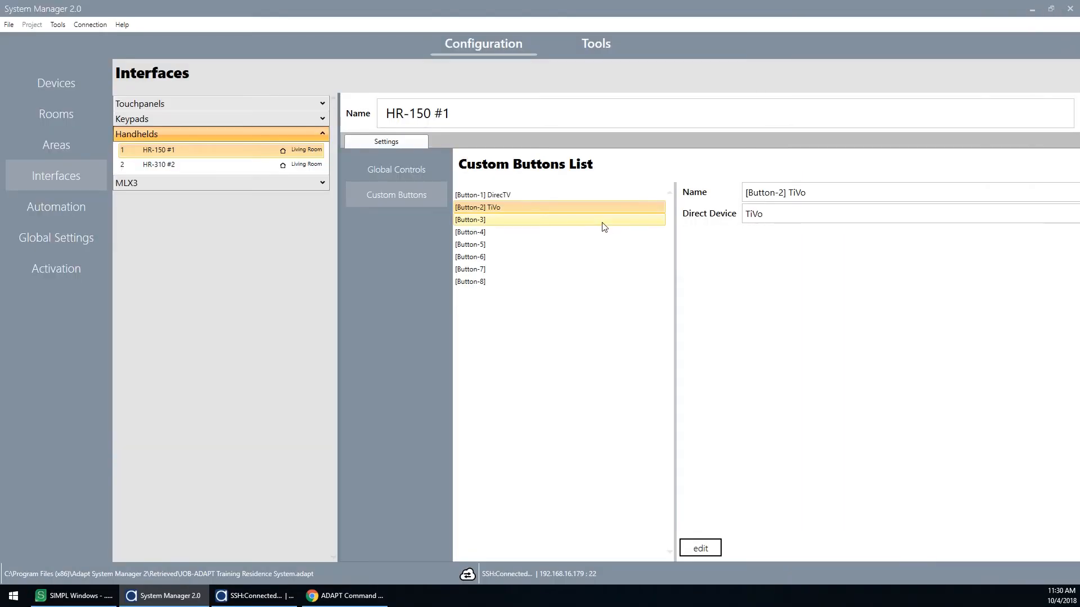
click(602, 219)
click(704, 546)
double_click(807, 104)
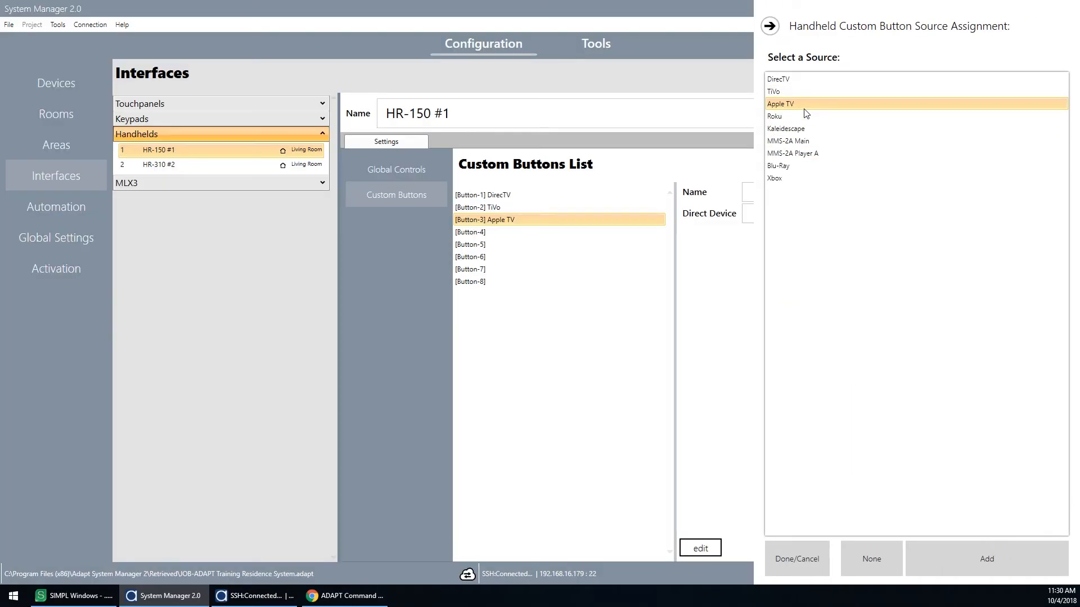
click(615, 232)
click(700, 549)
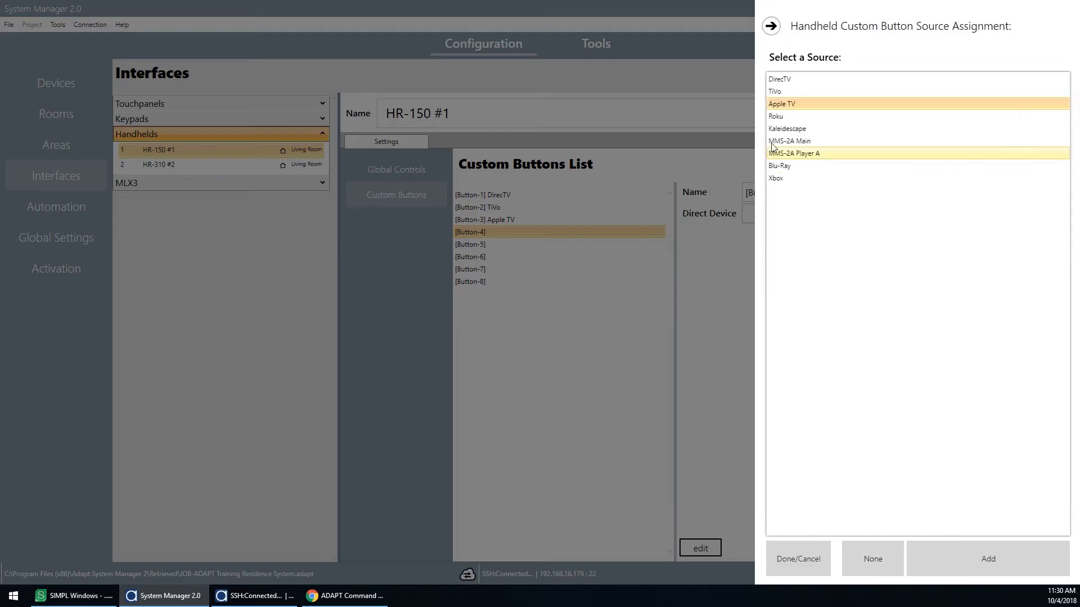
double_click(810, 116)
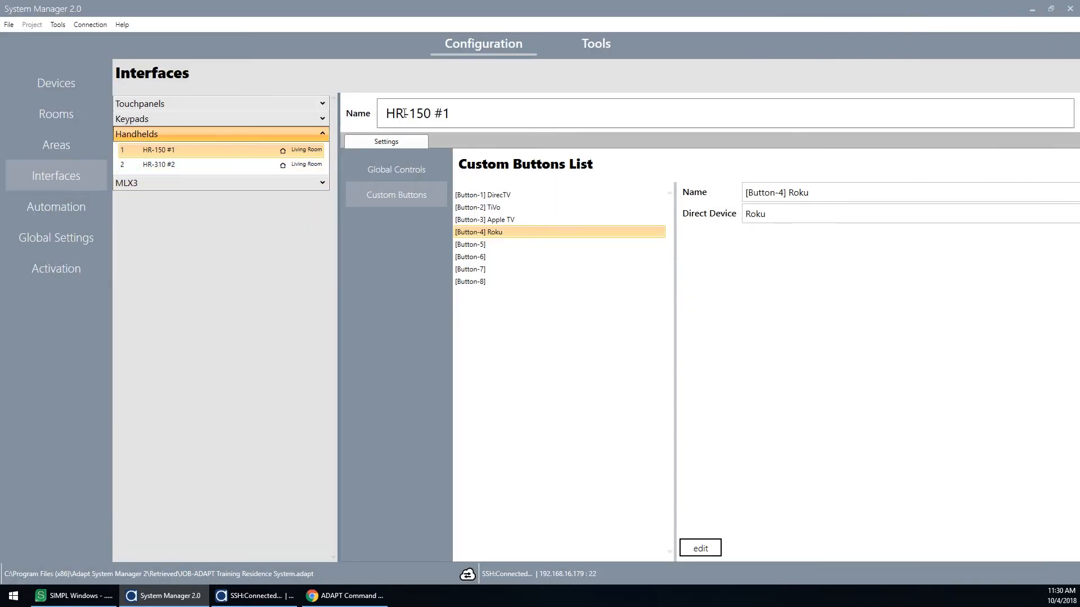
Step: Assign Kaleidescape, MMS-2A Main and MMS-2A Player A to custom buttons 5, 6 and 7 of the HR-150 #1 handheld
click(520, 245)
click(700, 548)
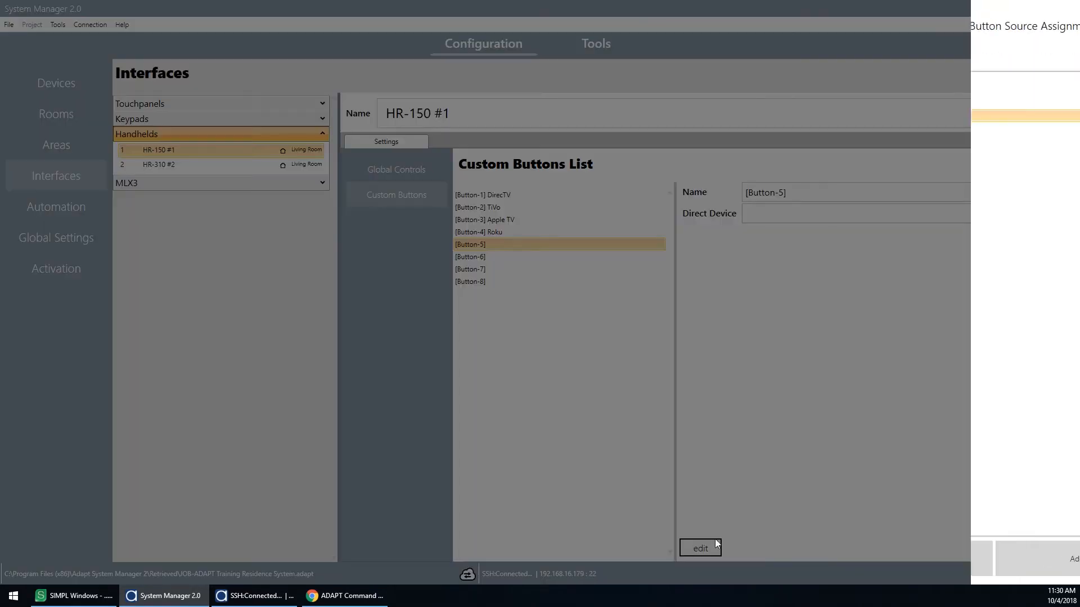
double_click(807, 129)
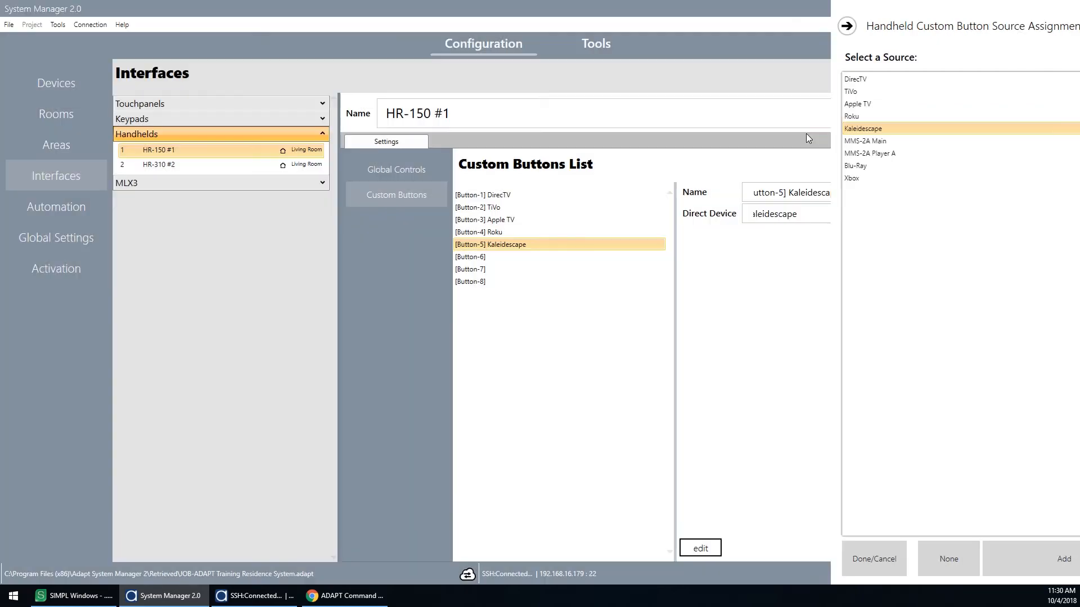
click(555, 258)
click(719, 544)
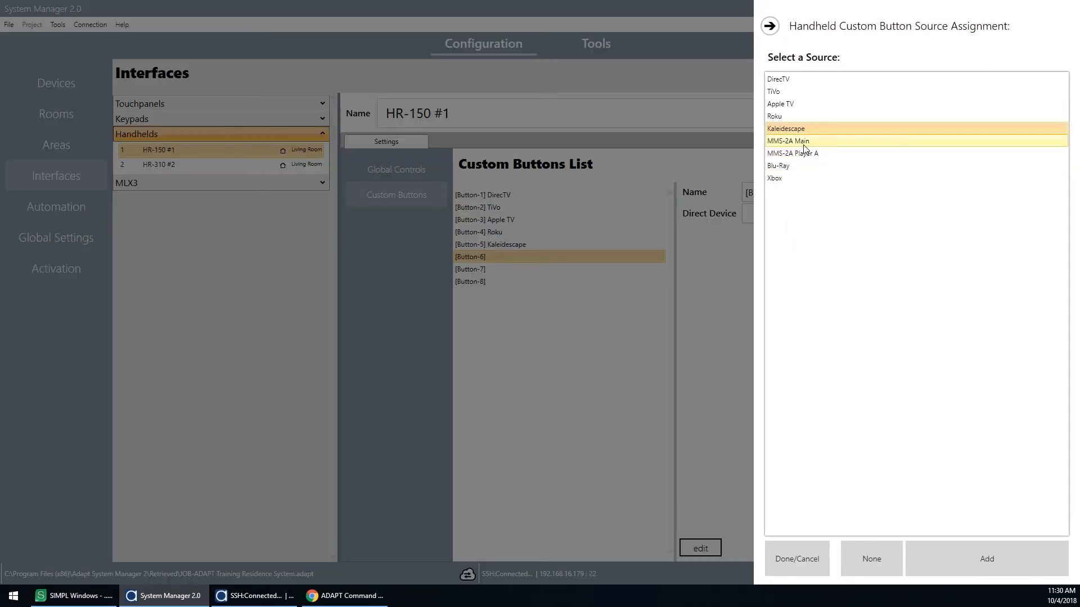
double_click(804, 140)
click(578, 272)
click(700, 549)
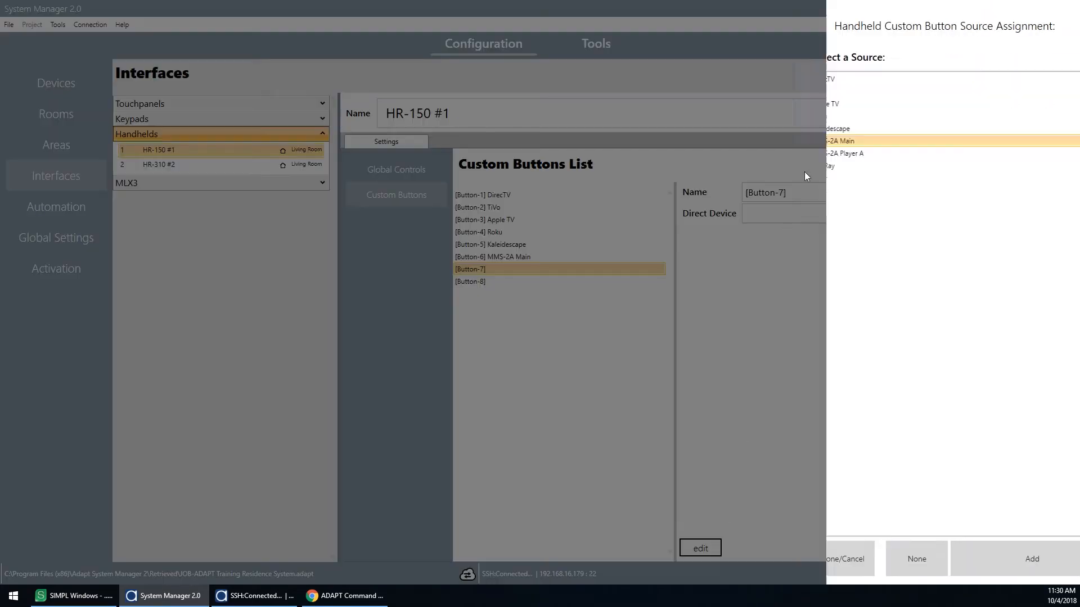
double_click(810, 152)
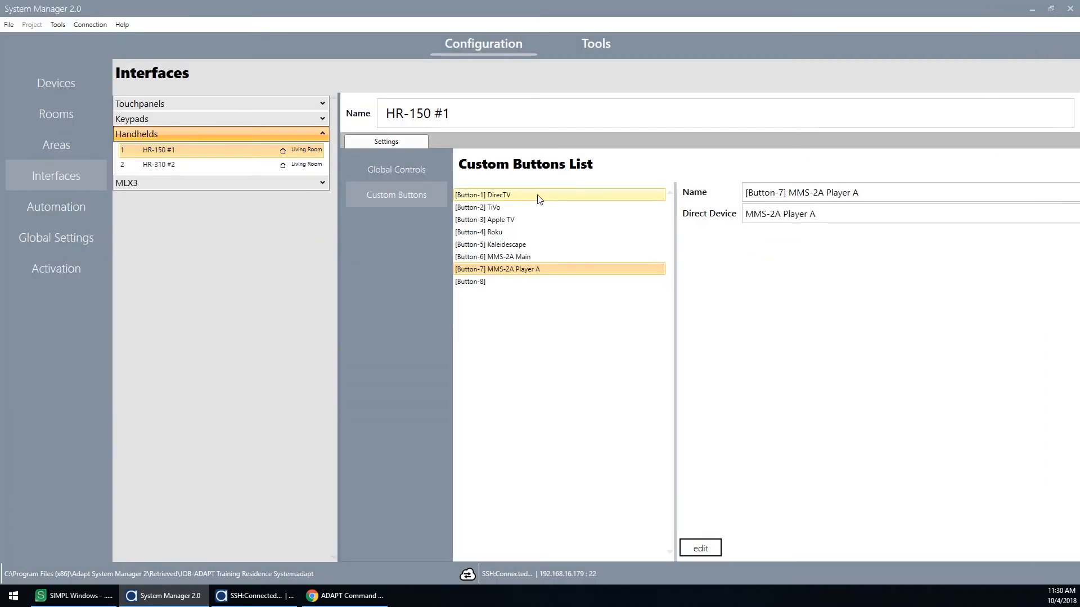
click(570, 198)
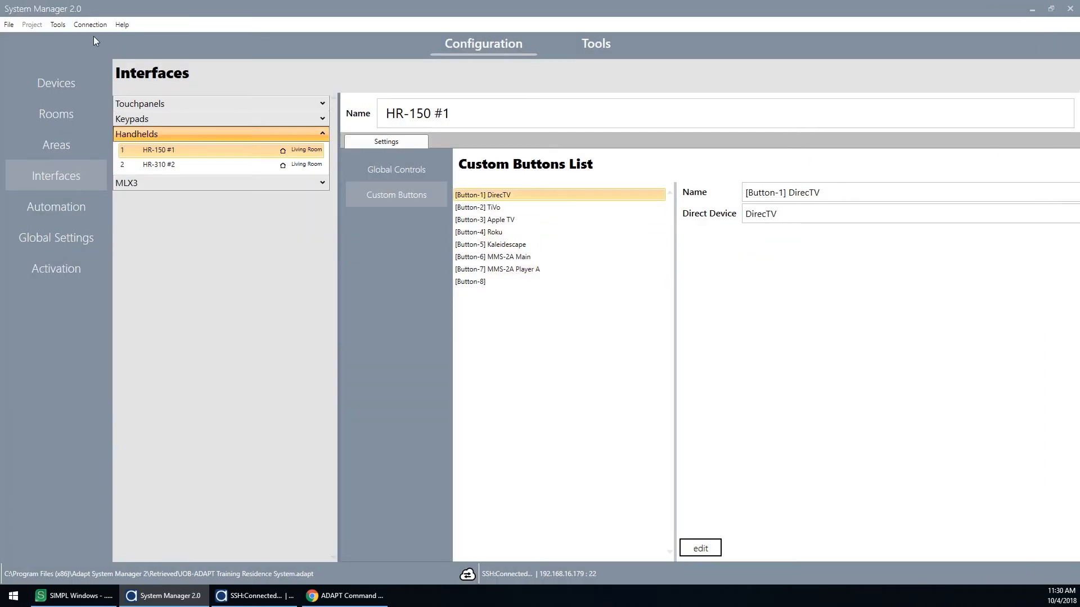
Step: Send the Adapt file to the processor and open a maximized SIMPL Debugger in Crestron Toolbox
click(58, 24)
click(77, 47)
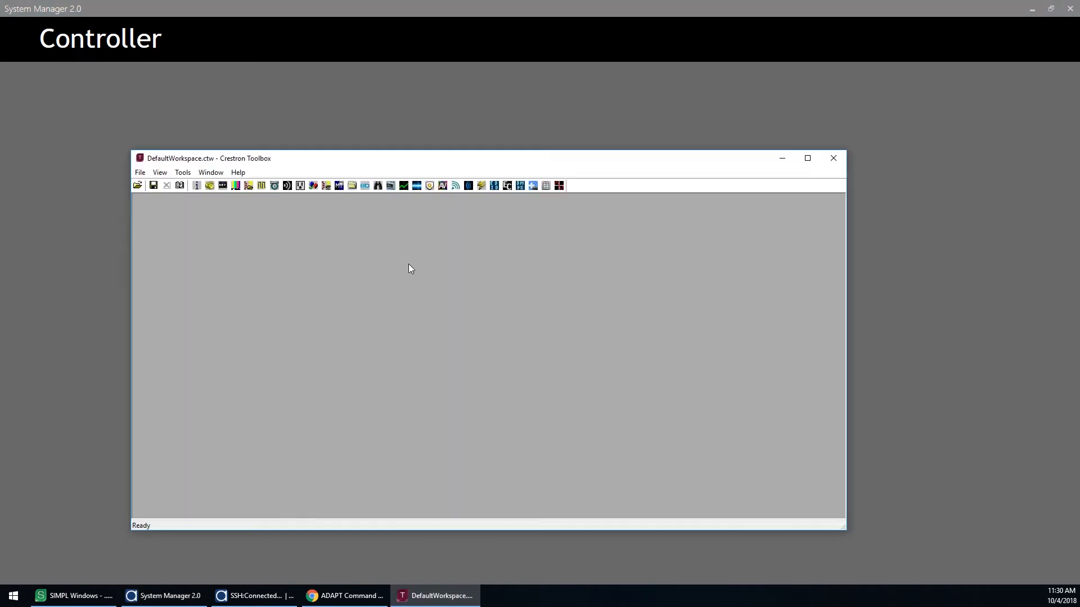
double_click(495, 159)
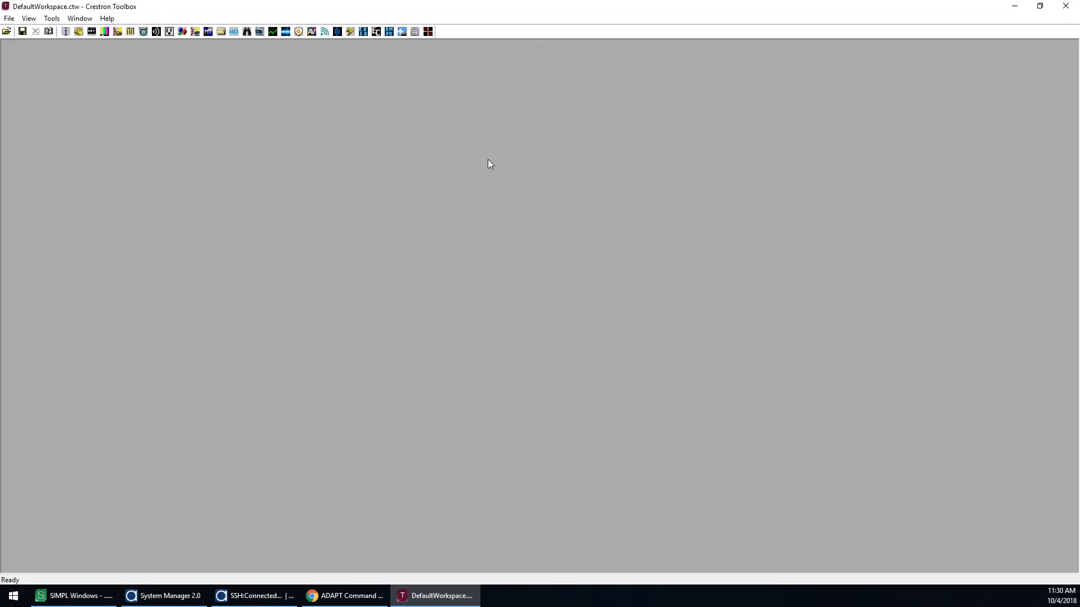
click(130, 31)
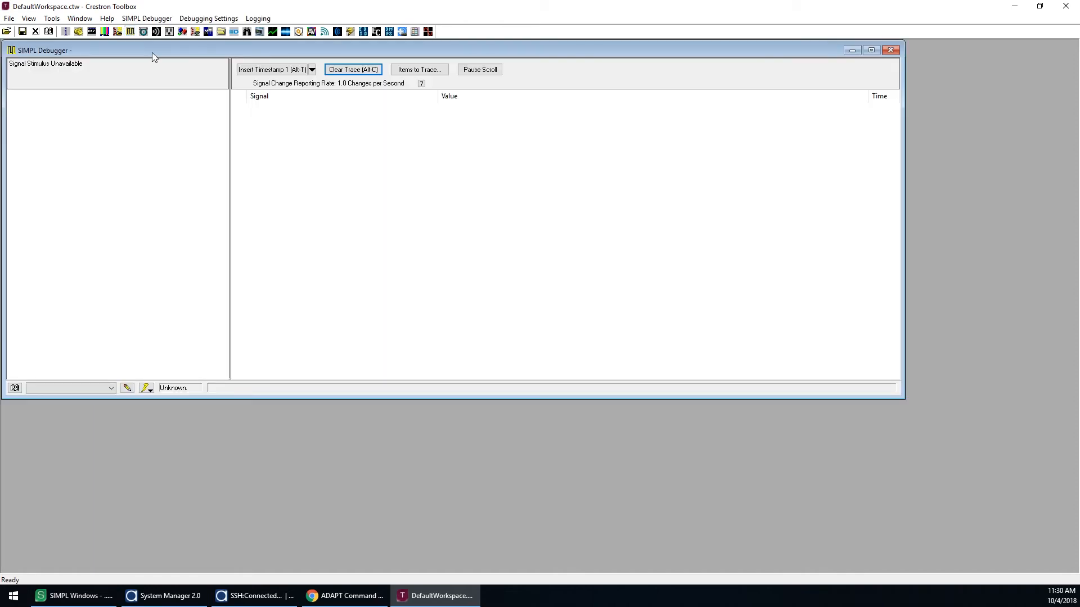
double_click(152, 50)
Step: Connect SIMPL Debugger to the processor at 192.168.16.179 and load the matching local program signal file
click(120, 568)
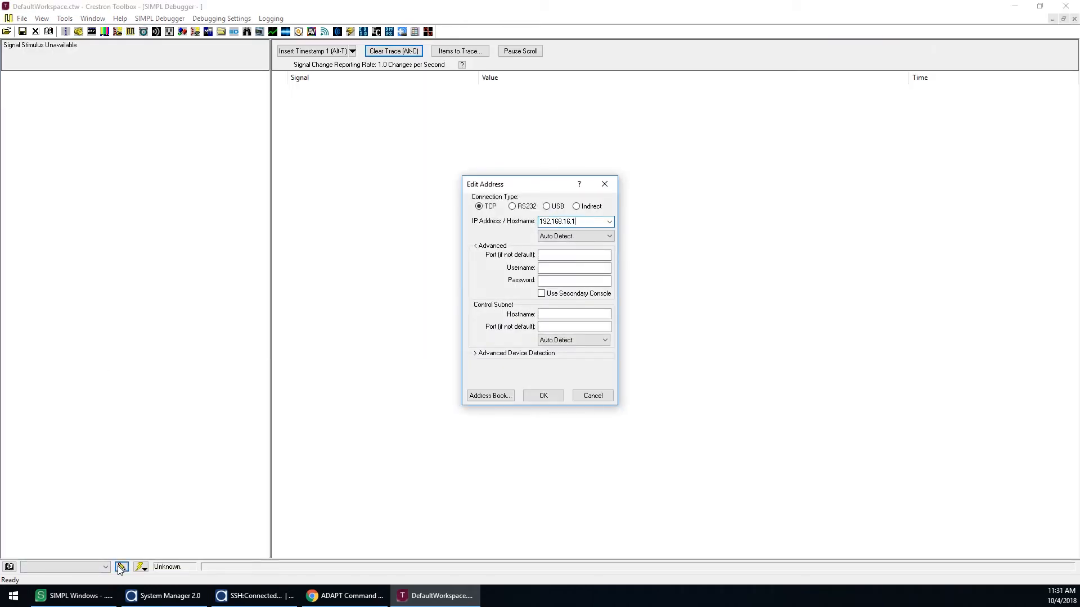
text(79)
key(Return)
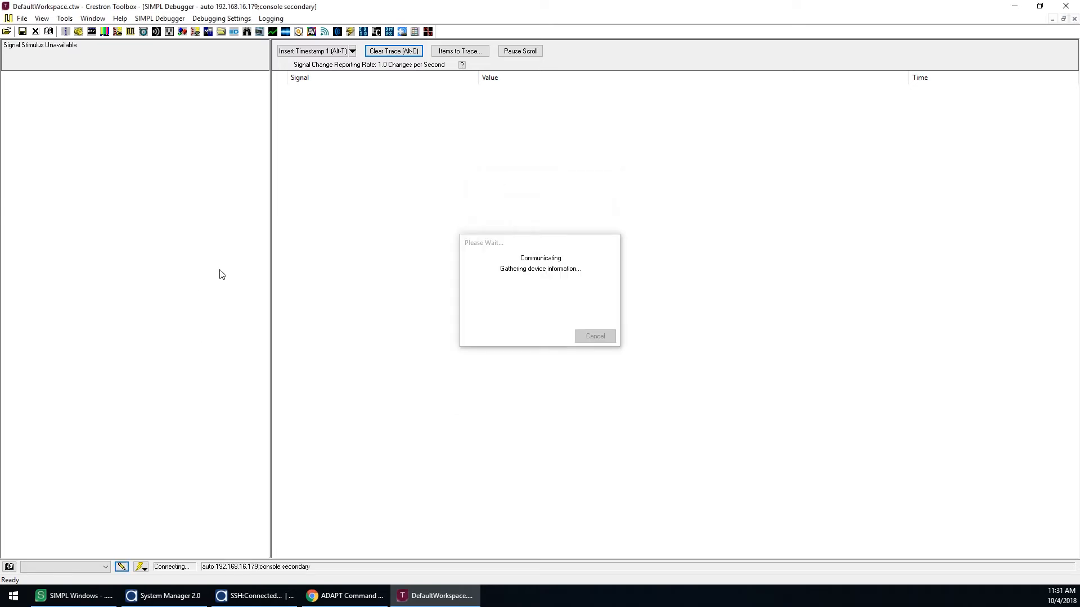
click(226, 597)
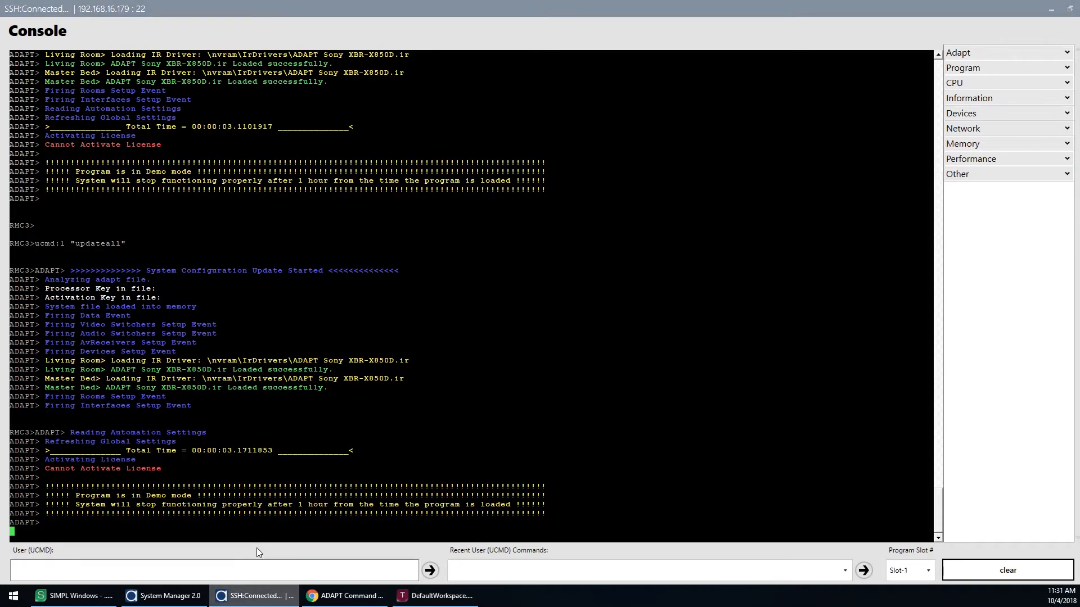
click(439, 596)
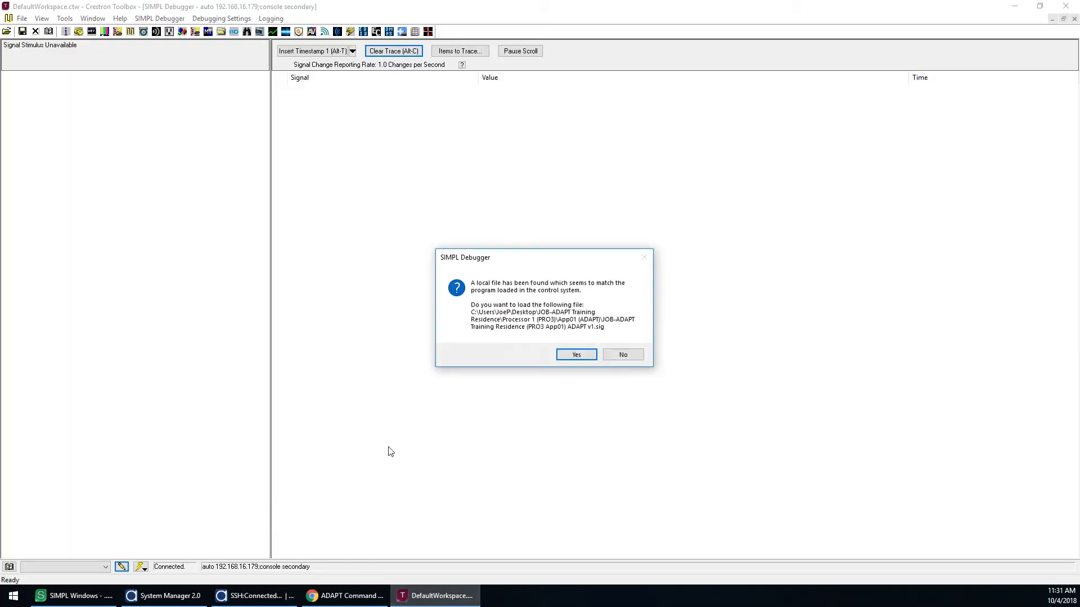
click(578, 356)
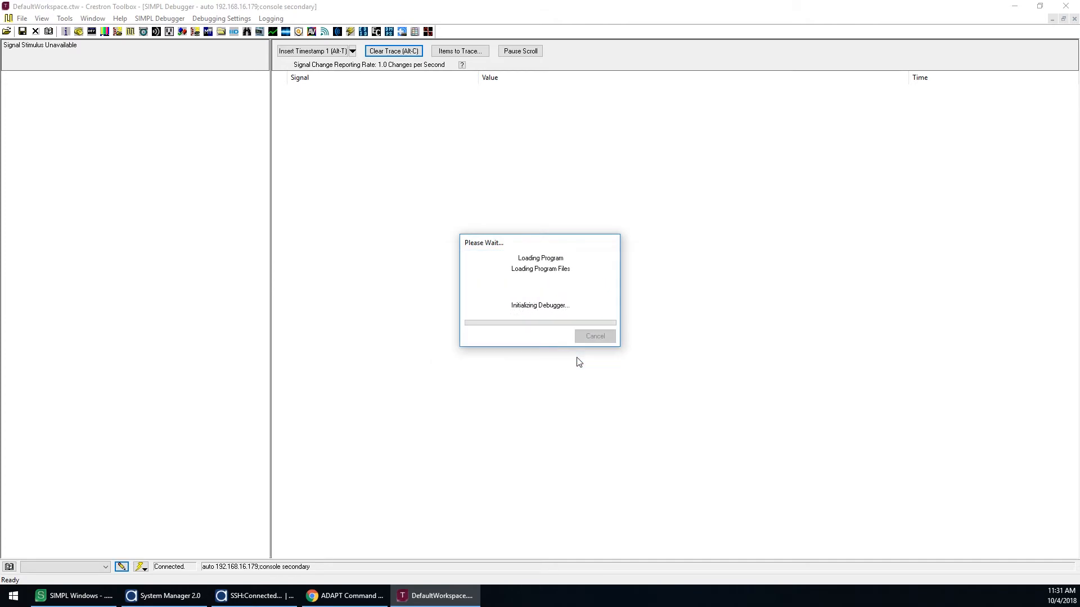
click(579, 338)
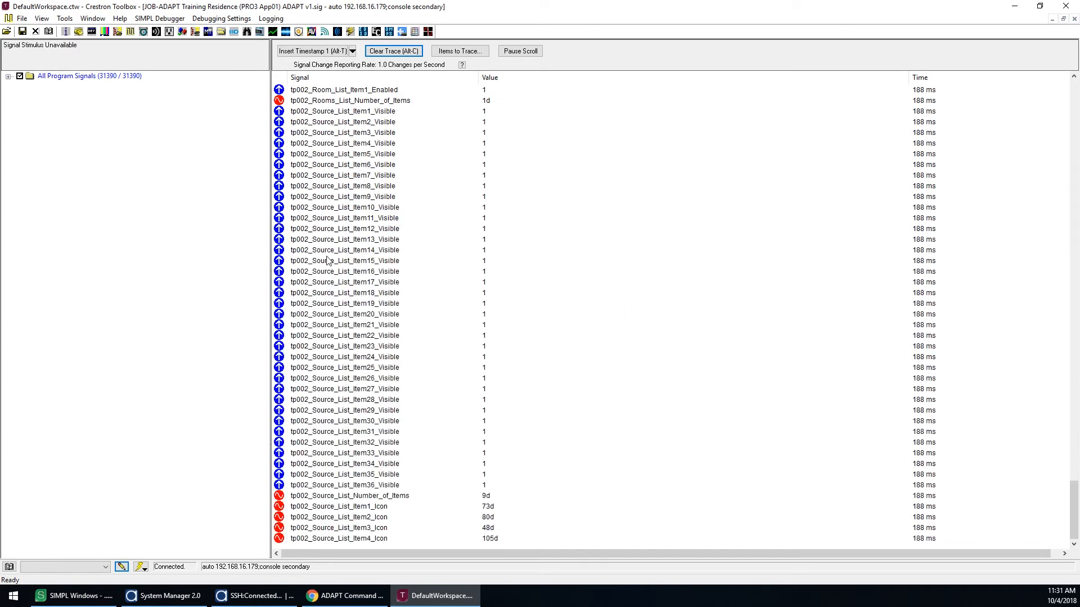
Step: Exclude the tp0 and mlx001_ signal groups from the debugger trace and clear the trace
click(8, 76)
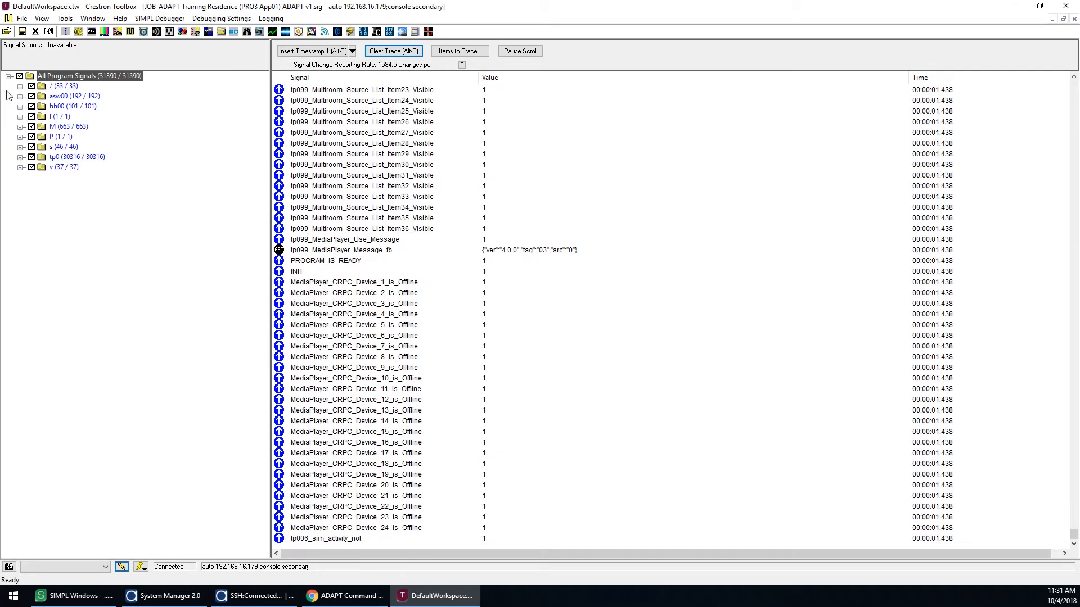
click(32, 158)
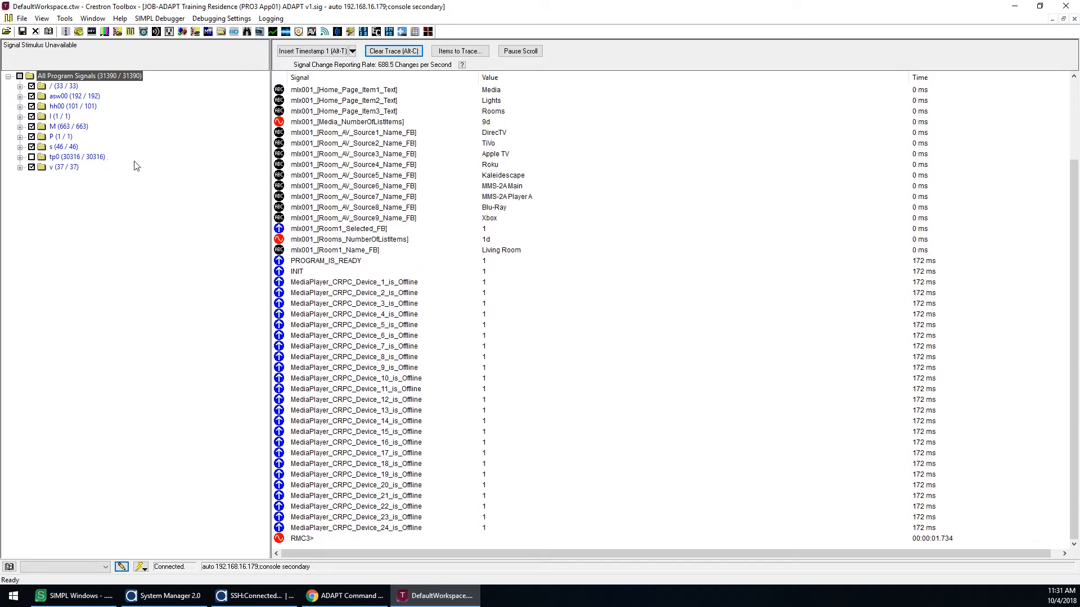
click(21, 126)
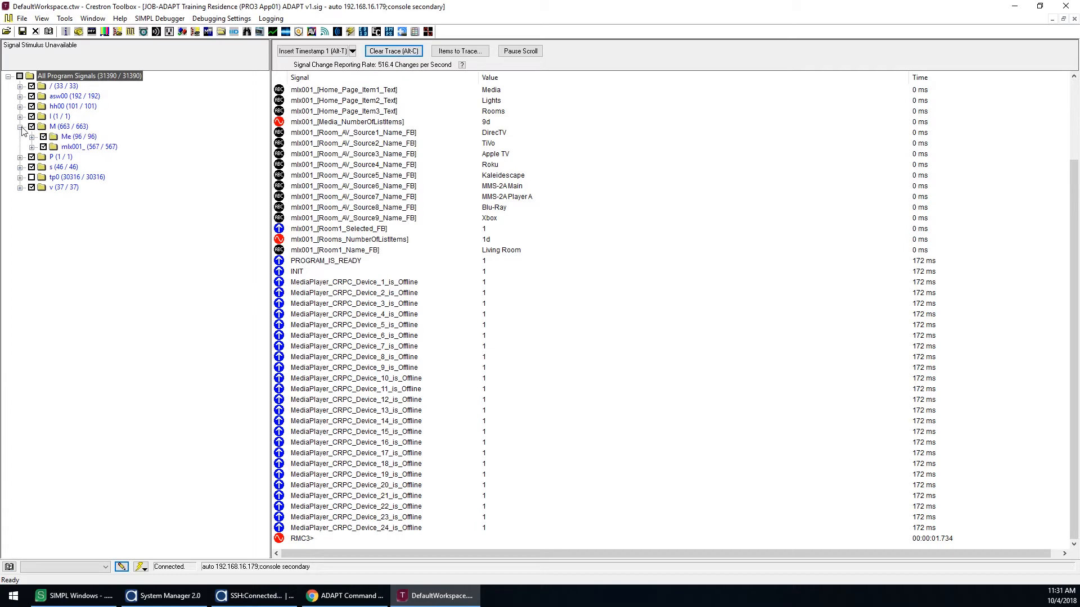
click(43, 147)
click(20, 126)
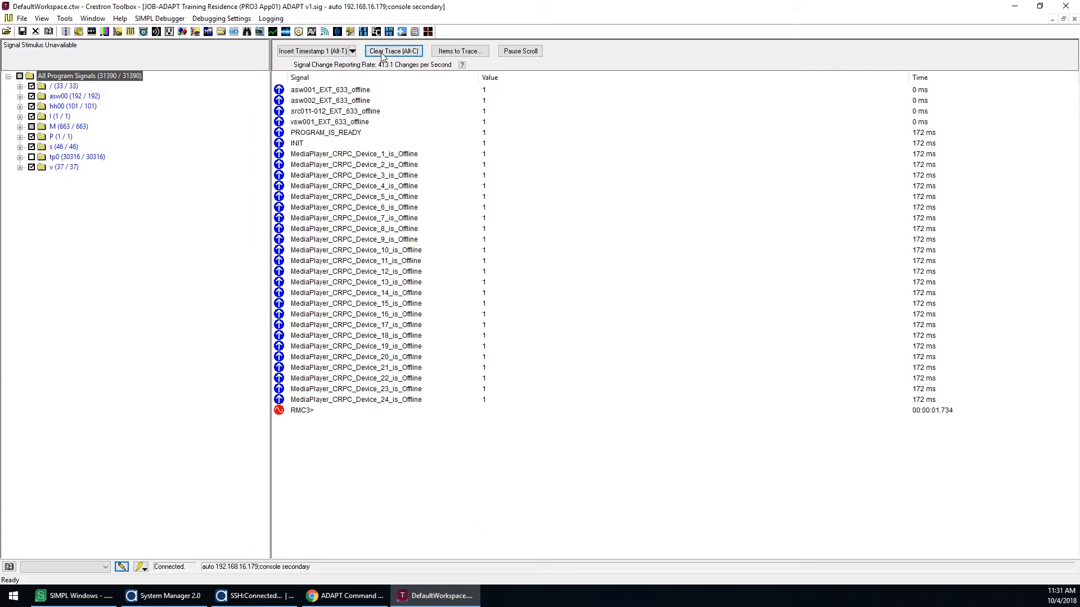
key(alt+c)
Step: Expand the hh001 handheld signals and select hh001_Custom_1 for stimulus
click(20, 106)
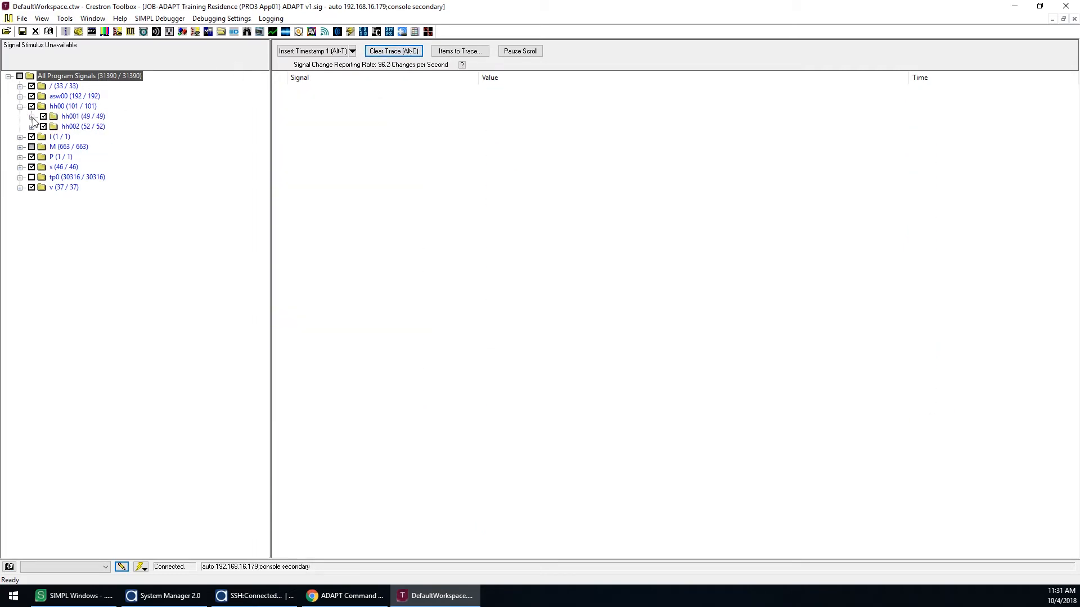
click(33, 118)
click(118, 229)
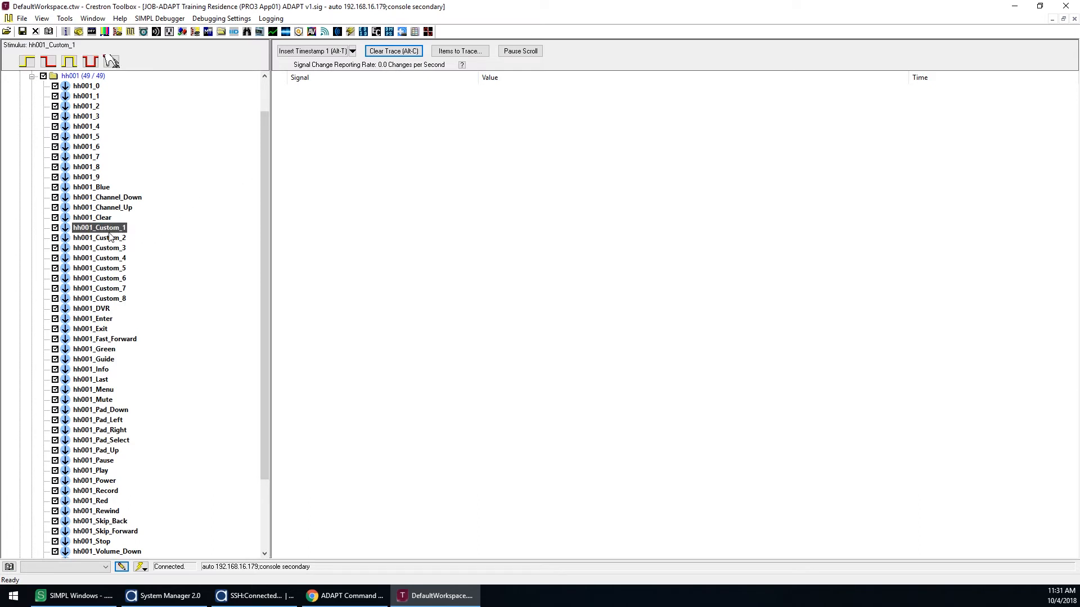
Step: Return to System Manager and review the HR-150 #1 custom buttons and the Living Room's selected audio and display devices
click(204, 598)
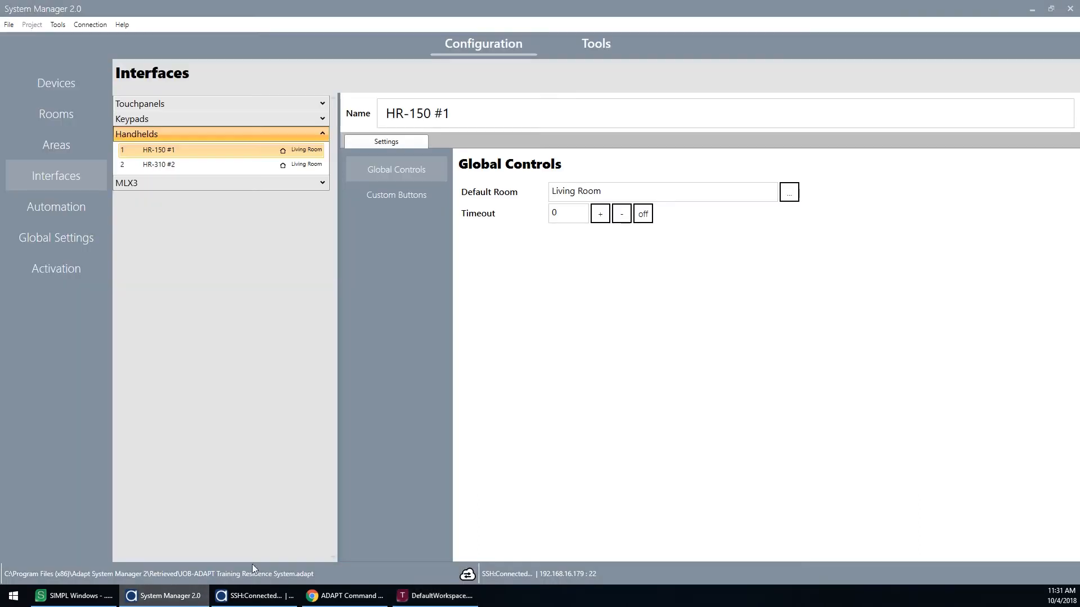
click(362, 189)
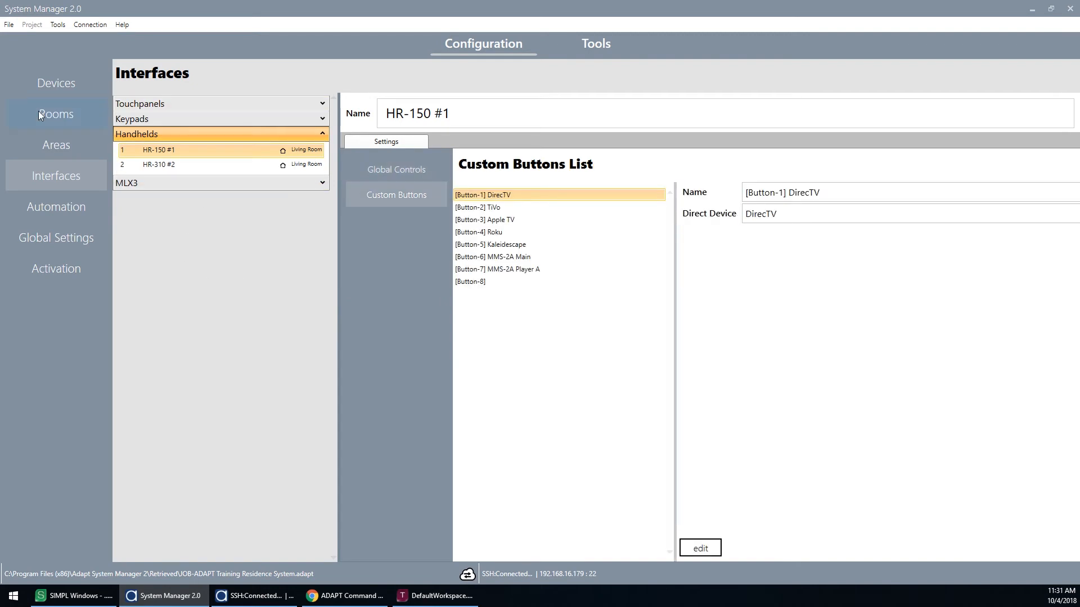
click(63, 114)
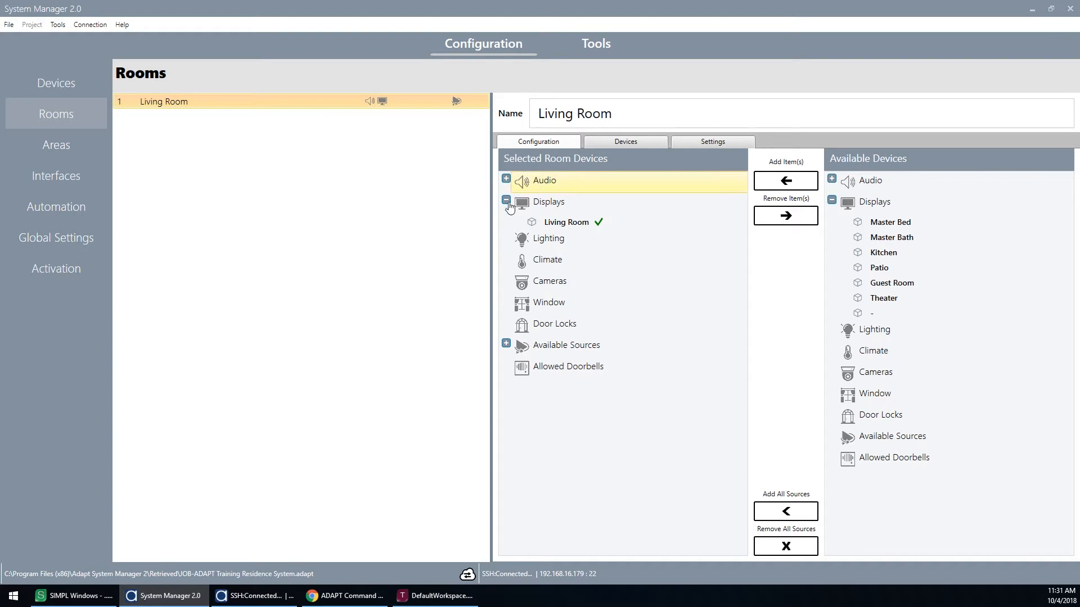
click(564, 222)
click(506, 179)
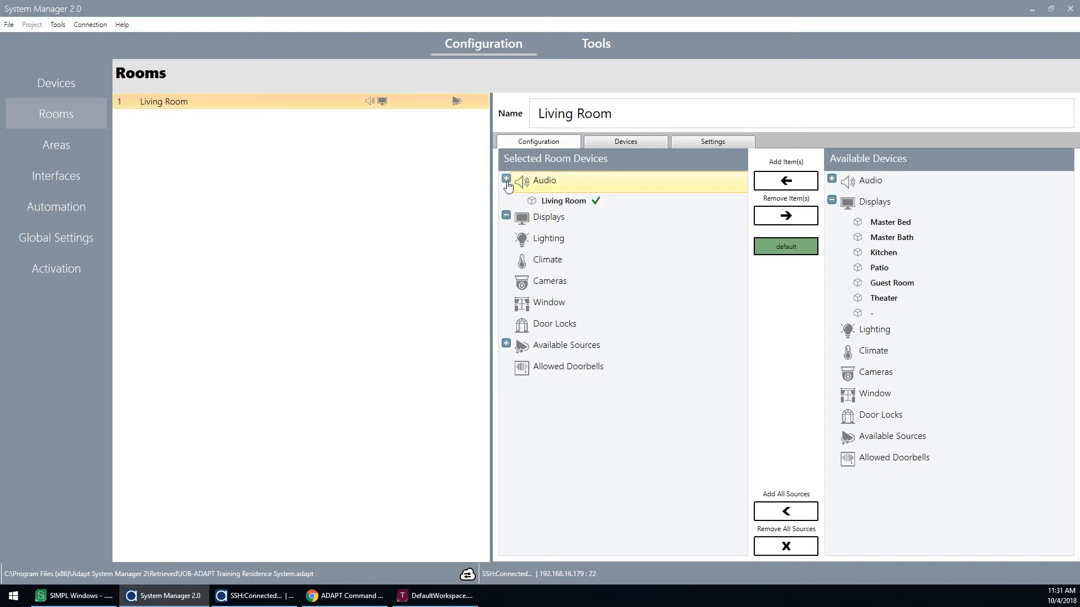
click(562, 201)
click(505, 217)
click(505, 217)
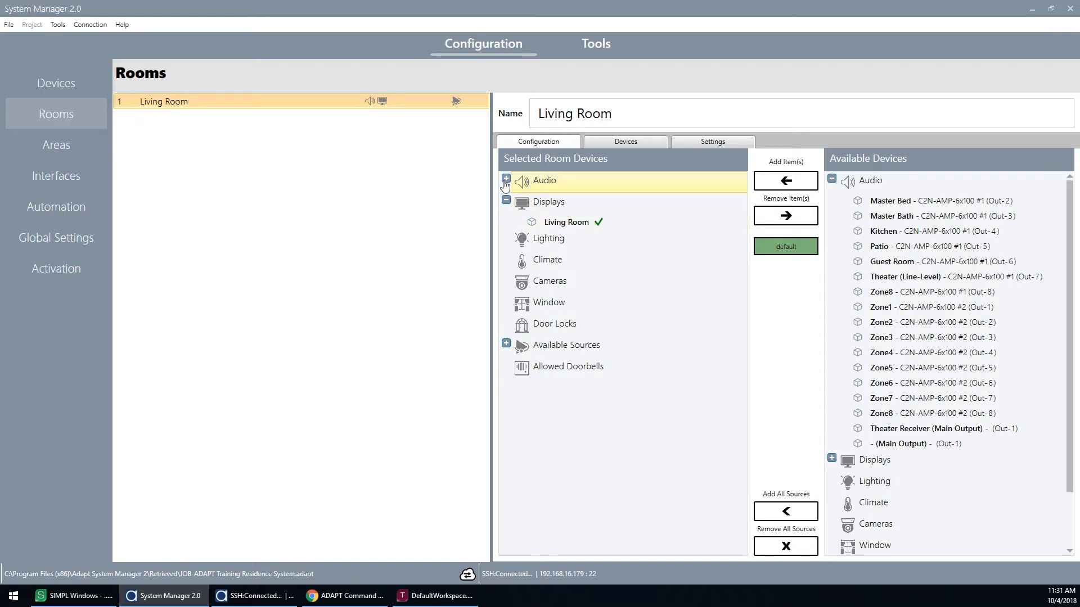
Step: Review the Living Room's selected audio device, the C2N-AMP-6x100 #1 inputs, and the Living Room display's input tie line
click(506, 179)
click(551, 202)
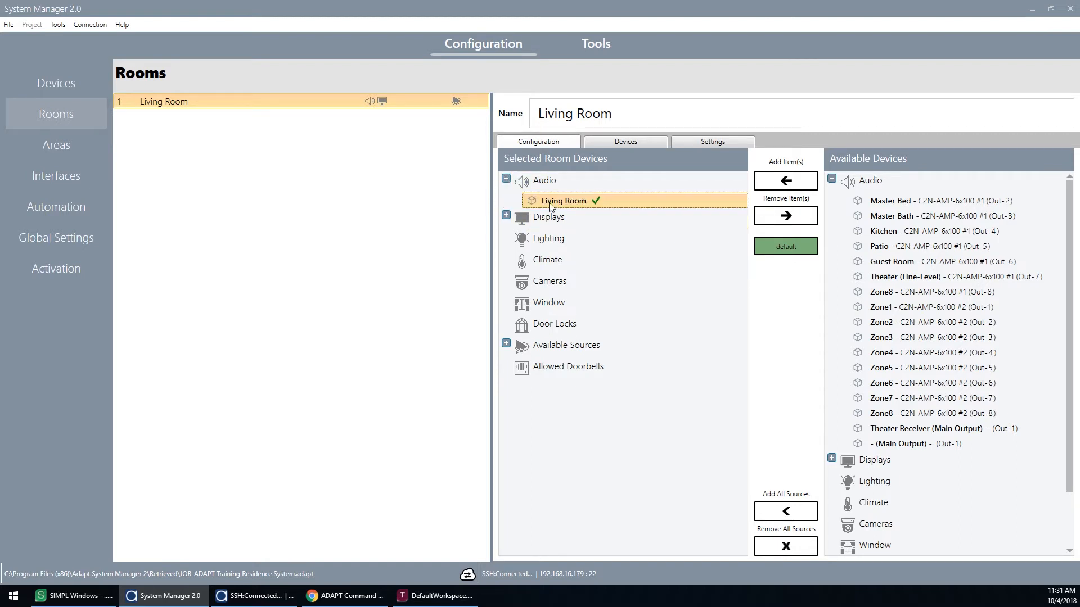
click(63, 90)
click(167, 104)
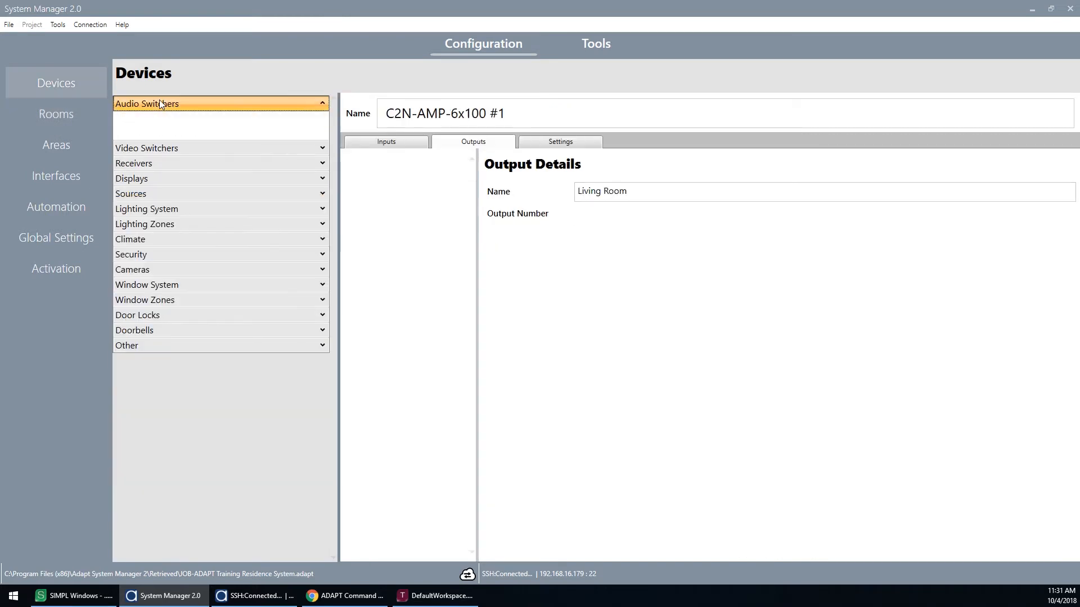
click(394, 143)
click(395, 163)
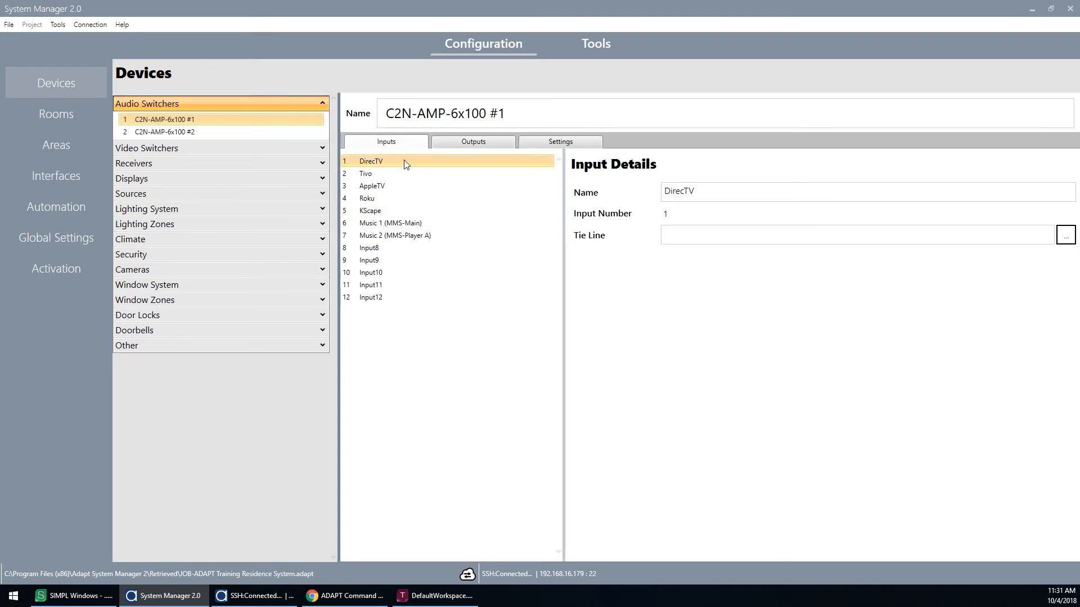
click(279, 178)
click(285, 169)
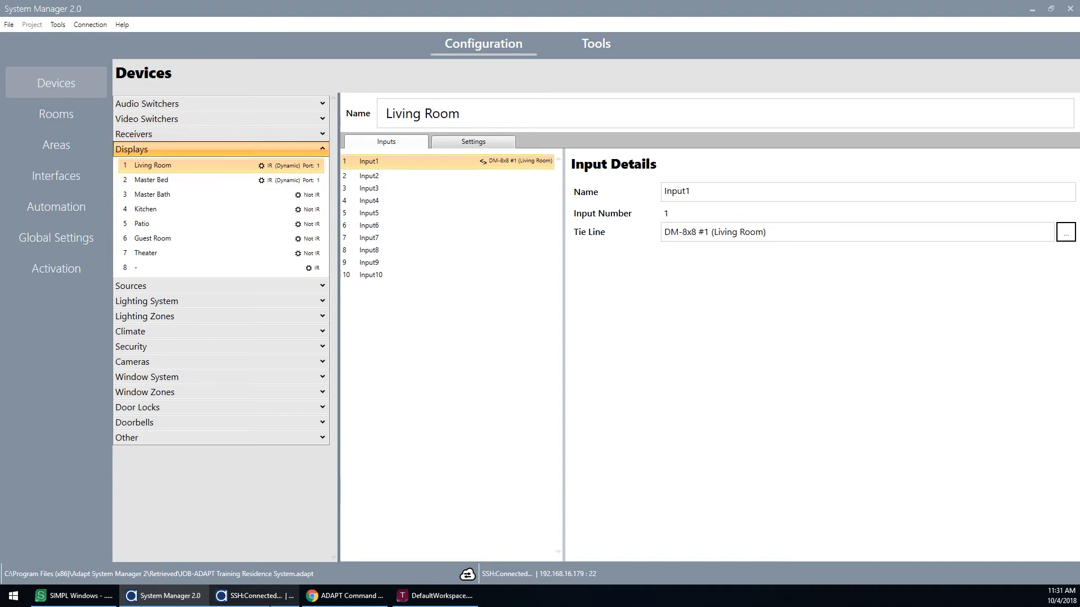
Step: Switch to SIMPL Debugger, momentarily stimulate hh001_Custom_1, and inspect the resulting vsw001_Output01_[Packet_TX] entries in the trace
click(436, 597)
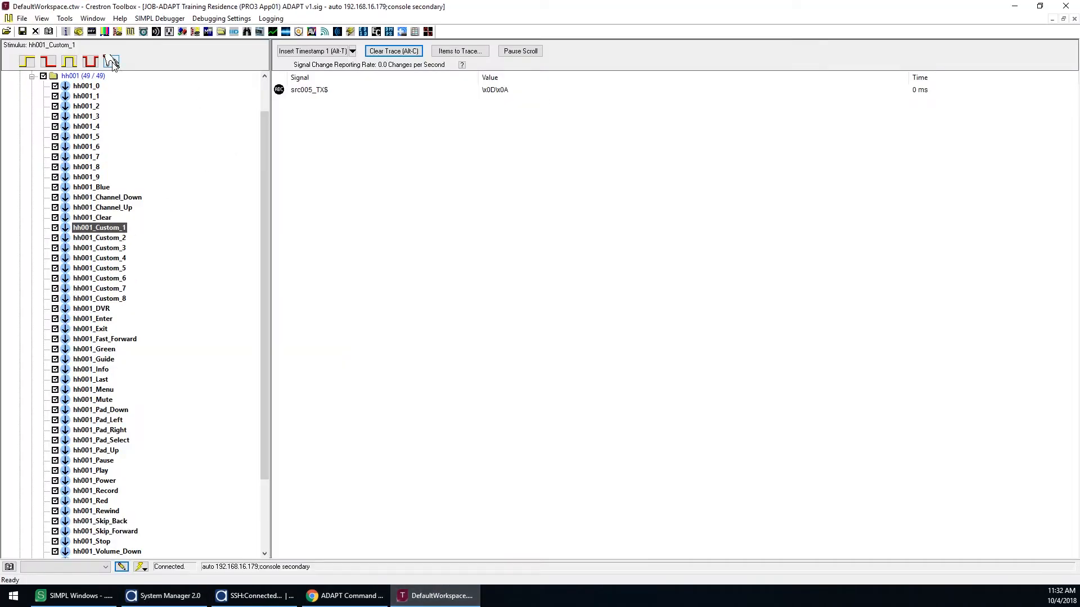
click(112, 62)
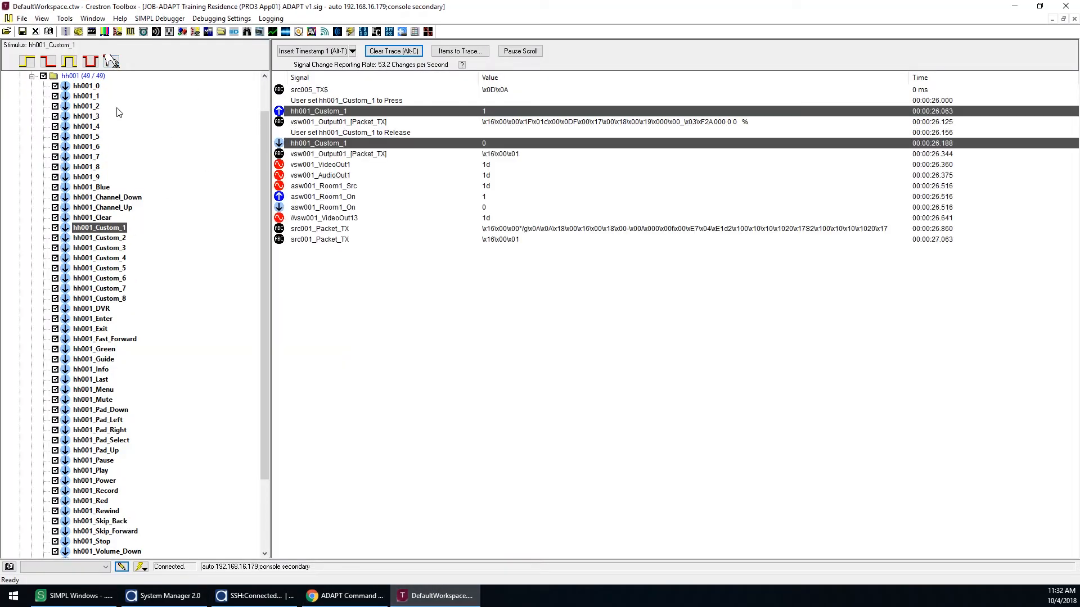
click(342, 124)
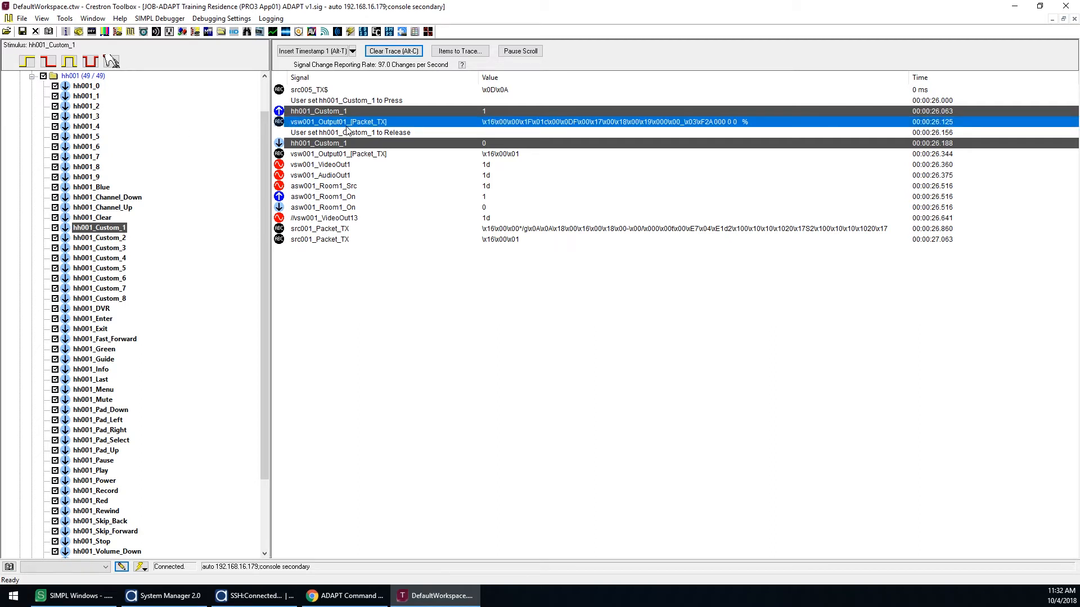
click(386, 156)
click(398, 124)
click(387, 157)
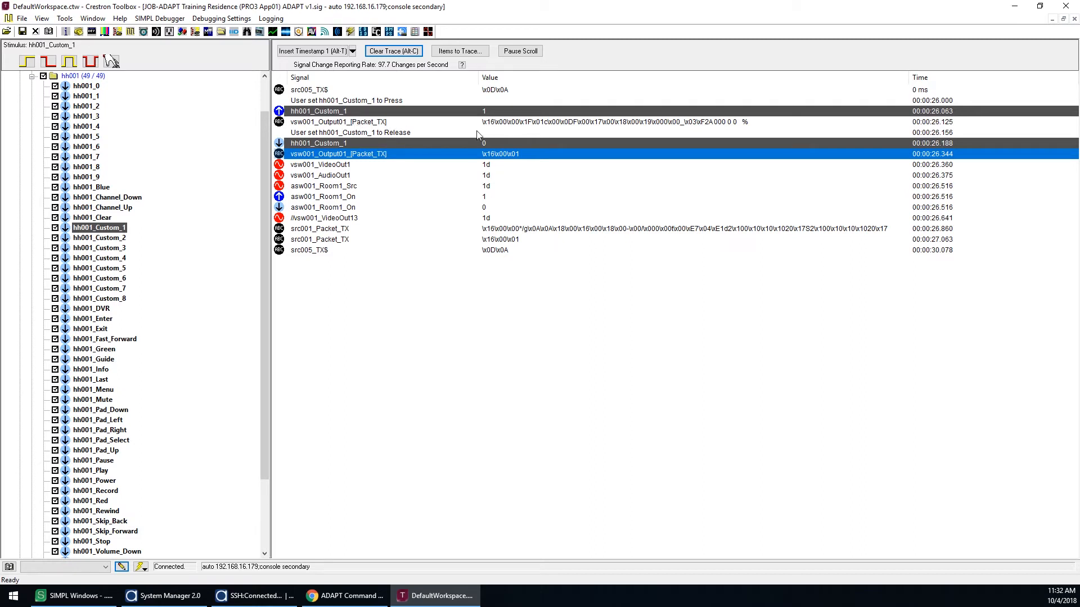
Step: Examine the trace entries for vsw001_VideoOut1, vsw001_AudioOut1, asw001_Room1_Src and the display packets following the hh001_Custom_1 stimulus
click(344, 166)
click(345, 178)
click(370, 166)
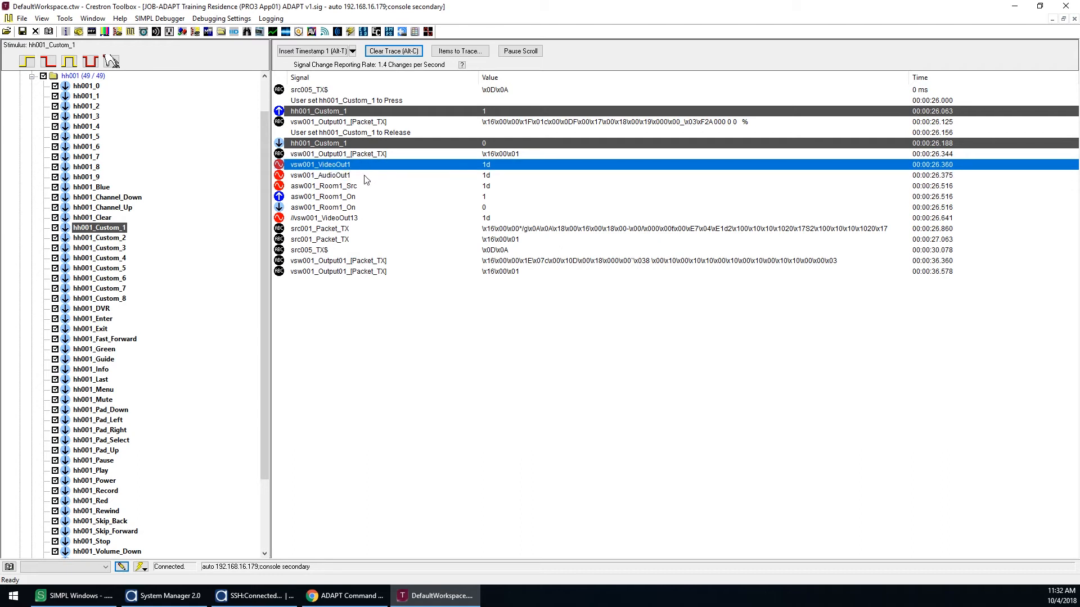
click(364, 176)
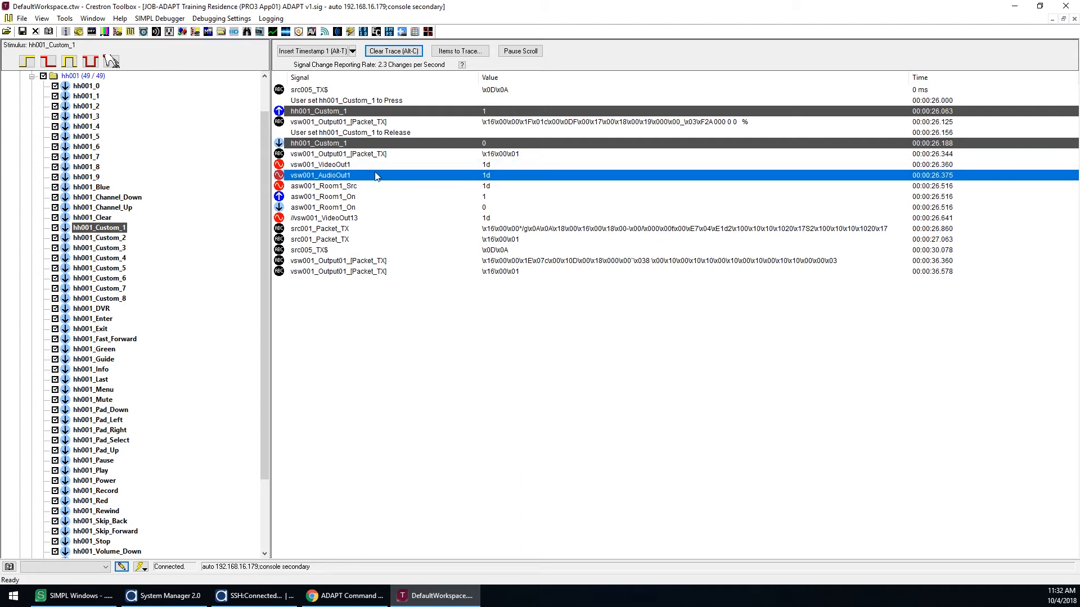
click(357, 189)
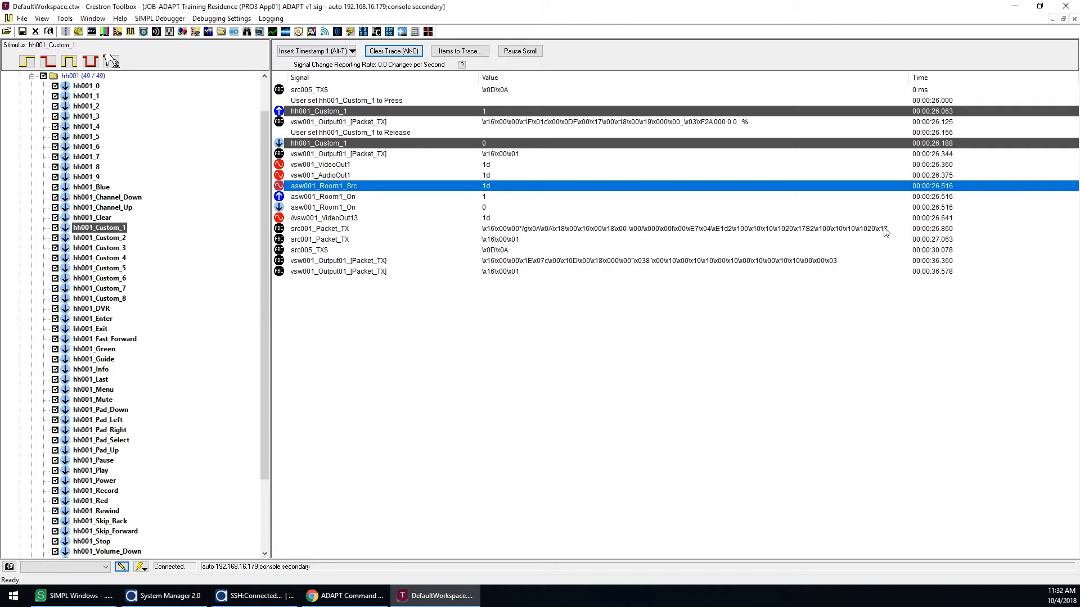
click(387, 144)
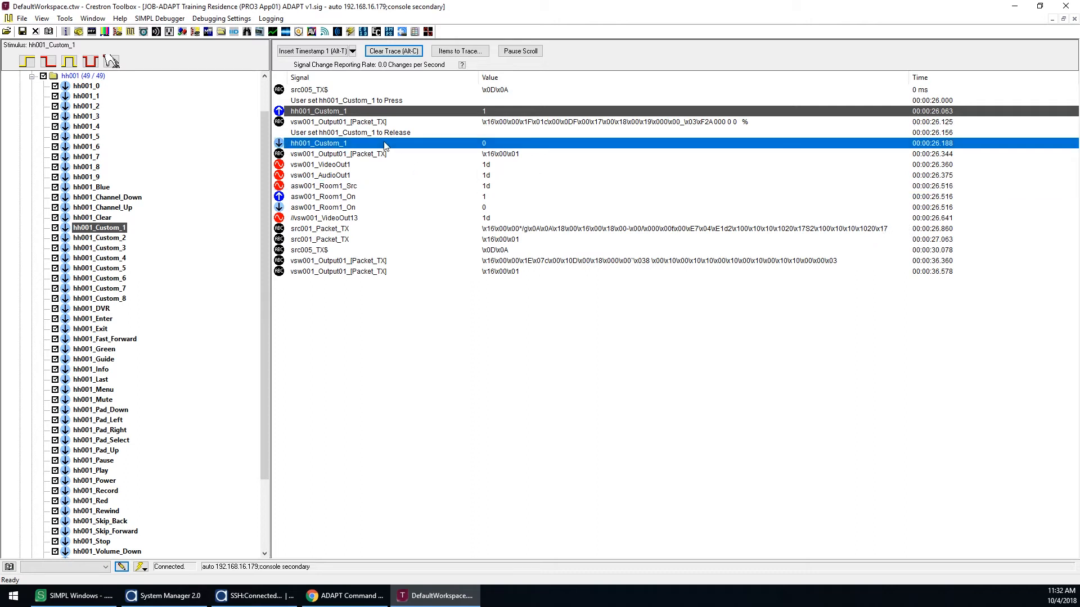
click(622, 124)
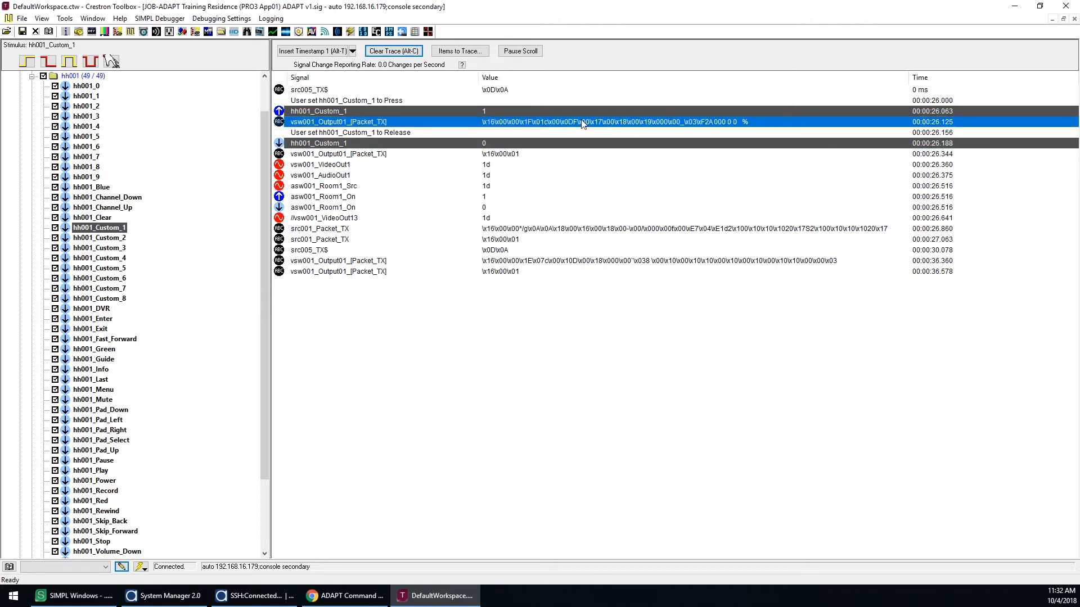
click(356, 261)
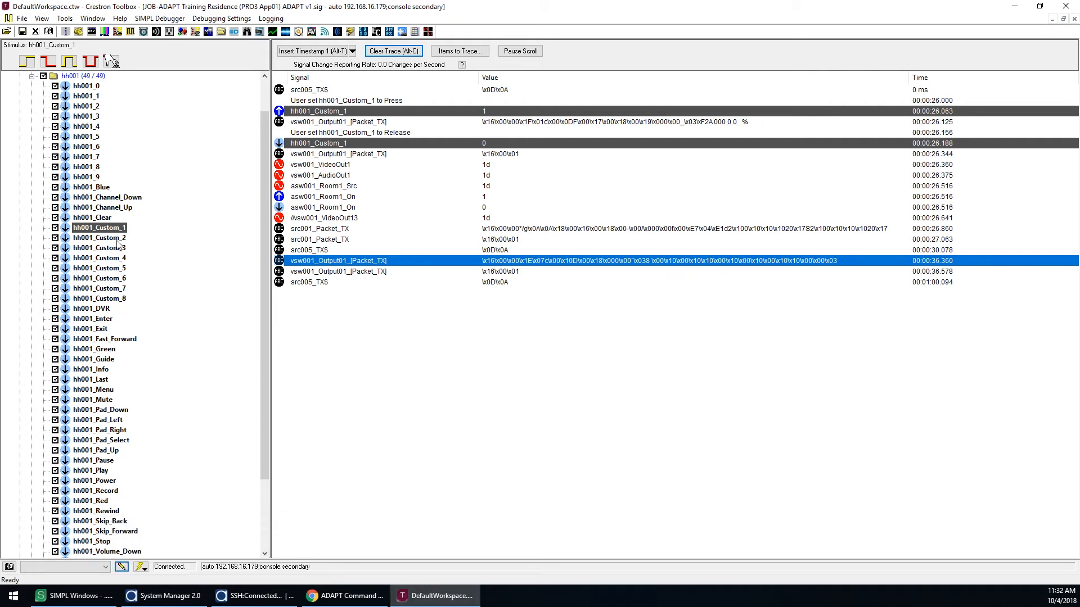
Step: Test the handheld volume control by stimulating hh001_Volume_Up and hh001_Volume_Down, holding each for a moment
scroll(147, 435, down, 3)
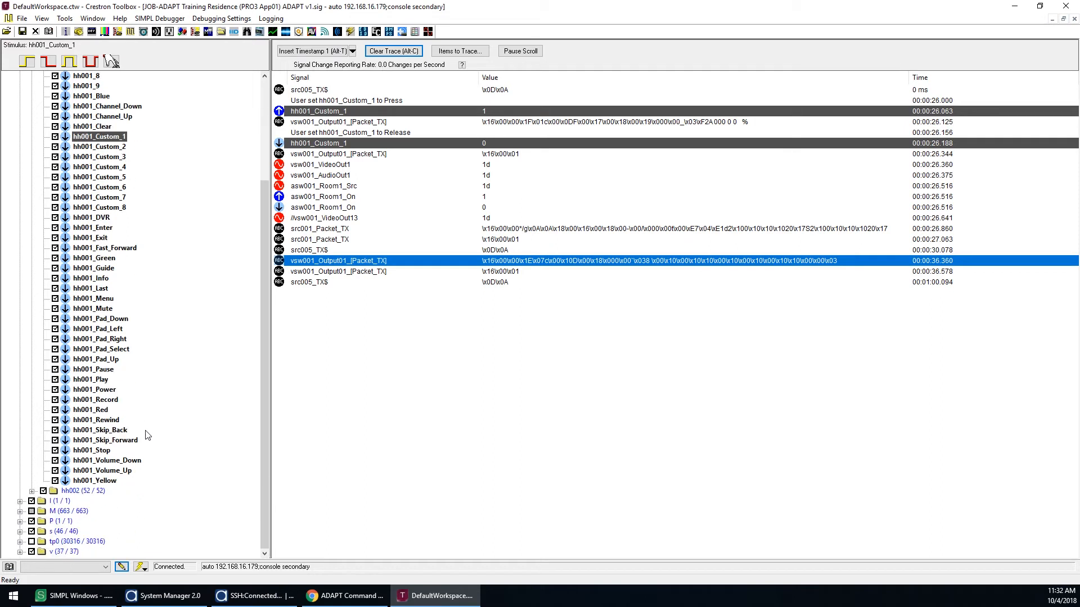
click(126, 470)
click(110, 63)
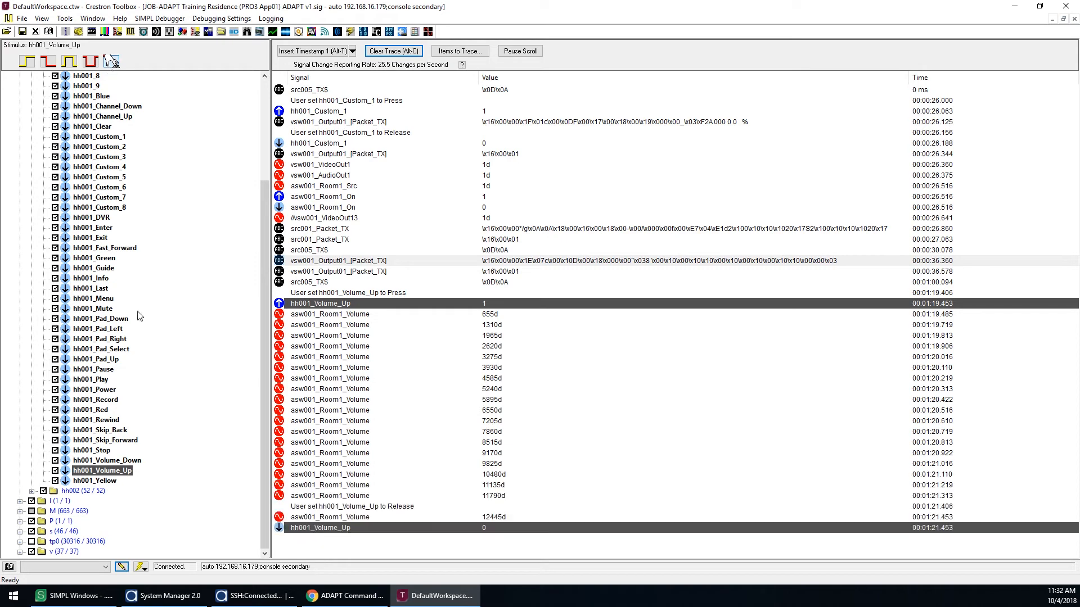
click(122, 460)
click(112, 62)
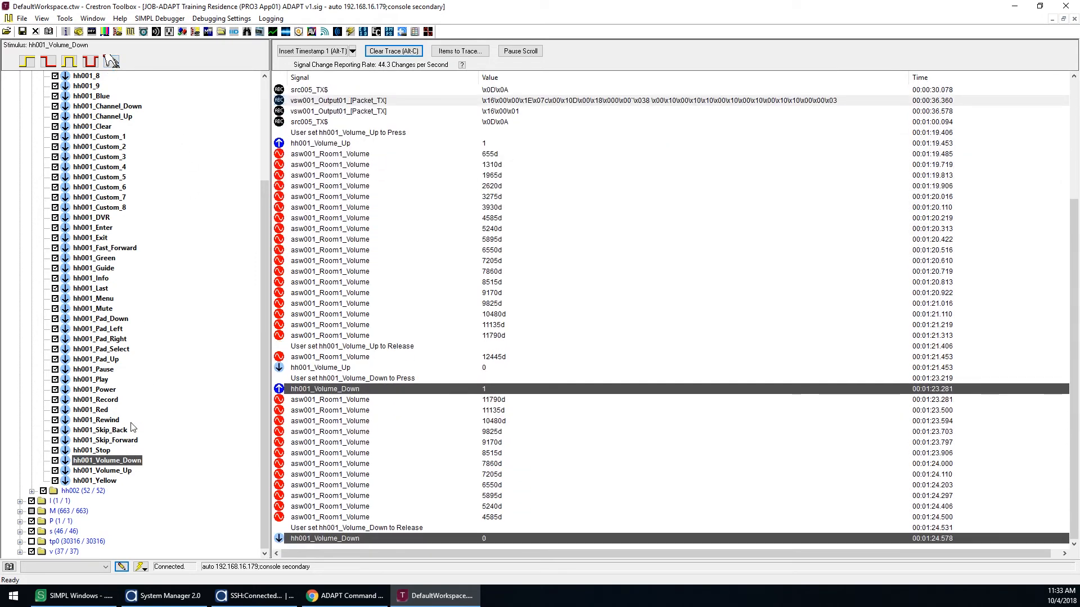
Step: Momentarily stimulate hh001_Mute twice to test muting and unmuting, and check the volume entries in the trace
click(93, 308)
click(111, 62)
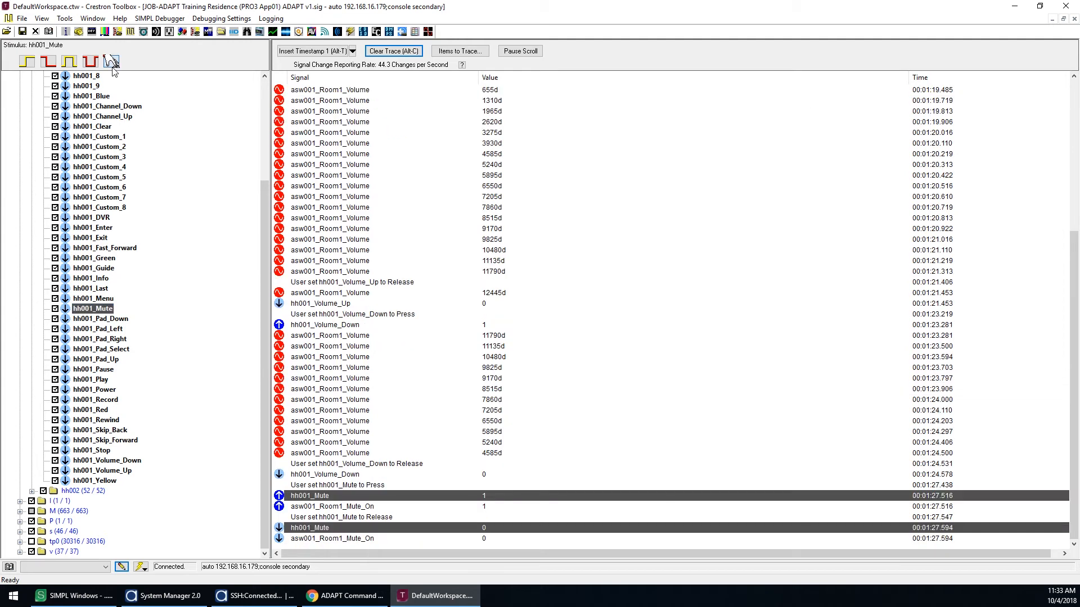
click(112, 64)
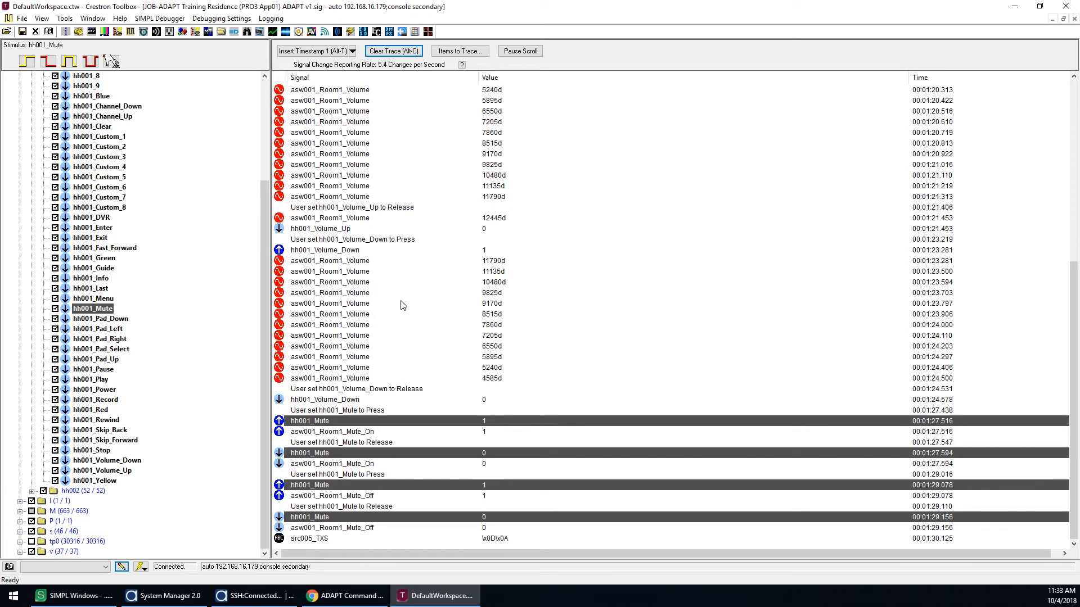
click(316, 293)
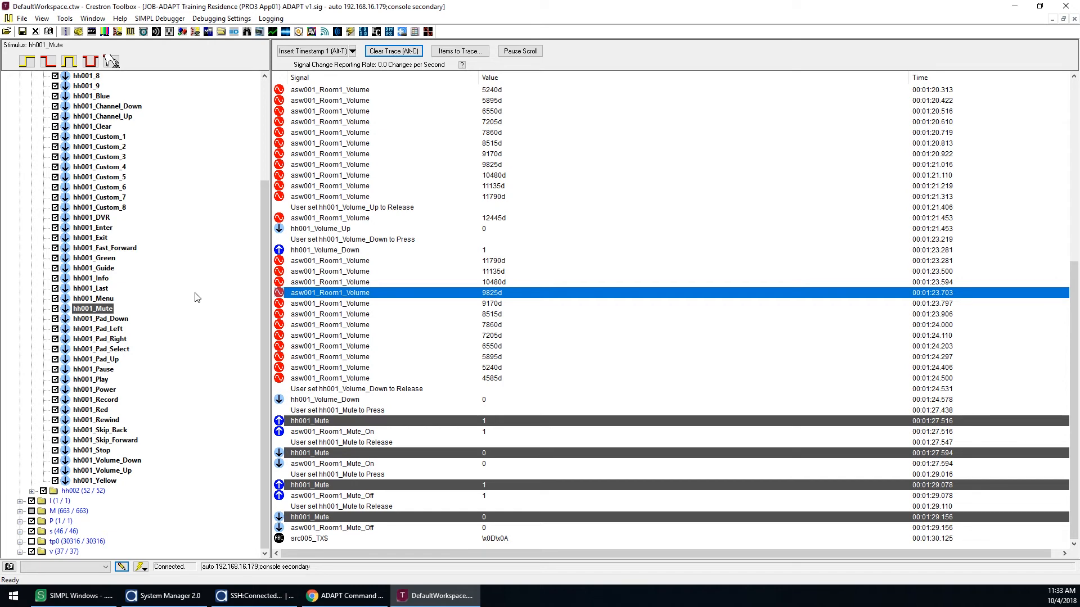
Step: Test source navigation by momentarily stimulating hh001_Pad_Down, hh001_Pad_Left, hh001_Pad_Right and hh001_Pad_Select one after another
click(121, 319)
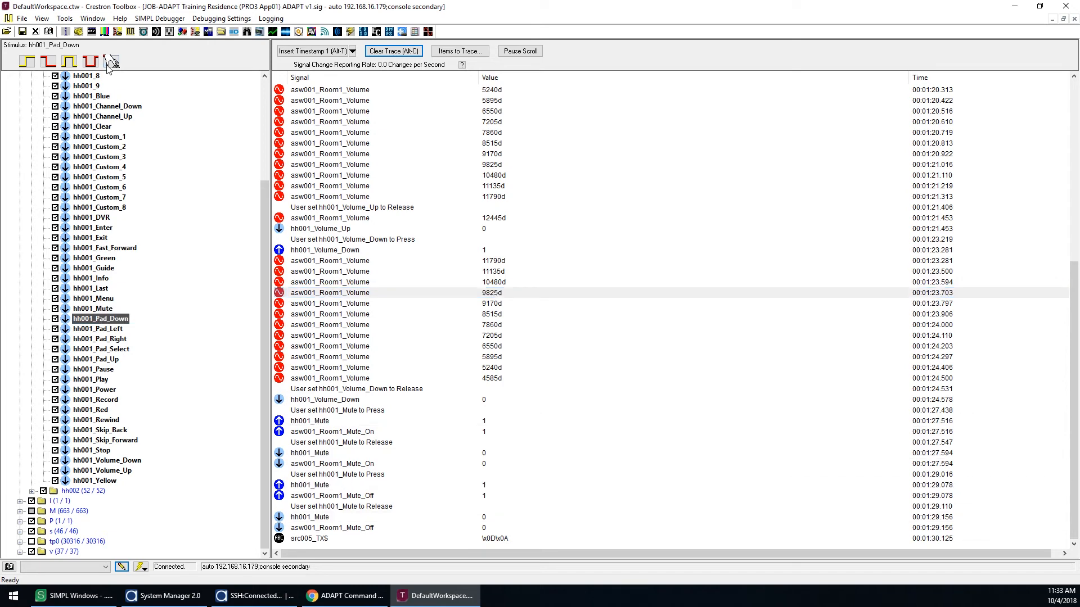
click(110, 62)
click(119, 330)
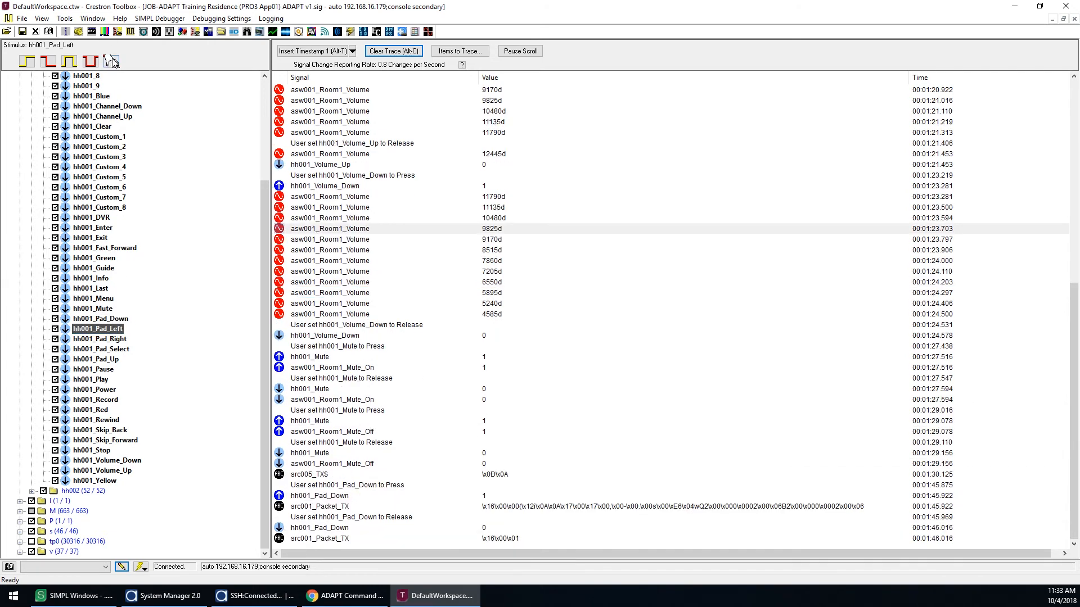
click(110, 62)
click(107, 339)
click(112, 59)
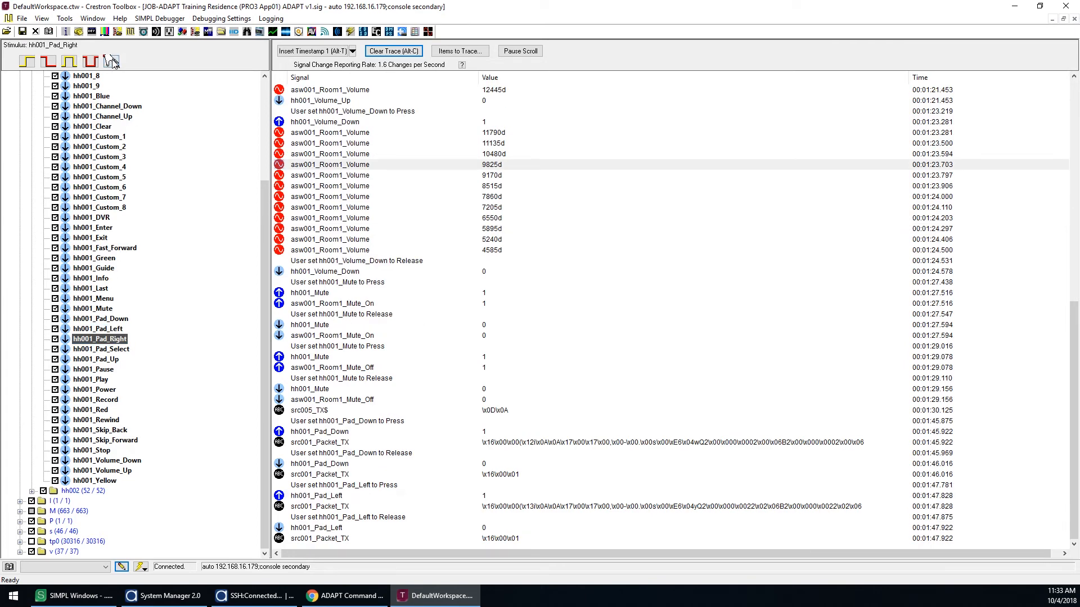
click(125, 349)
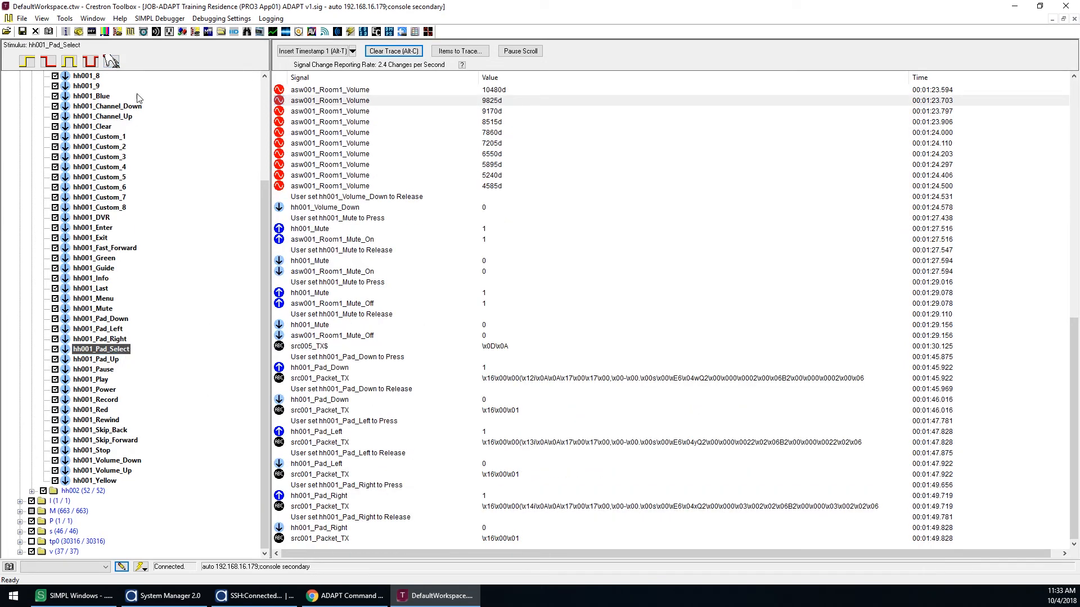
click(111, 62)
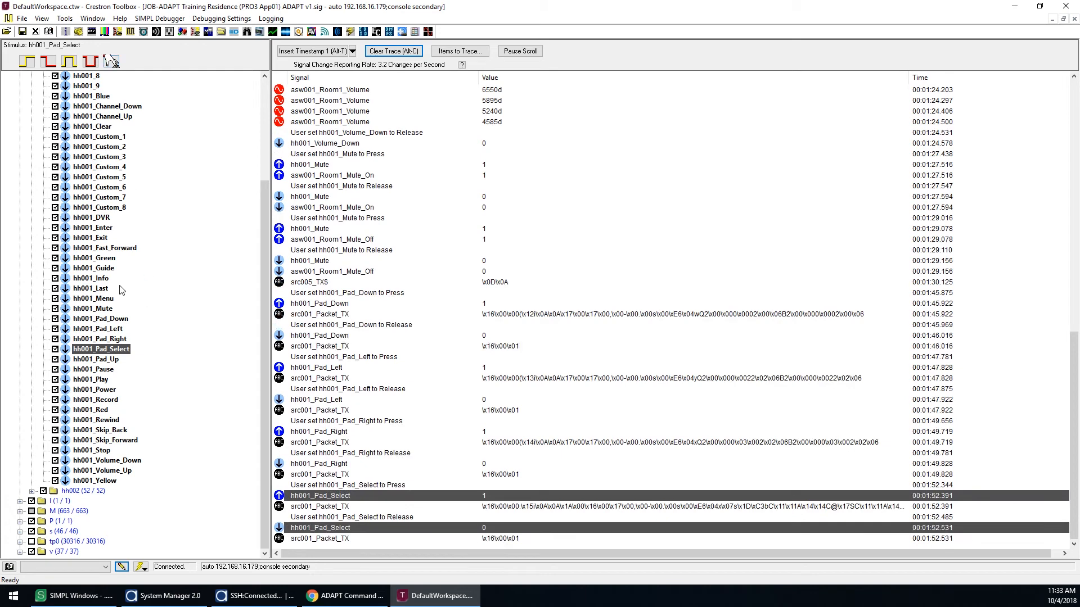
Step: Stimulate hh001_Green to the pressed state, hold it for several seconds, and release it
click(107, 259)
click(113, 62)
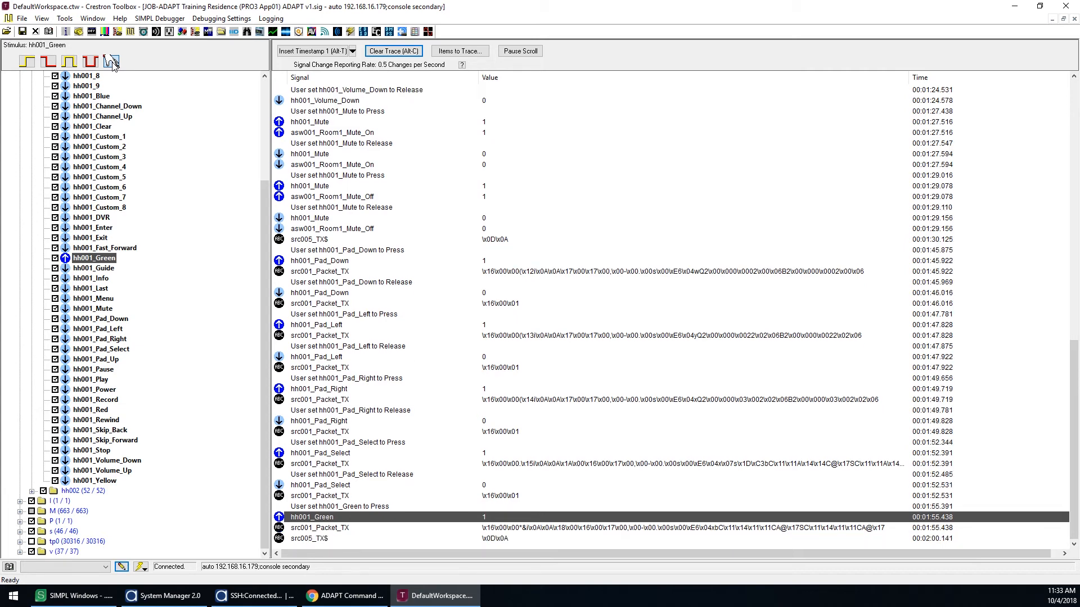
click(112, 61)
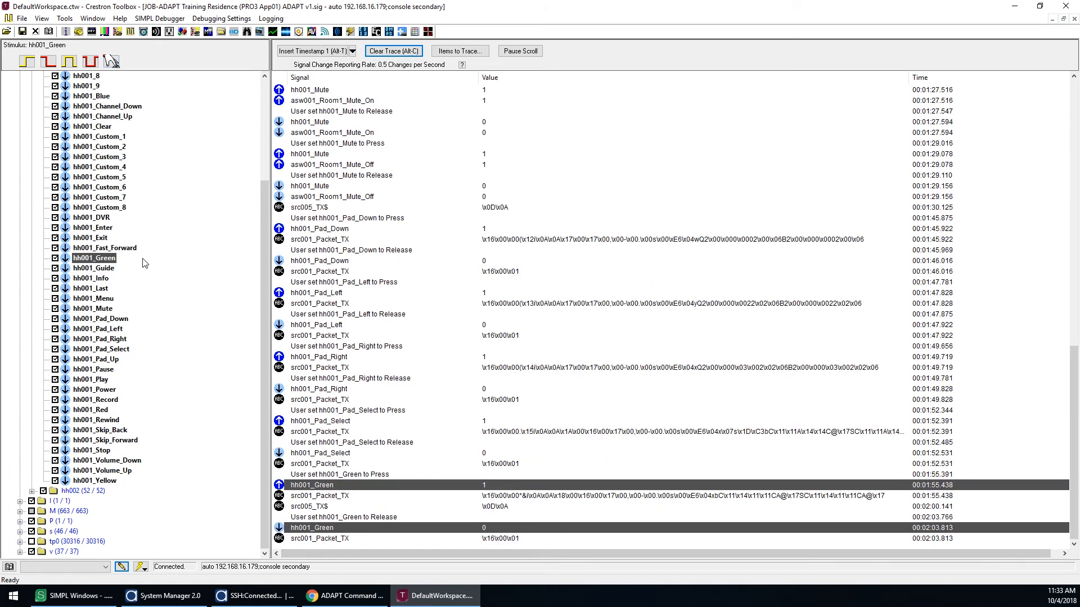
Step: Momentarily stimulate hh001_Custom_2 and inspect the resulting video output, room source and display packet entries in the trace
scroll(138, 116, up, 4)
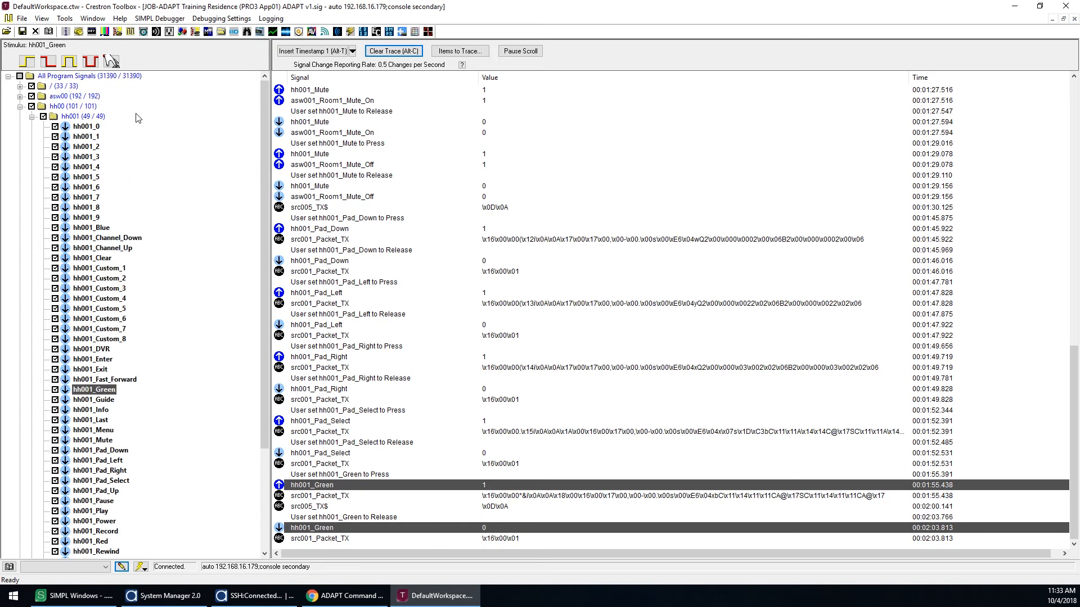
scroll(142, 141, down, 2)
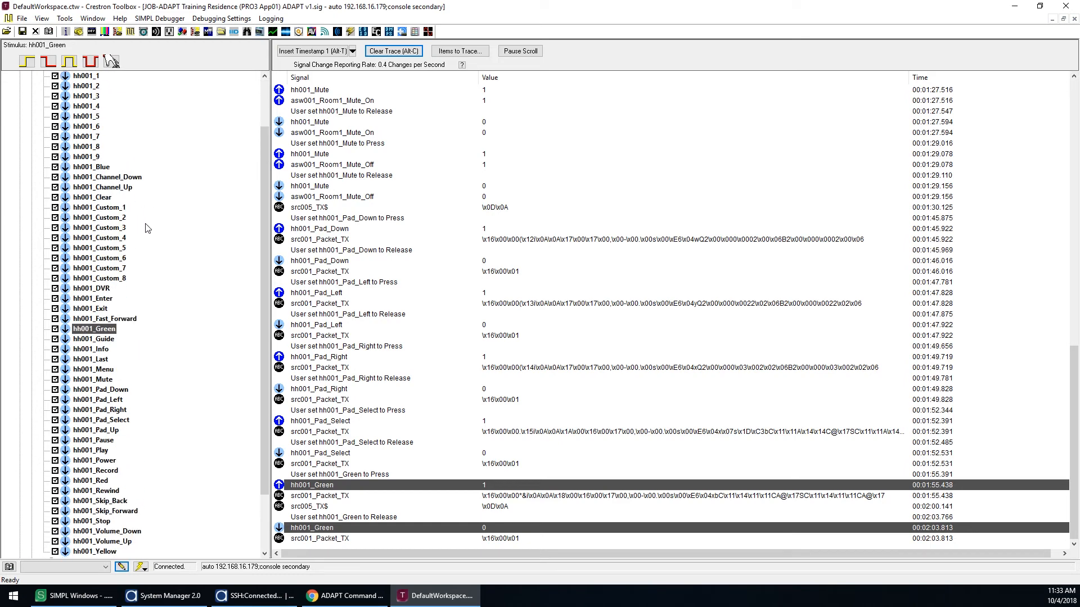
click(124, 219)
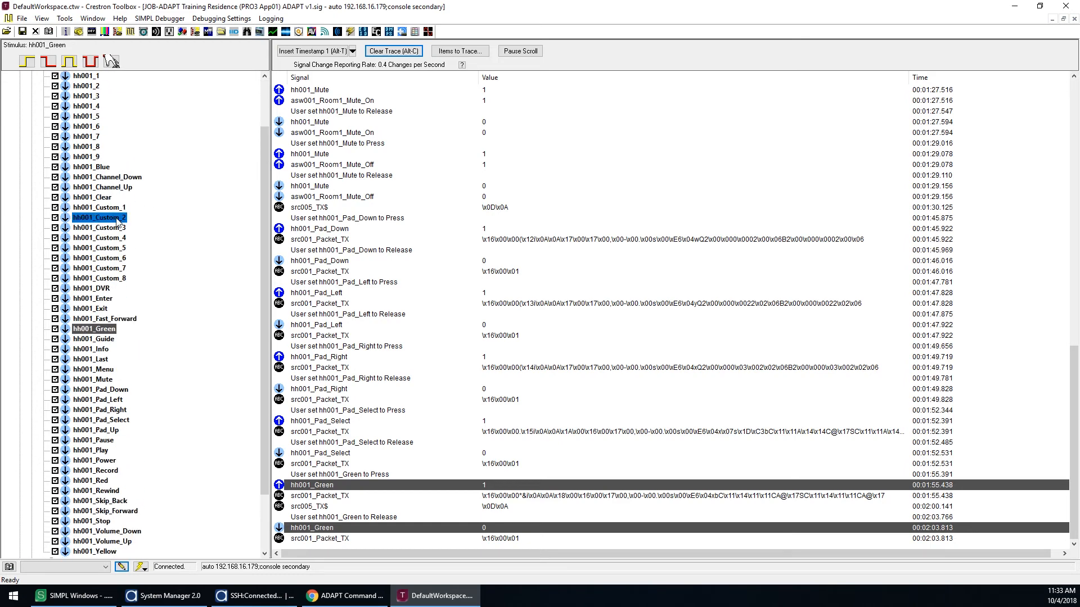
click(112, 64)
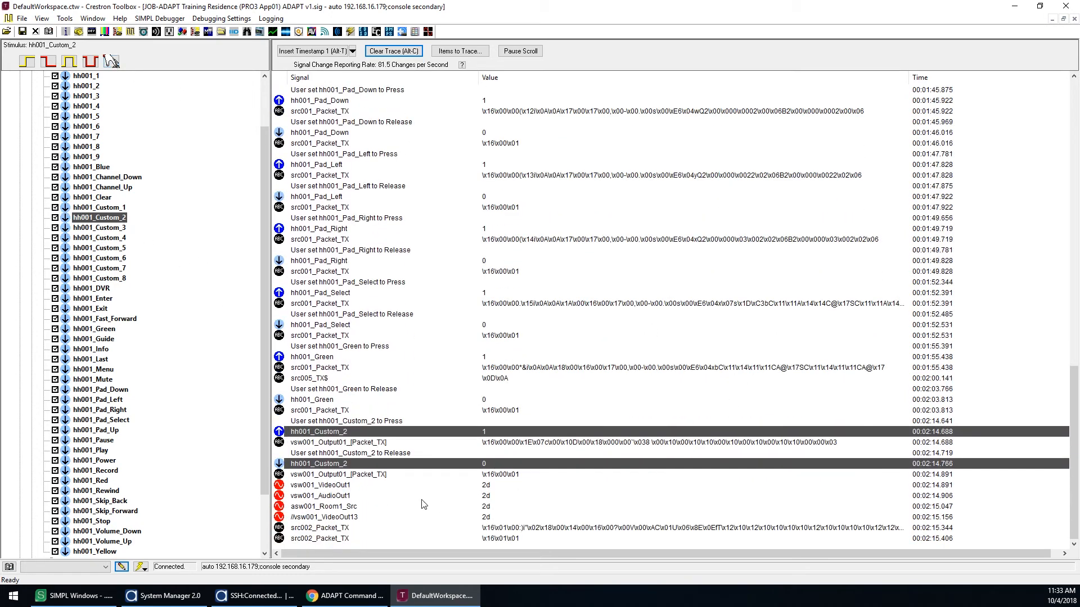
click(354, 487)
click(354, 510)
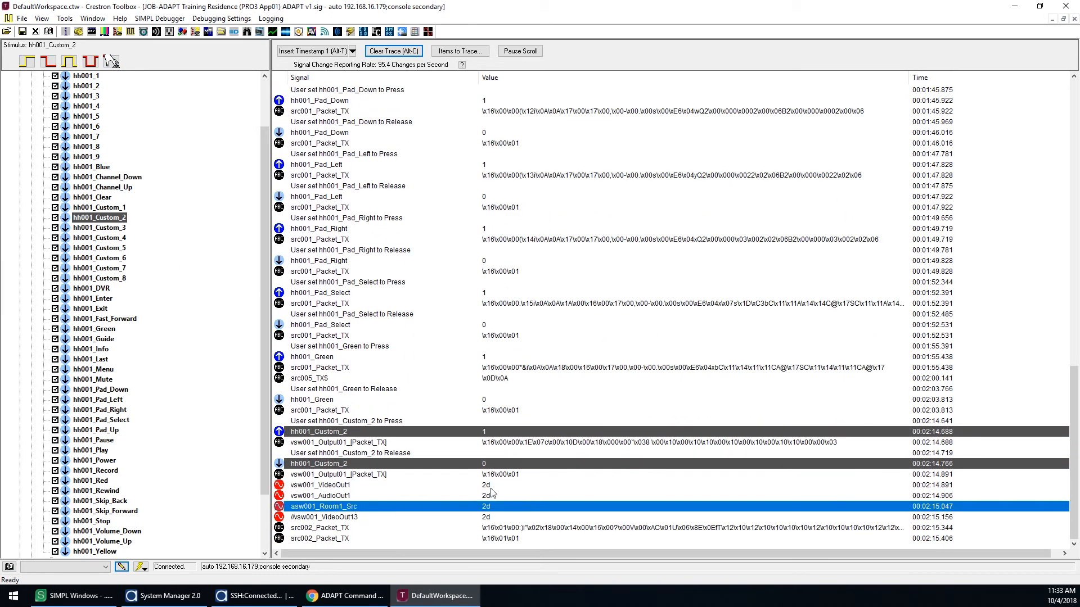
click(489, 528)
click(505, 453)
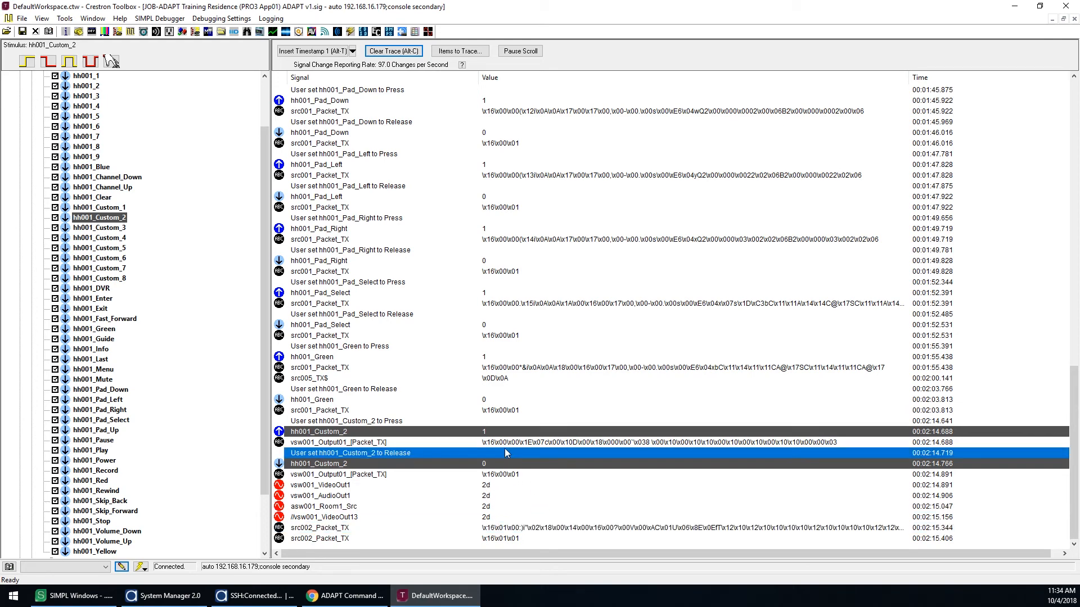
click(511, 443)
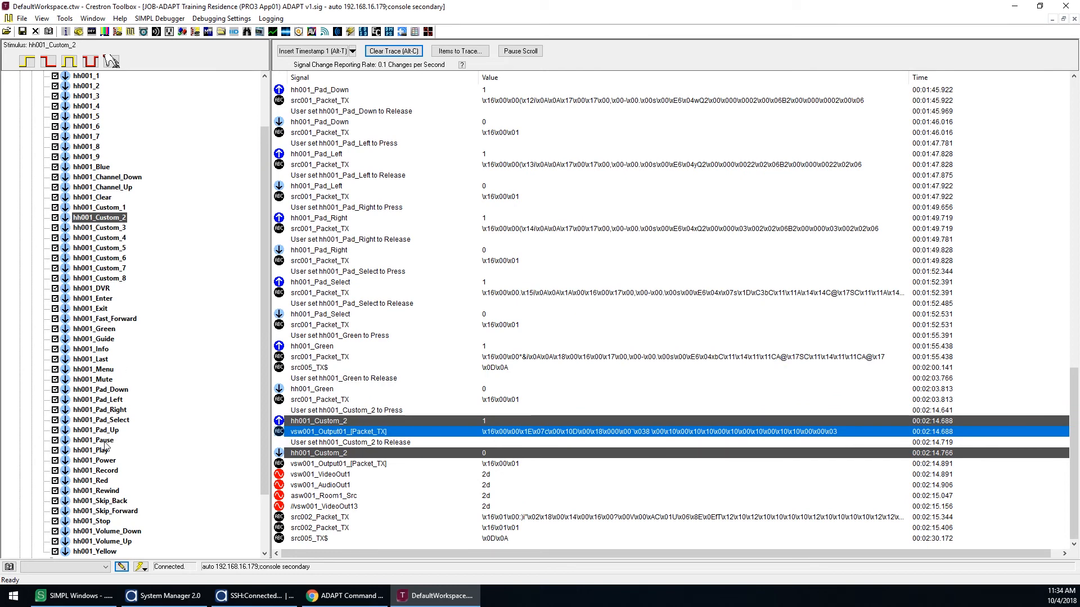
Step: Momentarily stimulate hh001_Pad_Down again to test navigation with the source chosen by hh001_Custom_2
click(110, 390)
click(112, 63)
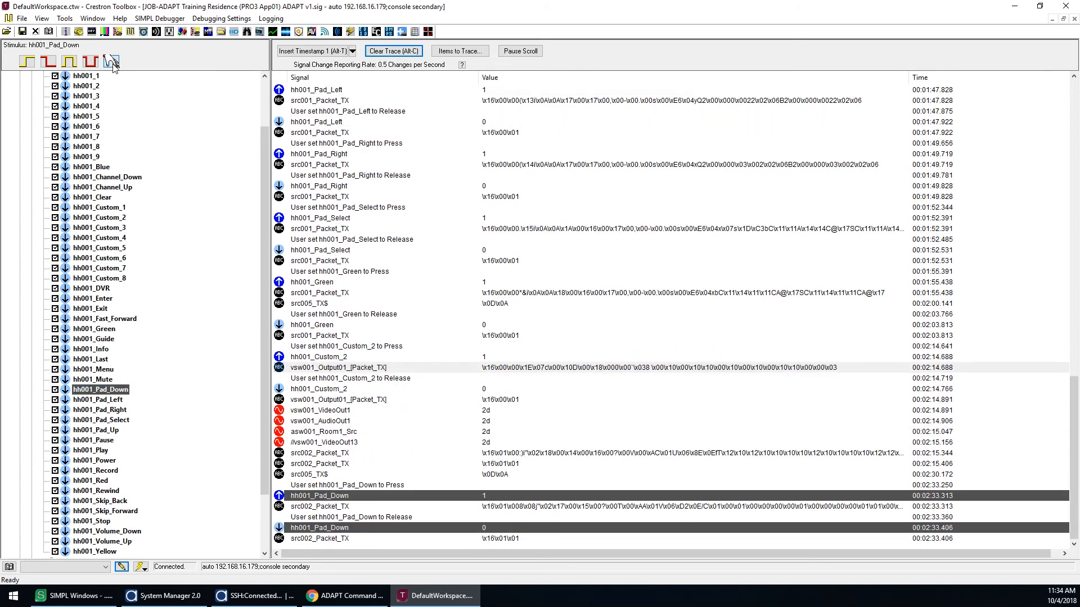
Step: Momentarily stimulate hh001_Pad_Select and hh001_Custom_3, and inspect the vsw001_Output01 packet entries triggered by hh001_Custom_3 in the trace
click(102, 421)
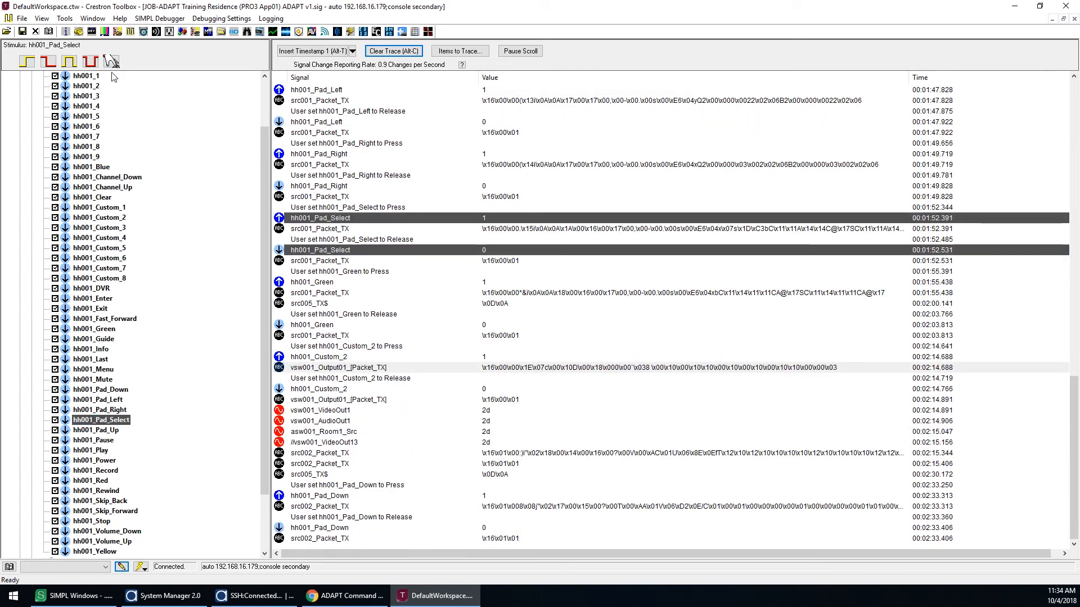
click(112, 63)
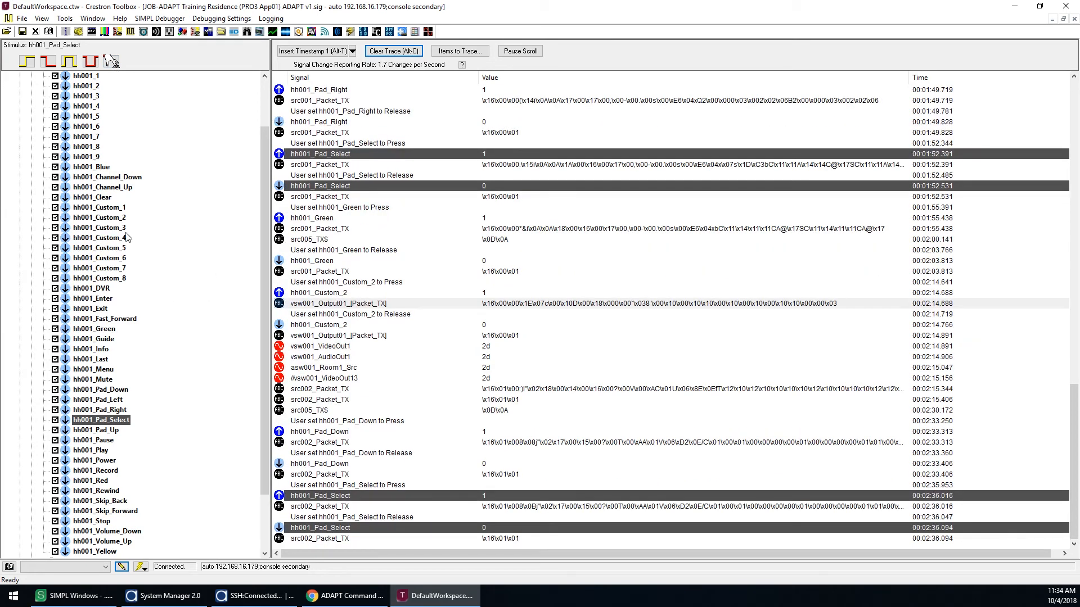
click(124, 228)
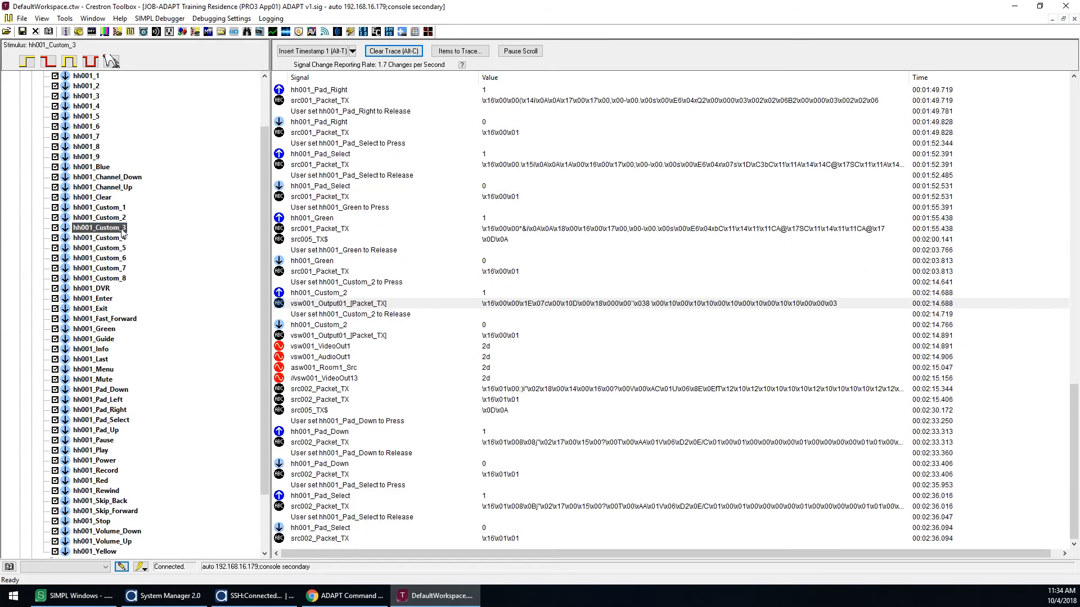
click(112, 63)
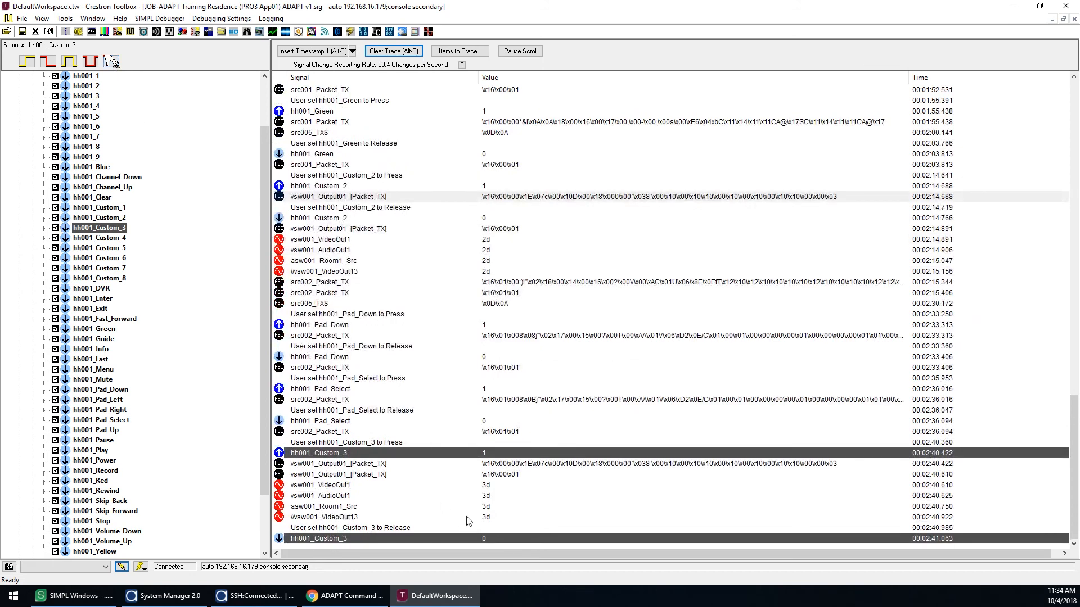
click(497, 463)
click(499, 471)
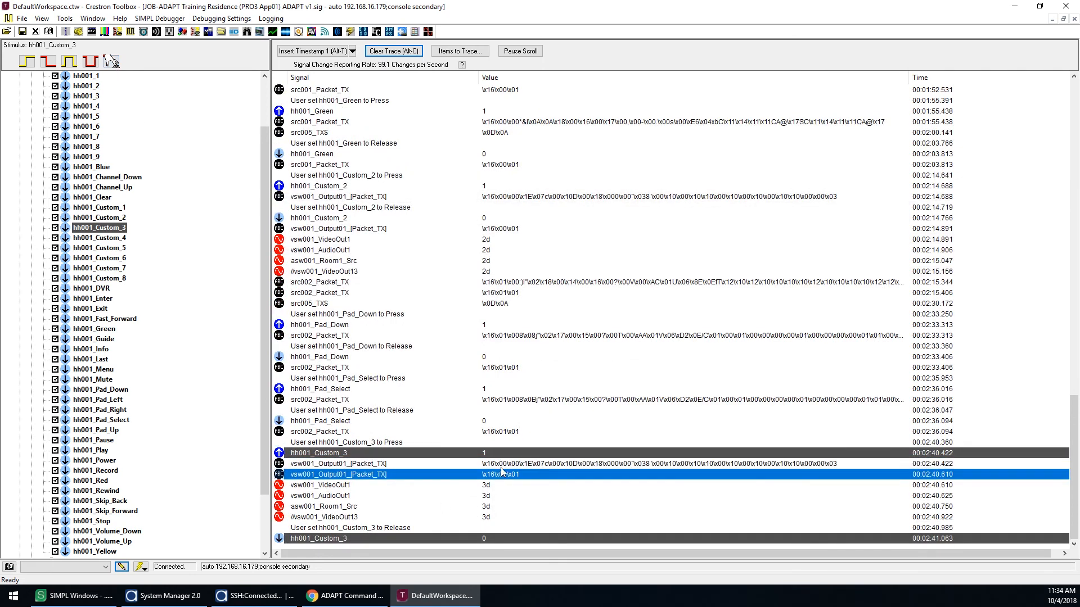
click(499, 466)
Step: Momentarily stimulate hh001_Pad_Down twice to test navigation with the source chosen by hh001_Custom_3
click(107, 330)
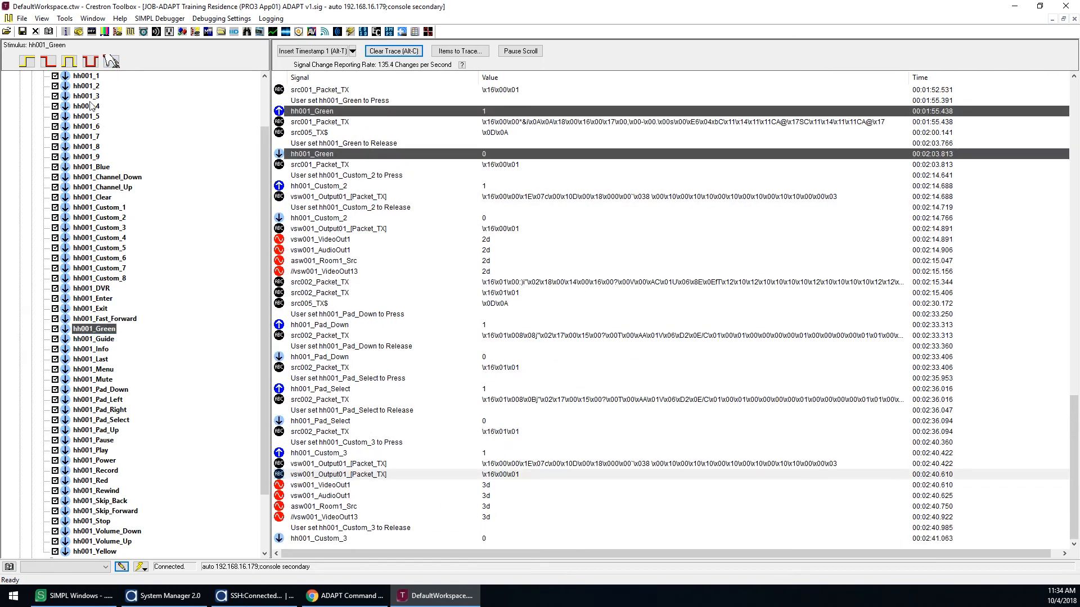
click(116, 385)
click(112, 62)
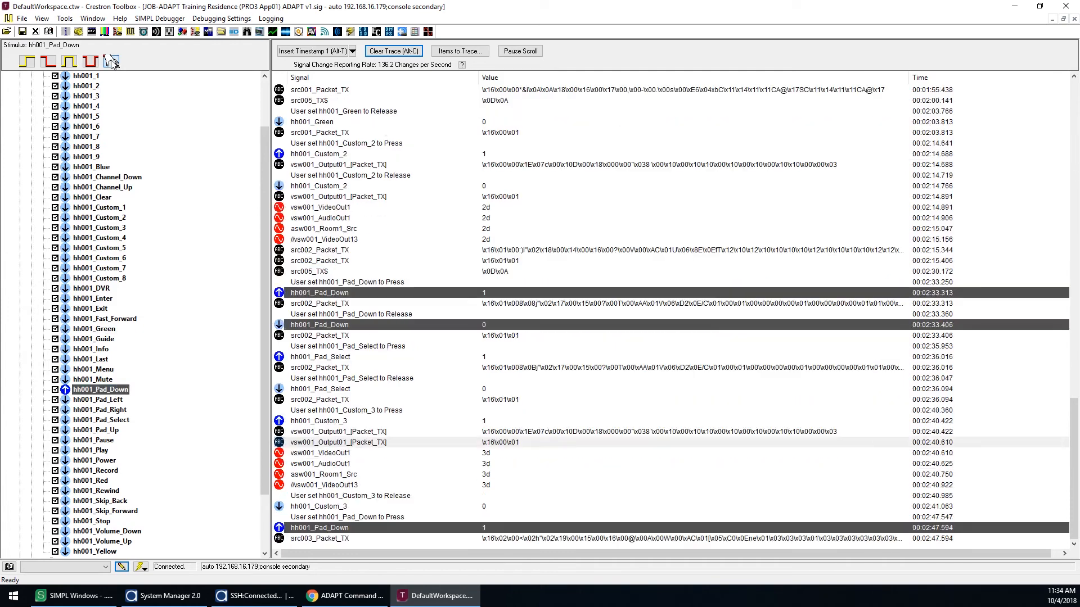
click(112, 62)
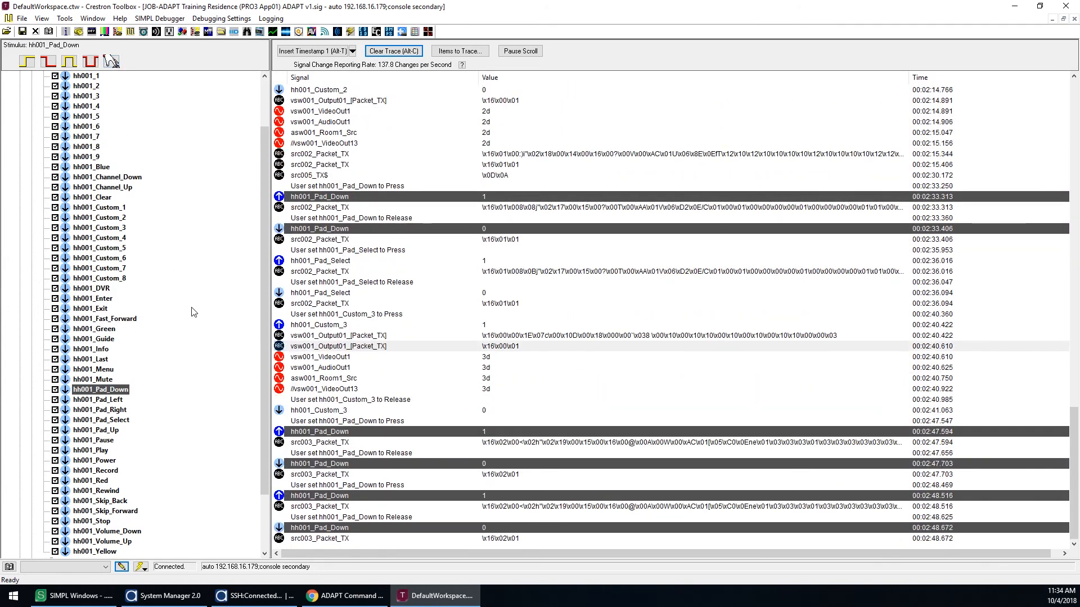
Step: Momentarily stimulate hh001_Custom_4, and test its source navigation by stimulating hh001_Pad_Right and hh001_Pad_Select
click(123, 238)
click(112, 63)
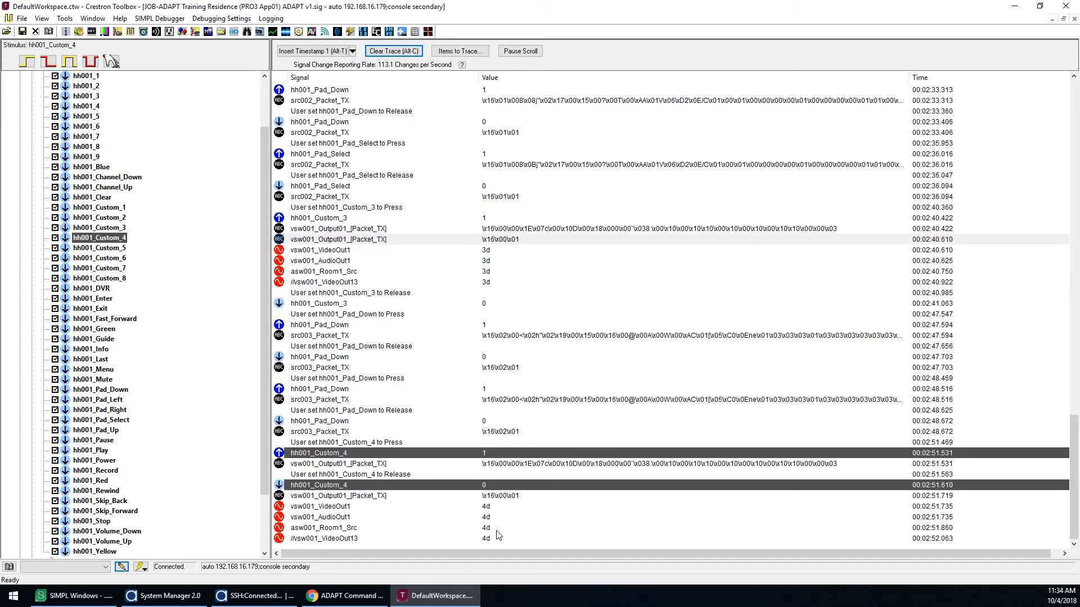
click(113, 410)
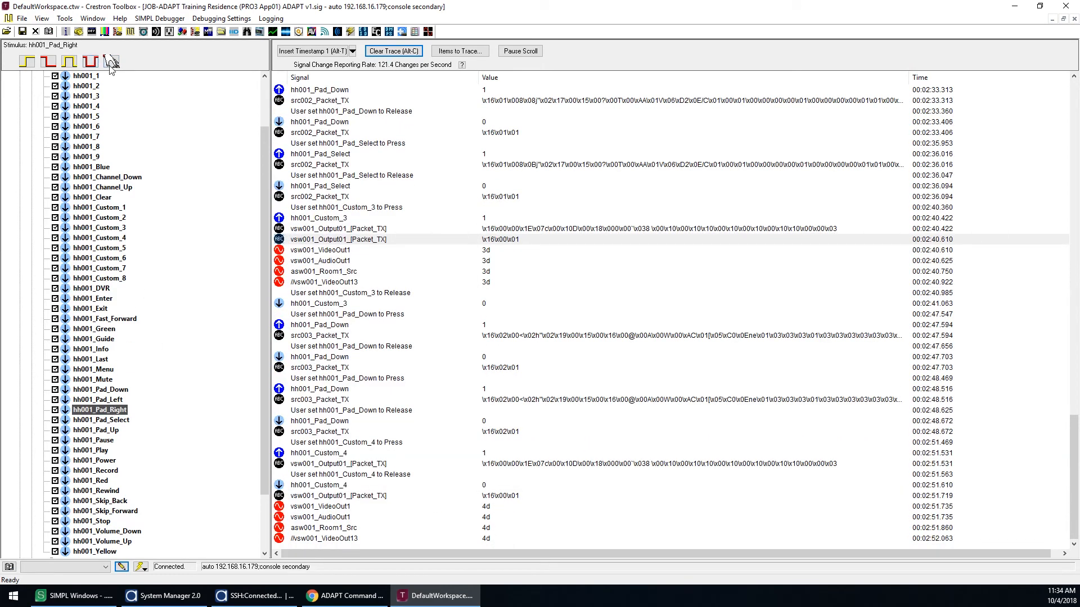
click(112, 62)
click(101, 420)
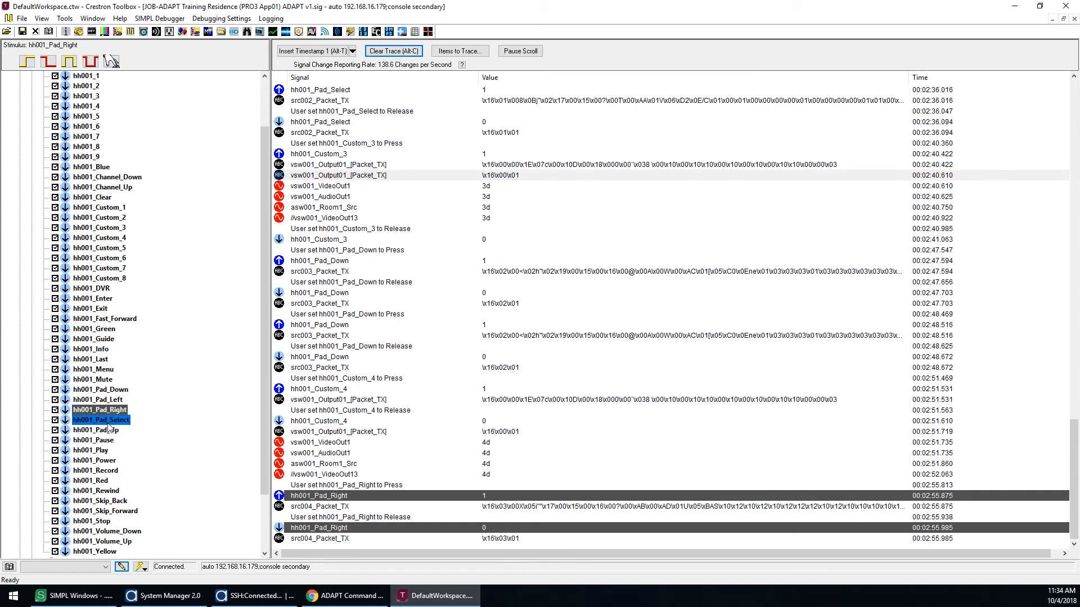
click(112, 63)
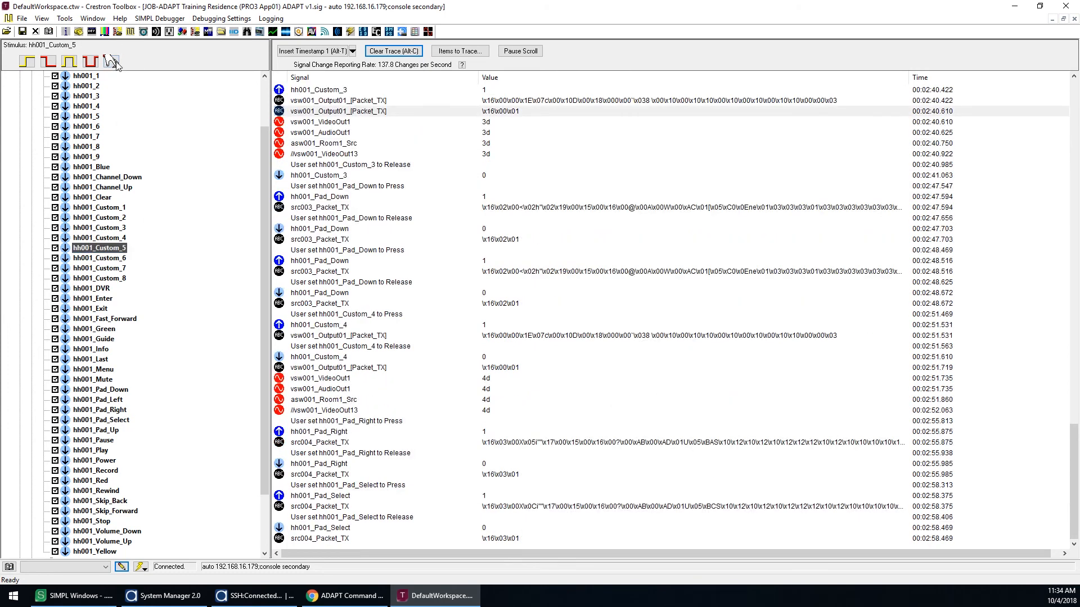
Step: Momentarily stimulate hh001_Custom_5 and hh001_Custom_6 one after another, and inspect the asw001_Room1_Src entry for hh001_Custom_6
click(112, 62)
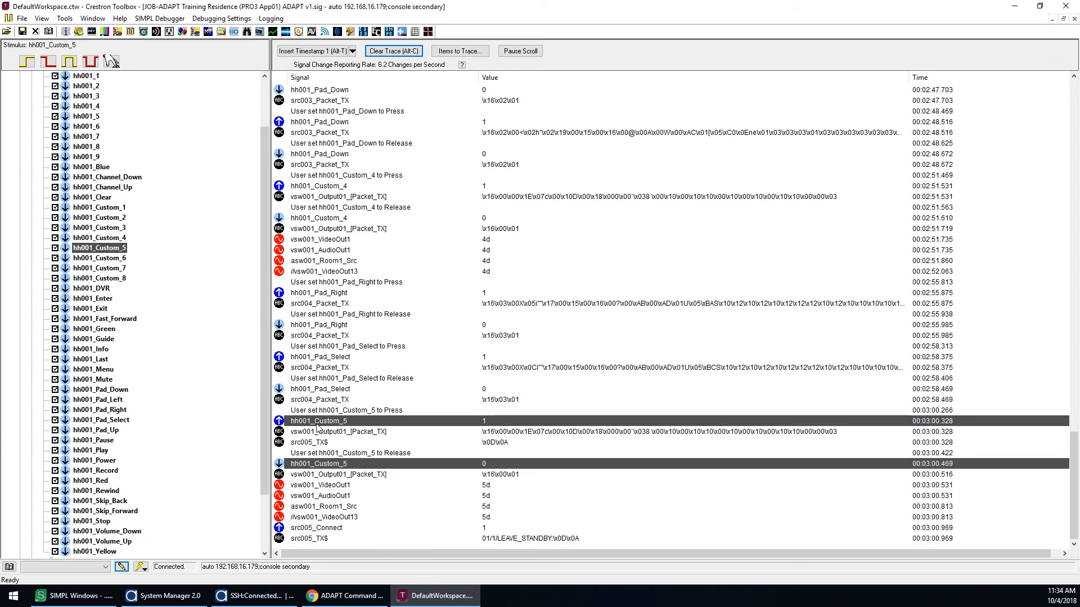
click(125, 258)
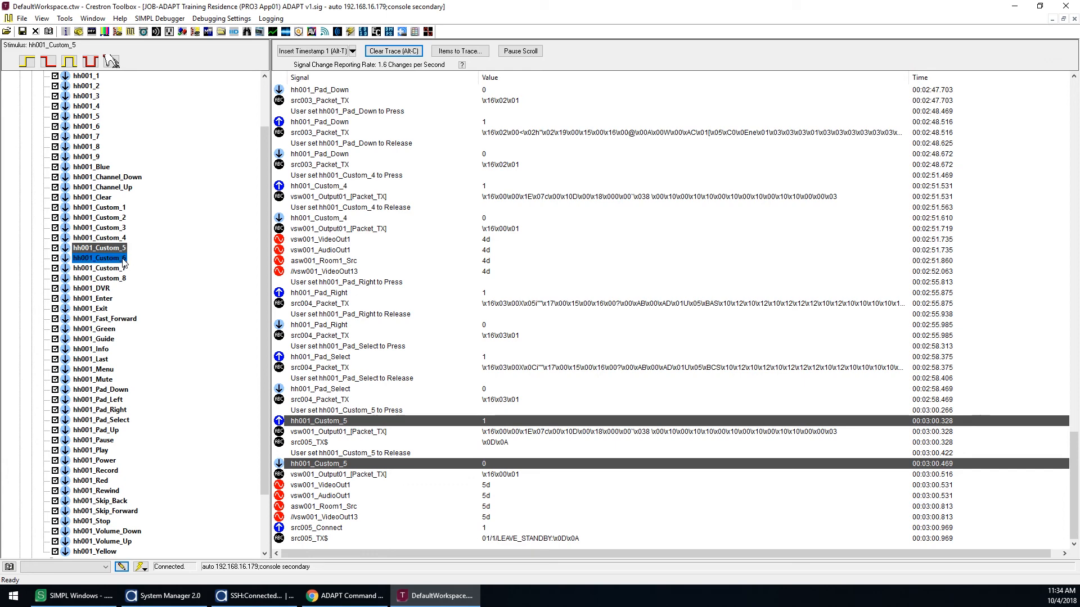
click(112, 62)
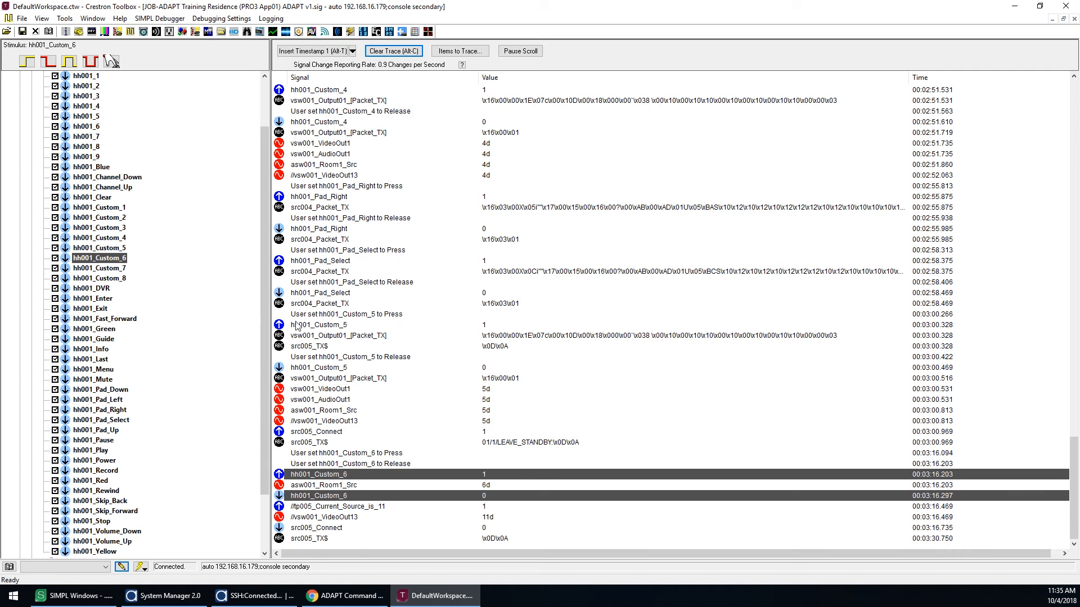
click(339, 487)
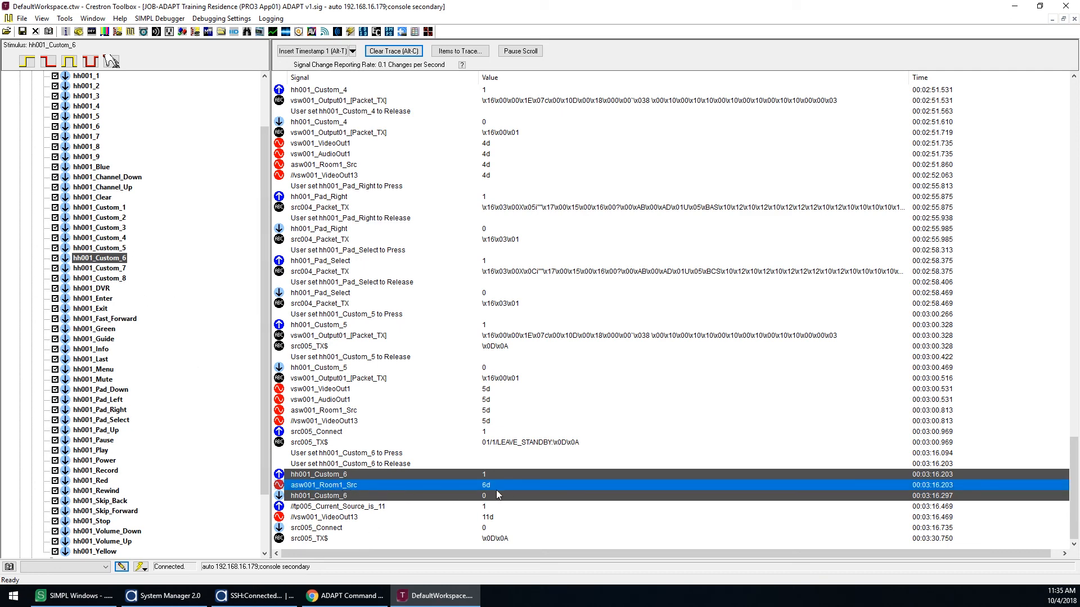
Step: Momentarily stimulate hh001_Custom_7 and inspect the resulting asw001_Room1_Src entry in the trace
click(112, 268)
click(111, 60)
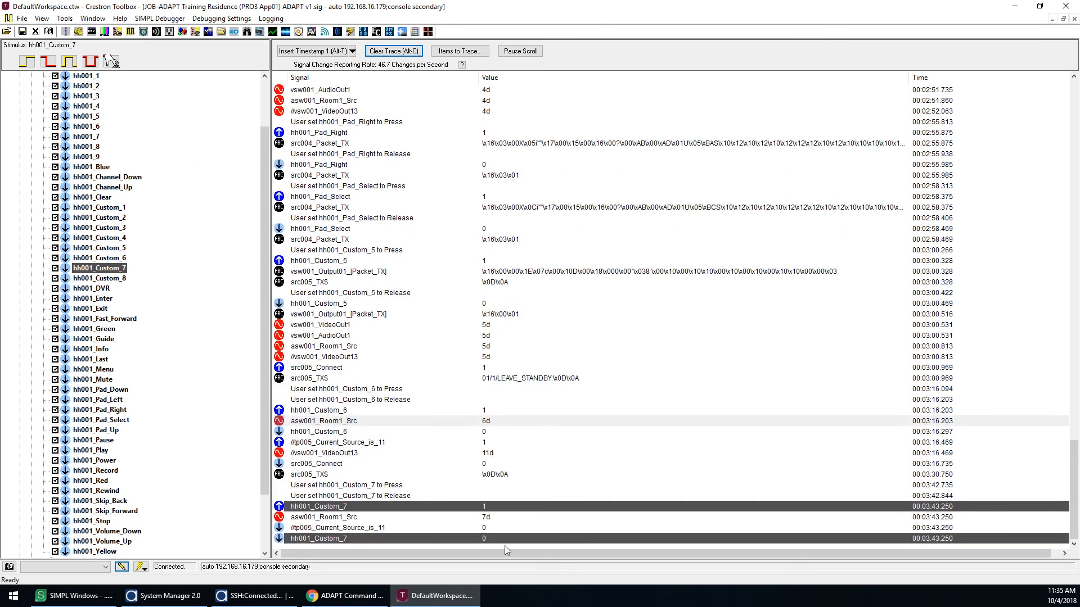
click(468, 520)
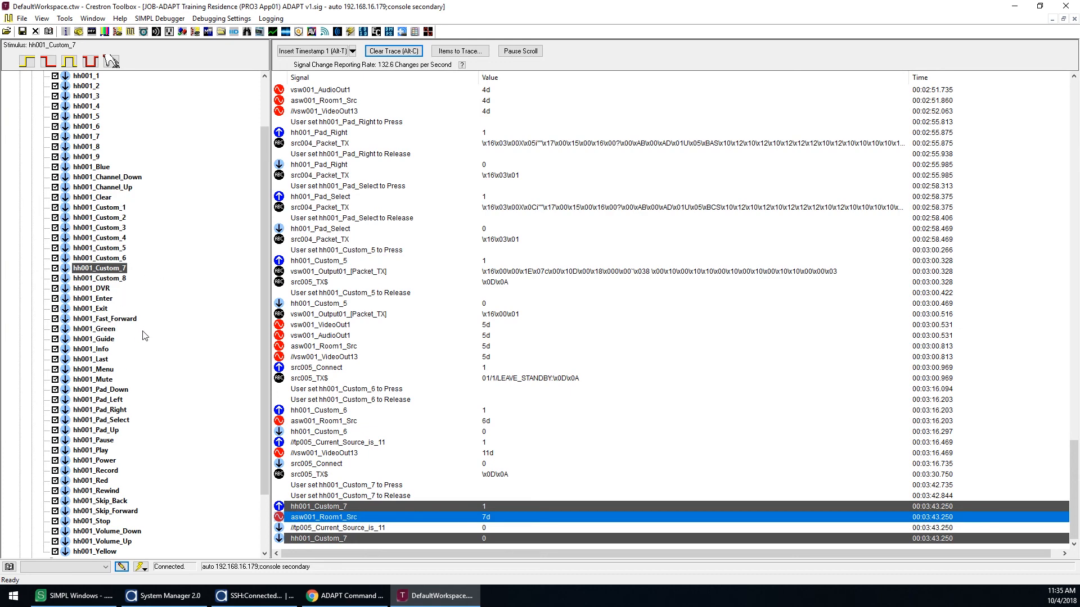
Step: Momentarily stimulate hh001_Power and inspect the resulting asw001_Room1_Off and vsw001_Output01 packet entries in the trace
scroll(145, 337, down, 3)
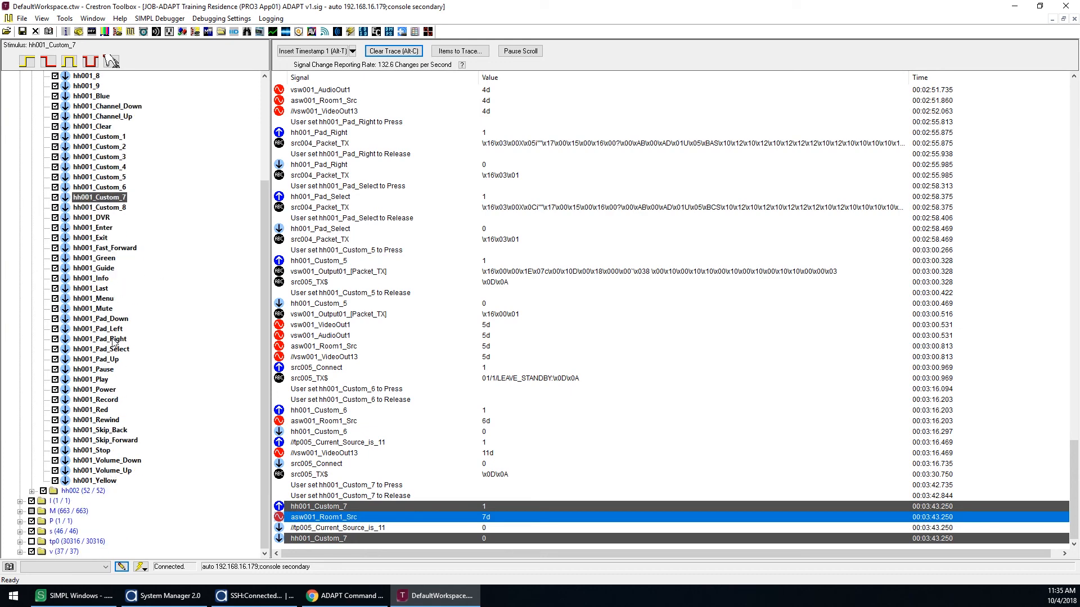
click(112, 390)
click(112, 59)
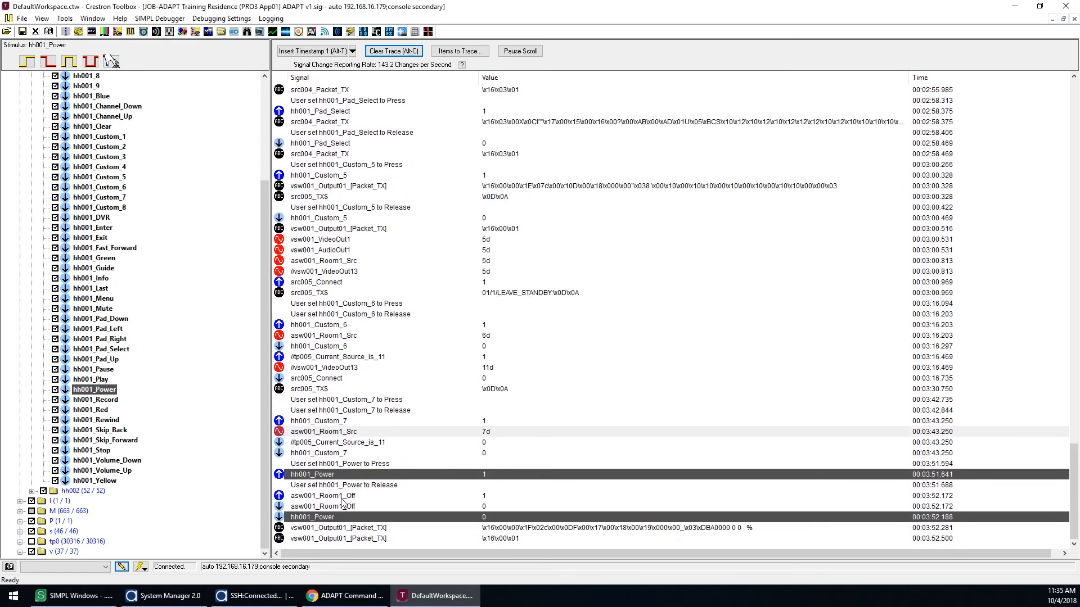
click(344, 508)
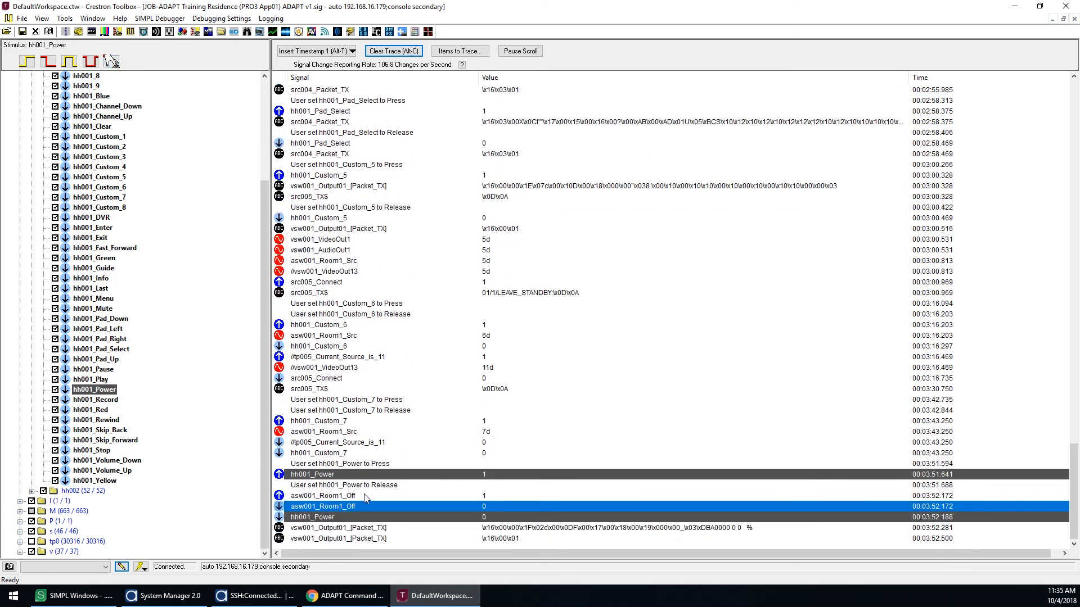
click(541, 528)
click(533, 540)
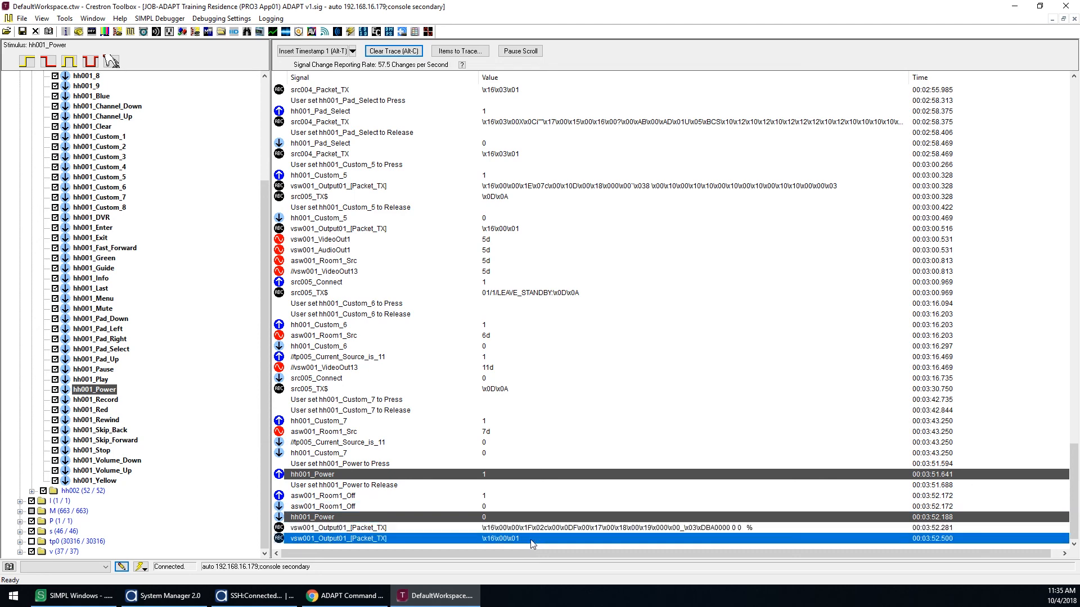